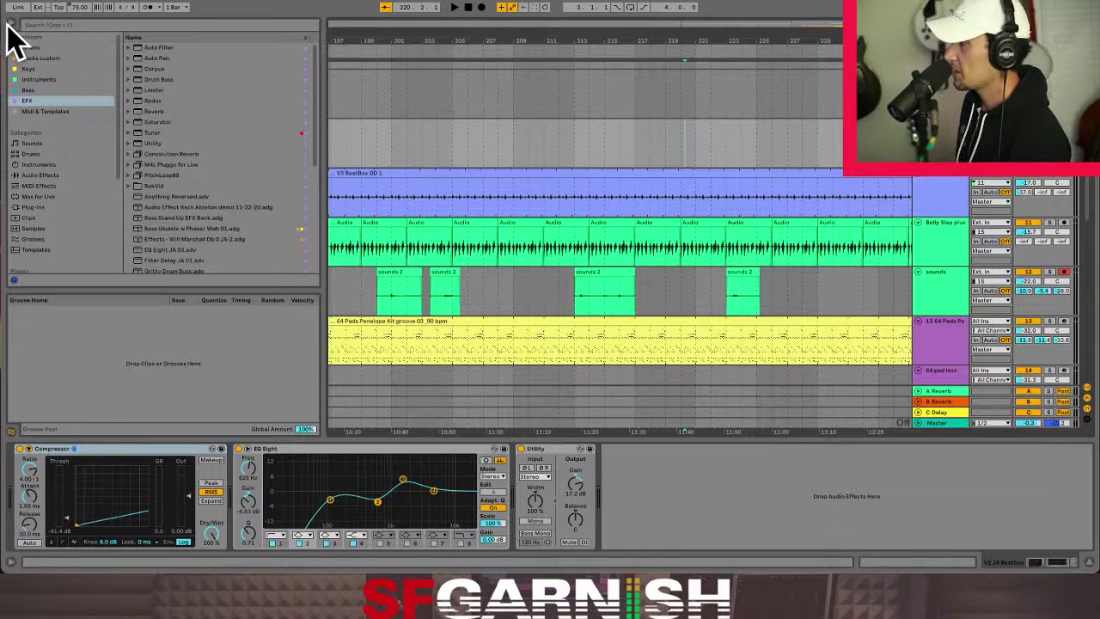
# Hide the browser and show the Belly Slap plus Kick track's device chain in the arrangement.
pyautogui.click(11, 26)
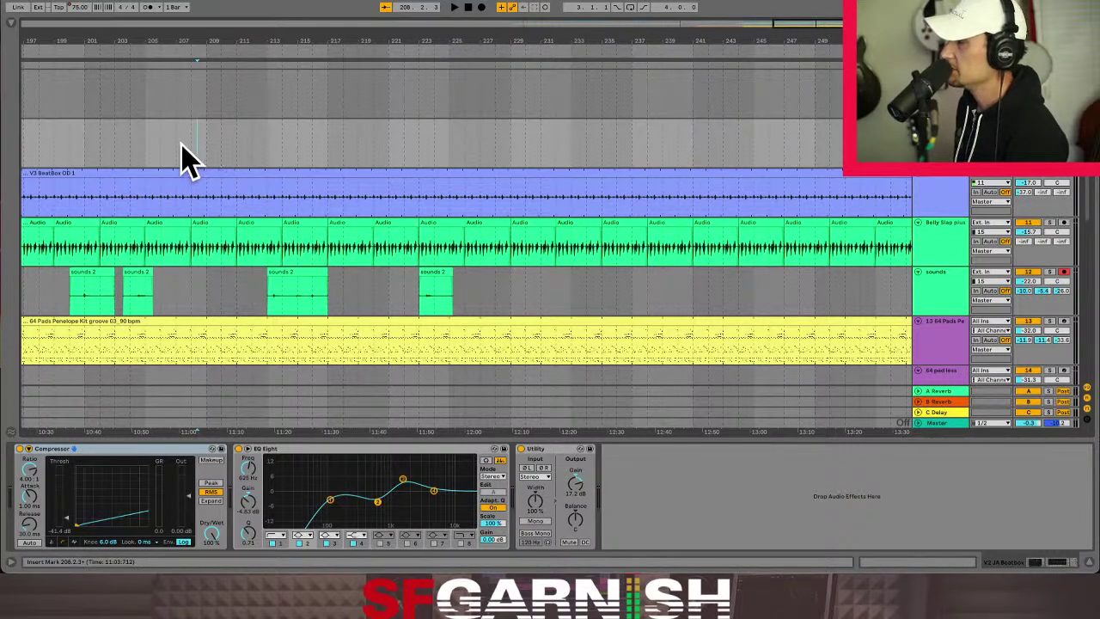
pyautogui.press('-')
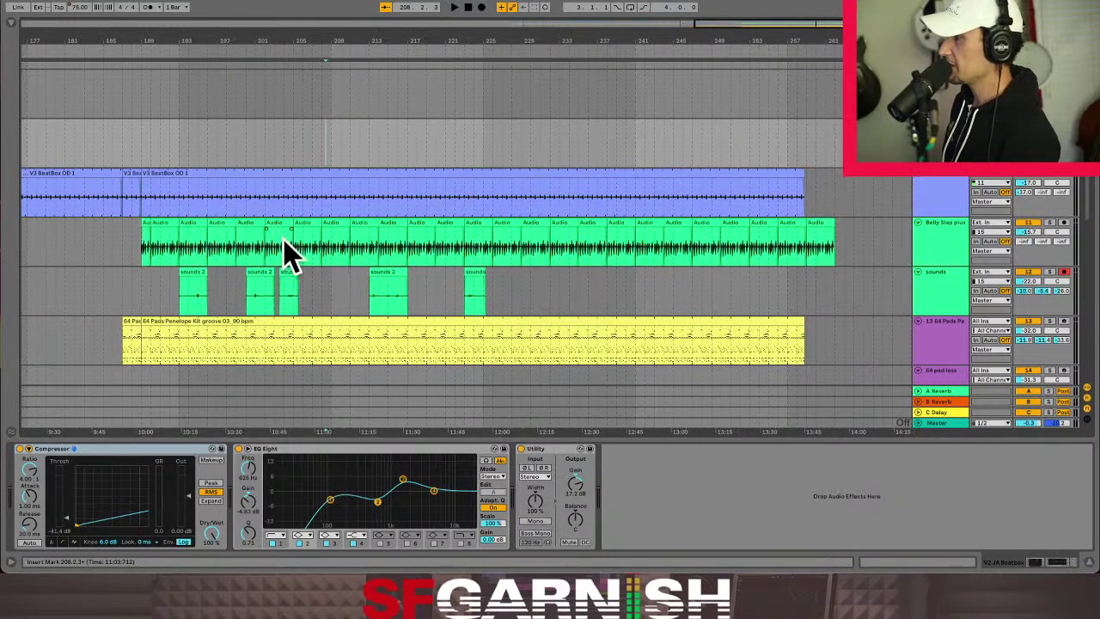
pyautogui.scroll(-2, 299, 249)
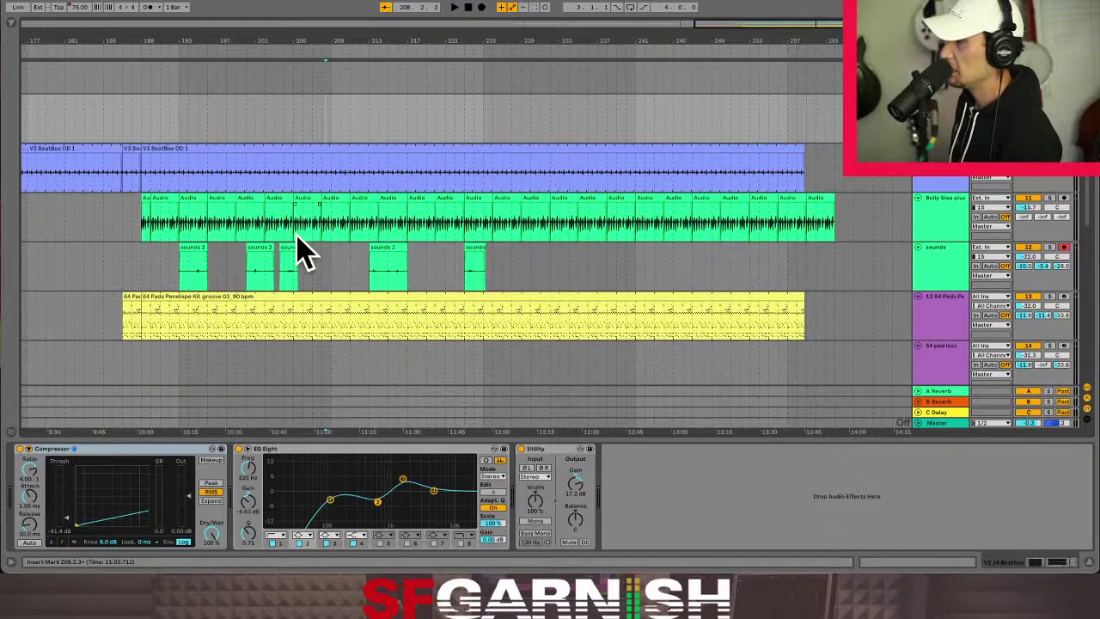
pyautogui.click(945, 214)
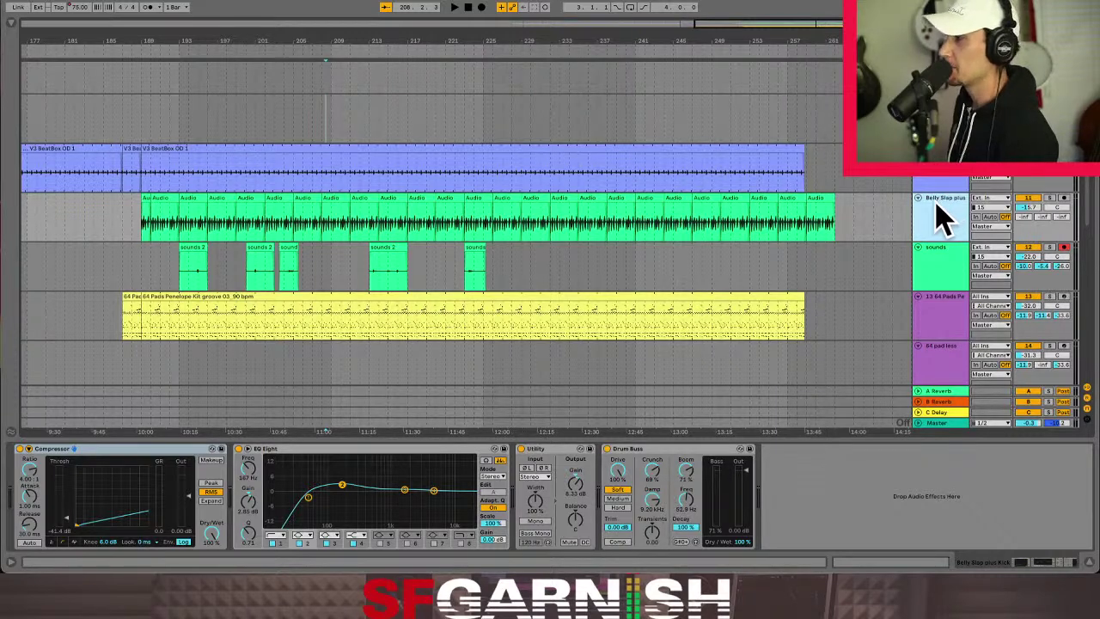
# Solo the Belly Slap plus Kick track and play it from the start of its second clip at bar 190.
pyautogui.click(151, 228)
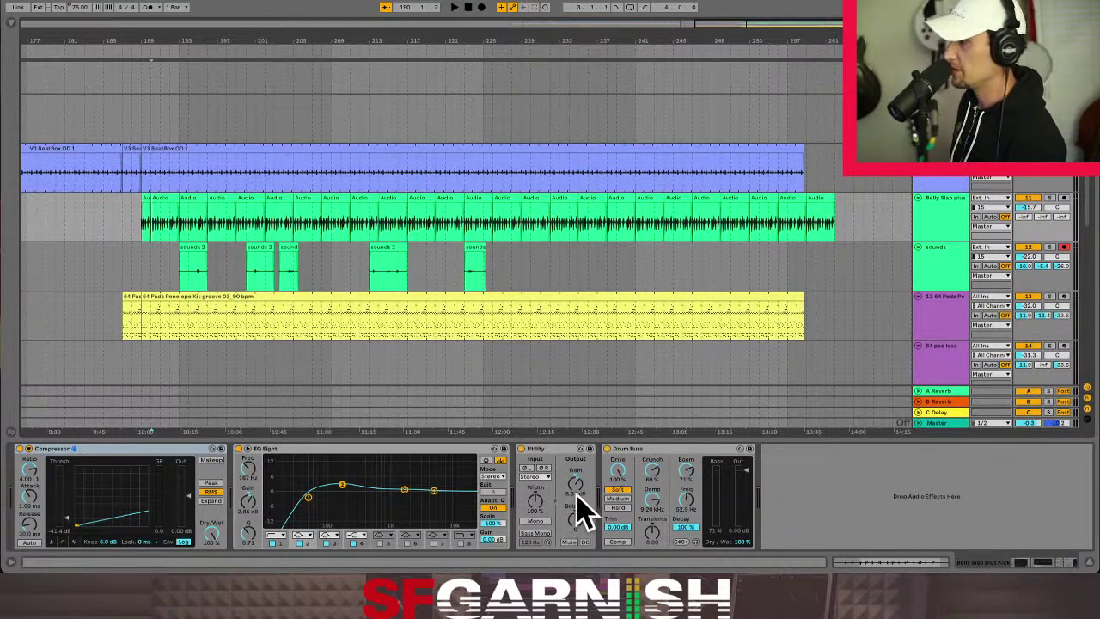
pyautogui.click(134, 222)
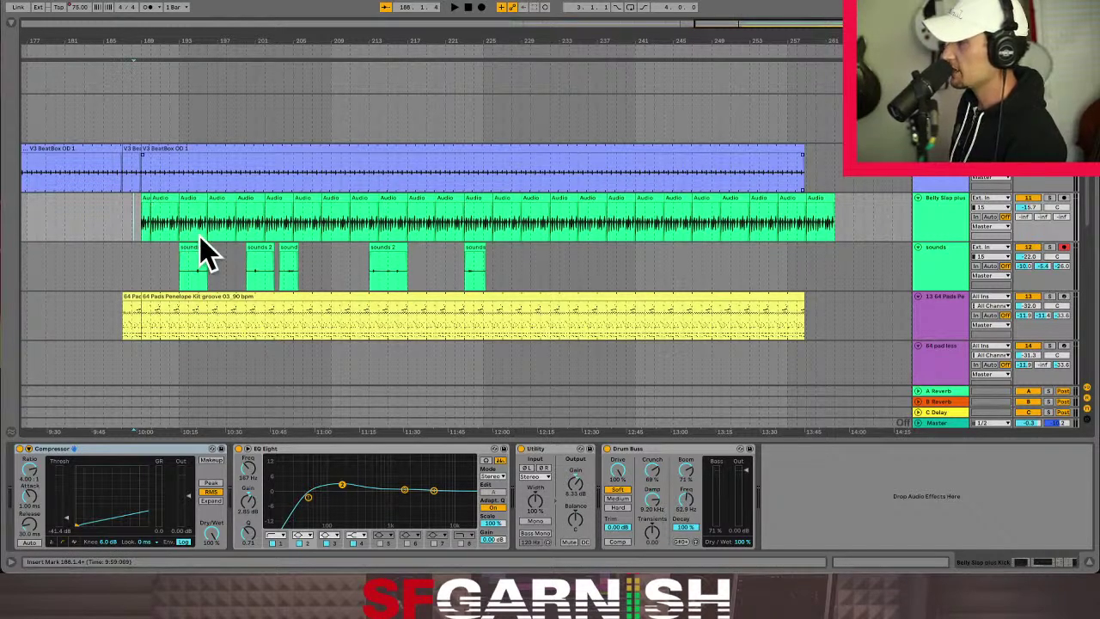
pyautogui.click(148, 225)
pyautogui.click(151, 225)
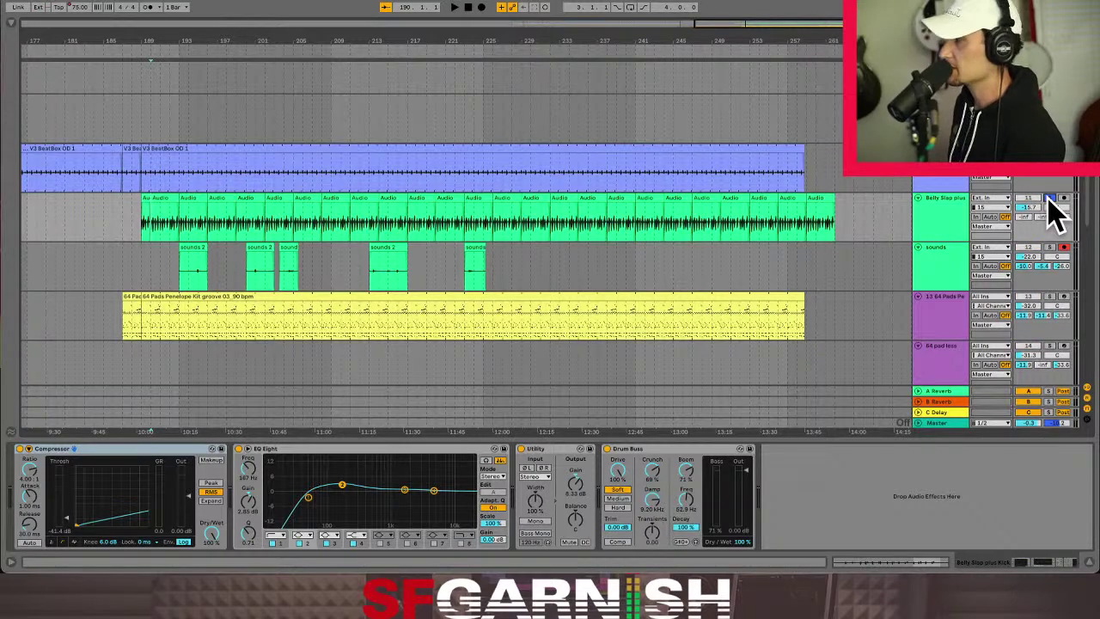
pyautogui.press('space')
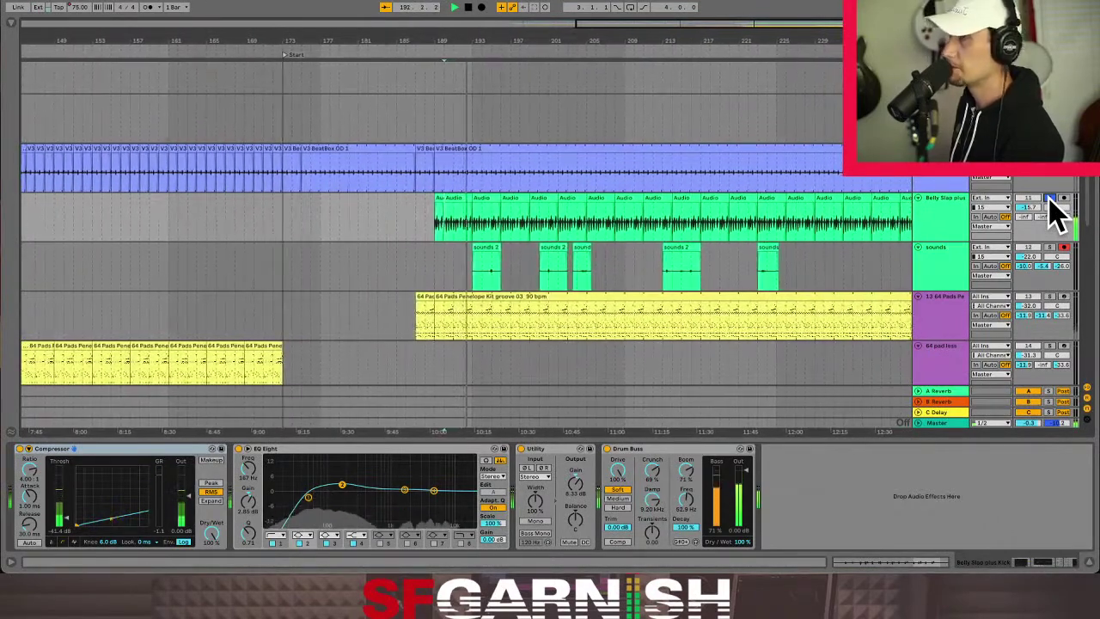
pyautogui.click(1049, 198)
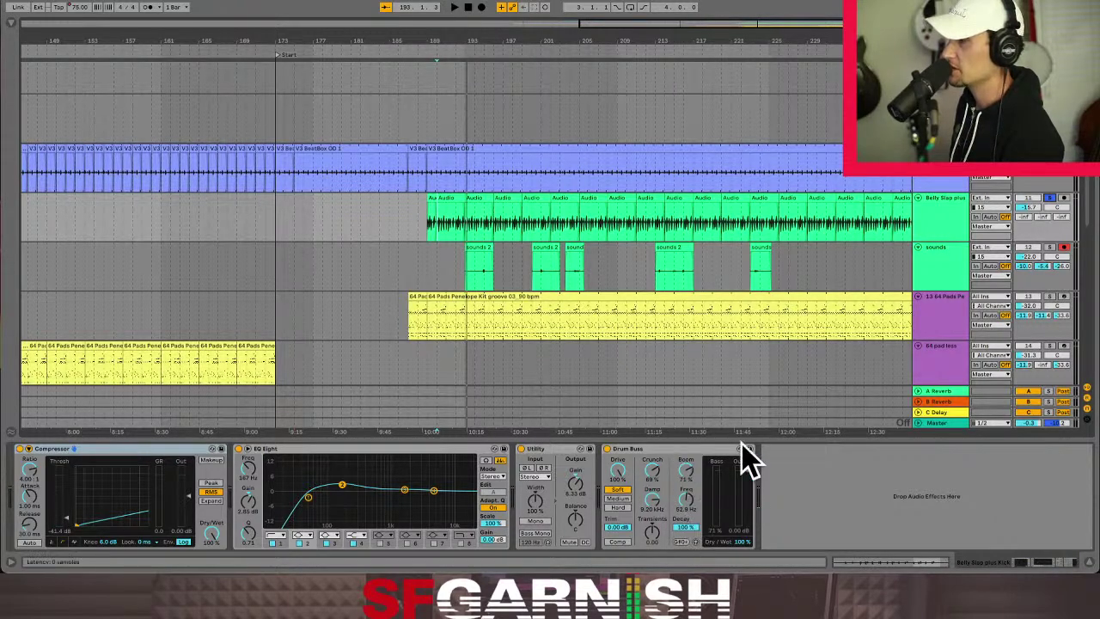
pyautogui.click(418, 222)
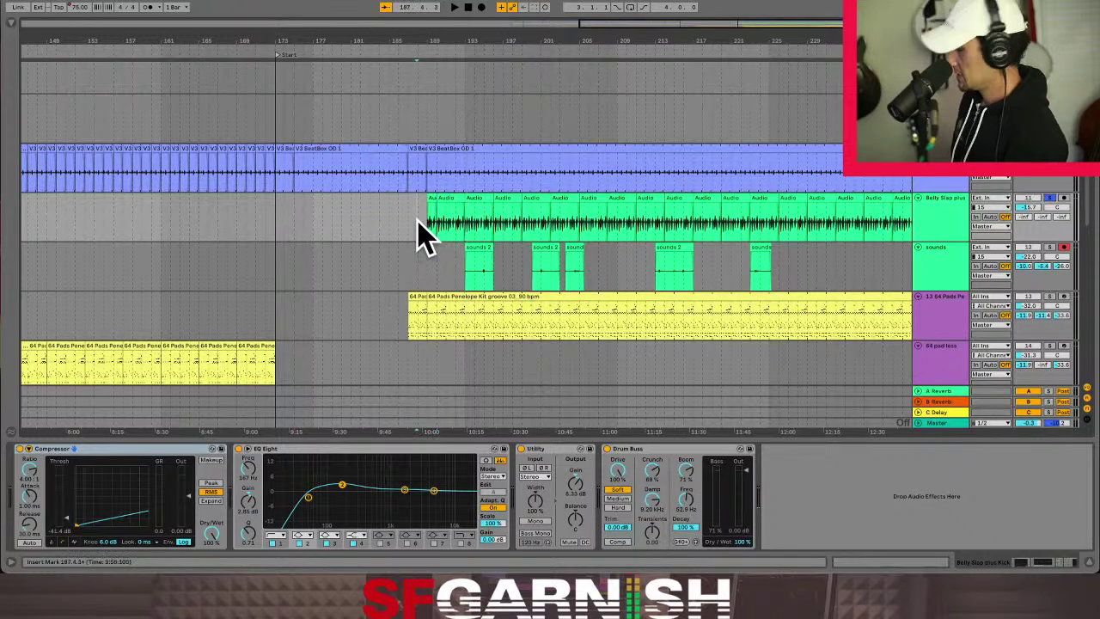
# Inspect the device chains of V1 MM track 22 and the Master in Session View, then return to the arrangement.
pyautogui.press('Tab')
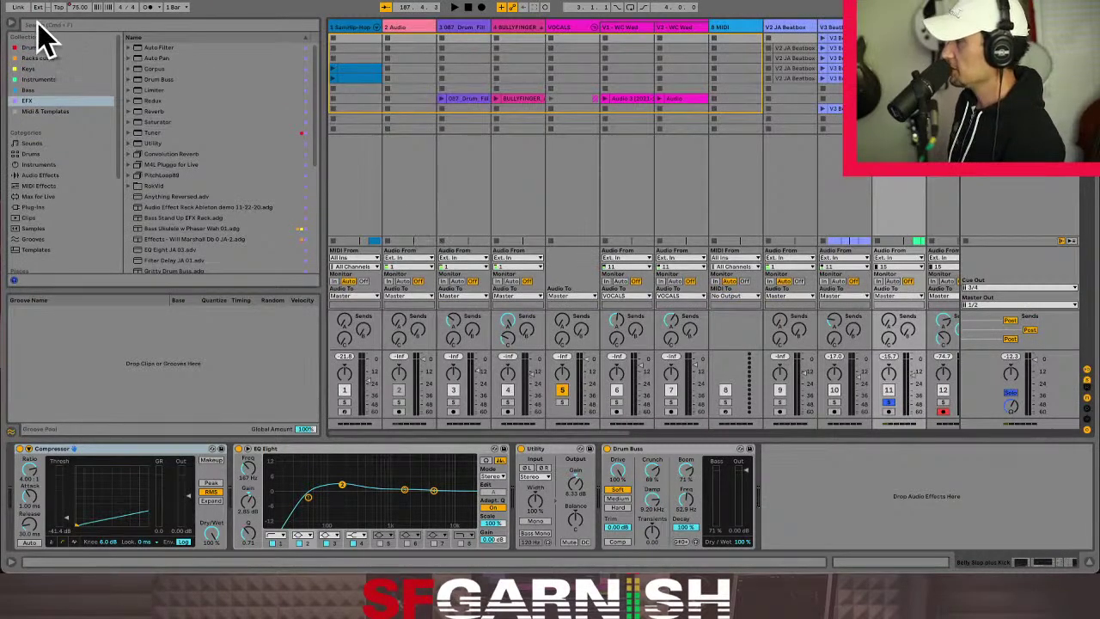
pyautogui.click(12, 23)
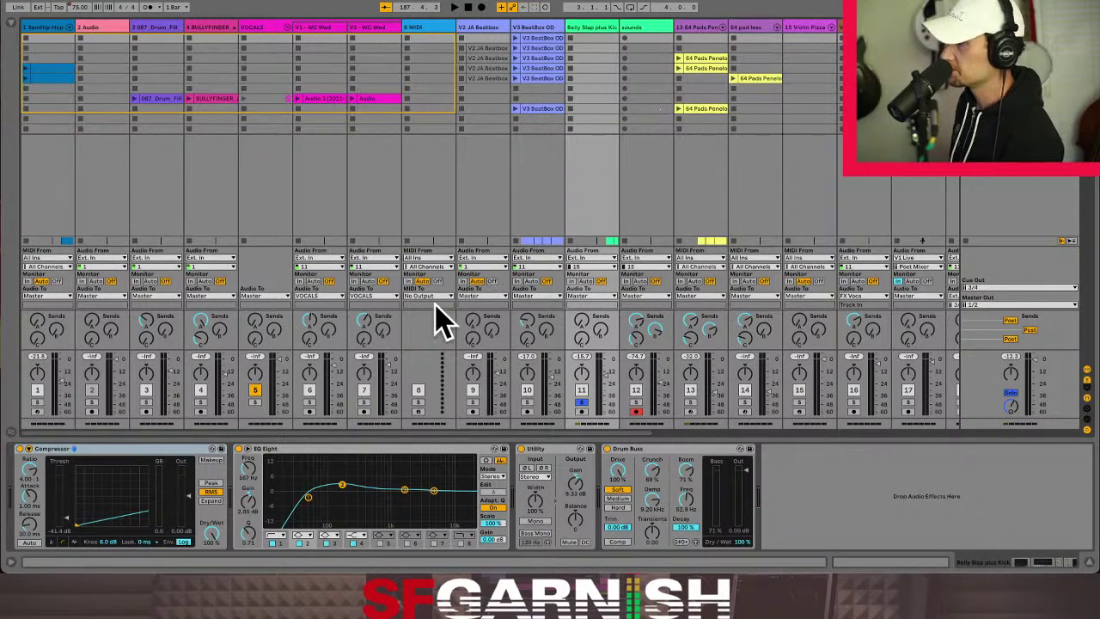
pyautogui.moveTo(477, 432); pyautogui.dragTo(812, 413)
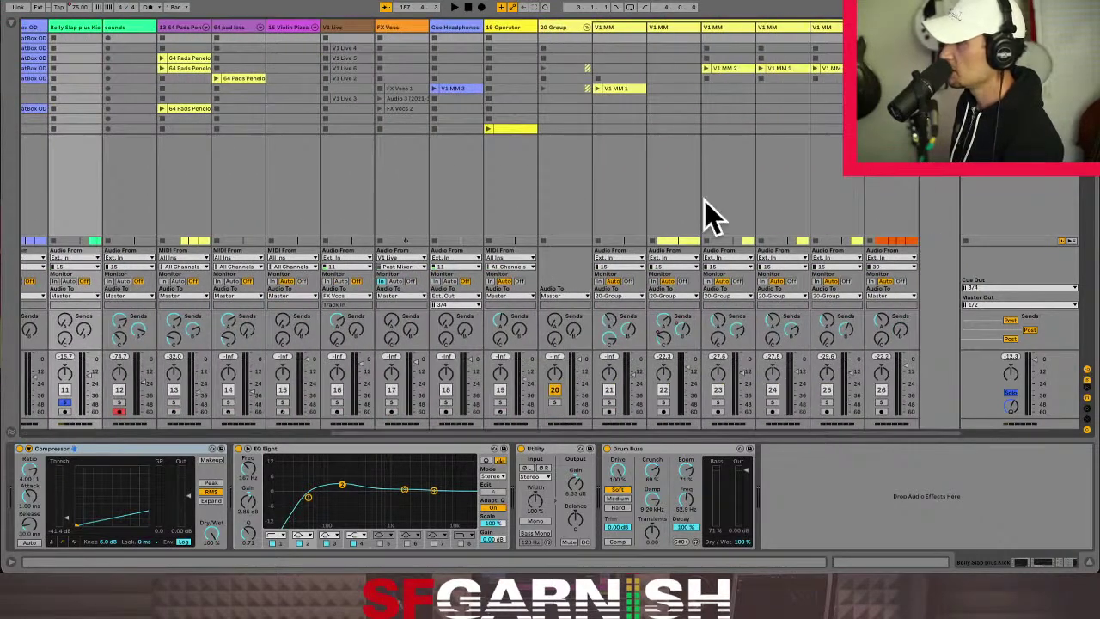
pyautogui.click(683, 56)
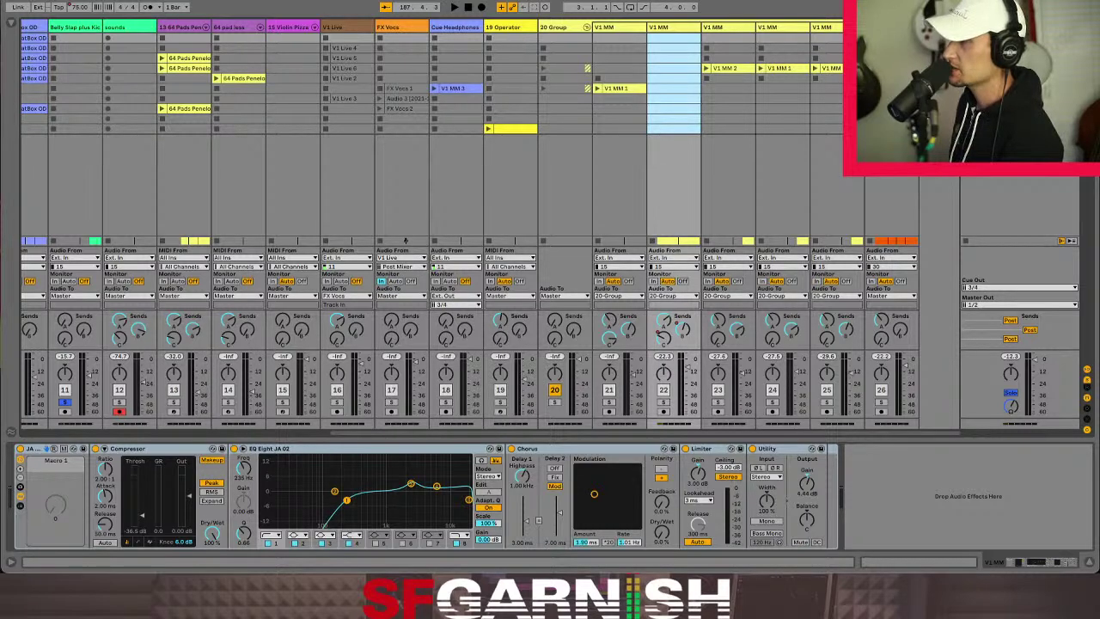
pyautogui.click(1019, 378)
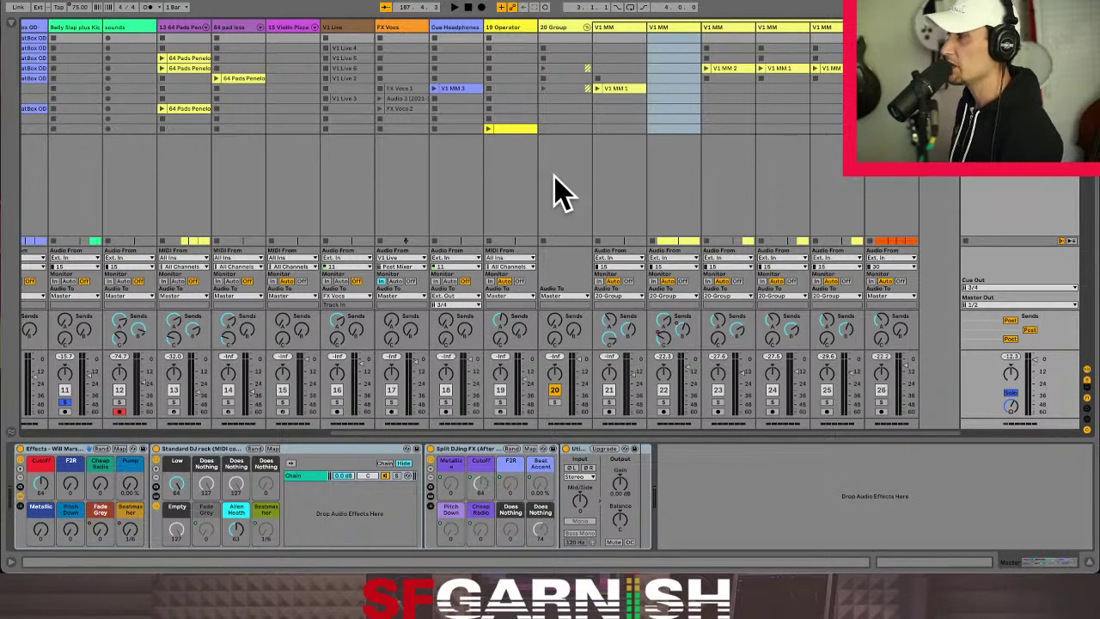
pyautogui.press('Tab')
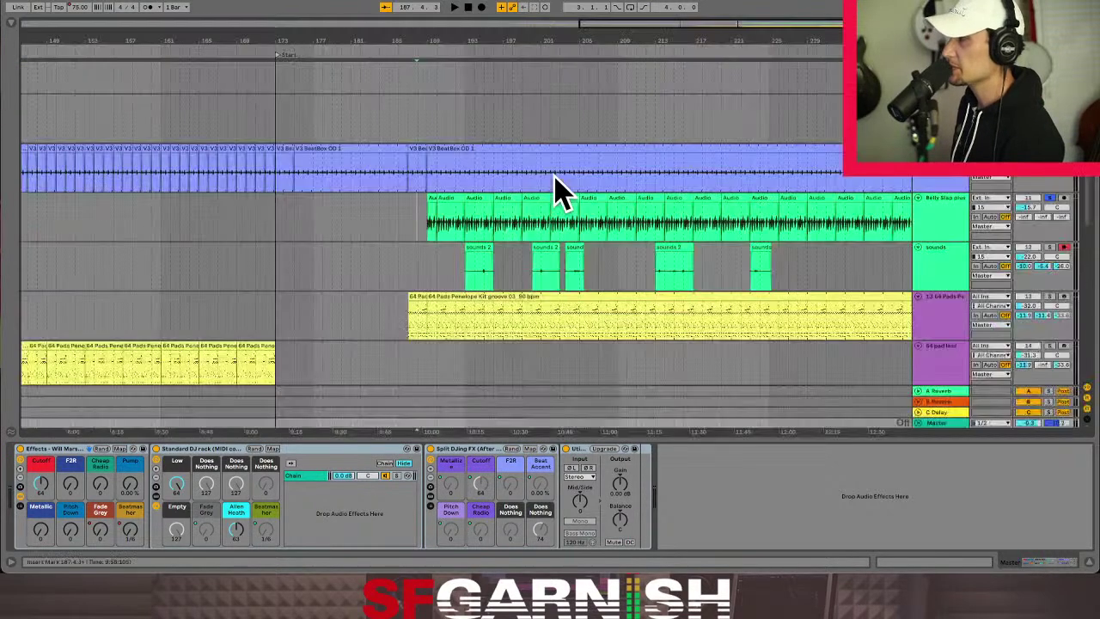
# Play the arrangement from bar 173 with the solo off and show the GTR track's device chain.
pyautogui.click(274, 218)
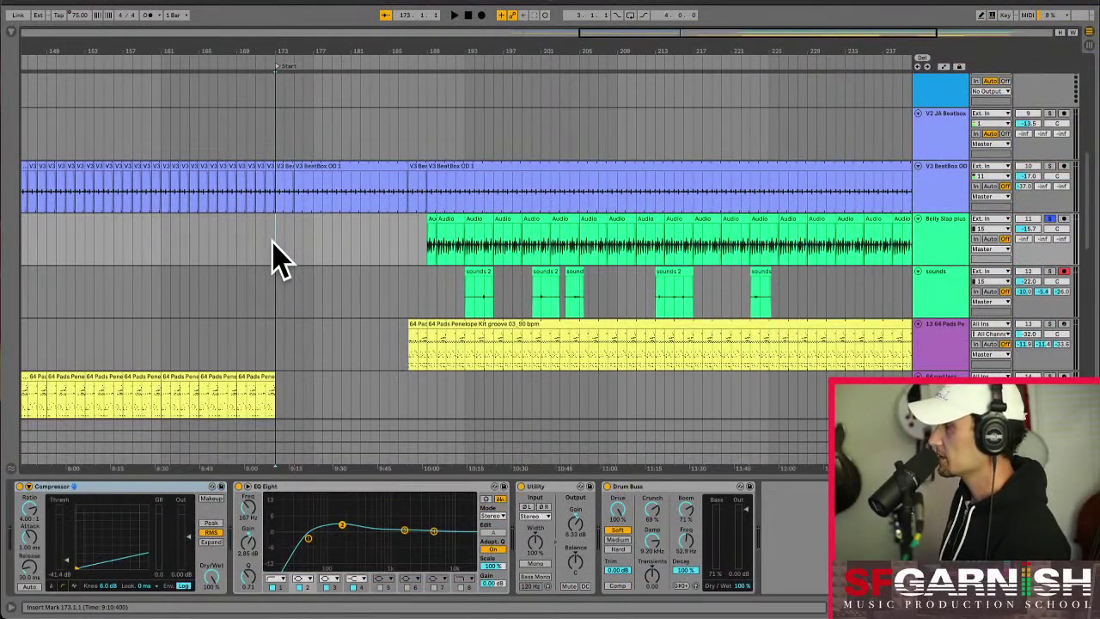
pyautogui.press('space')
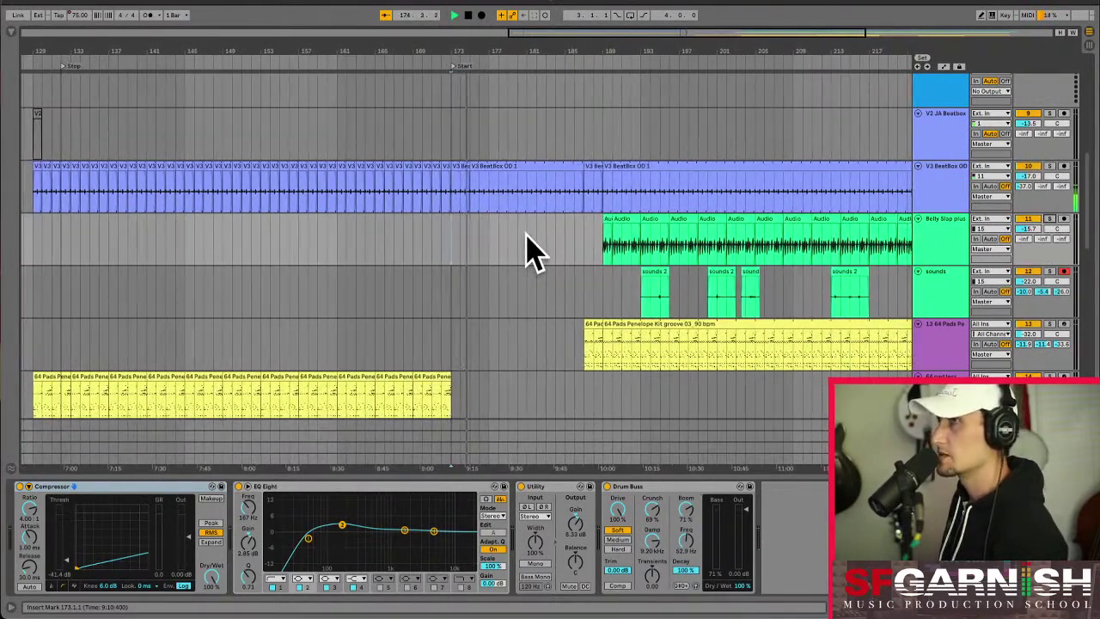
pyautogui.scroll(-5, 529, 251)
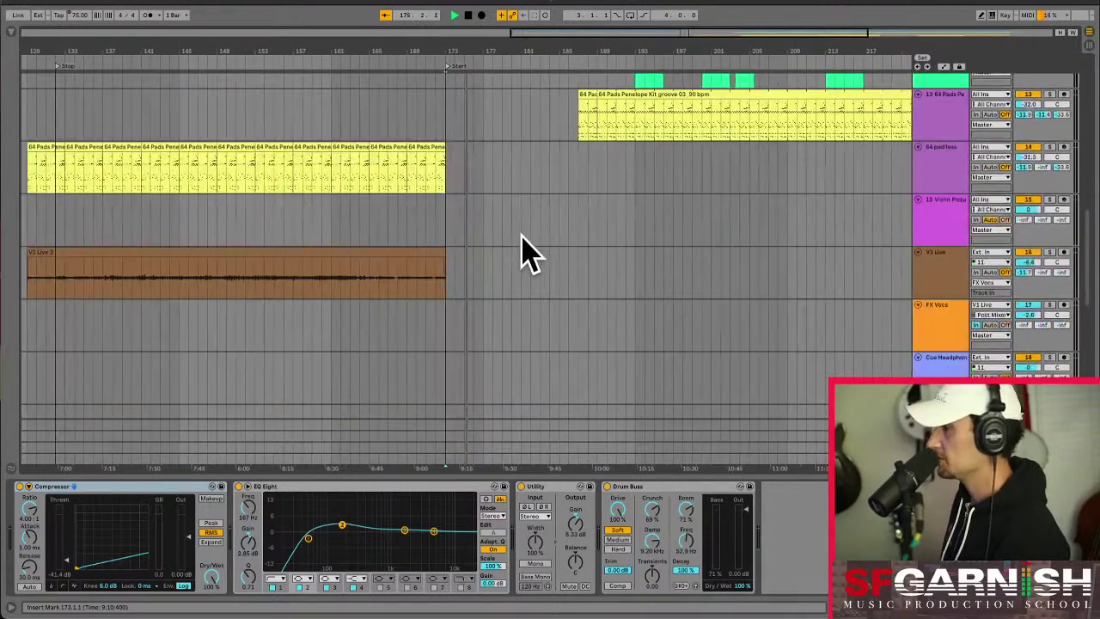
pyautogui.scroll(-8, 527, 249)
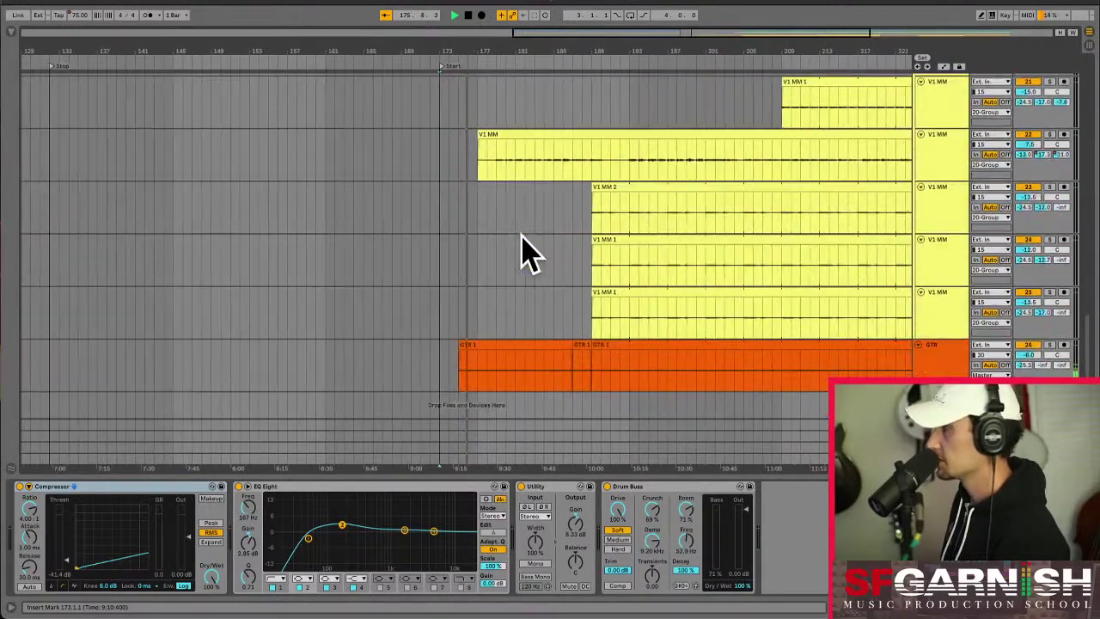
pyautogui.click(488, 383)
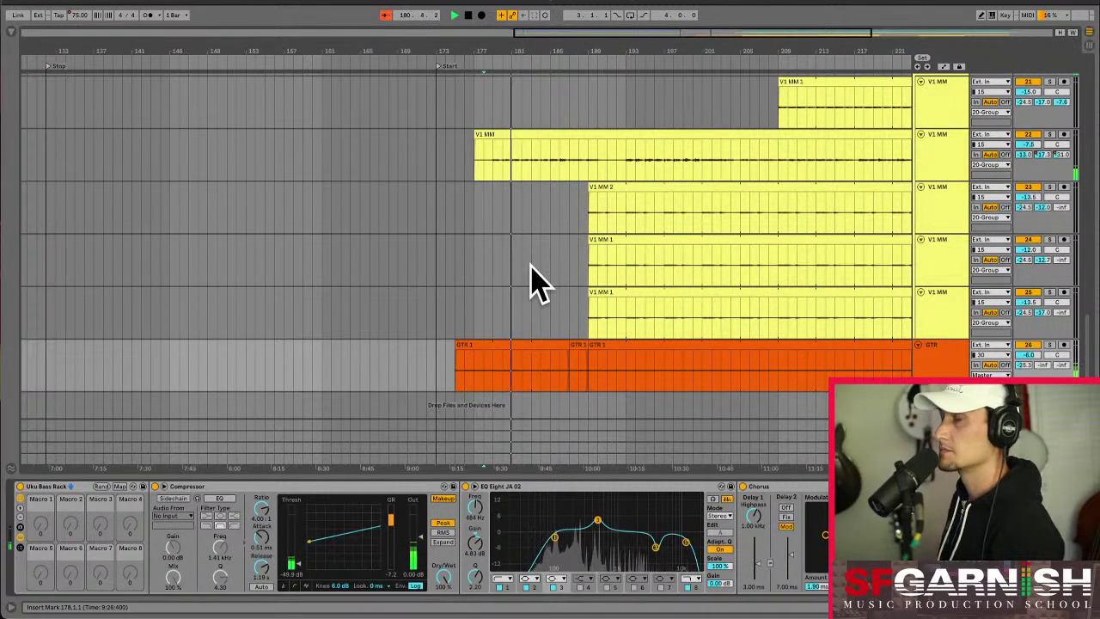
pyautogui.scroll(5, 732, 277)
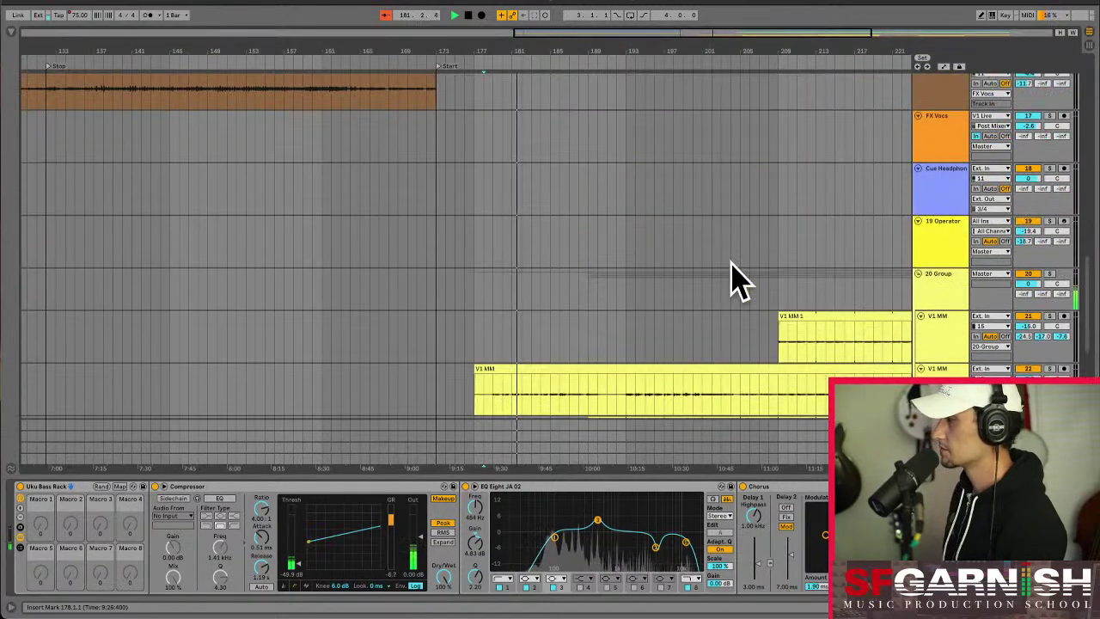
pyautogui.scroll(-5, 693, 245)
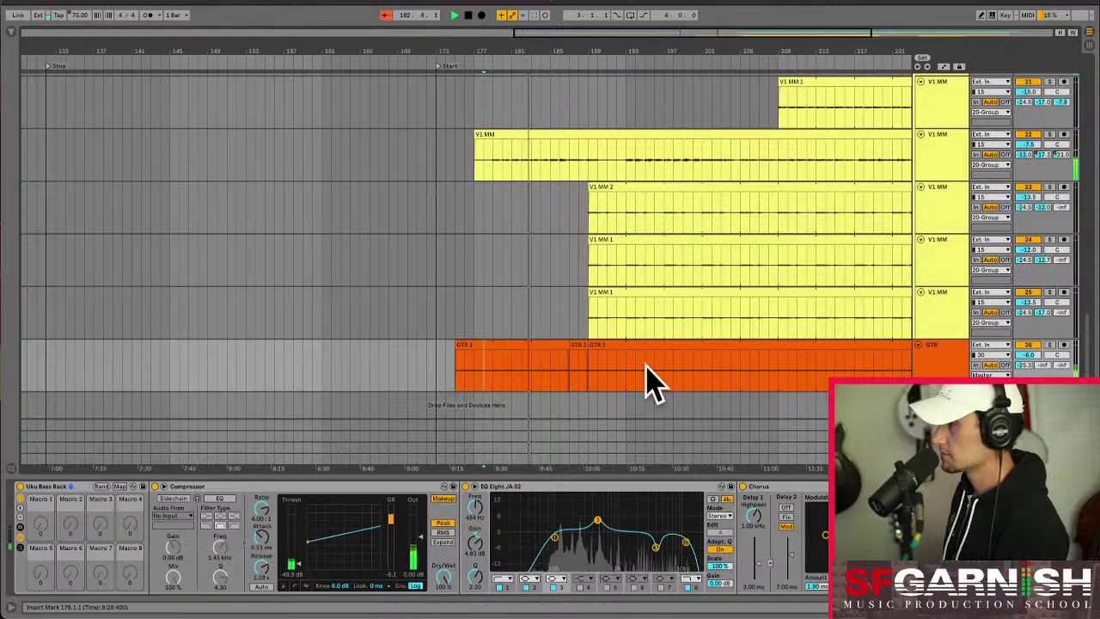
# Display the Master track's automation for the Fade Grey and Beatmasher macros, ending on Fade Grey.
pyautogui.click(525, 452)
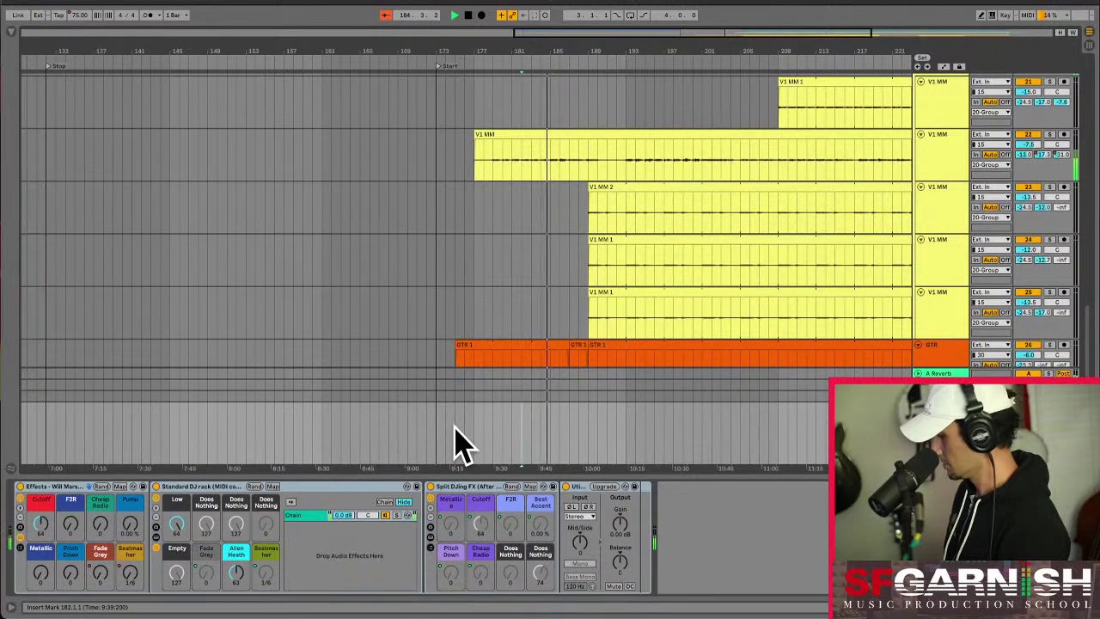
pyautogui.press('a')
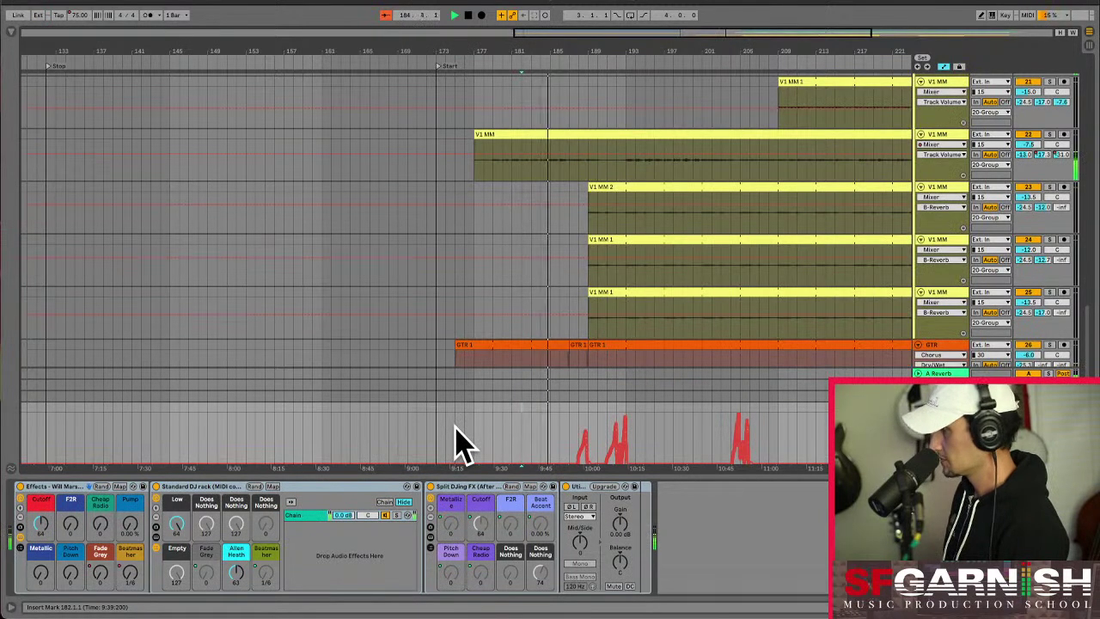
pyautogui.click(98, 574)
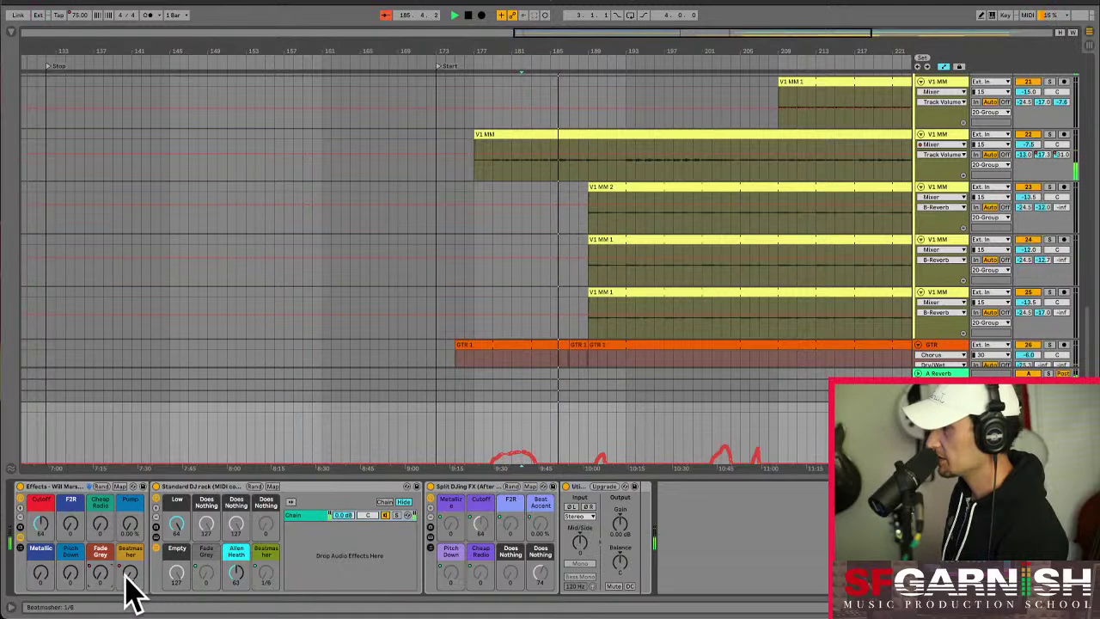
pyautogui.click(126, 577)
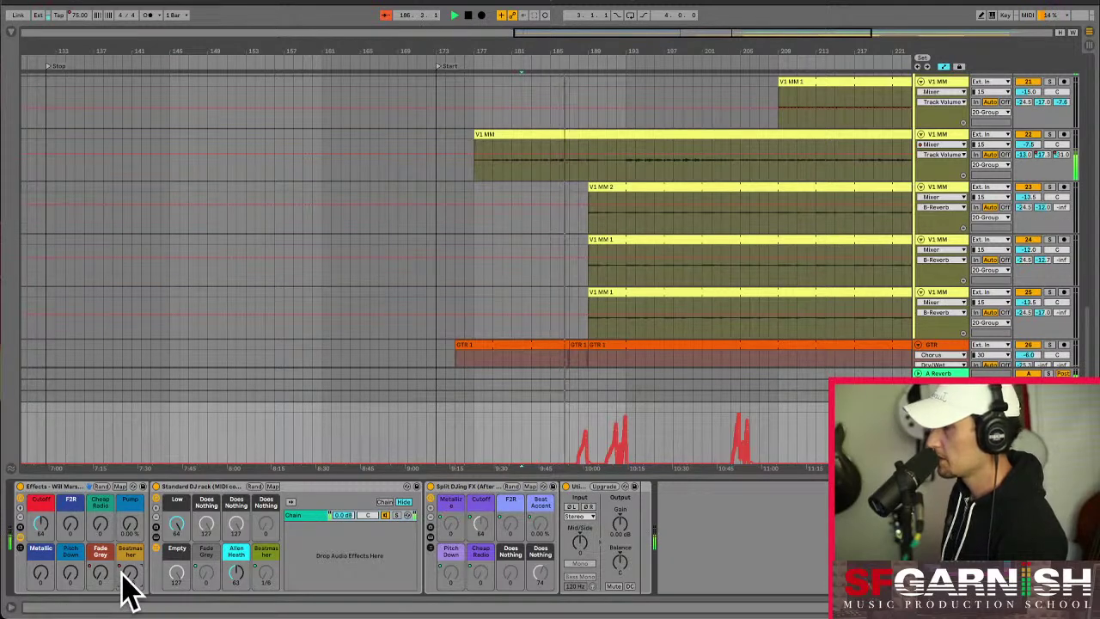
pyautogui.click(101, 576)
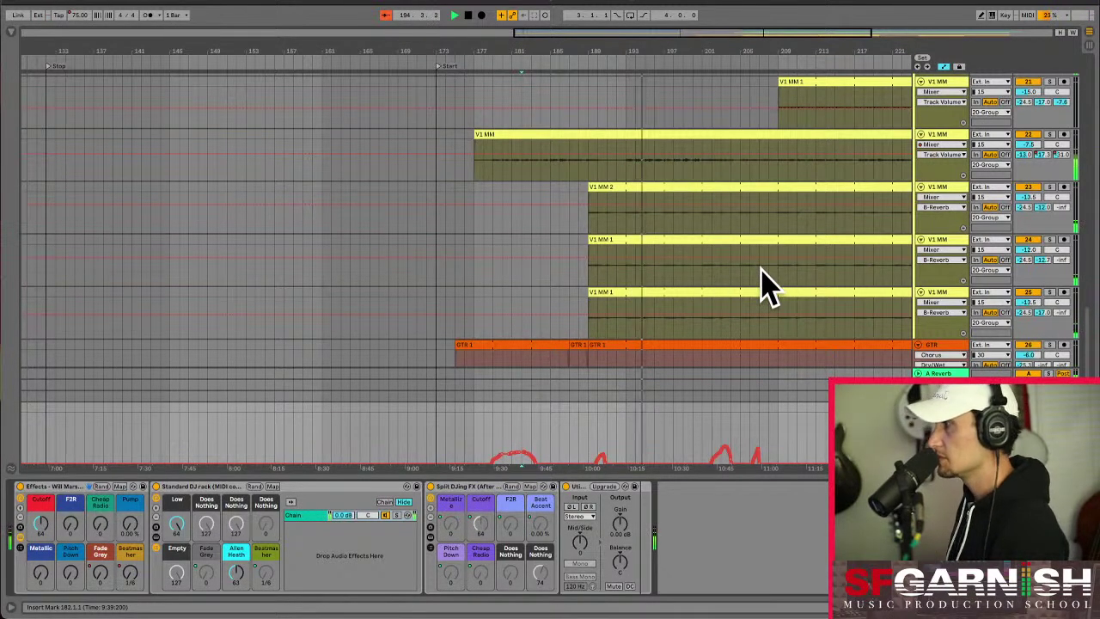
# Show the Track Volume automation lane of the 13 64 Pads track.
pyautogui.scroll(5, 761, 283)
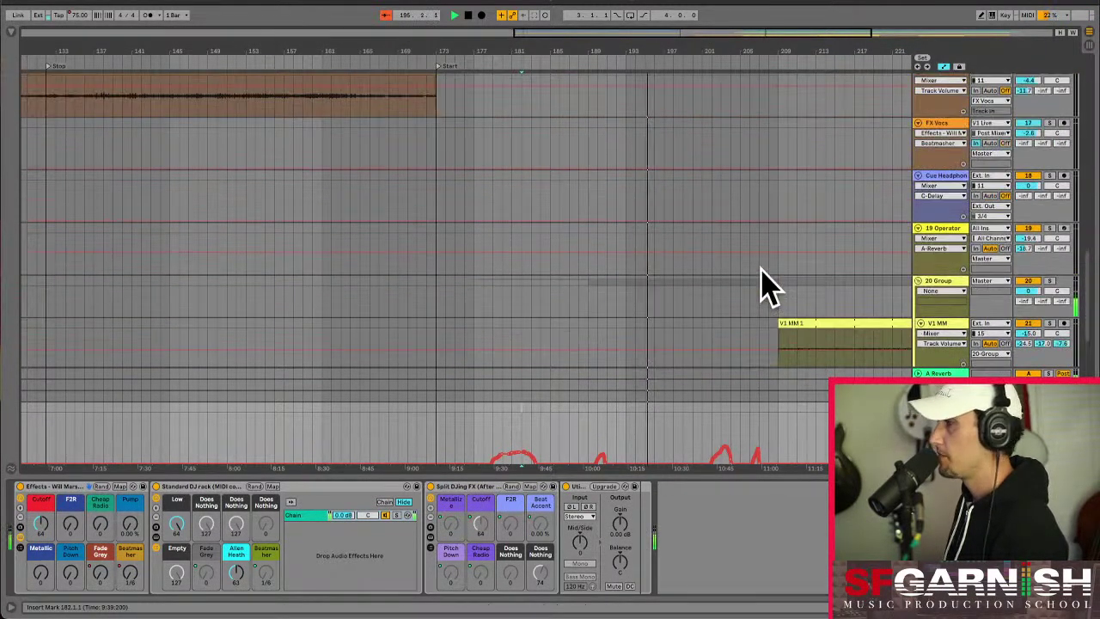
pyautogui.scroll(6, 761, 284)
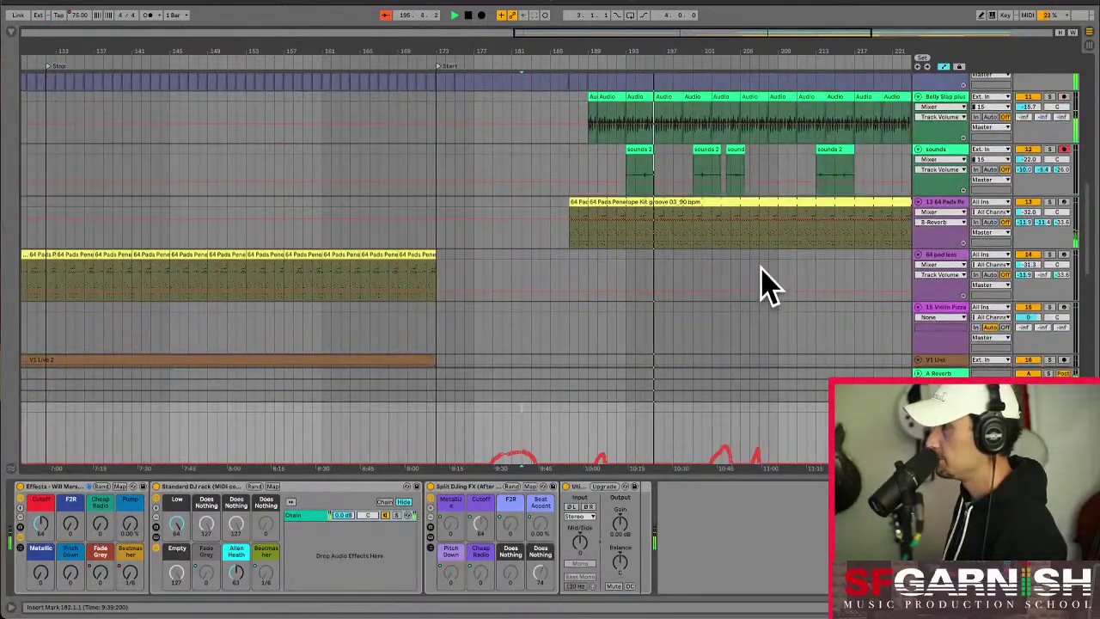
pyautogui.press('a')
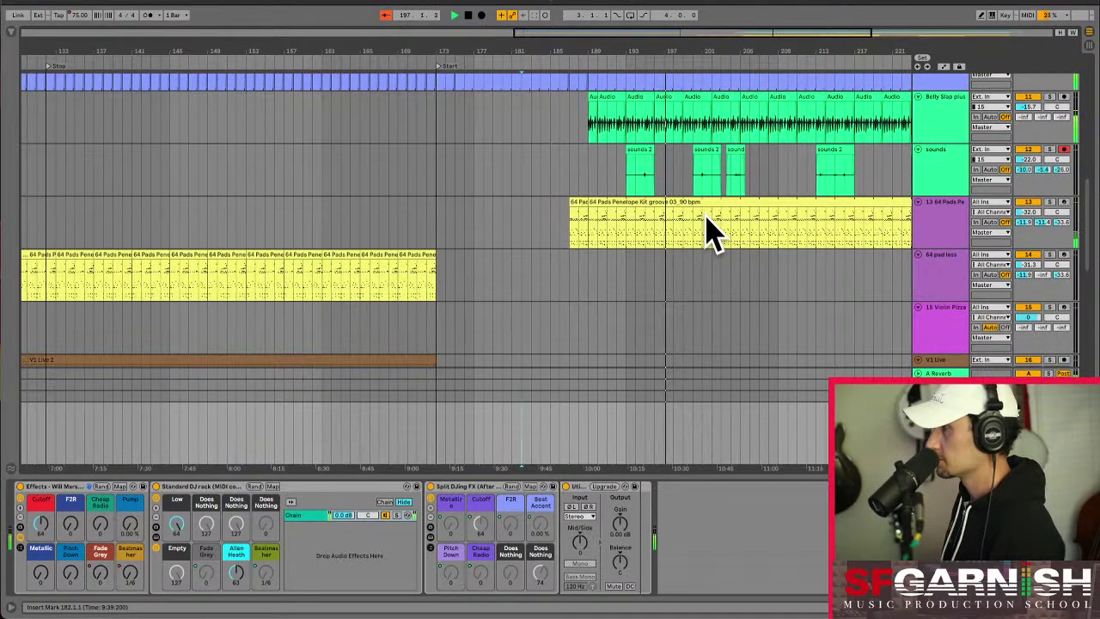
pyautogui.rightClick(1029, 212)
pyautogui.click(1035, 217)
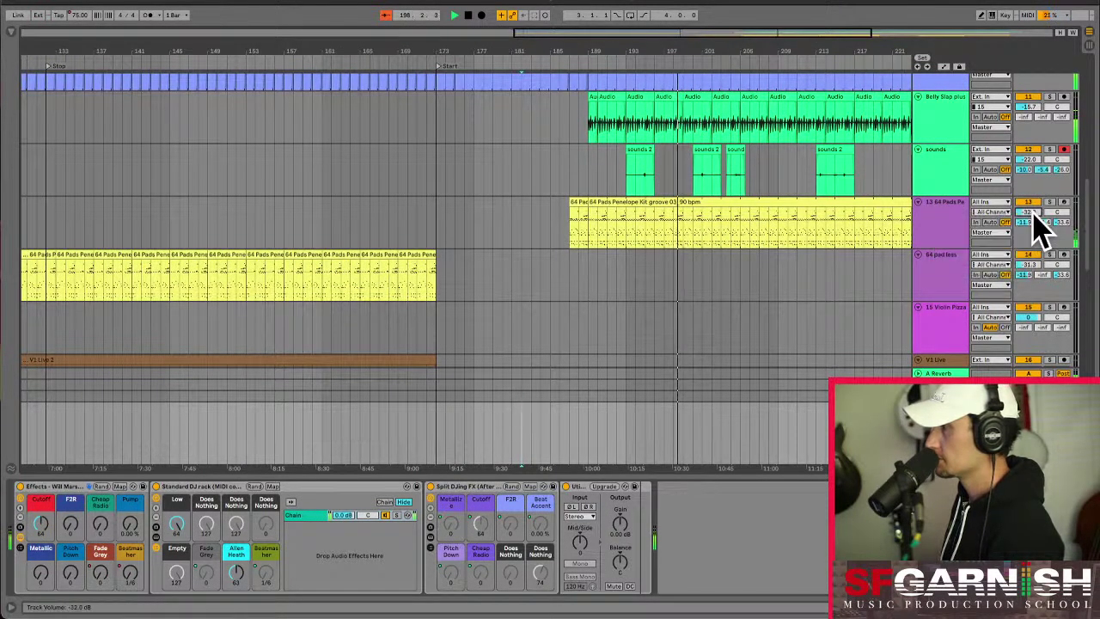
pyautogui.press('a')
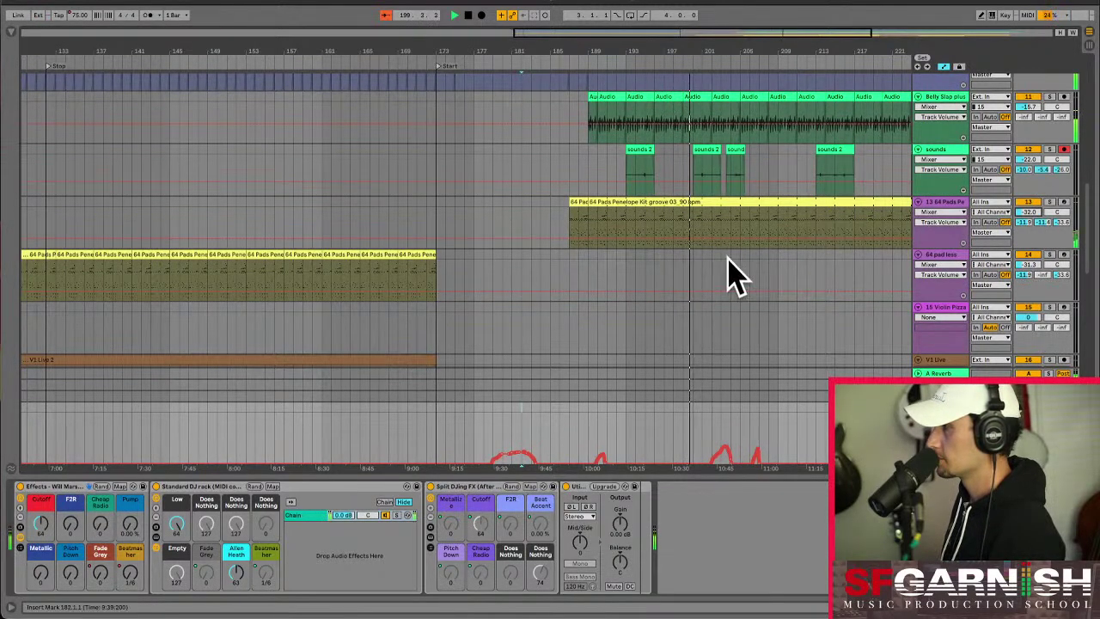
# Show the device chain of the V1 MM Lead track, number 22.
pyautogui.scroll(-10, 731, 274)
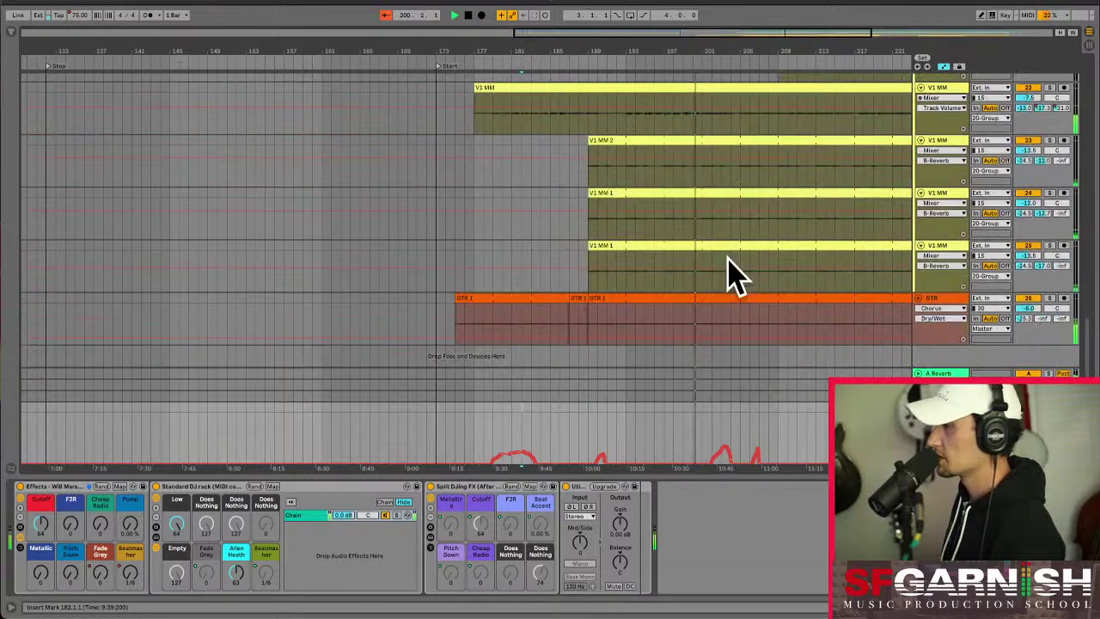
pyautogui.scroll(-1, 731, 275)
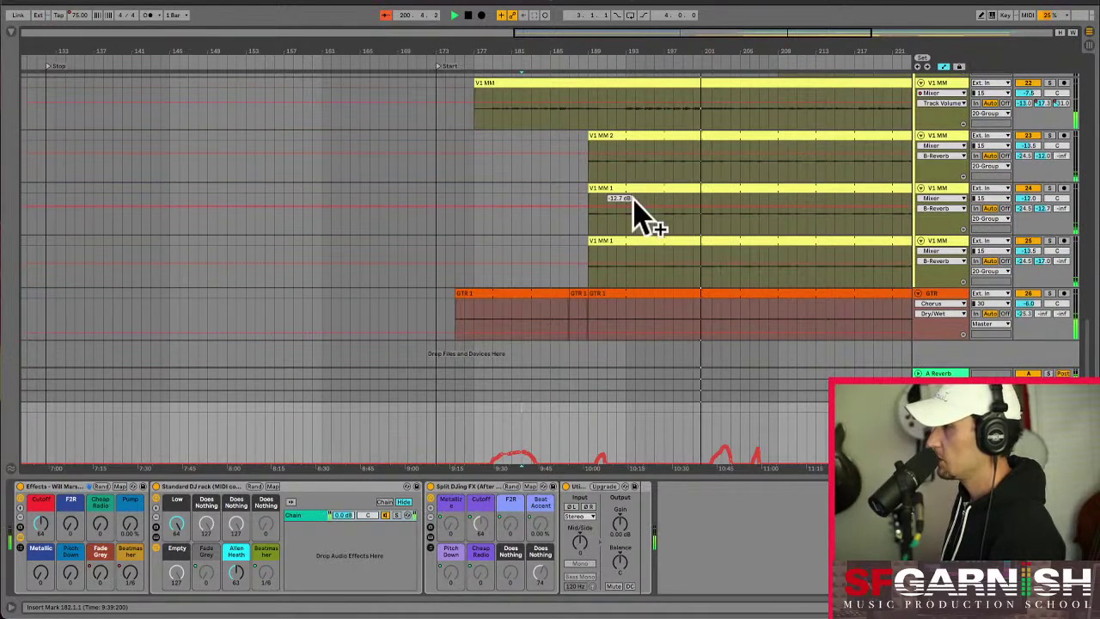
pyautogui.click(952, 87)
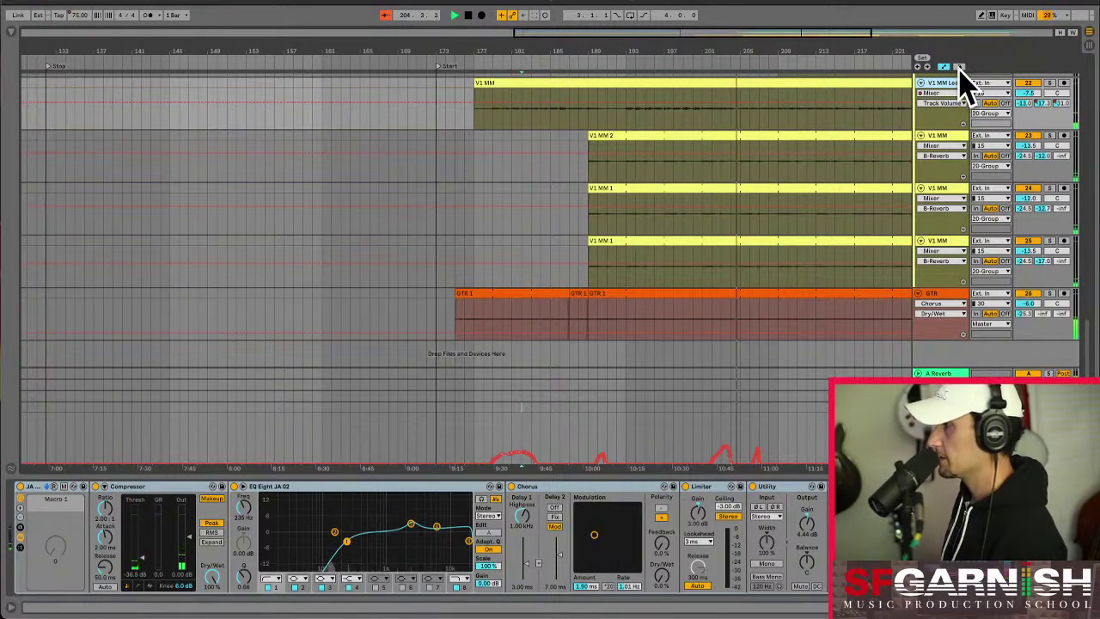
pyautogui.scroll(8, 791, 216)
pyautogui.scroll(5, 790, 215)
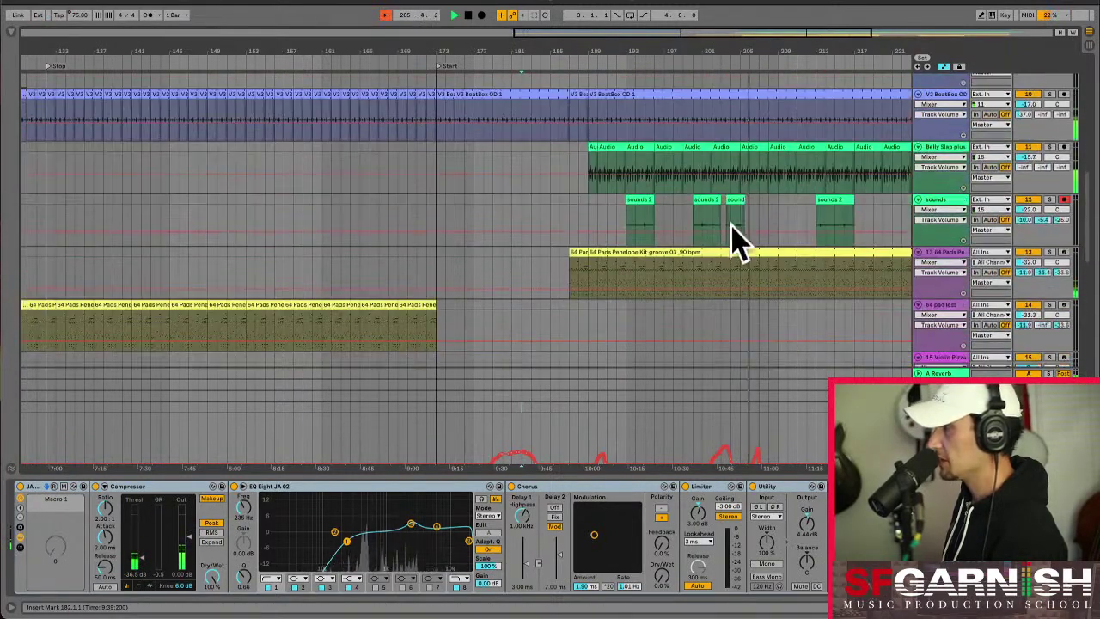
pyautogui.scroll(-12, 801, 227)
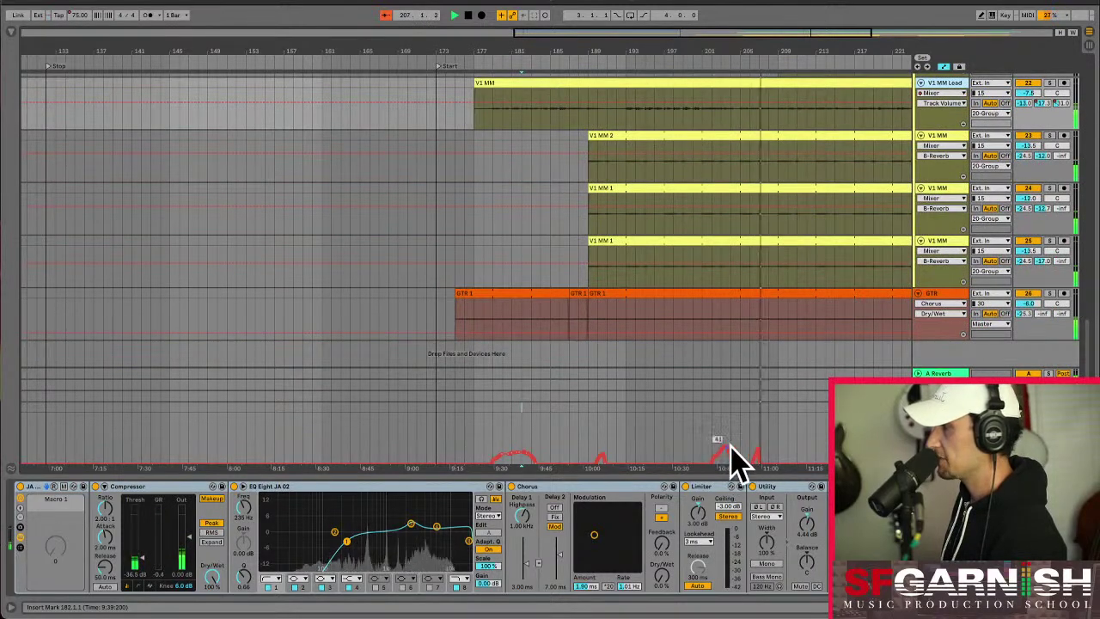
pyautogui.click(780, 449)
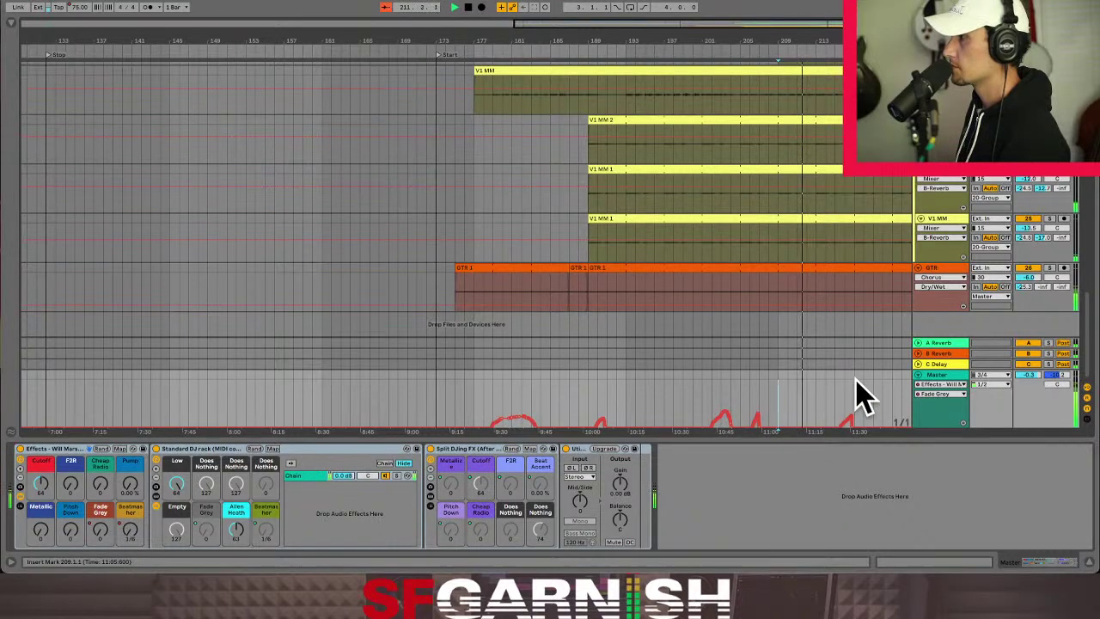
# Examine the arrangement from bar 173 to about bar 257 across the audio, sounds, pads and V1 MM tracks.
pyautogui.scroll(5, 848, 215)
pyautogui.scroll(8, 847, 216)
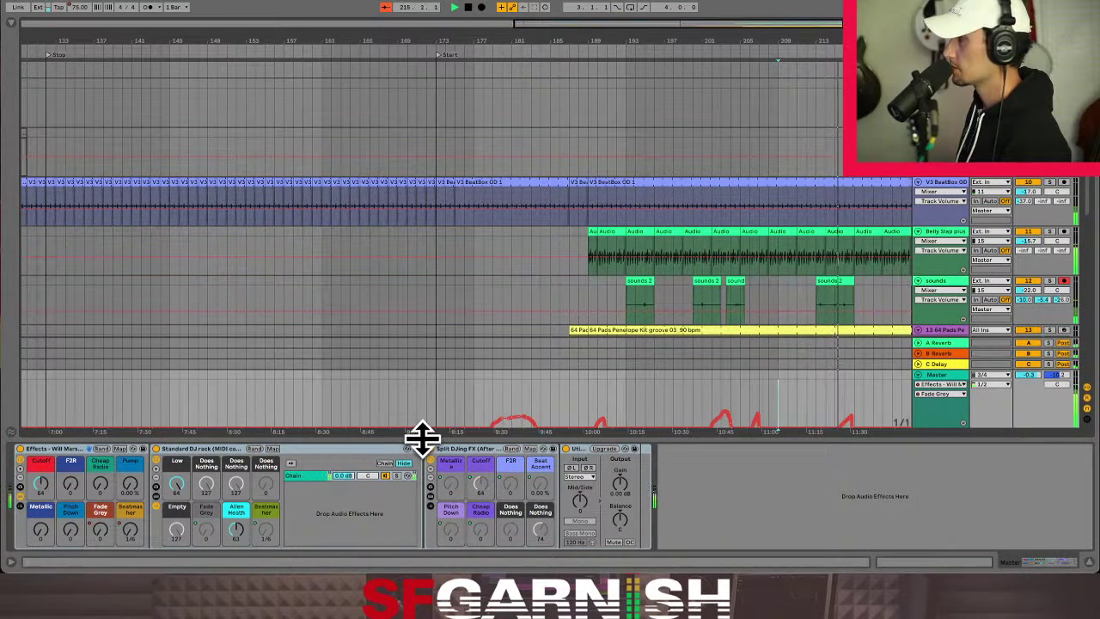
pyautogui.moveTo(683, 25); pyautogui.dragTo(804, 24)
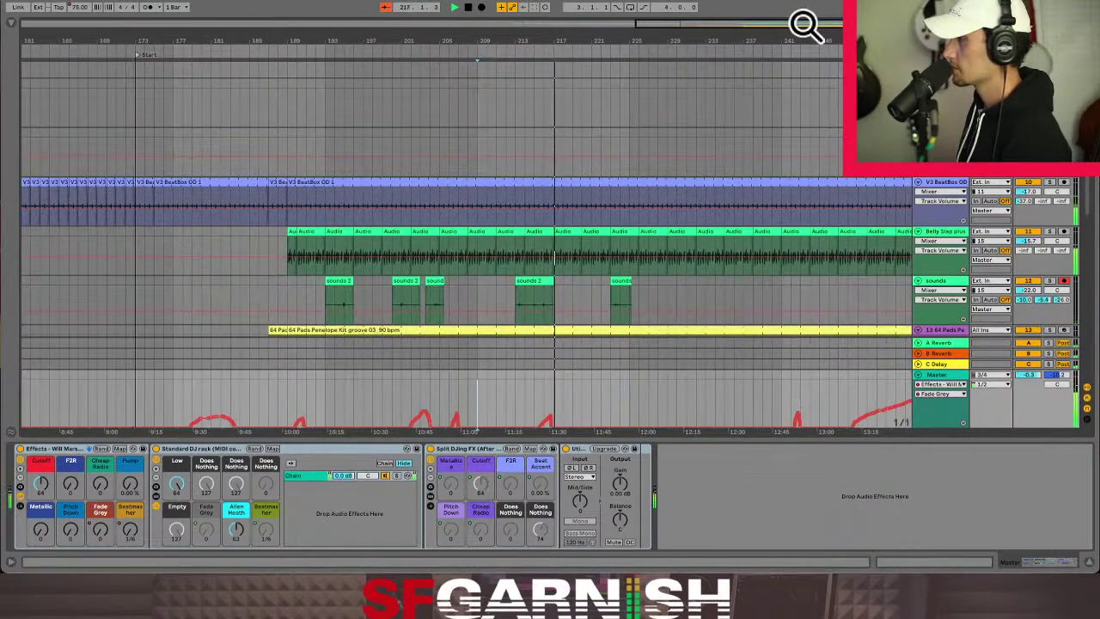
pyautogui.moveTo(804, 24); pyautogui.dragTo(834, 25)
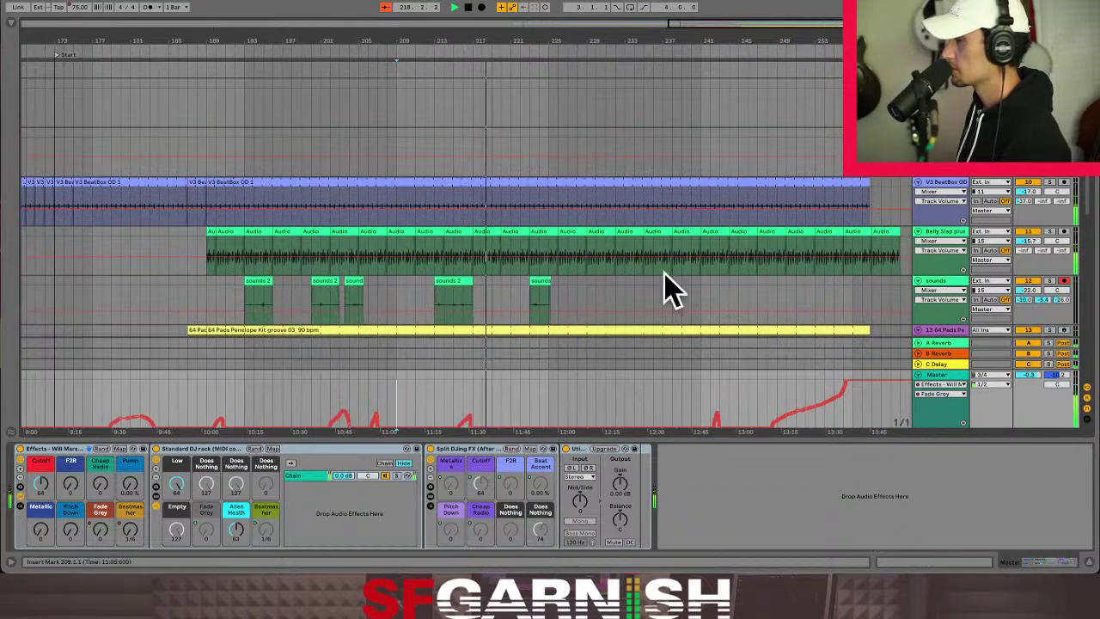
pyautogui.scroll(-5, 594, 405)
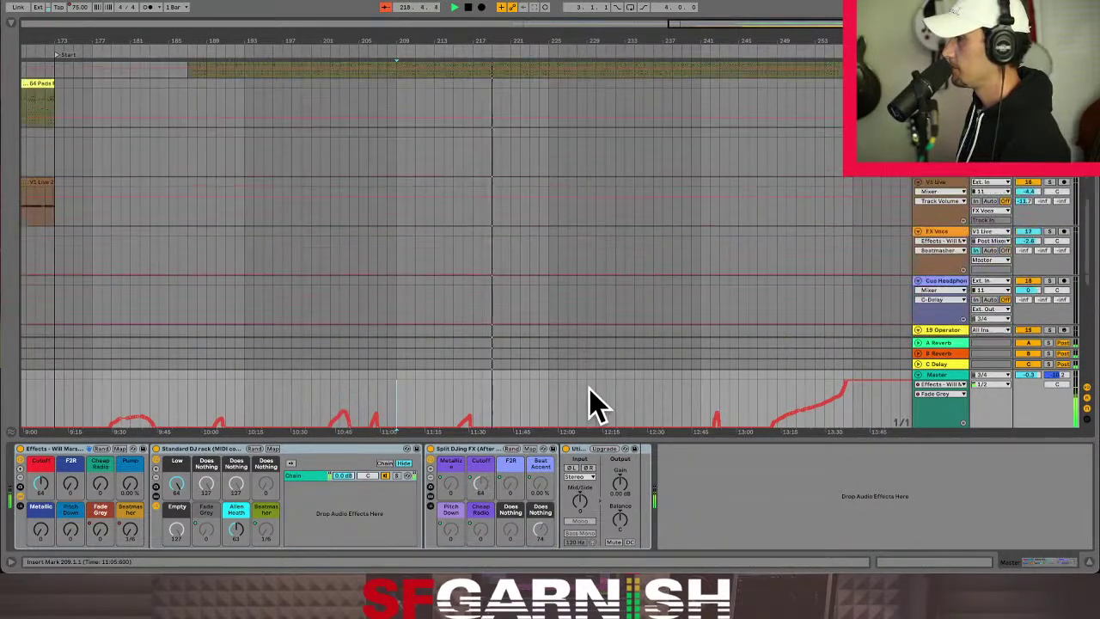
pyautogui.scroll(5, 569, 265)
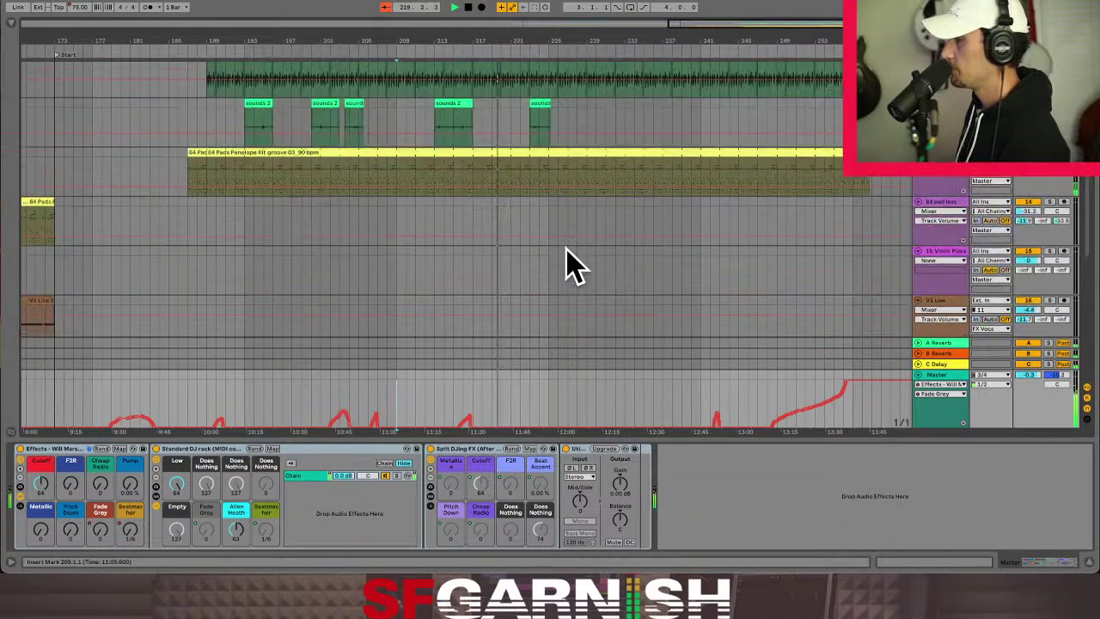
pyautogui.click(570, 161)
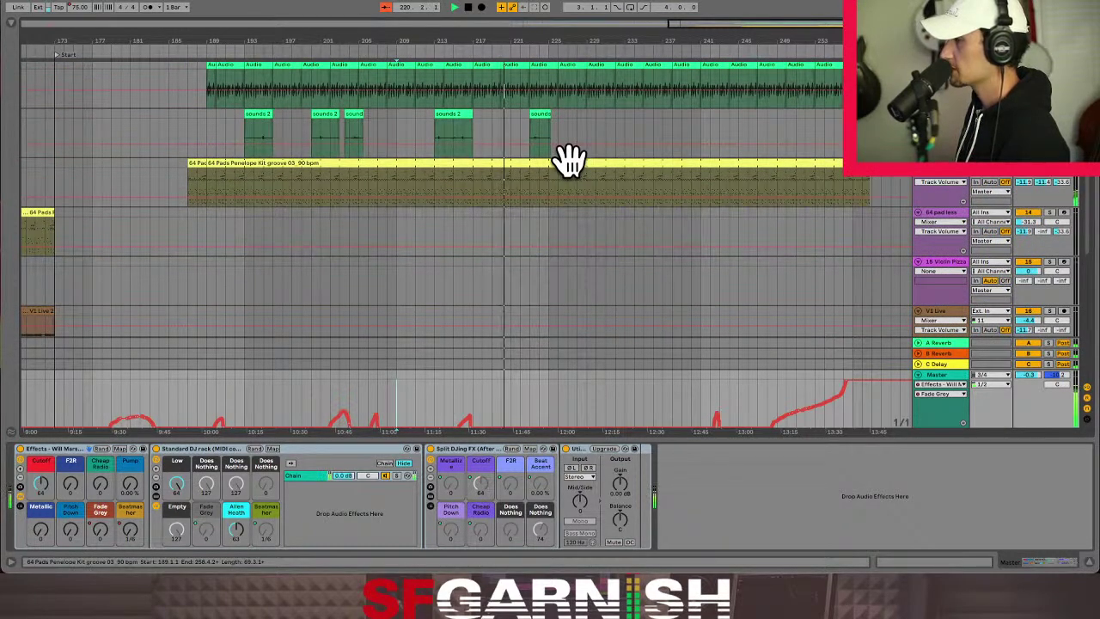
pyautogui.scroll(-5, 569, 209)
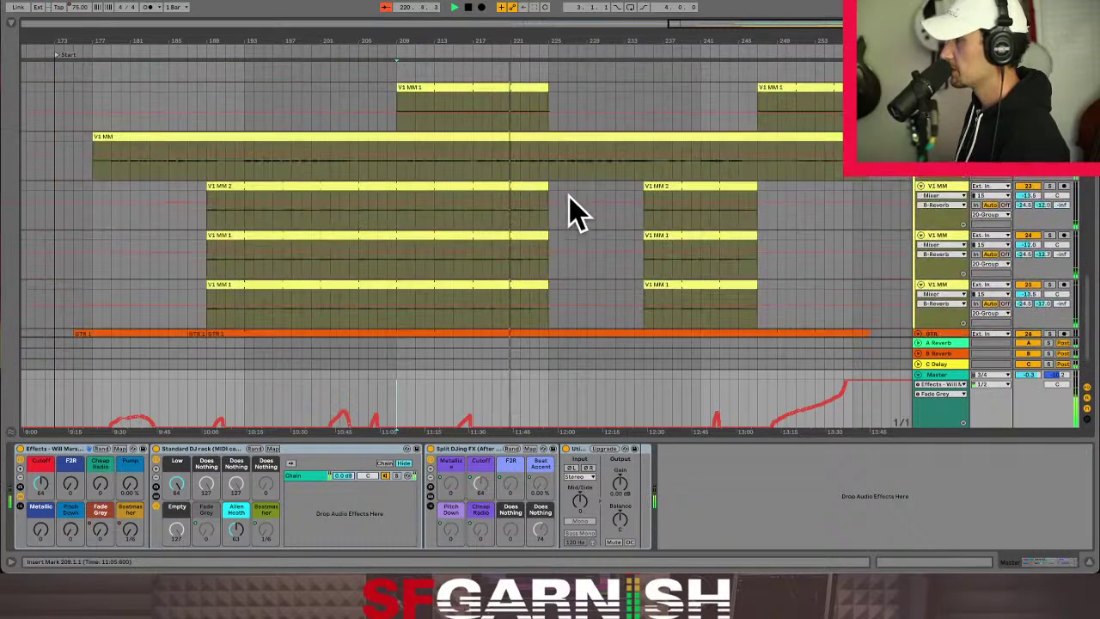
# Show the V1 MM Lead track's C-Delay send automation and inspect the stretch from 226.1.1 to 232.1.1.
pyautogui.press('super+a')
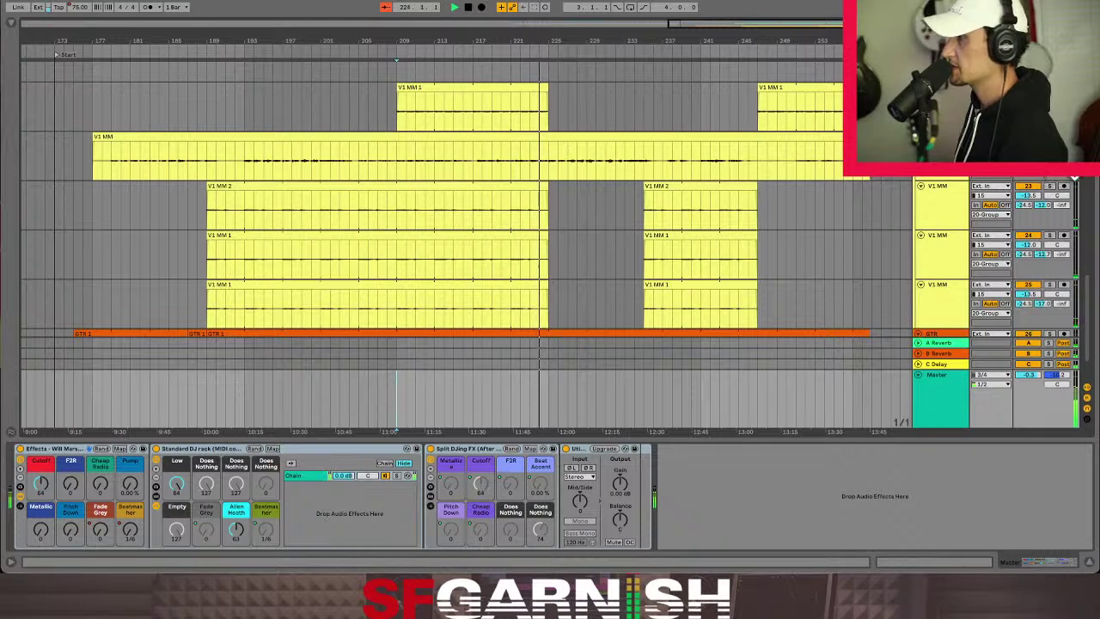
pyautogui.click(1070, 183)
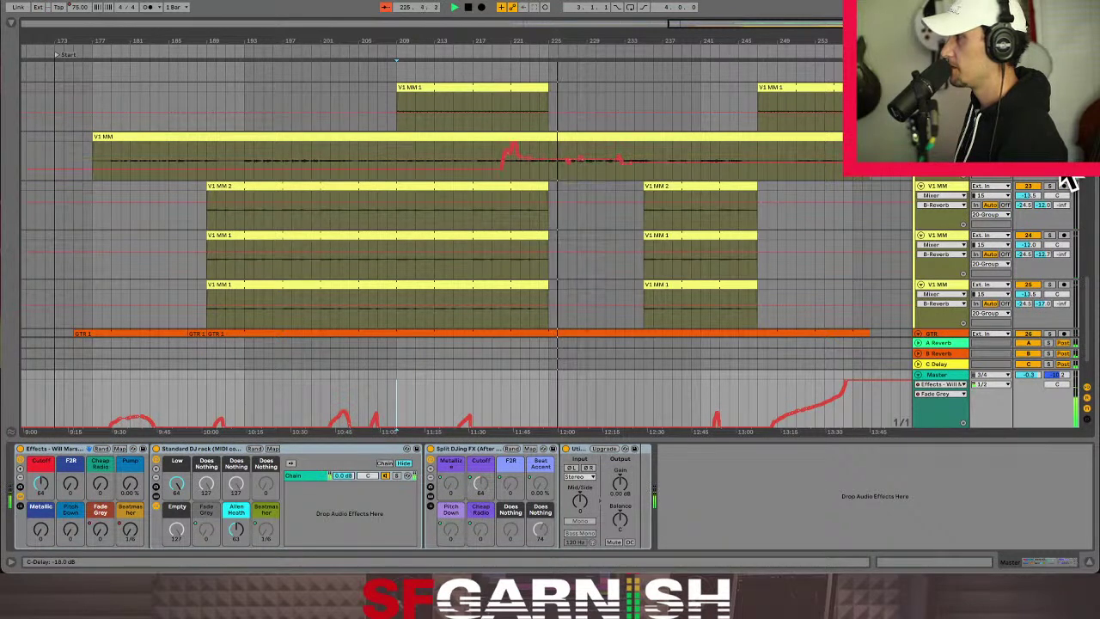
pyautogui.click(647, 177)
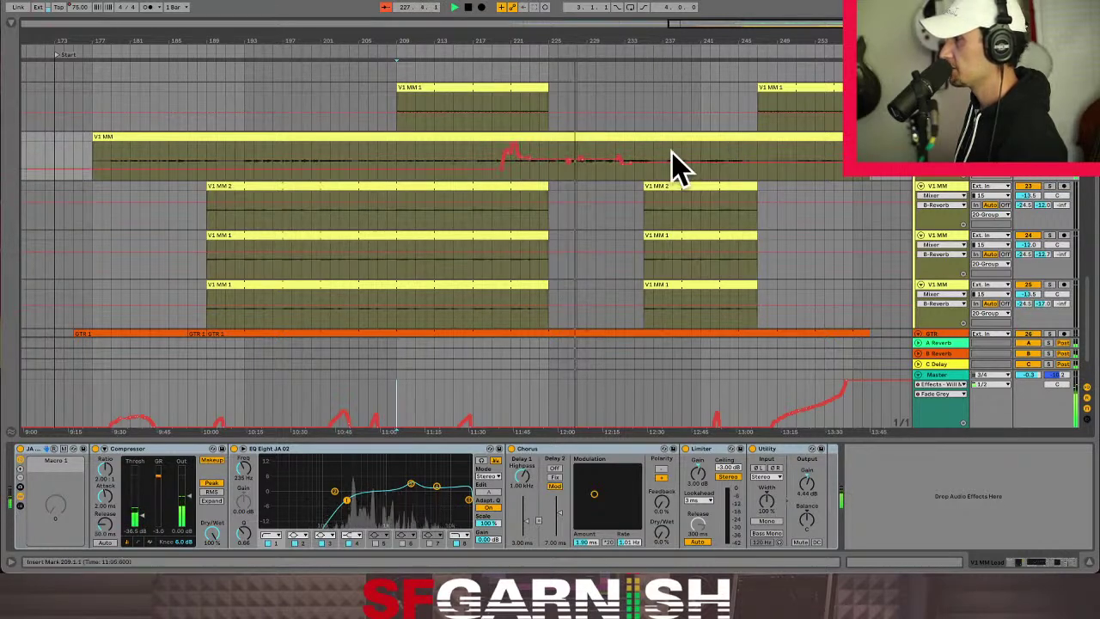
pyautogui.moveTo(556, 167); pyautogui.dragTo(587, 165)
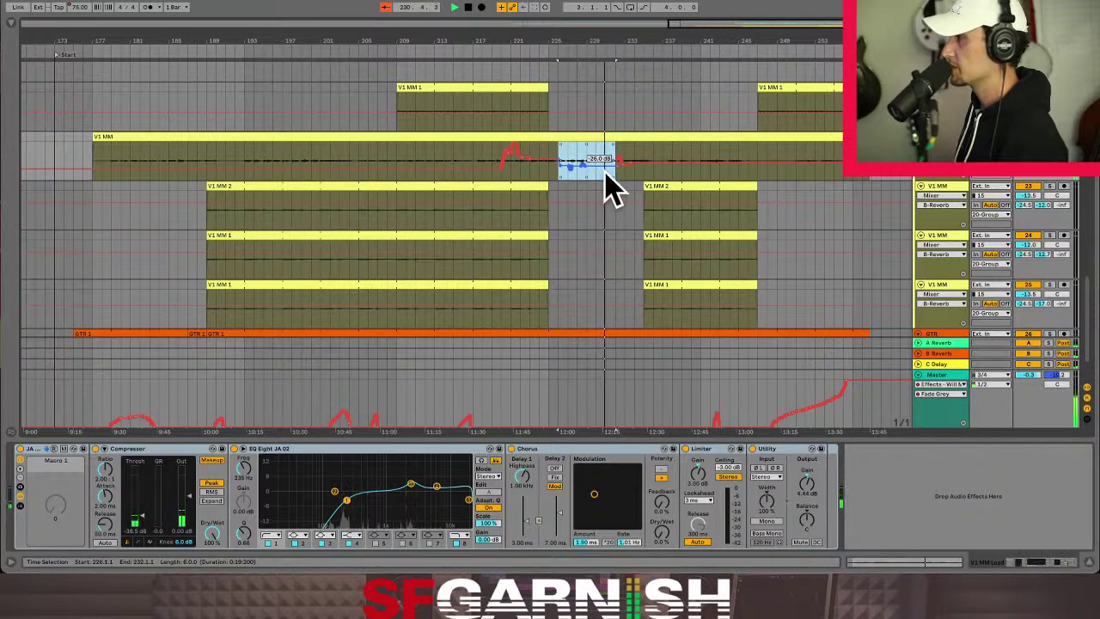
pyautogui.click(600, 162)
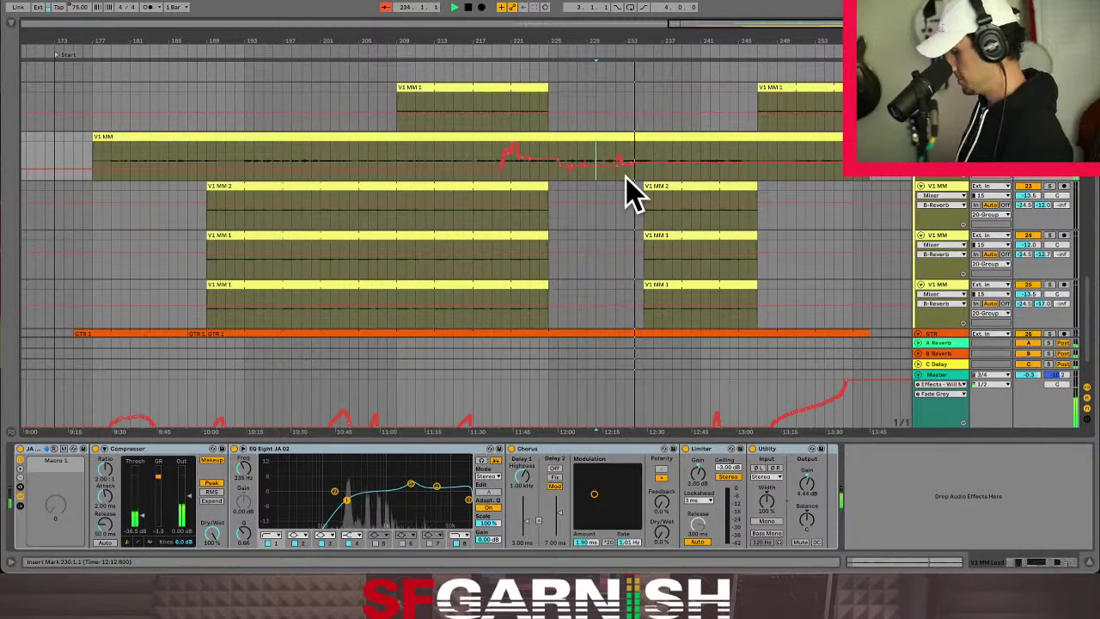
# Zoom in around bar 235 and play from 235.3.1 with the automation lanes hidden.
pyautogui.press('+')
pyautogui.press('+')
pyautogui.press('+')
pyautogui.press('+')
pyautogui.press('+')
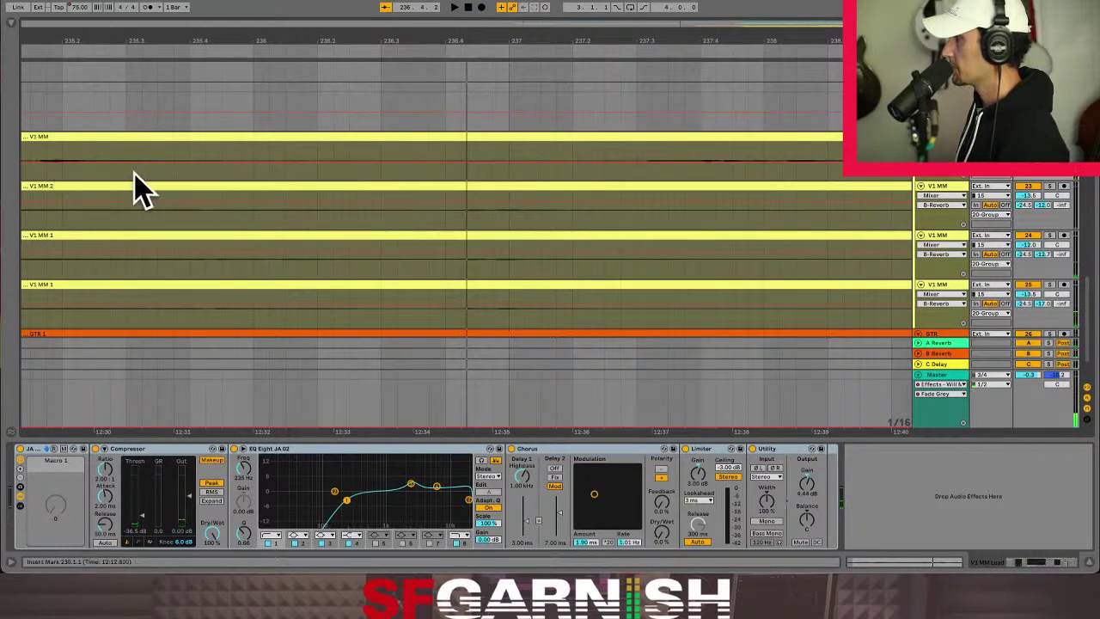
pyautogui.scroll(-2, 137, 189)
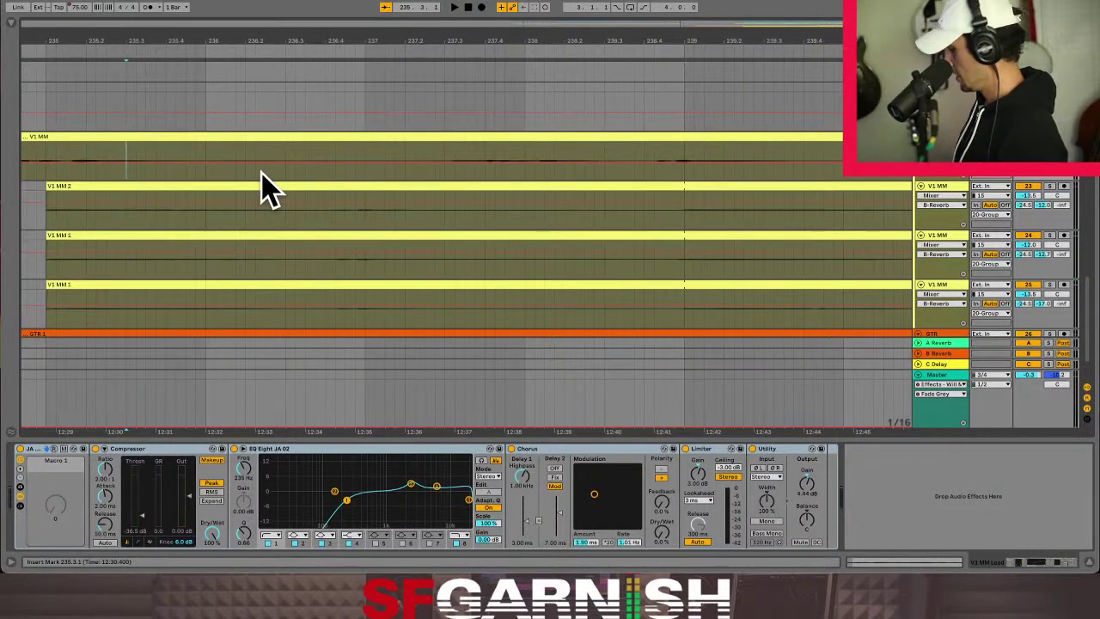
pyautogui.hotkey('ctrl', 'a')
pyautogui.press('space')
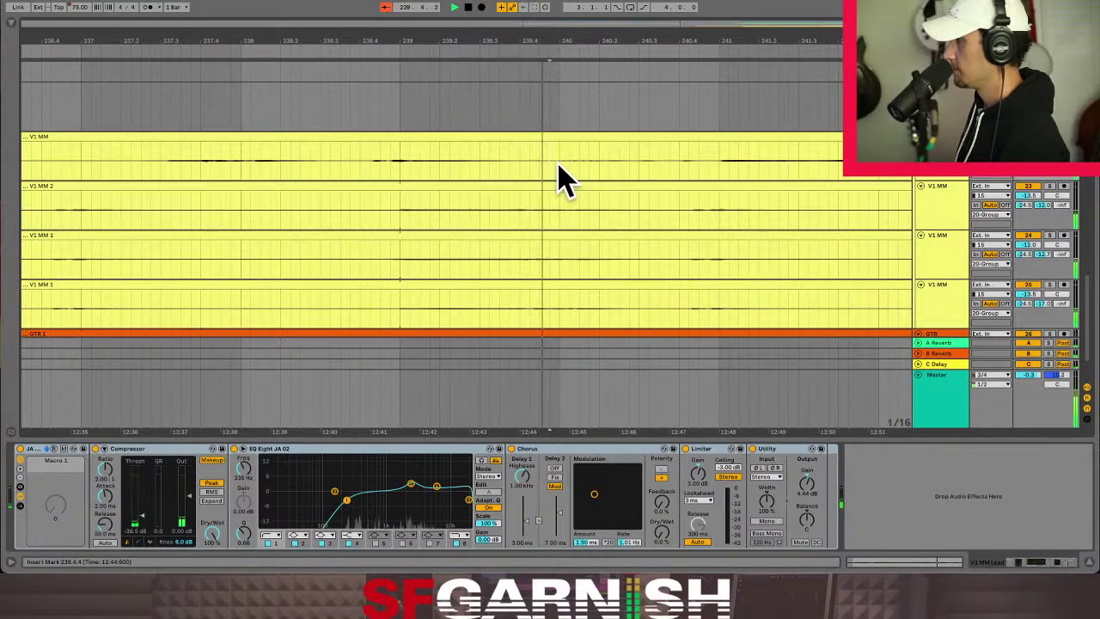
# Delete the V1 MM Lead clip section from bar 240 to just before bar 241 and add a short fade-out before the gap.
pyautogui.moveTo(558, 177); pyautogui.dragTo(713, 176)
pyautogui.press('Delete')
pyautogui.click(512, 182)
pyautogui.moveTo(559, 159); pyautogui.dragTo(515, 160)
pyautogui.click(612, 163)
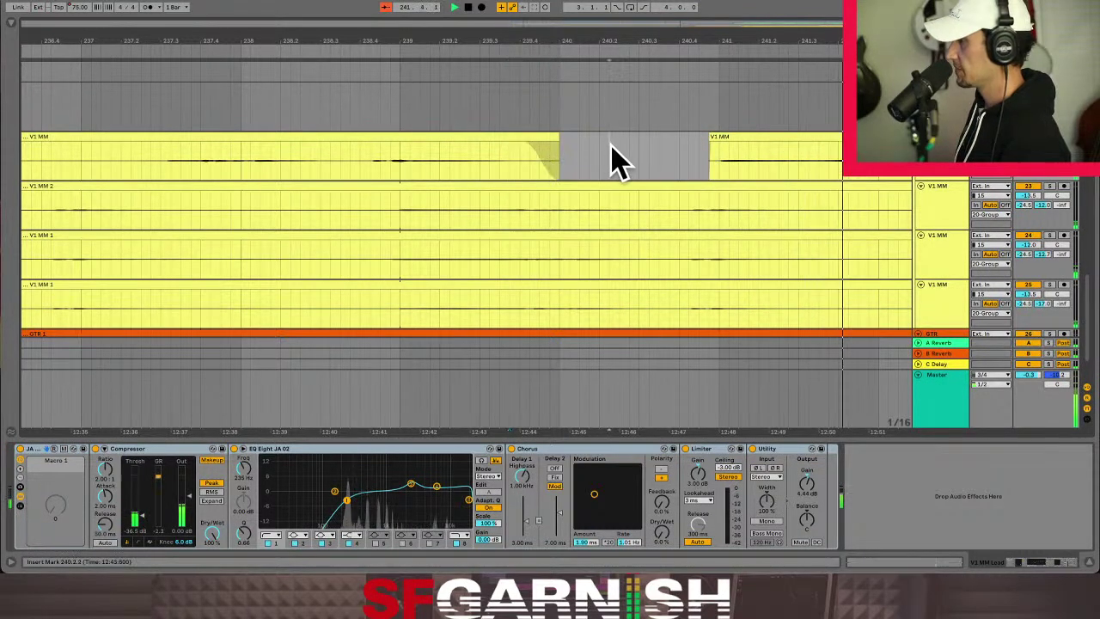
# Show the automation lanes again and inspect the Master's Fade Grey curve from 242.1.1 to 243.3.1.
pyautogui.press('-')
pyautogui.press('-')
pyautogui.press('-')
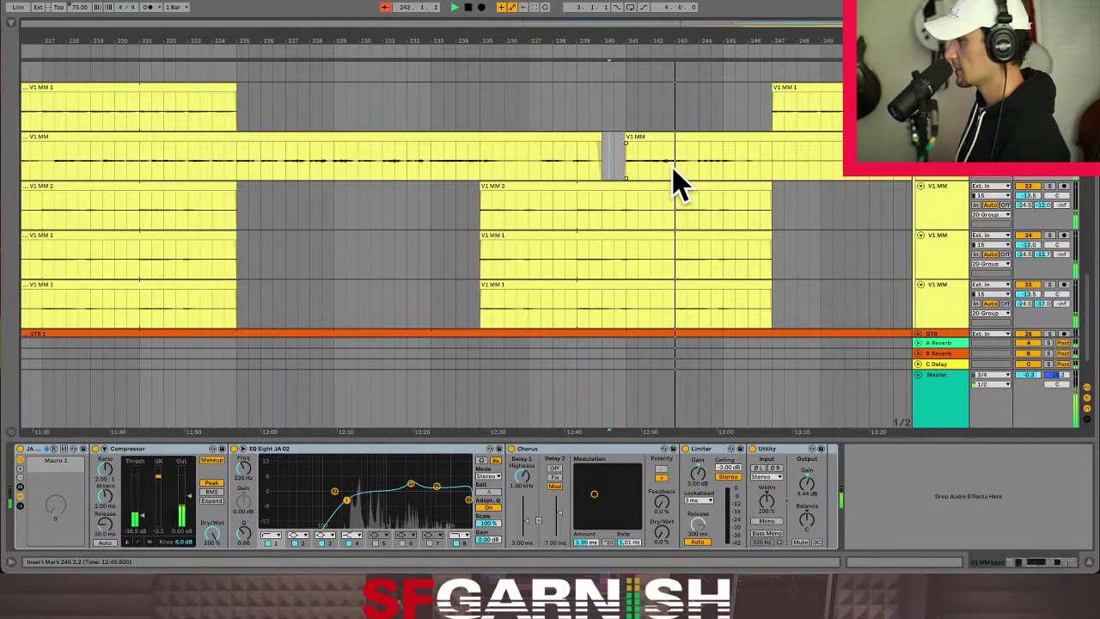
pyautogui.press('a')
pyautogui.moveTo(651, 412); pyautogui.dragTo(683, 405)
pyautogui.press('+')
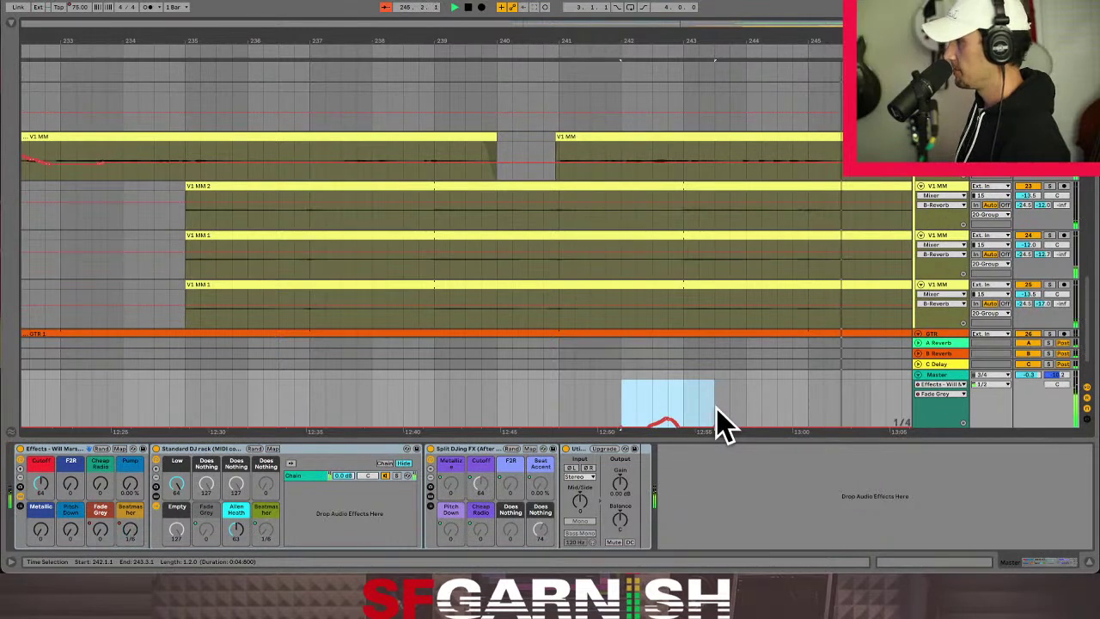
# Display the Master's Beatmasher automation and inspect the ranges 243.3.1 to 244.2.1 and 243.3.3 to 244.1.3.
pyautogui.click(131, 528)
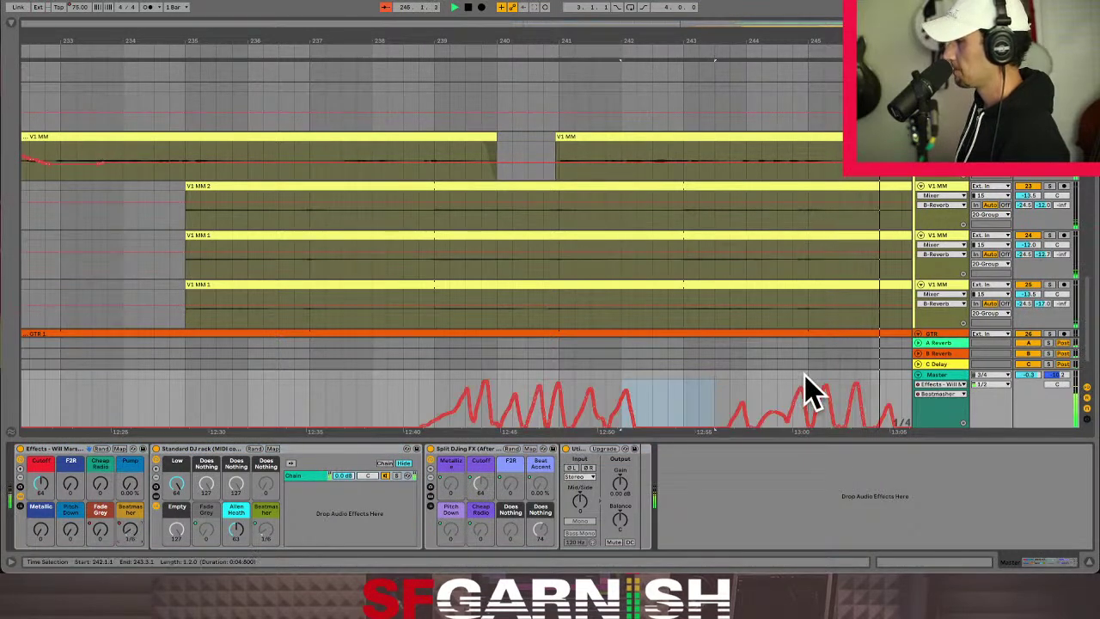
pyautogui.moveTo(724, 410); pyautogui.dragTo(759, 408)
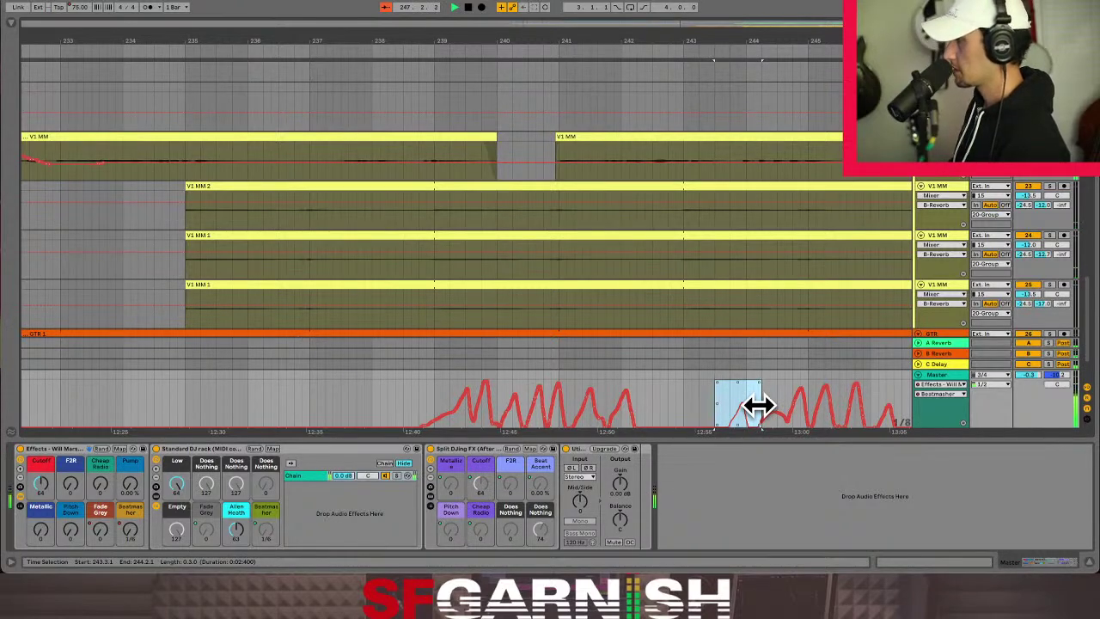
pyautogui.click(725, 413)
pyautogui.moveTo(724, 401)
pyautogui.mouseDown()
pyautogui.moveTo(746, 404)
pyautogui.moveTo(733, 412)
pyautogui.mouseUp()
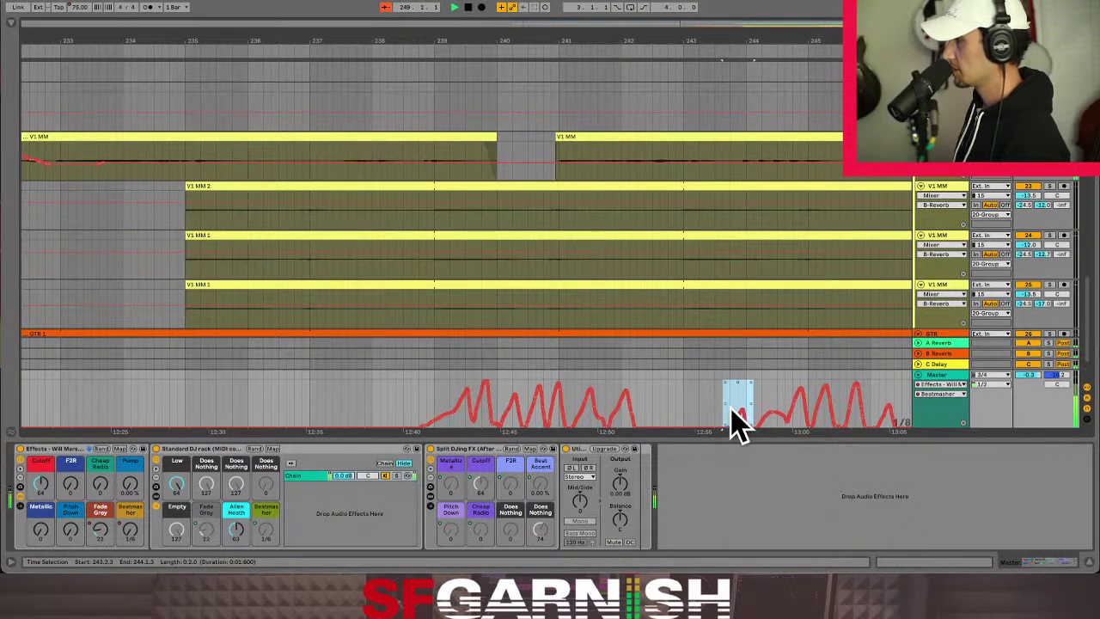
pyautogui.click(723, 401)
# Zoom out to the wider arrangement and switch the Master's automation lane back to Fade Grey.
pyautogui.press('-')
pyautogui.press('-')
pyautogui.press('-')
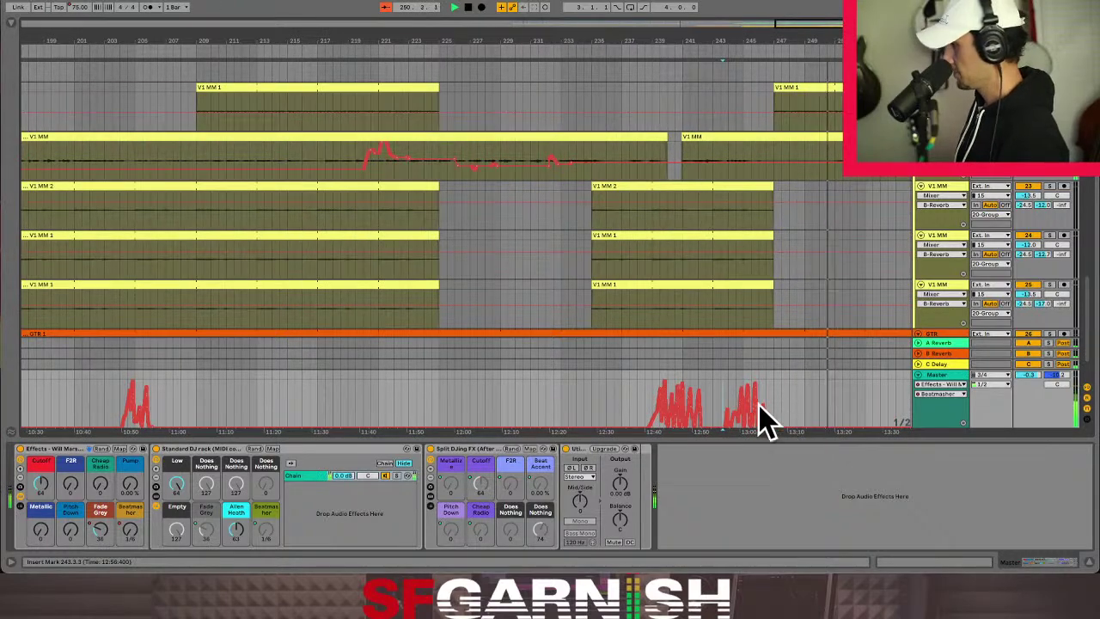
pyautogui.click(98, 530)
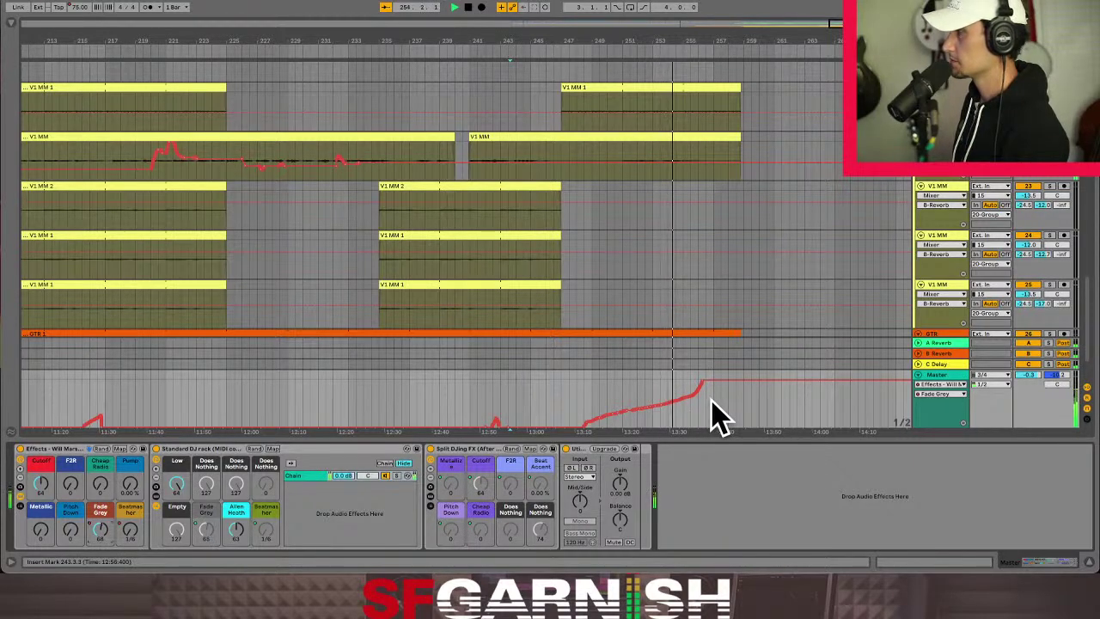
# Reveal the devices inside the Split DJing FX and Standard DJ racks, and unfold the Fade To Grey Rack.
pyautogui.click(19, 503)
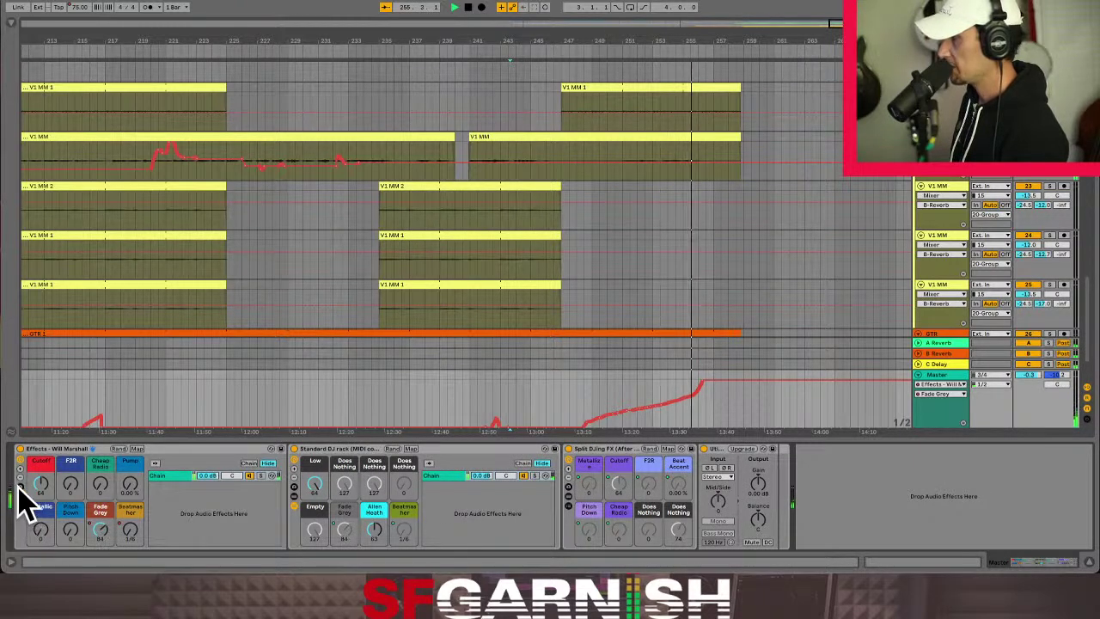
pyautogui.click(568, 505)
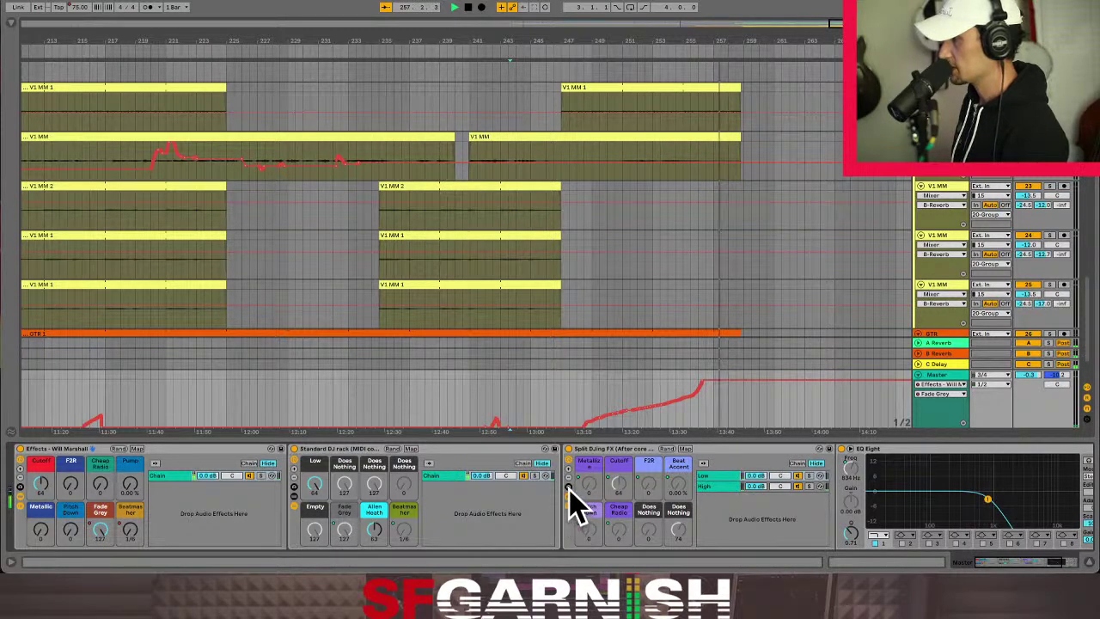
pyautogui.click(295, 499)
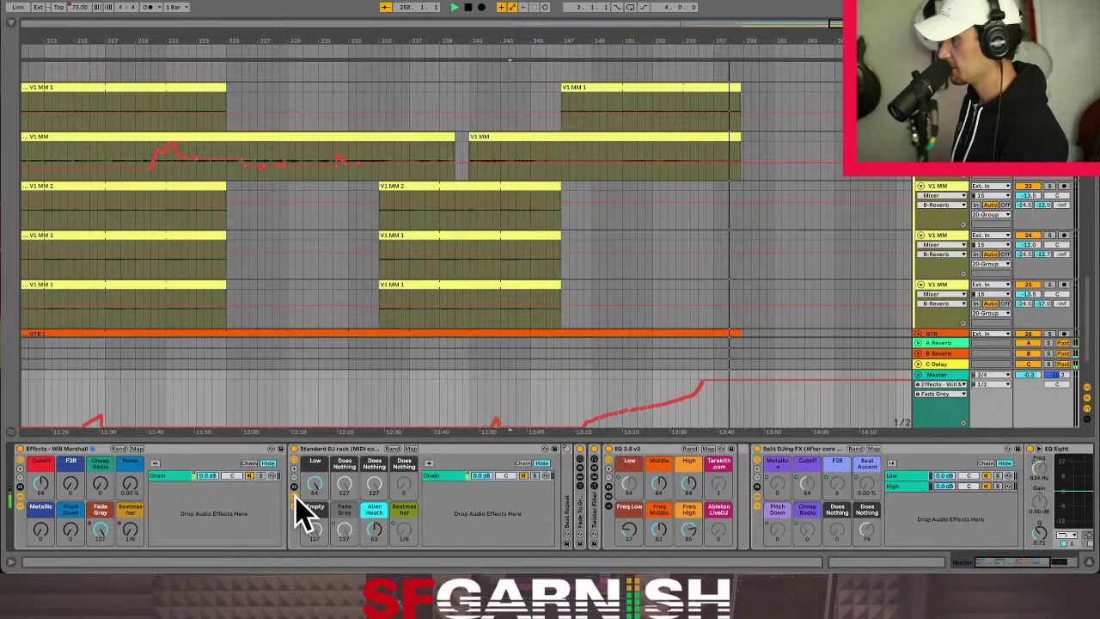
pyautogui.click(583, 522)
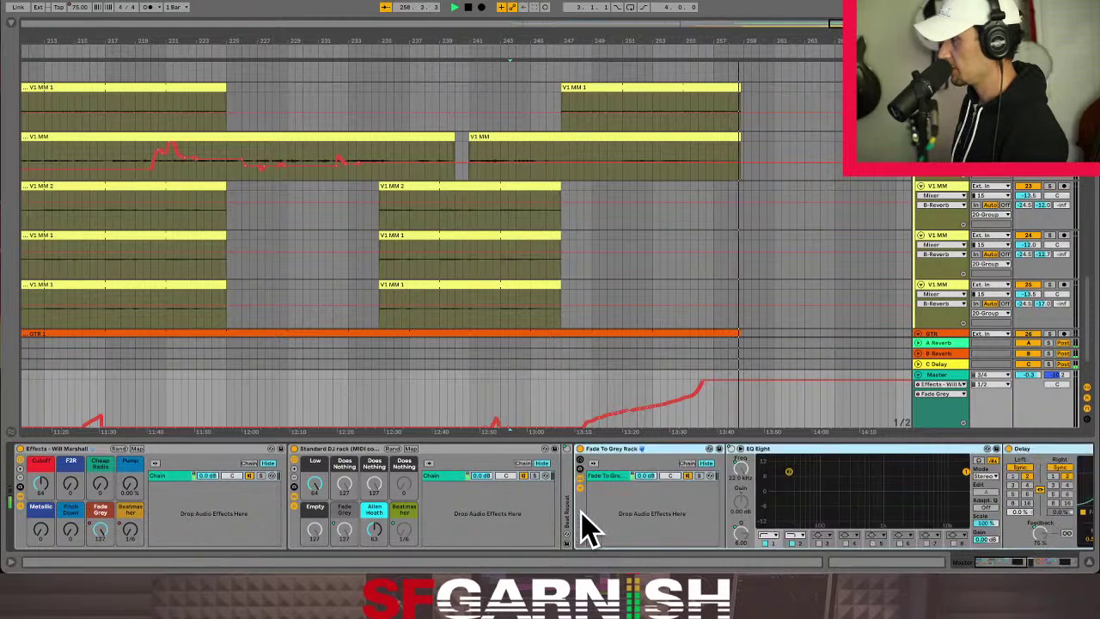
# Play from bar 252 and examine the Fade To Grey Rack's EQ Eight filter during the Fade Grey automation.
pyautogui.click(641, 404)
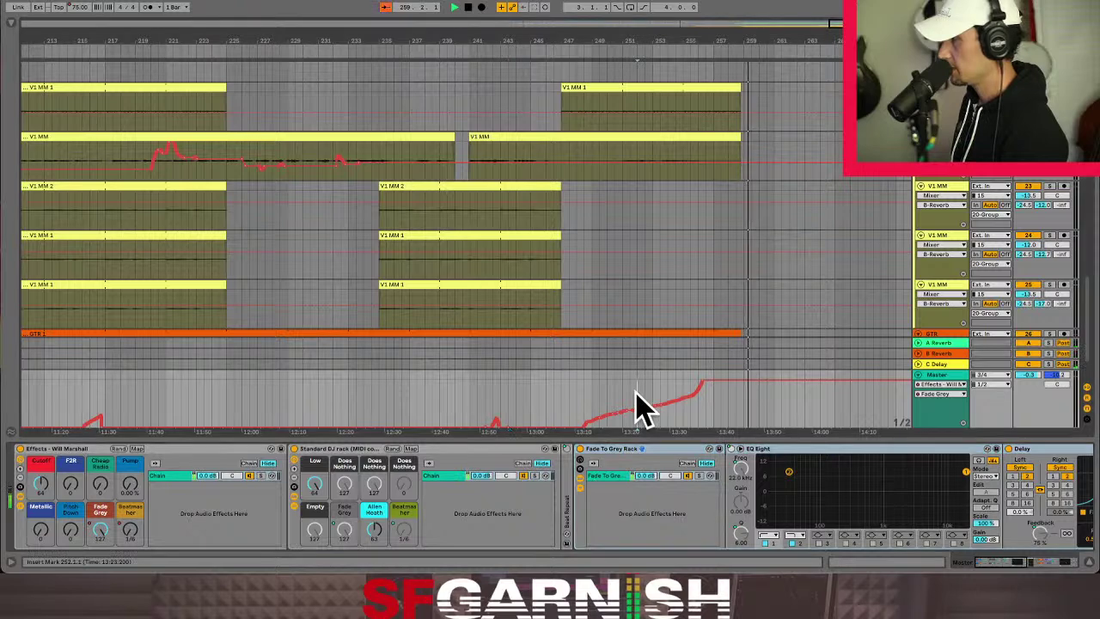
pyautogui.moveTo(895, 486); pyautogui.dragTo(886, 526)
pyautogui.moveTo(860, 486)
pyautogui.mouseDown()
pyautogui.moveTo(888, 508)
pyautogui.moveTo(873, 502)
pyautogui.mouseUp()
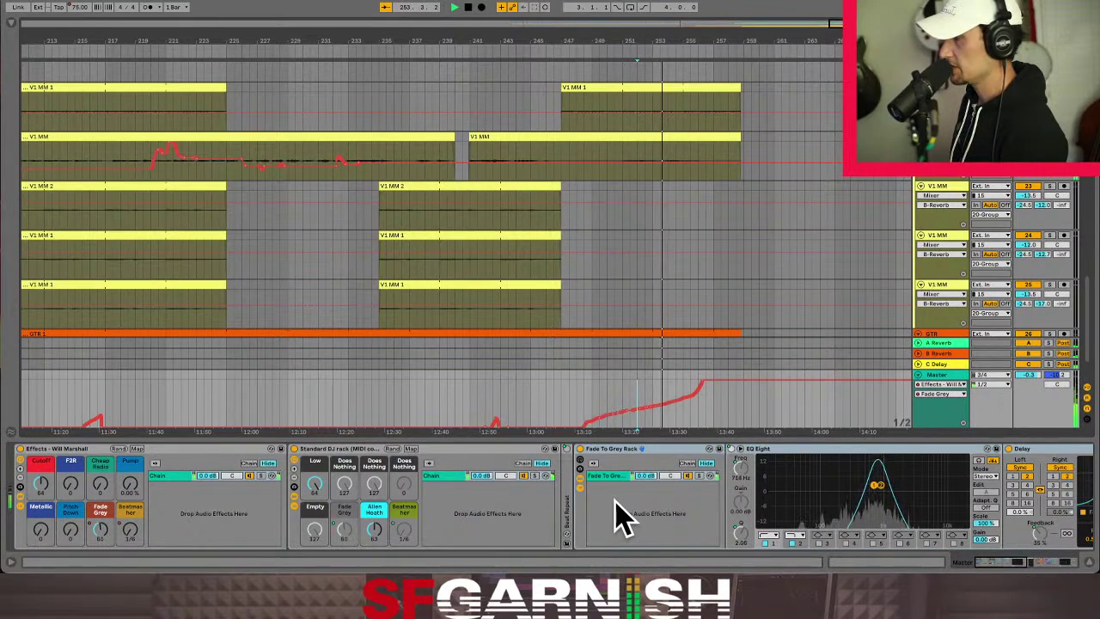
# Examine the Fade To Grey Rack's Delay and its Dry/Wet control while the Master's Fade Grey automation plays.
pyautogui.click(997, 563)
pyautogui.moveTo(996, 563); pyautogui.dragTo(1006, 565)
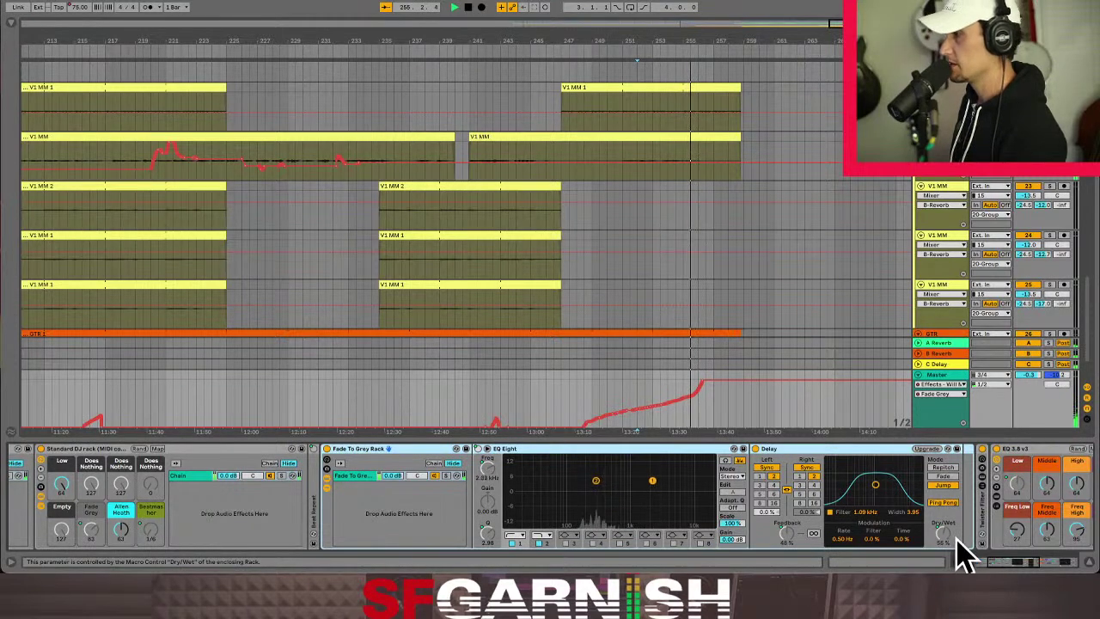
pyautogui.moveTo(1026, 564); pyautogui.dragTo(1006, 565)
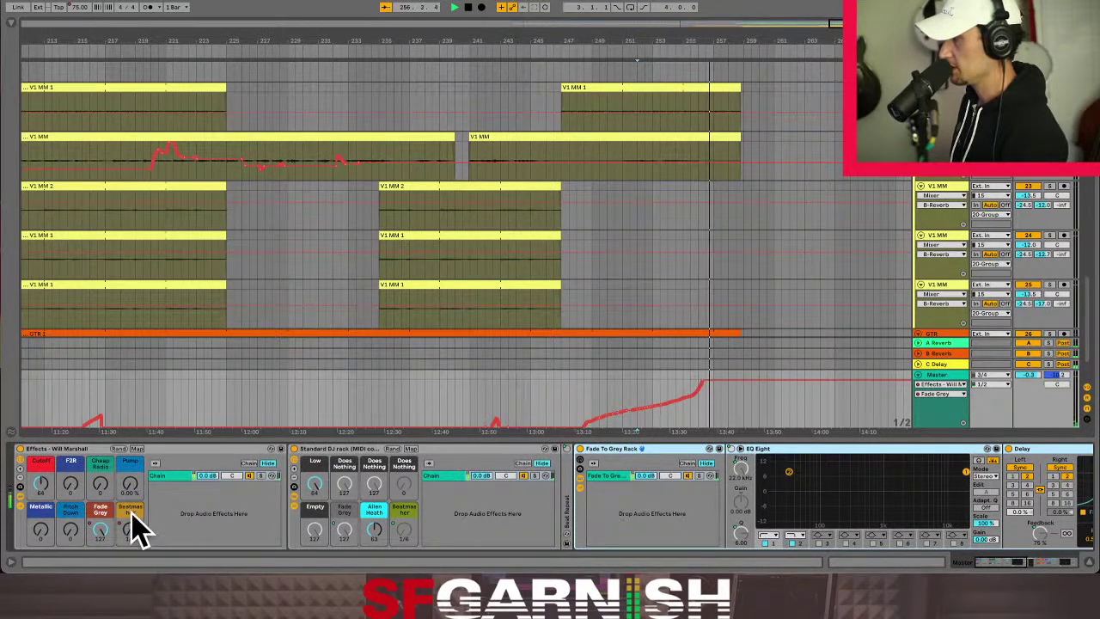
# Inspect the mapping options of the Effects rack's Fade Grey macro and of the Delay's Dry/Wet control.
pyautogui.rightClick(101, 532)
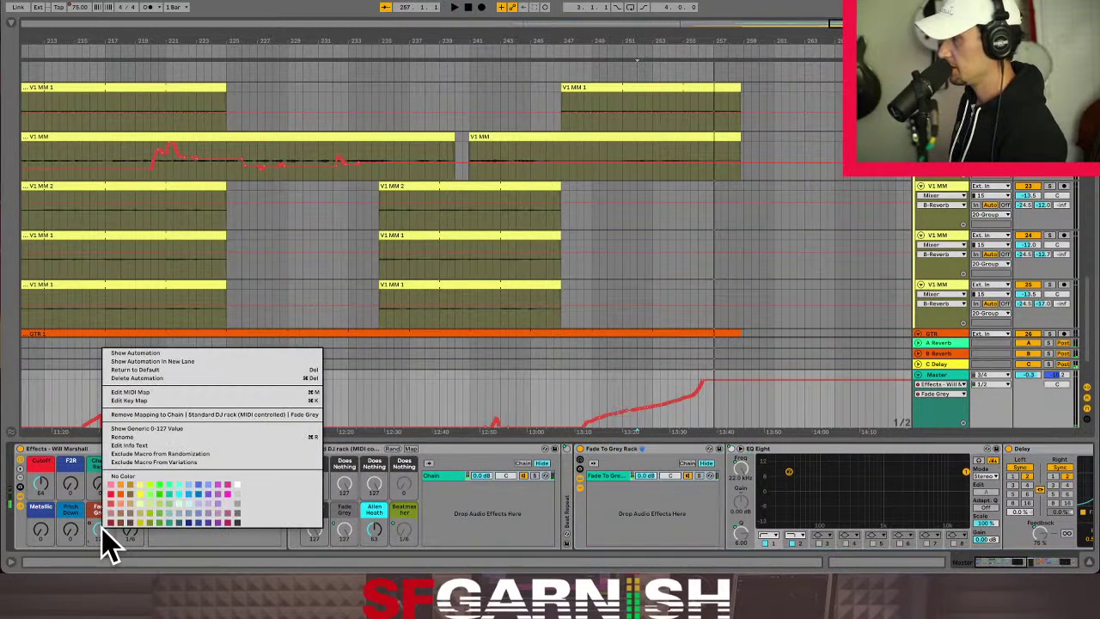
pyautogui.click(102, 533)
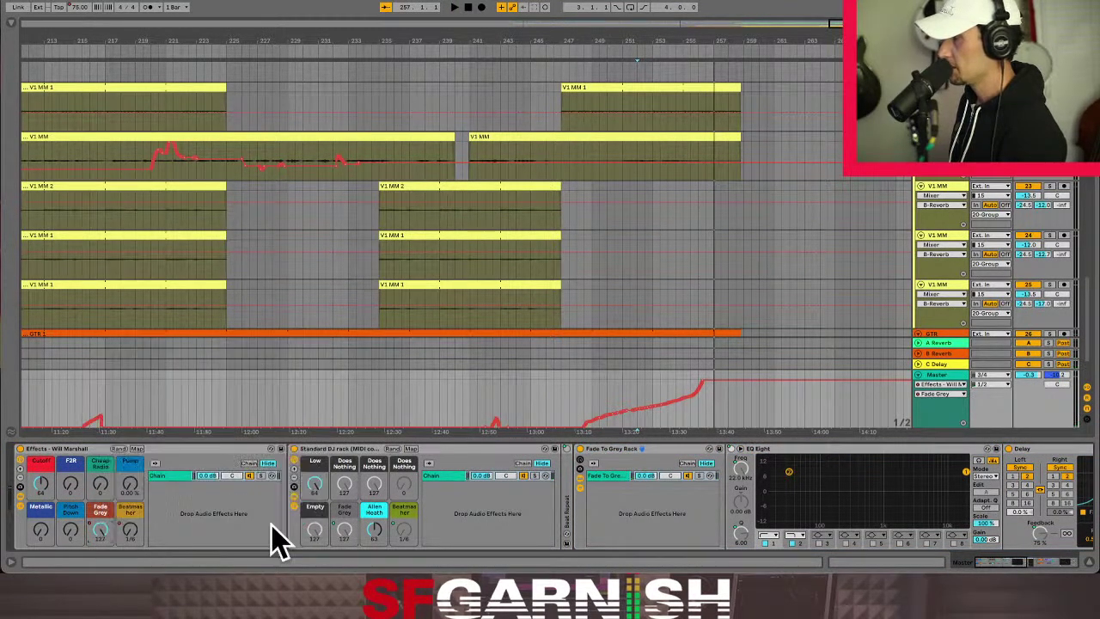
pyautogui.moveTo(997, 563); pyautogui.dragTo(1023, 564)
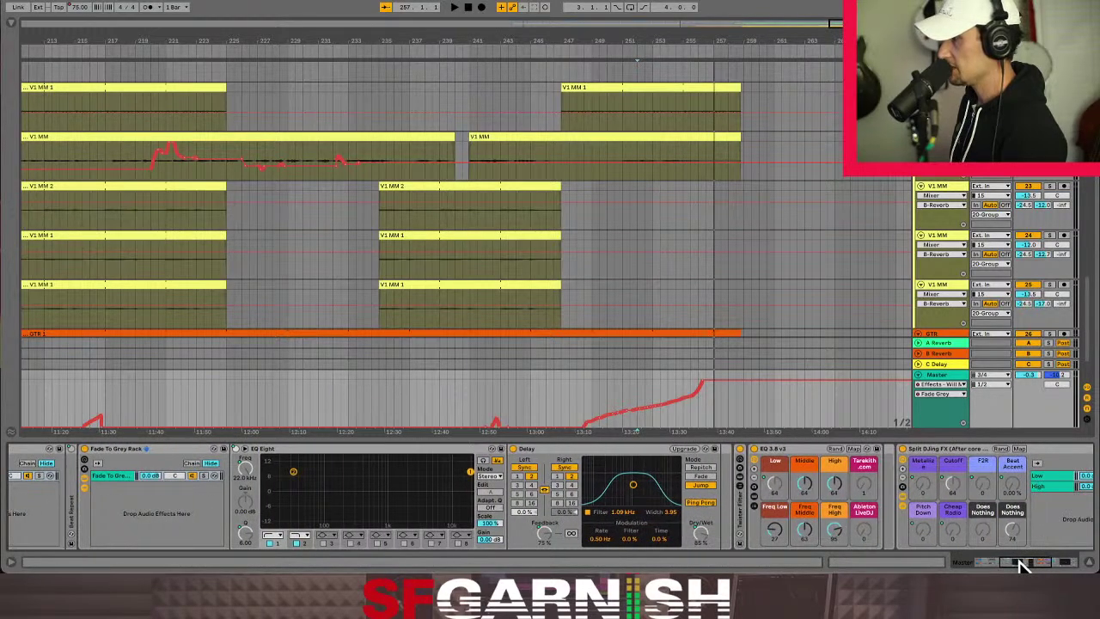
pyautogui.rightClick(701, 534)
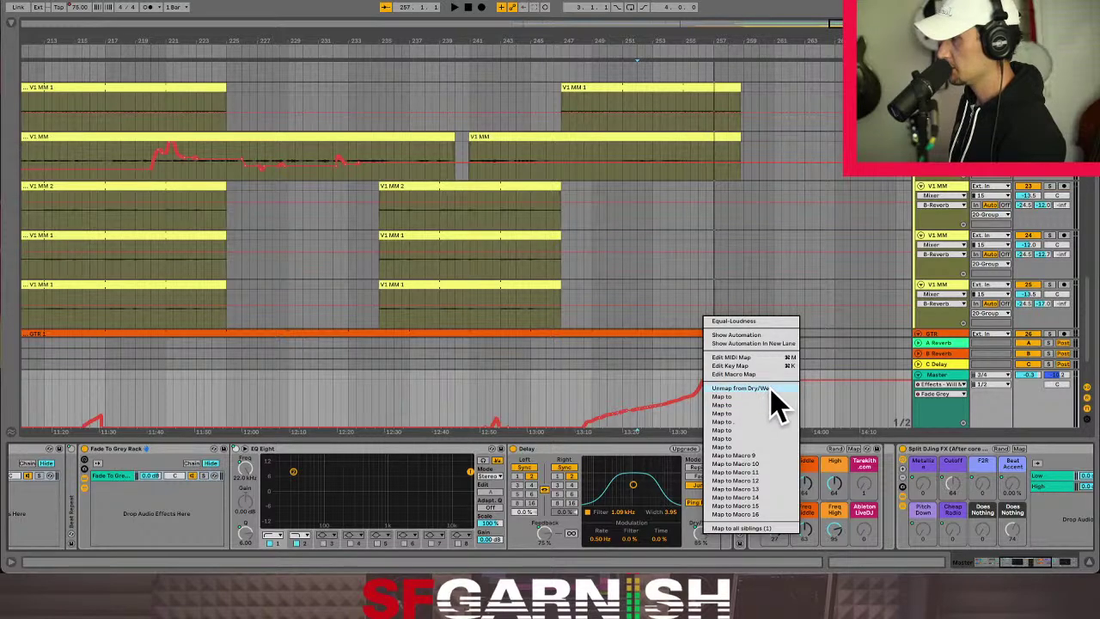
# Check how the Fade Grey macro in the Standard DJ rack is mapped to the Fade To Grey Rack.
pyautogui.click(1041, 563)
pyautogui.moveTo(1040, 563); pyautogui.dragTo(1002, 562)
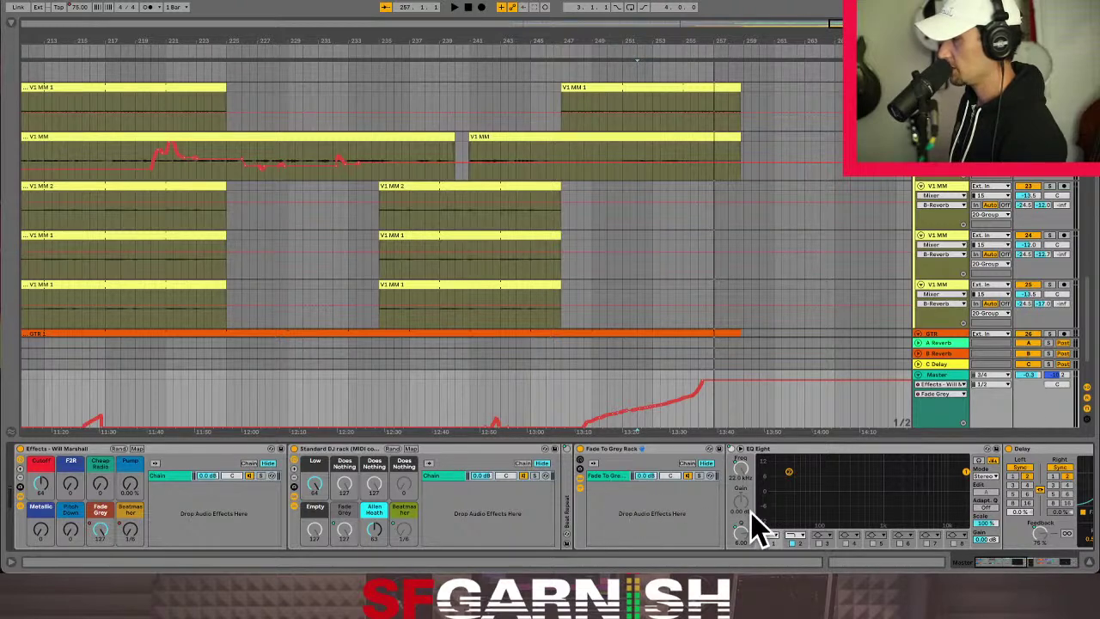
pyautogui.rightClick(346, 530)
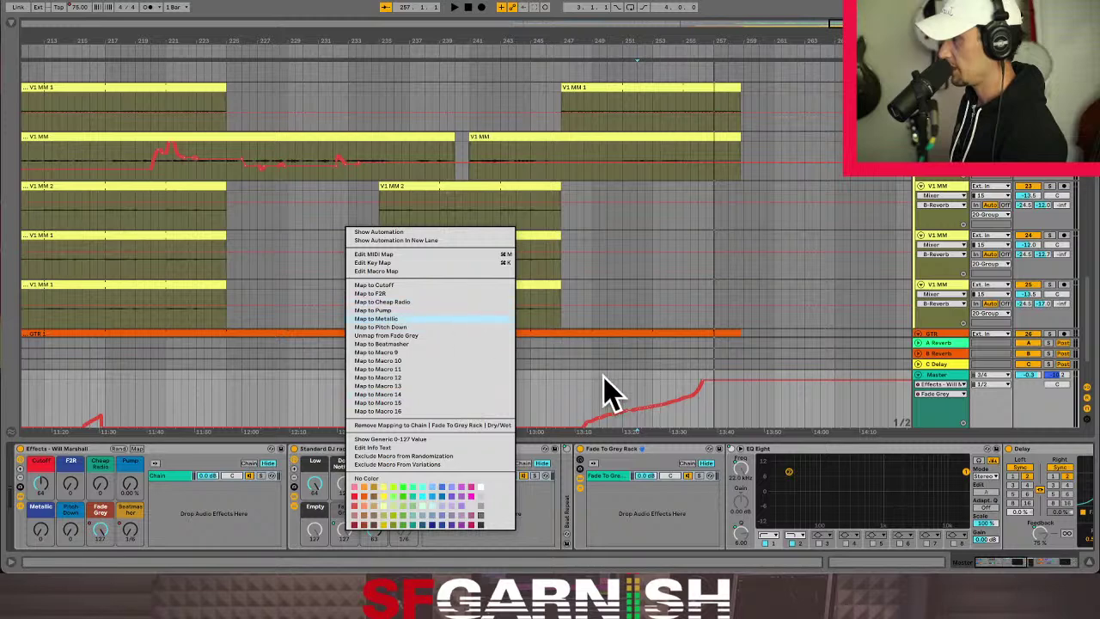
pyautogui.click(649, 533)
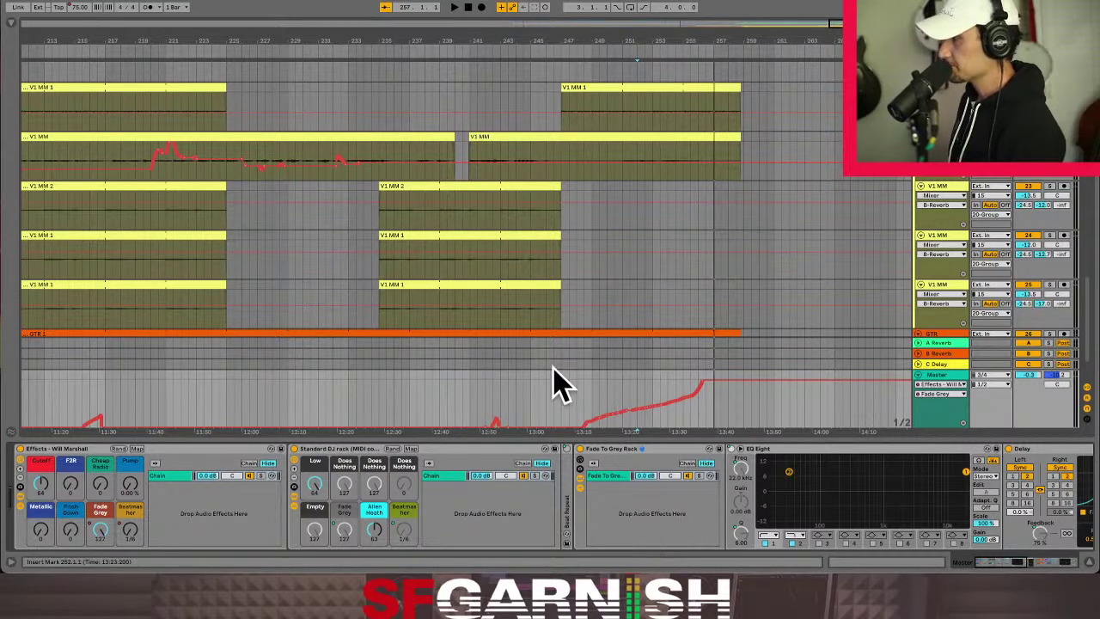
# Play the arrangement from bar 201 to hear the earlier bumps in the Master's Fade Grey automation.
pyautogui.click(551, 399)
pyautogui.click(551, 401)
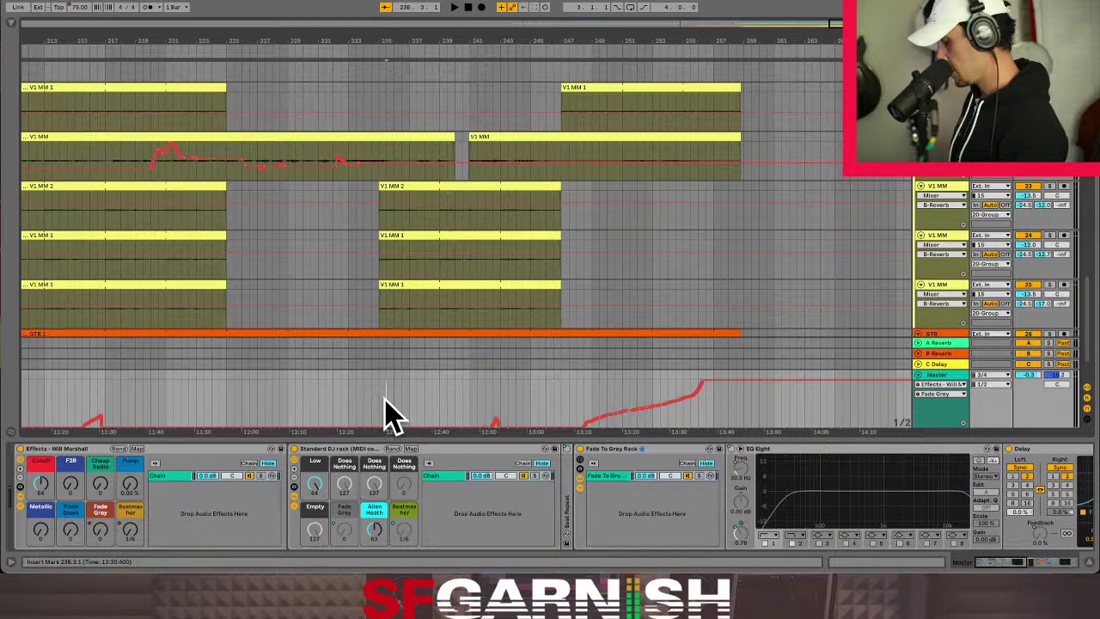
pyautogui.hscroll(-10, 387, 416)
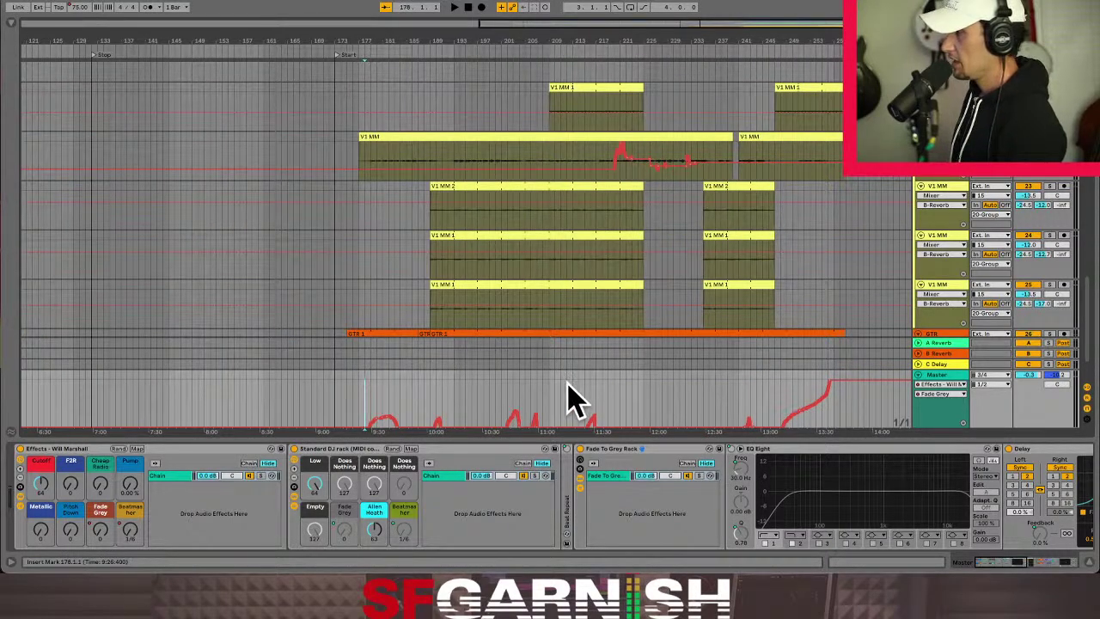
pyautogui.click(507, 400)
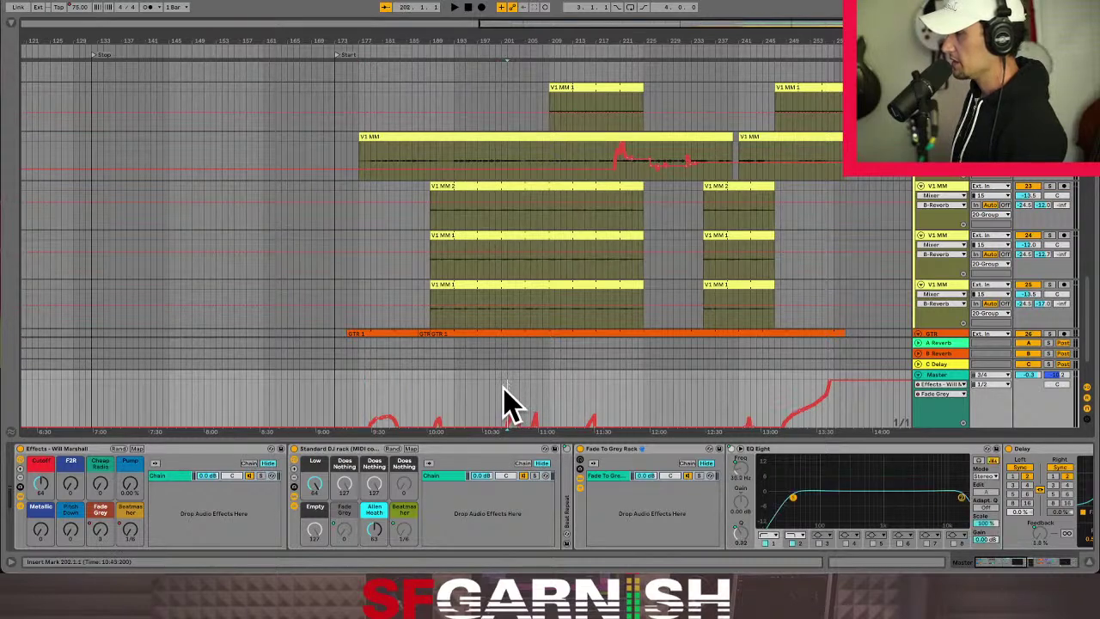
pyautogui.click(501, 399)
pyautogui.press('space')
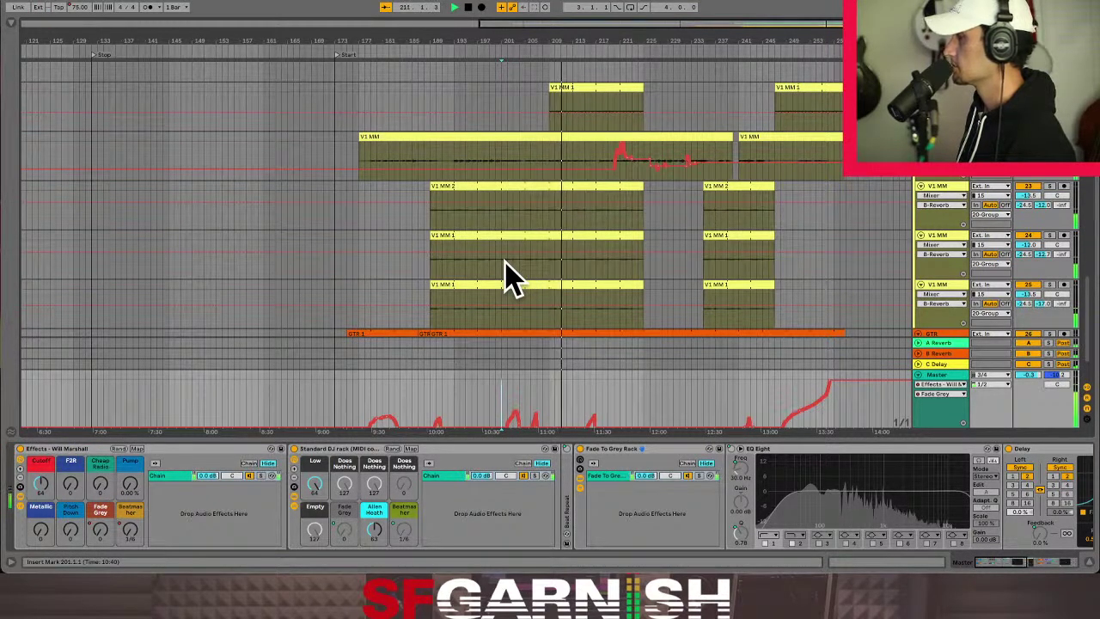
# Look over the arrangement's tracks from the beatbox and drums to the V1 MM vocals and hide the automation.
pyautogui.scroll(-3, 504, 262)
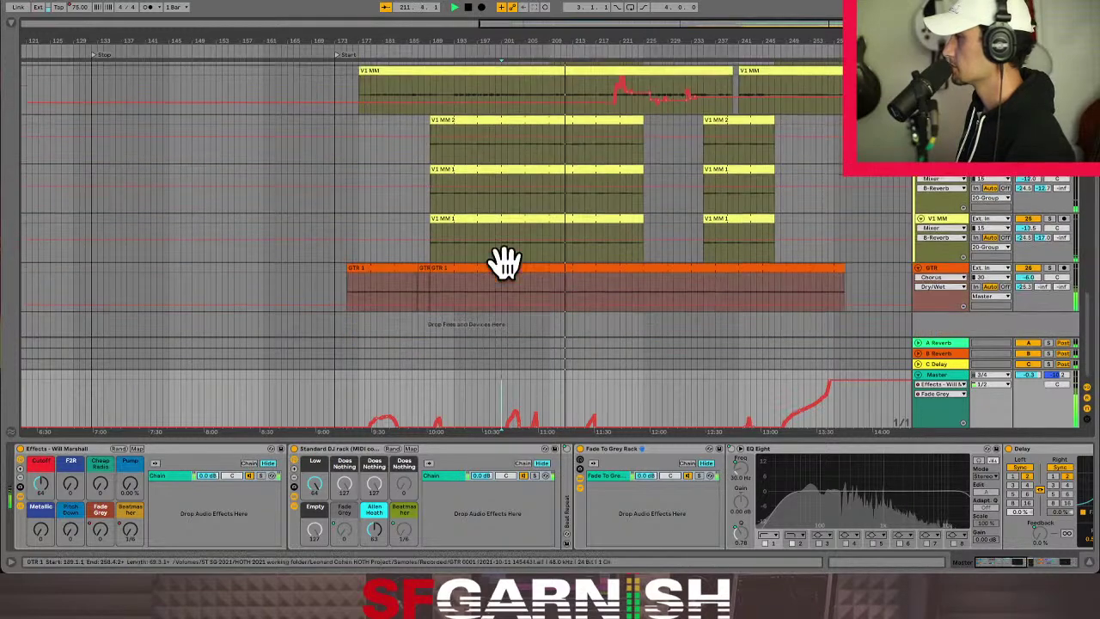
pyautogui.scroll(10, 504, 262)
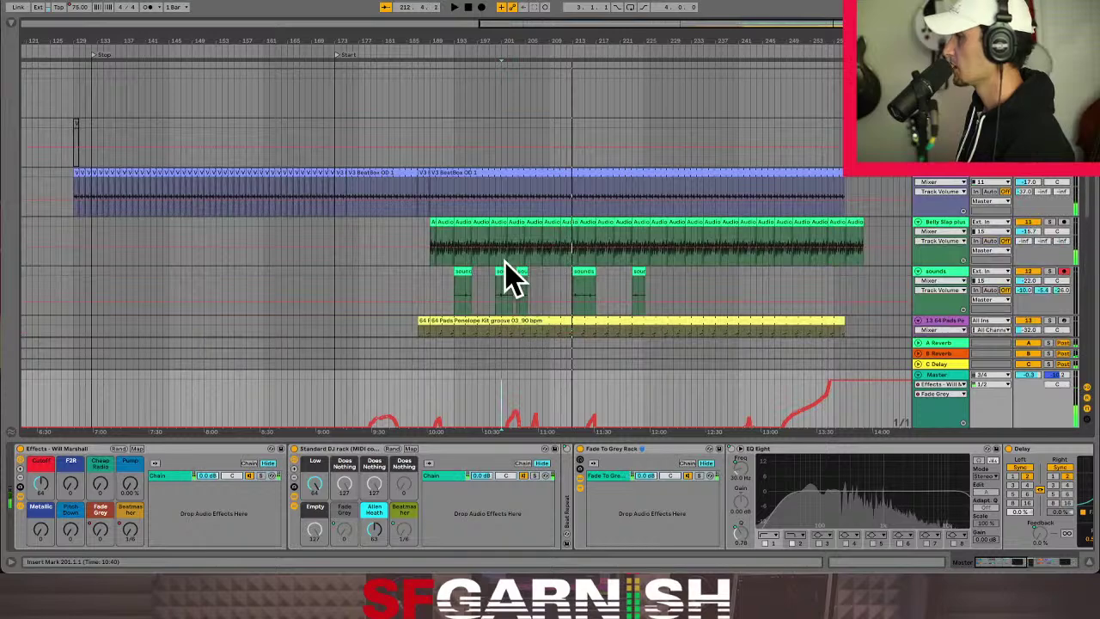
pyautogui.scroll(-5, 486, 273)
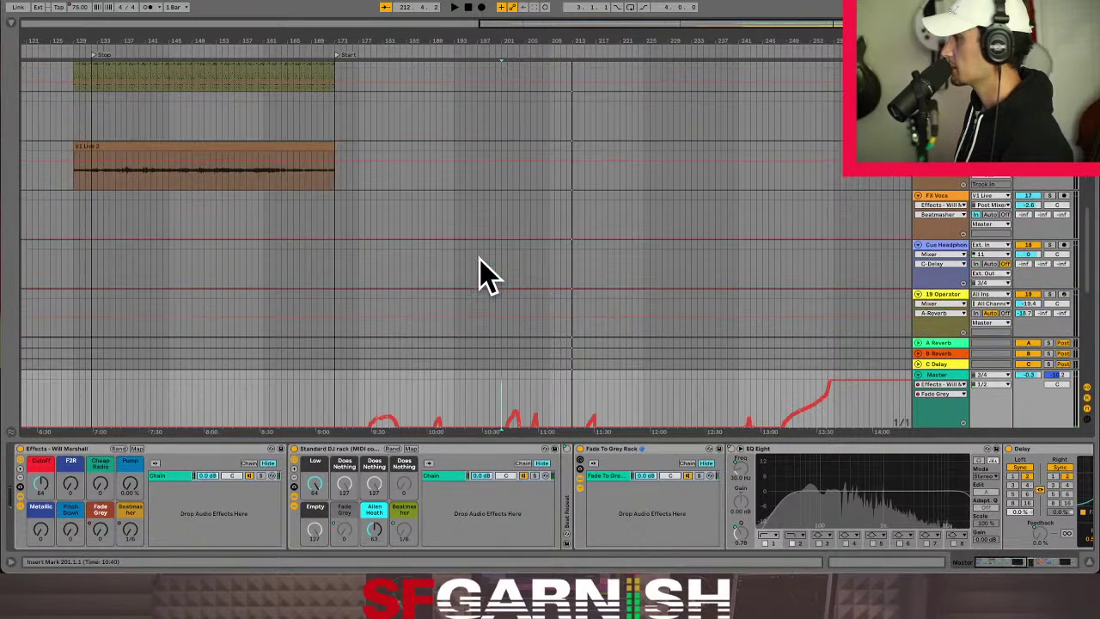
pyautogui.scroll(10, 484, 273)
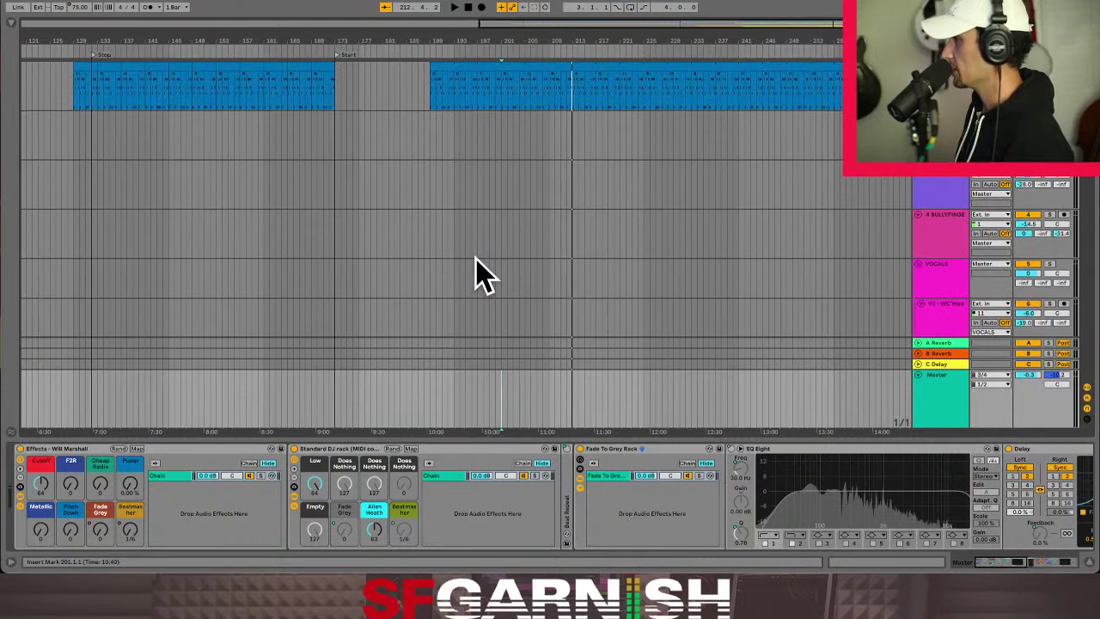
pyautogui.click(506, 152)
pyautogui.scroll(-2, 507, 150)
pyautogui.scroll(-8, 506, 136)
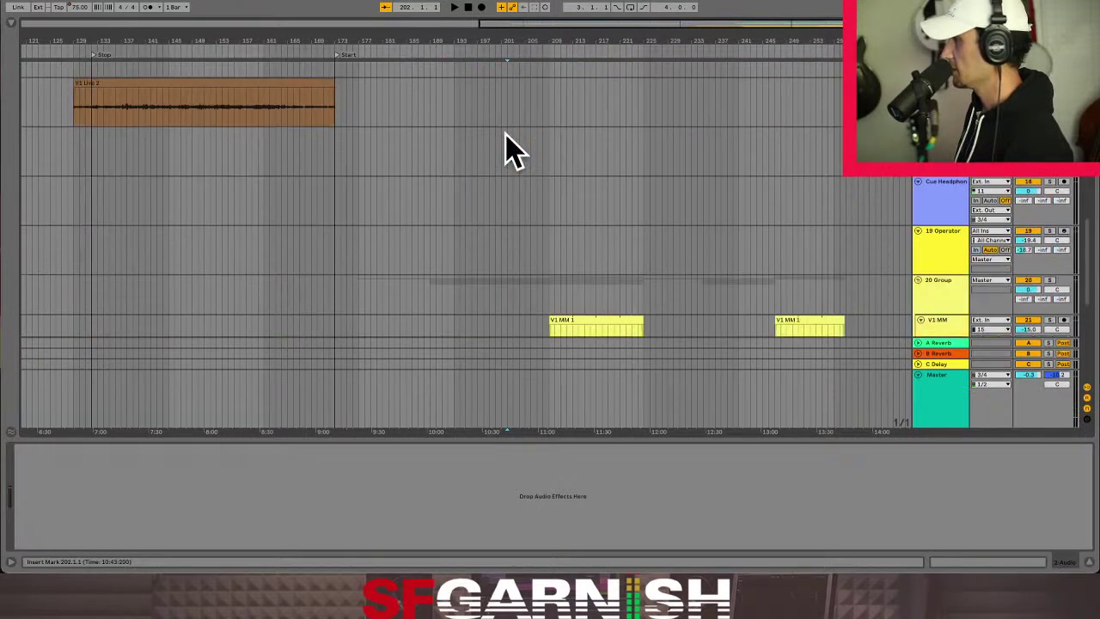
# Play the V1 MM vocal section from bar 205 and again from bar 201 to locate where the bridge begins.
pyautogui.click(520, 120)
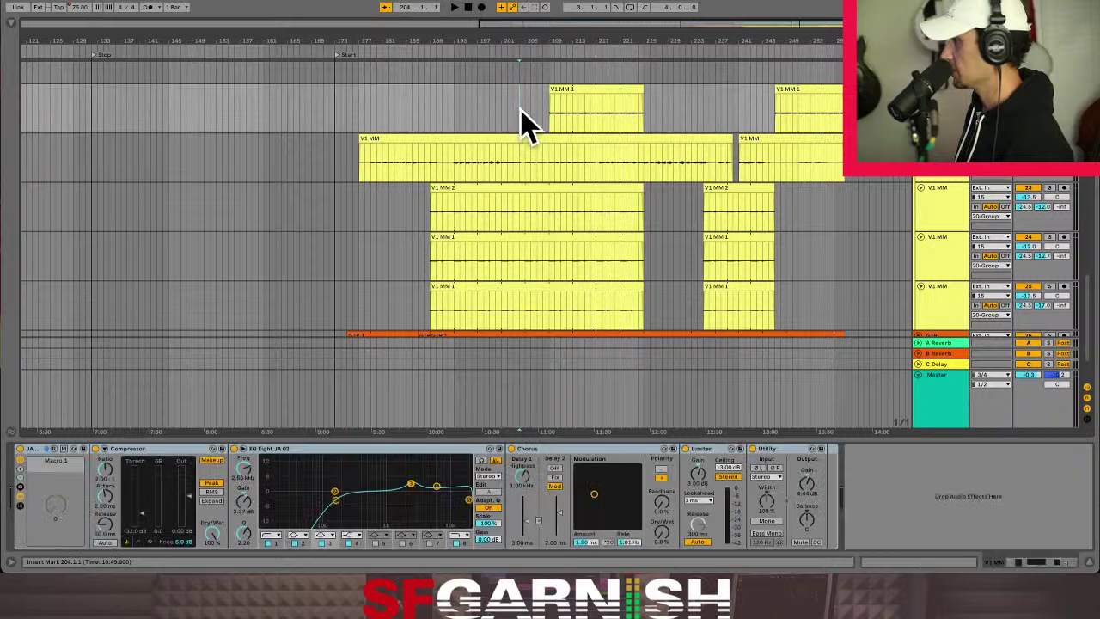
pyautogui.click(525, 110)
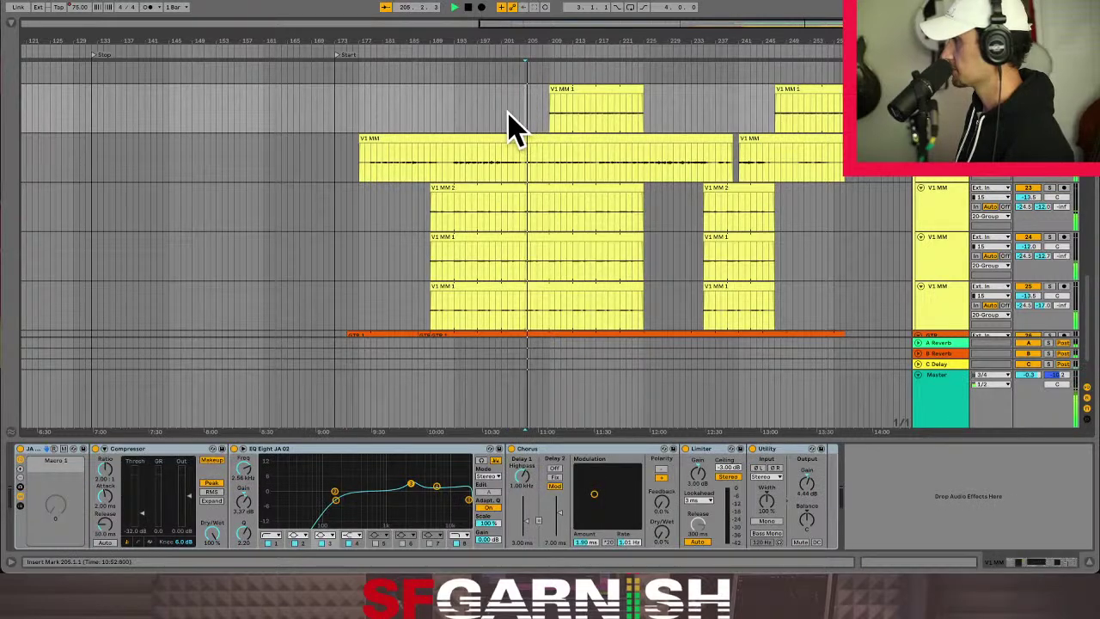
pyautogui.click(501, 110)
pyautogui.press('space')
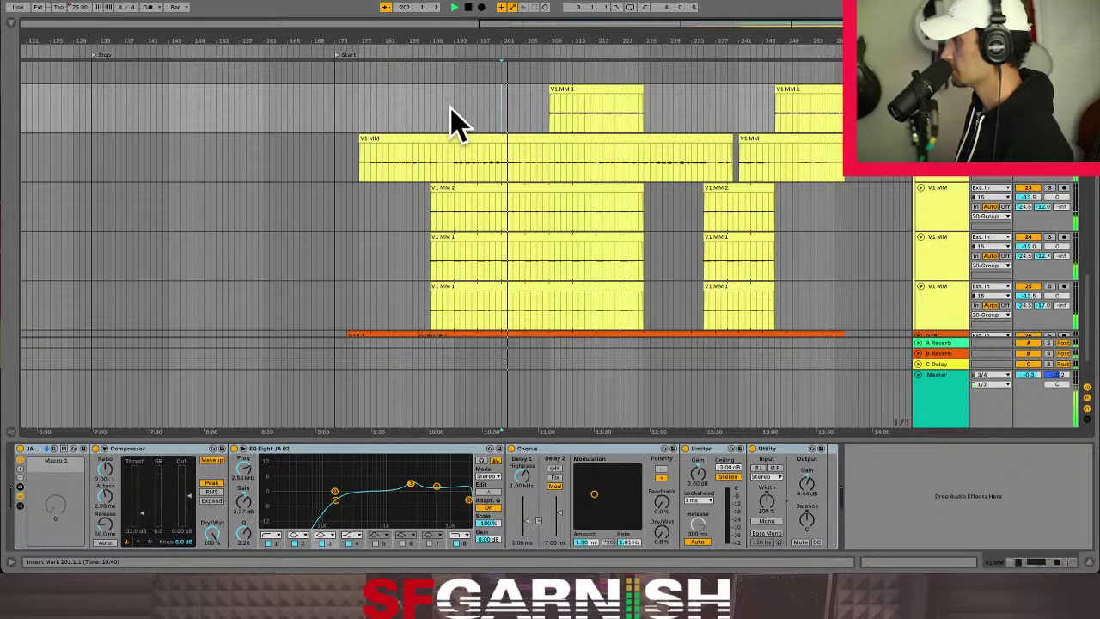
# Stop playback and add locators at bars 205 and 193 with the automation hidden.
pyautogui.press('a')
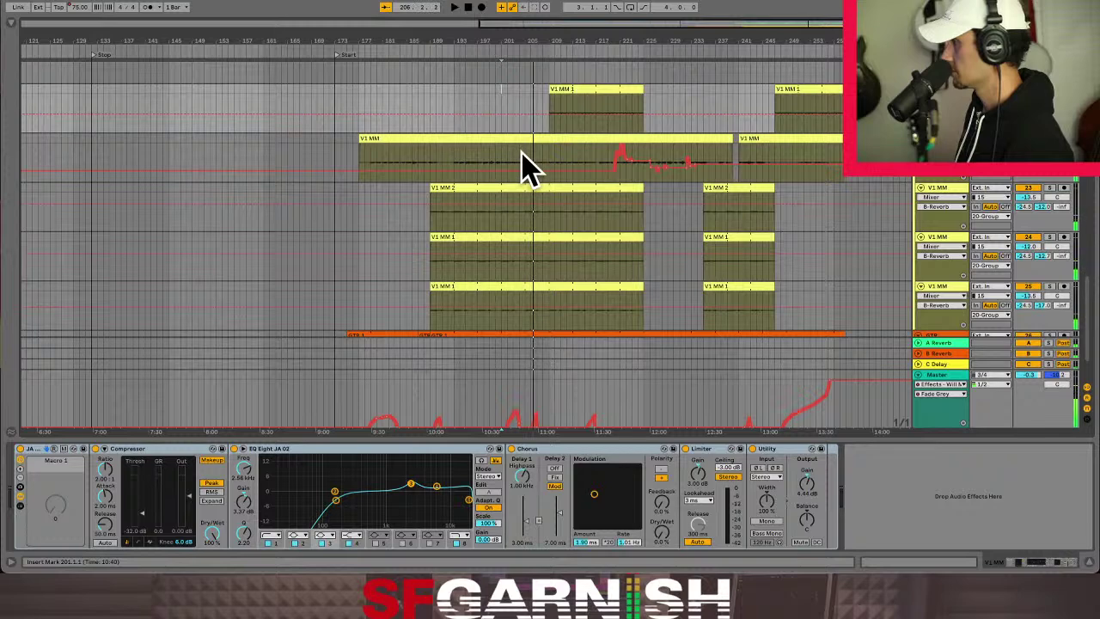
pyautogui.press('space')
pyautogui.press('a')
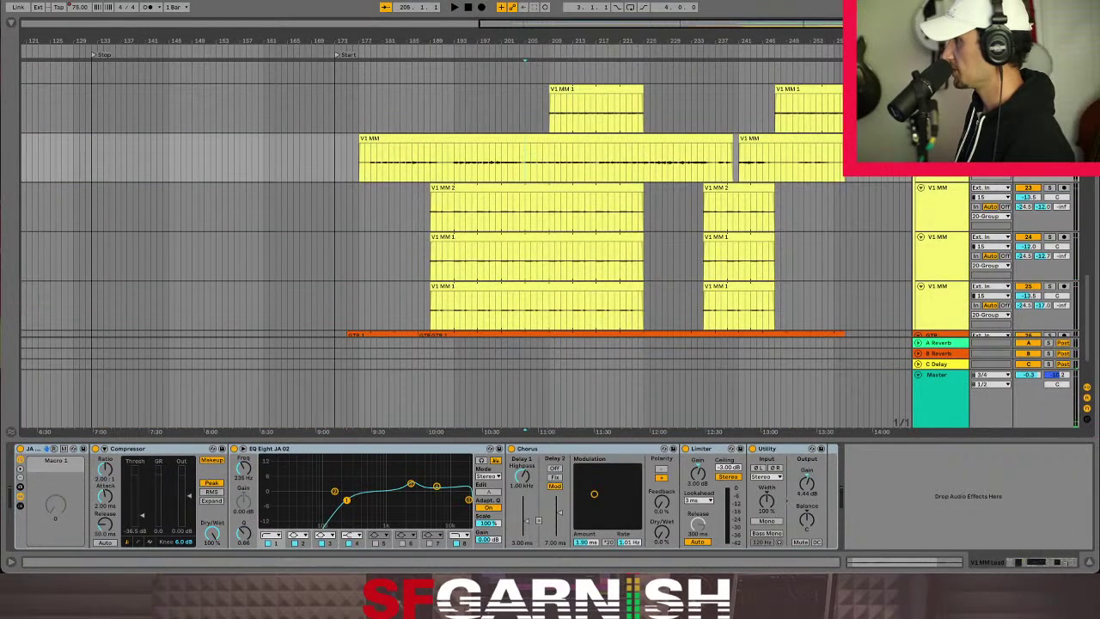
pyautogui.click(937, 54)
pyautogui.click(453, 165)
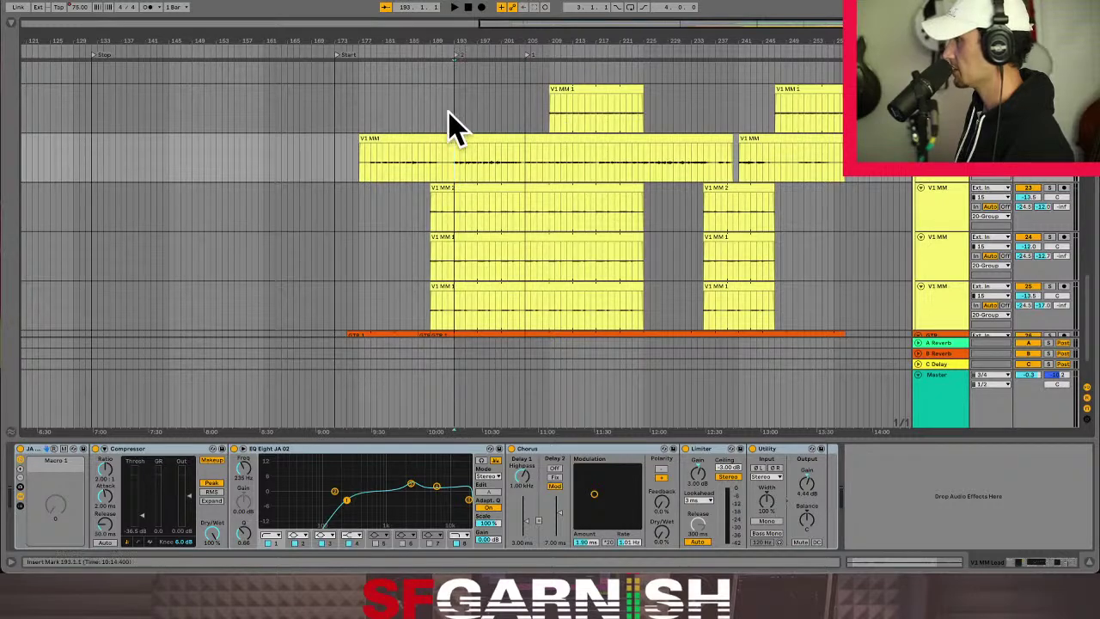
# Rename the locator at bar 193 as Verse and the one at bar 205 as bridge 1.
pyautogui.click(455, 57)
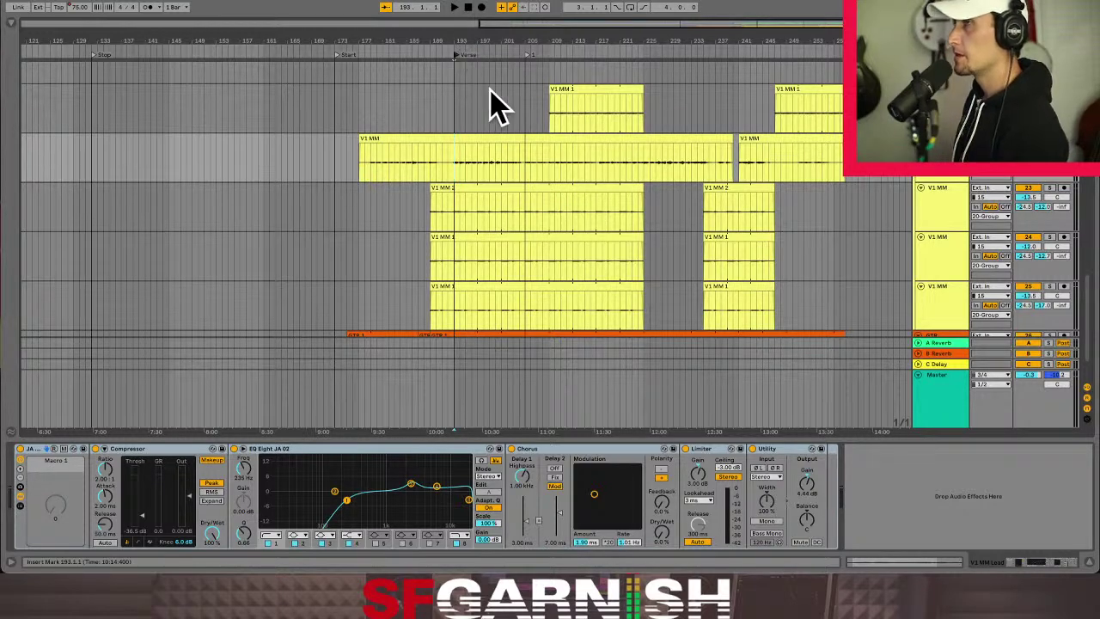
pyautogui.click(529, 55)
pyautogui.click(530, 53)
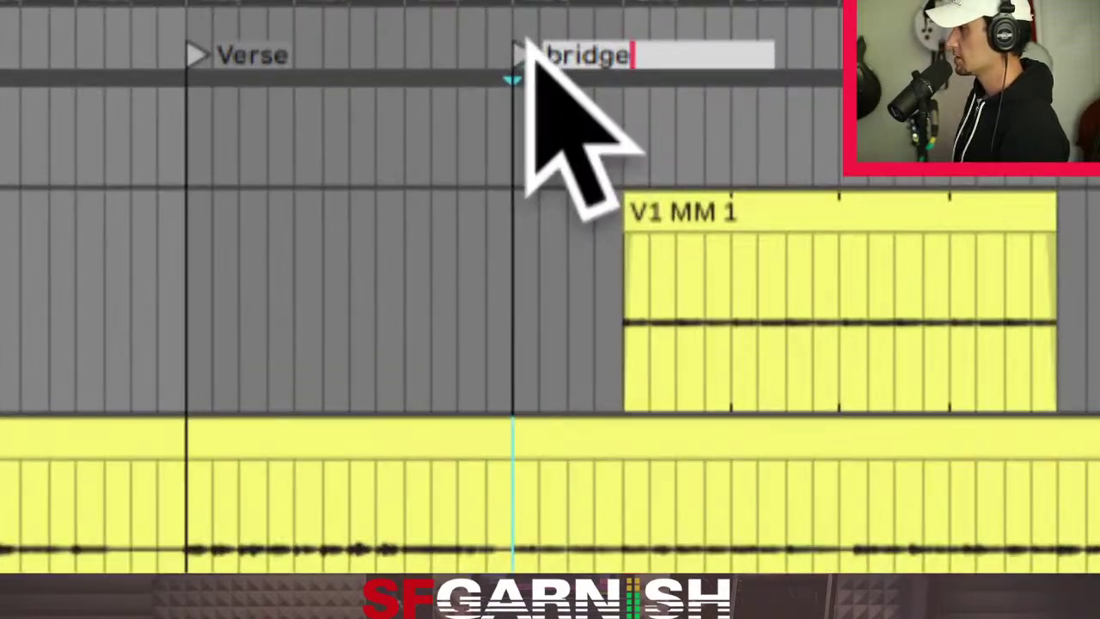
pyautogui.write('1')
pyautogui.press('Return')
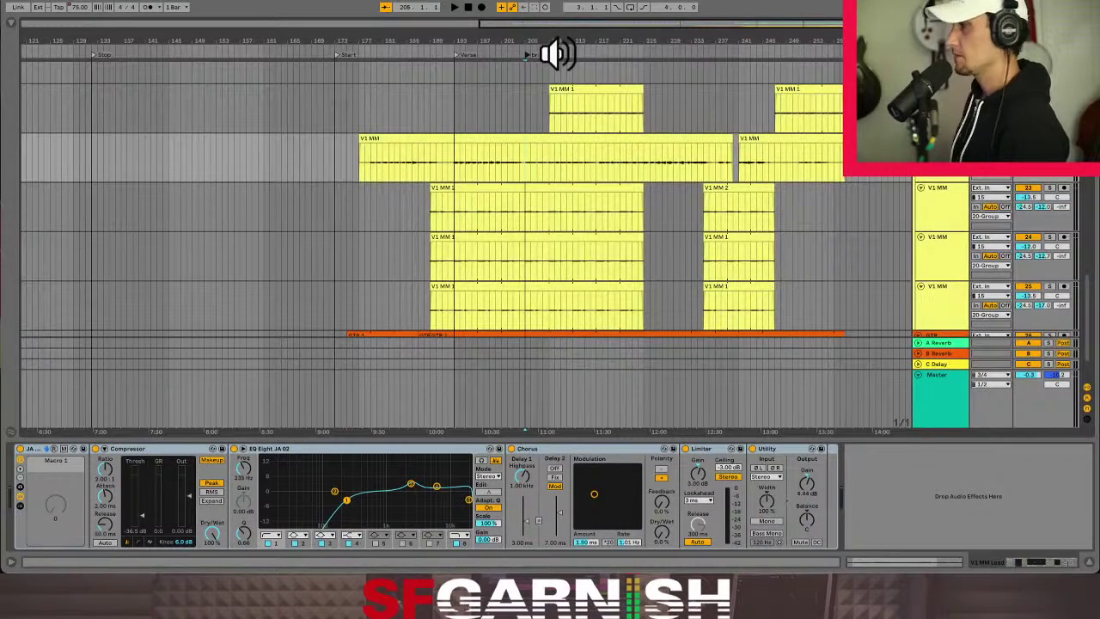
# Play through the bridge, view the guitar track's devices at bar 205, and display the Master's devices with automation shown.
pyautogui.press('space')
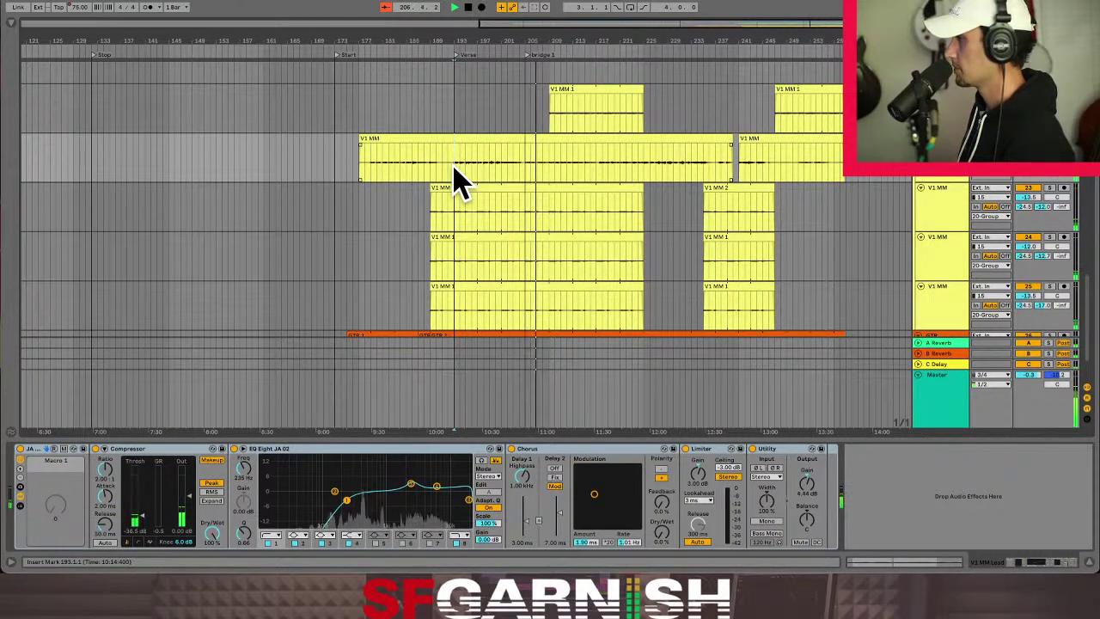
pyautogui.scroll(-2, 550, 189)
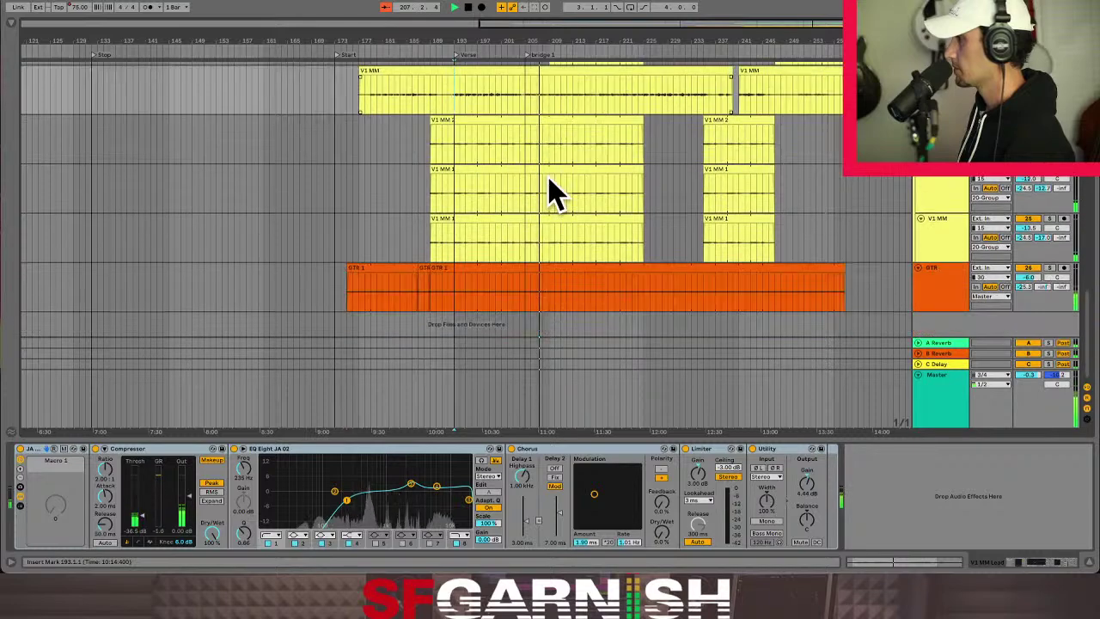
pyautogui.click(526, 296)
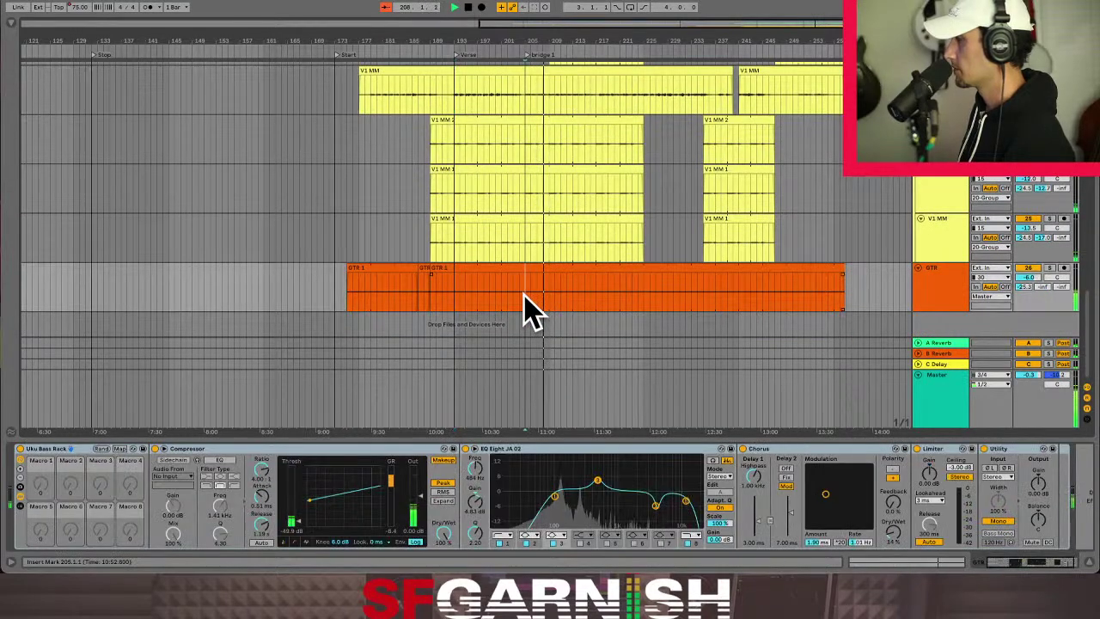
pyautogui.click(527, 406)
pyautogui.press('a')
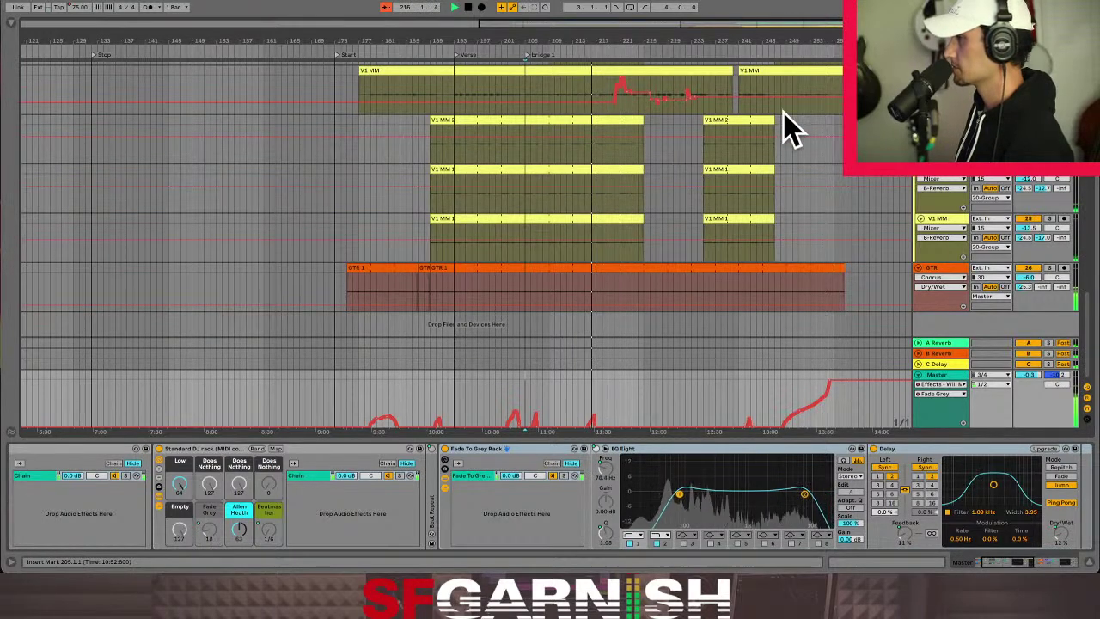
# Add a locator at bar 217 above the lead vocal clip and stop playback.
pyautogui.click(598, 89)
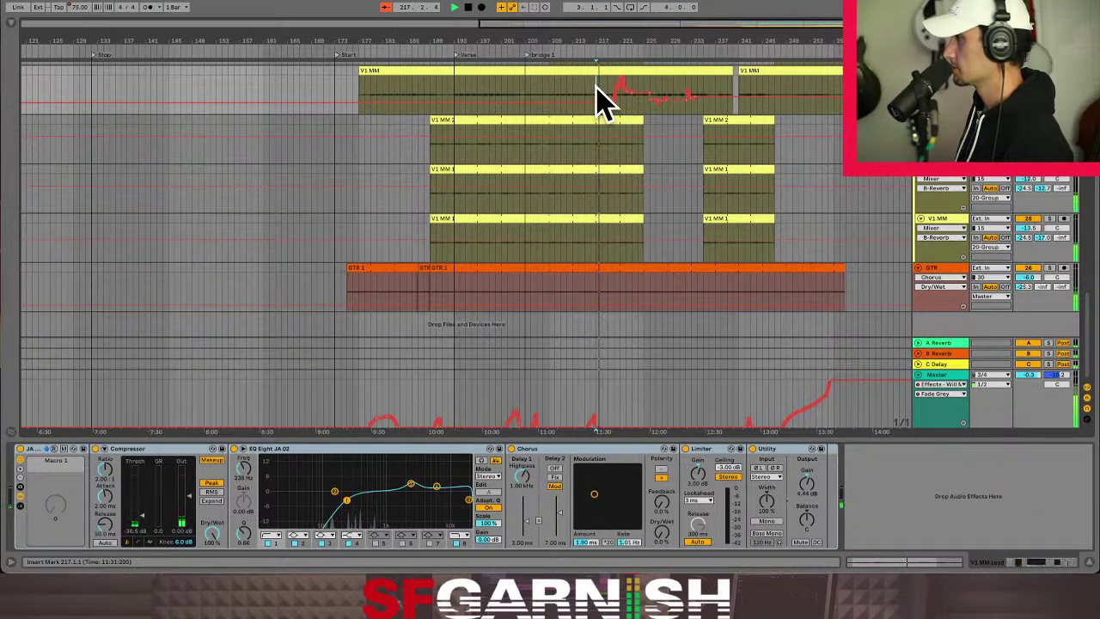
pyautogui.press('space')
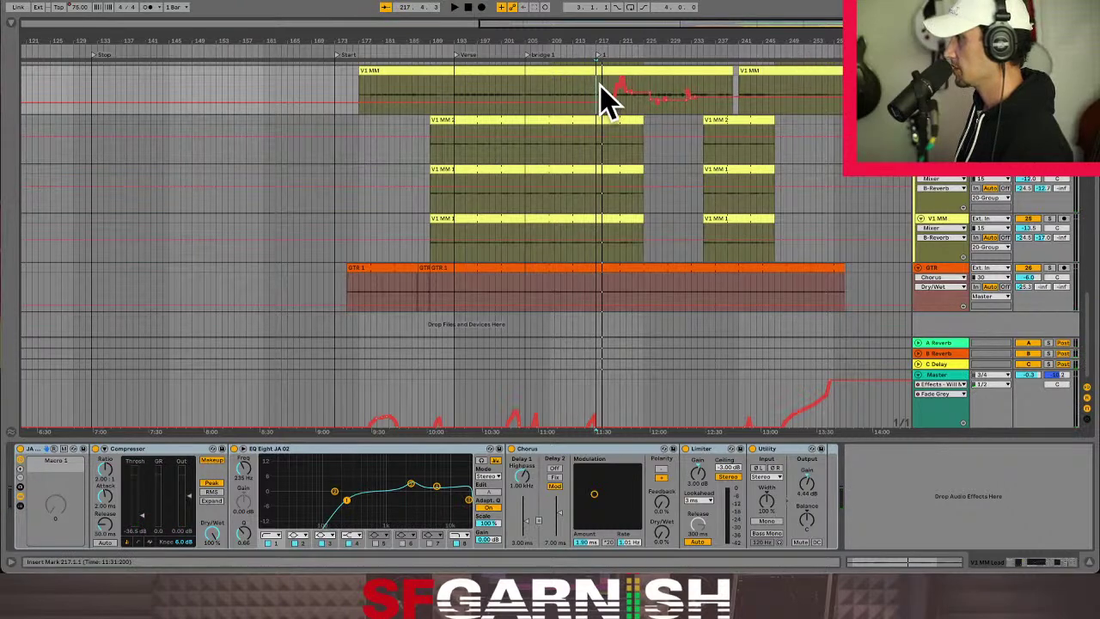
# Play from bar 220 and examine the automation on the lead V1 MM vocal track.
pyautogui.click(615, 157)
pyautogui.press('space')
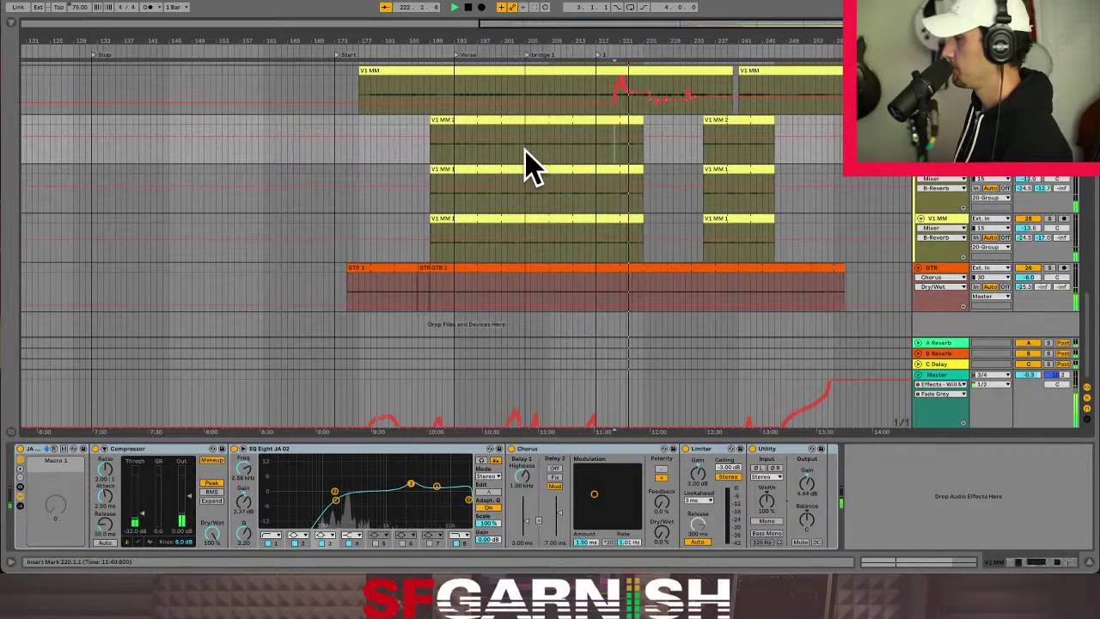
pyautogui.click(608, 112)
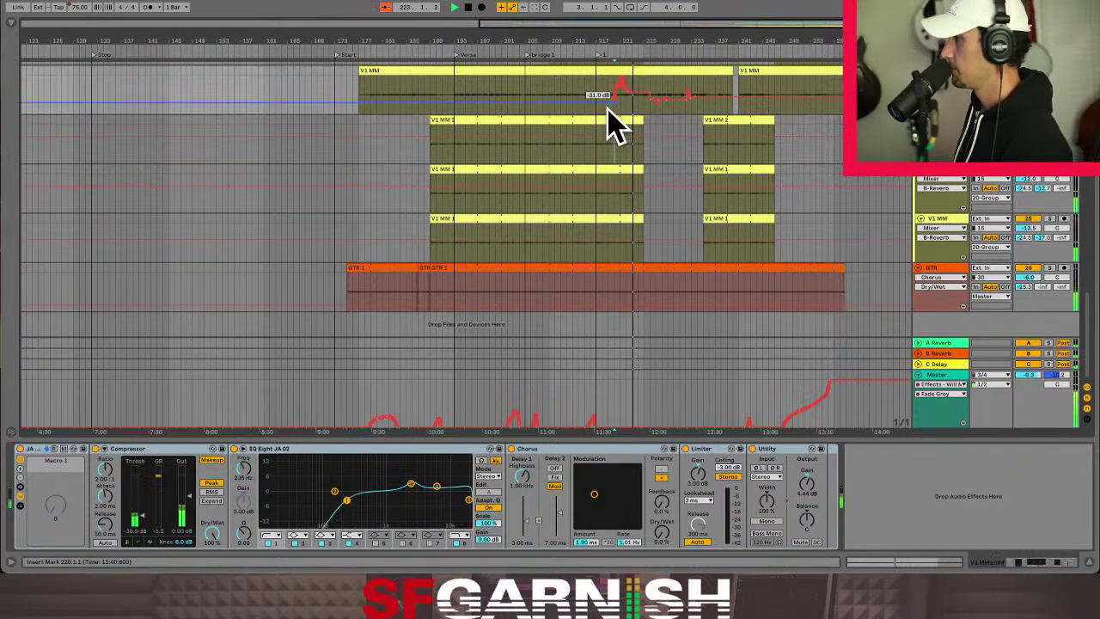
# Play on to bar 225, stop playback and add a locator there named Verse 2.
pyautogui.moveTo(611, 93)
pyautogui.mouseDown()
pyautogui.moveTo(636, 93)
pyautogui.moveTo(621, 111)
pyautogui.mouseUp()
pyautogui.click(623, 113)
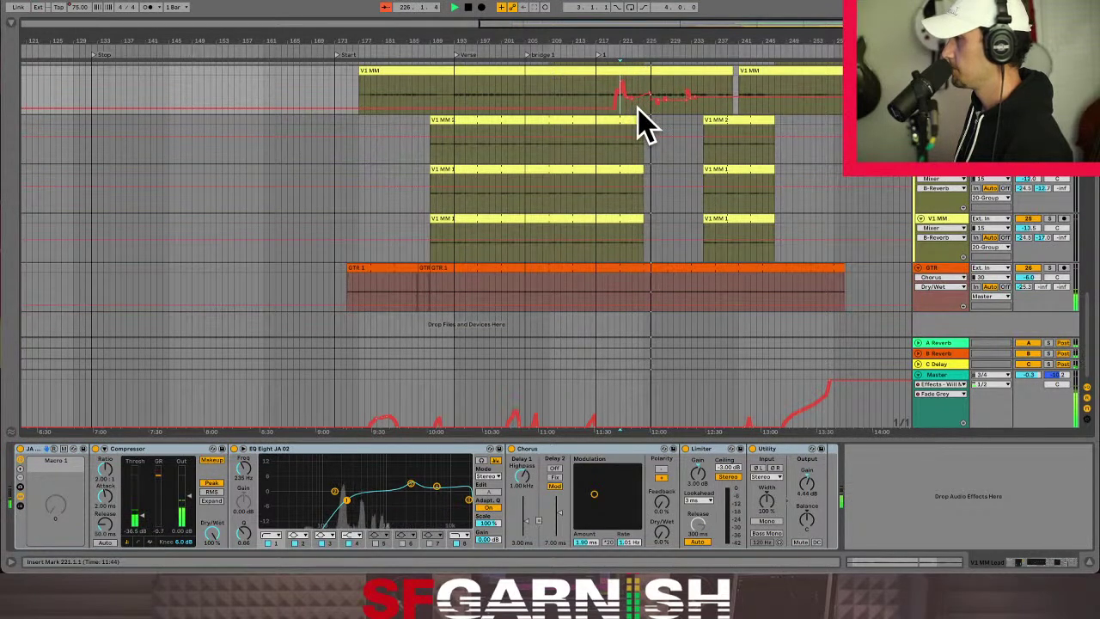
pyautogui.click(644, 110)
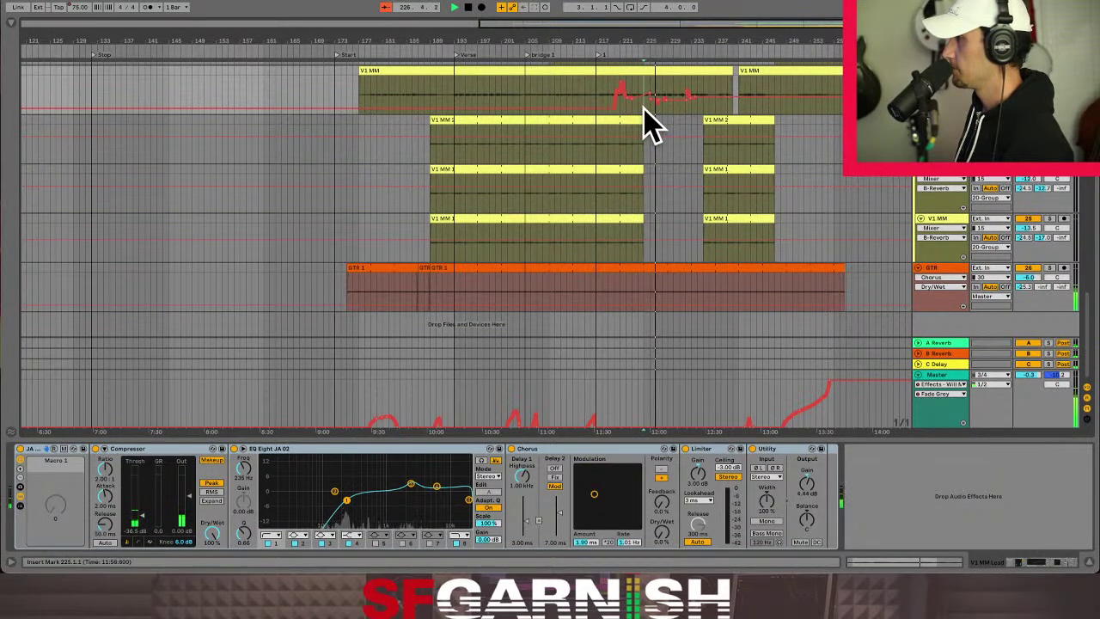
pyautogui.press('+')
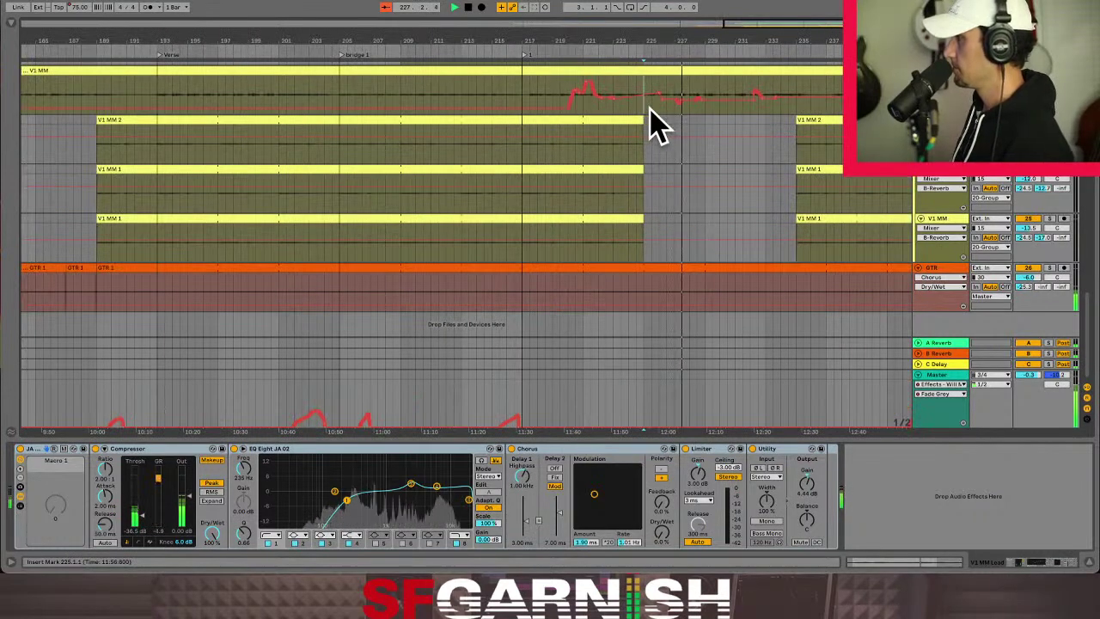
pyautogui.hscroll(4, 646, 110)
pyautogui.press('space')
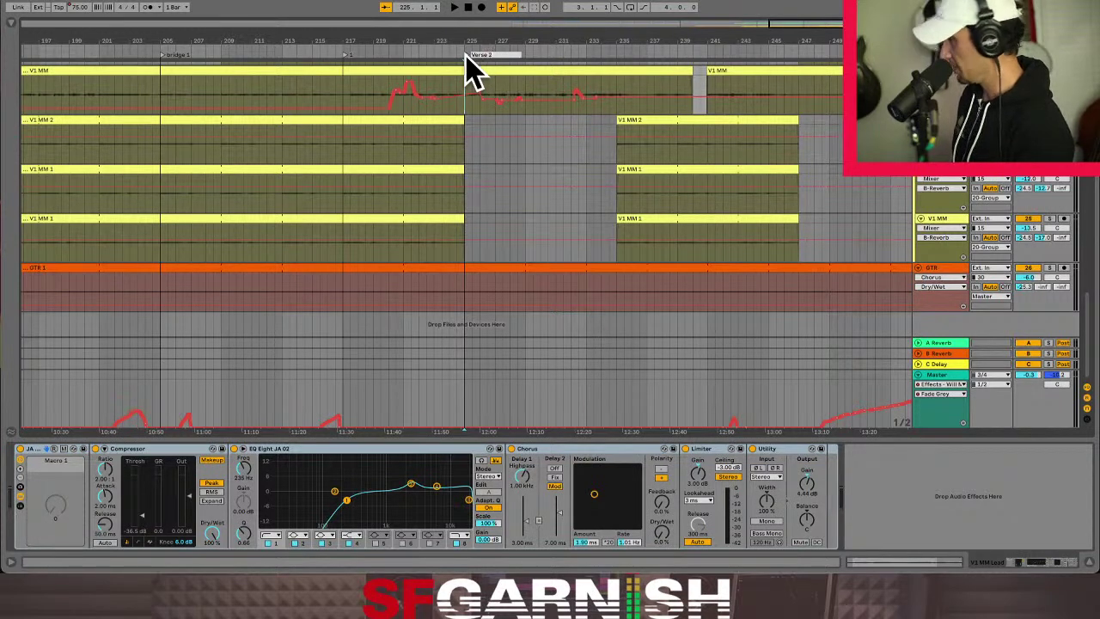
# Examine the Master track's effect automation at bars 225, 179 and 193, and play from bar 201.
pyautogui.click(467, 163)
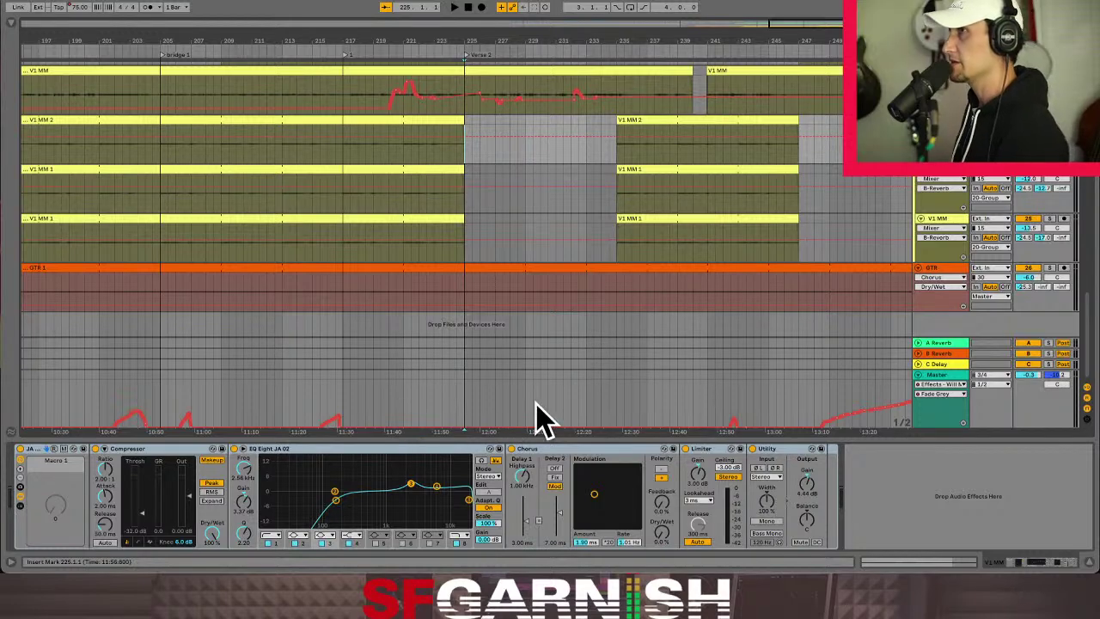
pyautogui.click(464, 417)
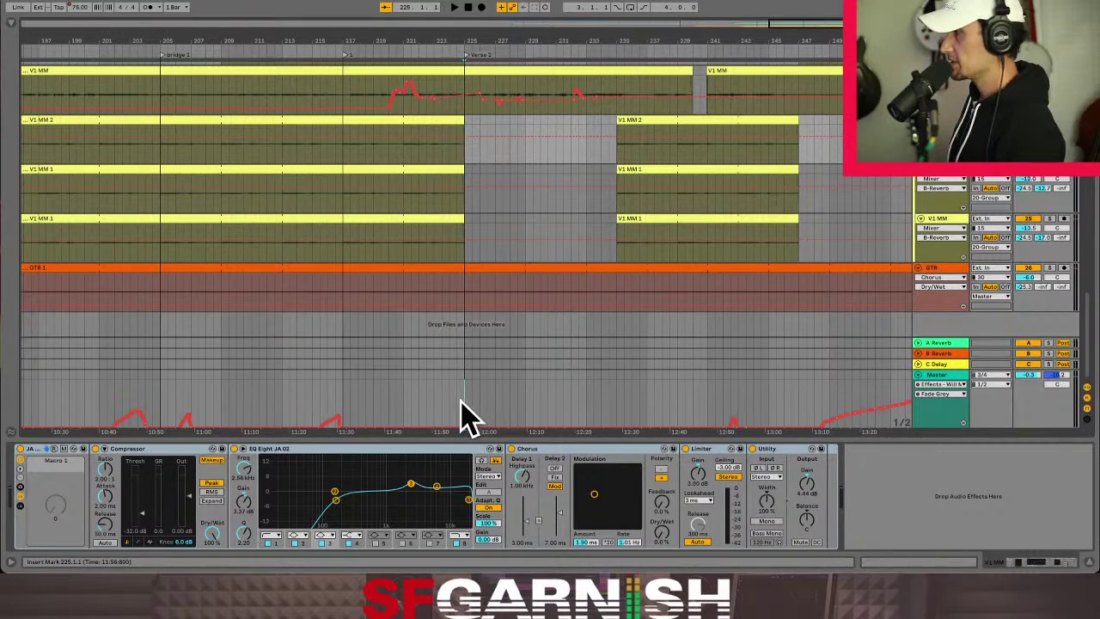
pyautogui.press('-')
pyautogui.press('-')
pyautogui.press('-')
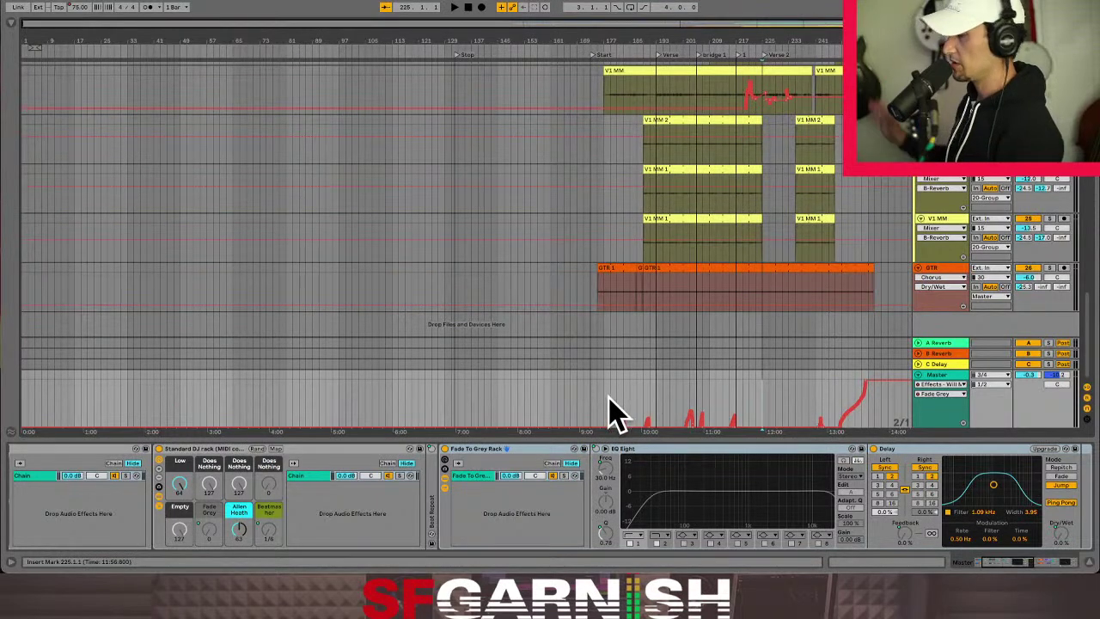
pyautogui.click(610, 411)
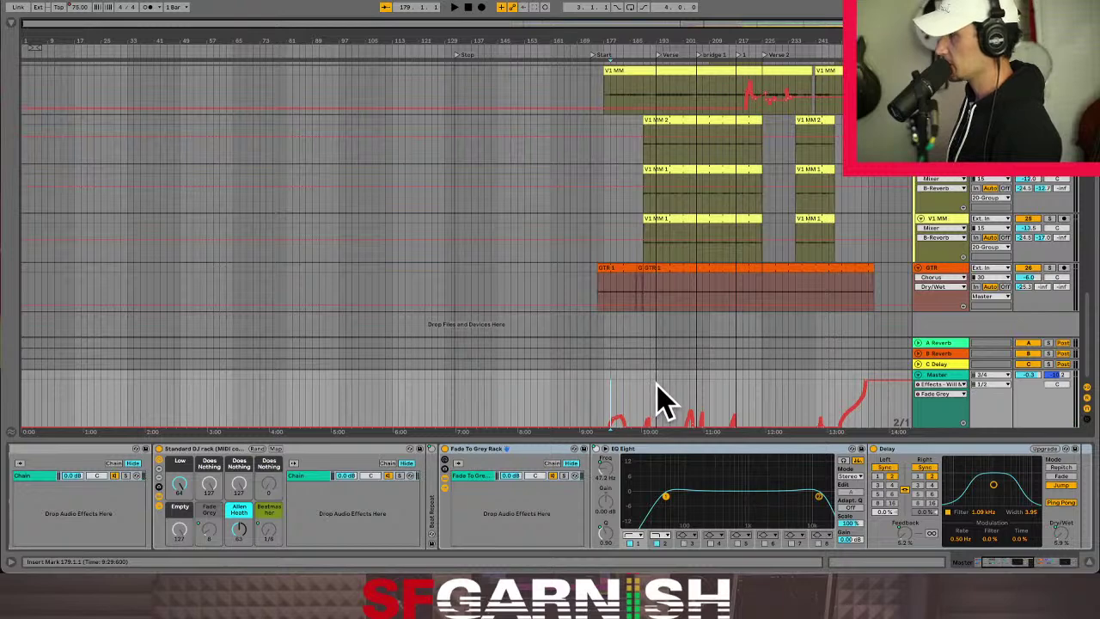
pyautogui.click(656, 405)
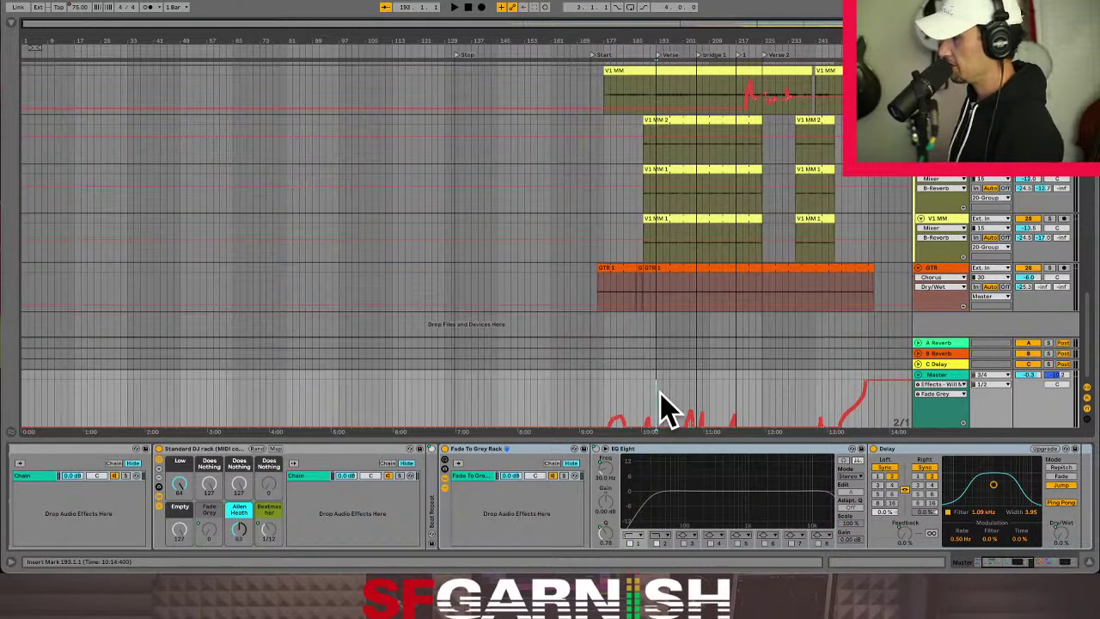
pyautogui.click(685, 393)
pyautogui.press('space')
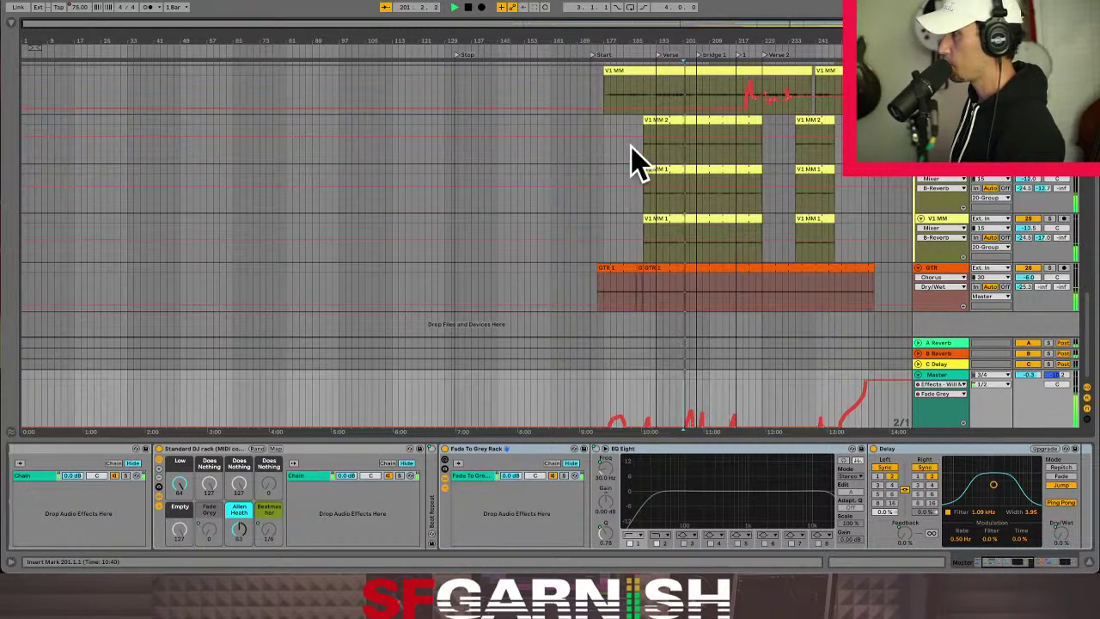
# Hide the automation, select bars 193 to 205 from the SamHip-Hop track down to GTR, and consolidate the clips.
pyautogui.hotkey('ctrl', 'a')
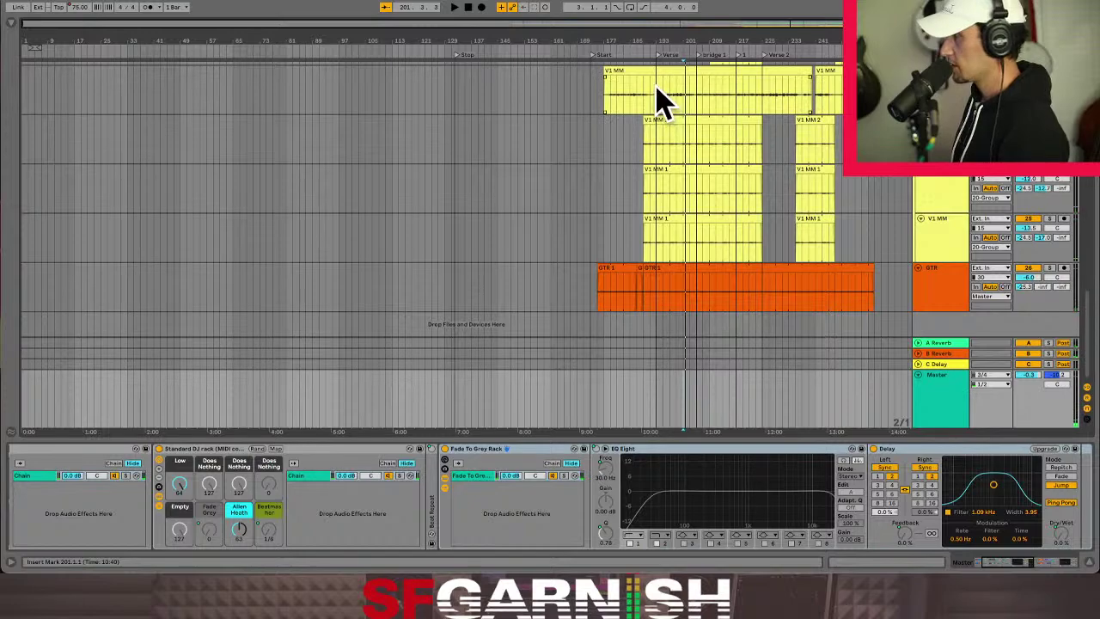
pyautogui.click(650, 89)
pyautogui.scroll(10, 655, 91)
pyautogui.scroll(5, 654, 104)
pyautogui.moveTo(656, 89); pyautogui.dragTo(701, 107)
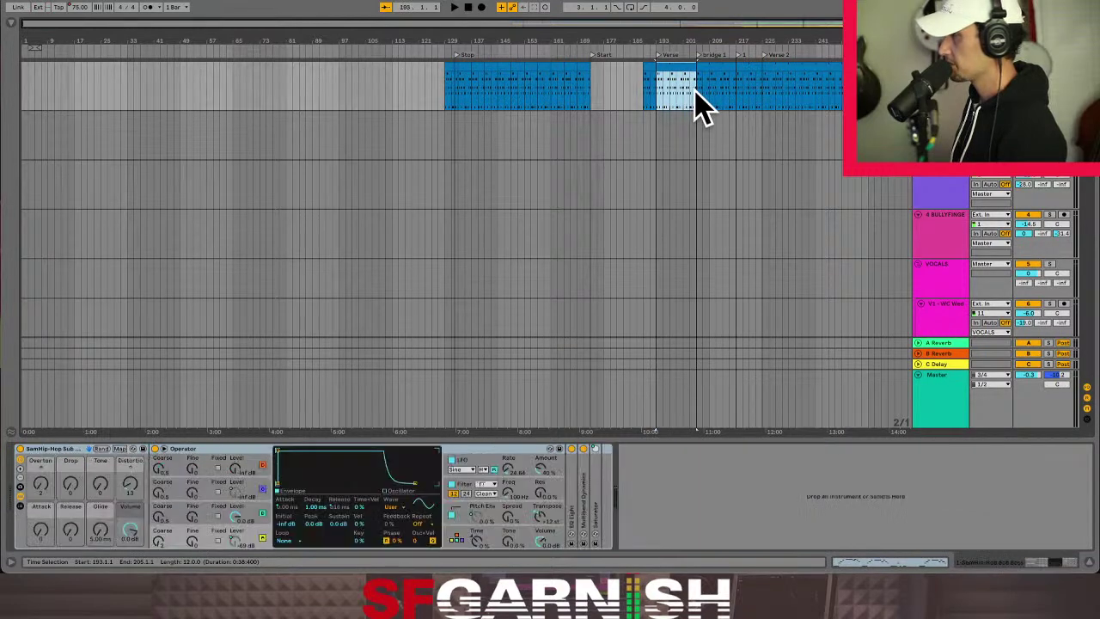
pyautogui.scroll(-6, 703, 107)
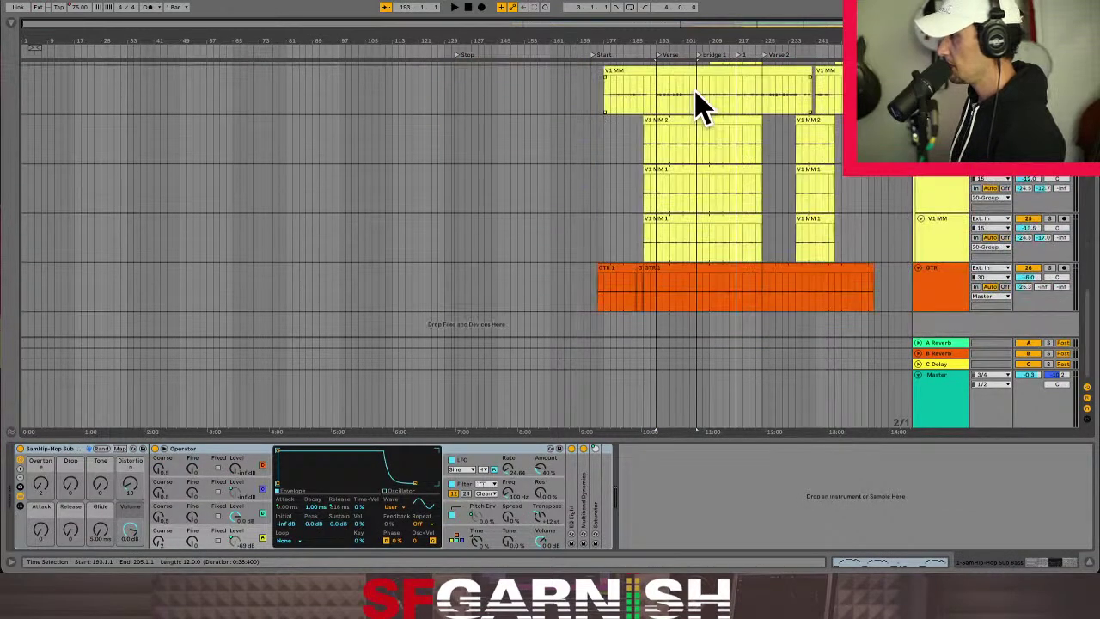
pyautogui.keyDown('shift'); pyautogui.click(698, 311); pyautogui.keyUp('shift')
pyautogui.hotkey('ctrl', 'e')
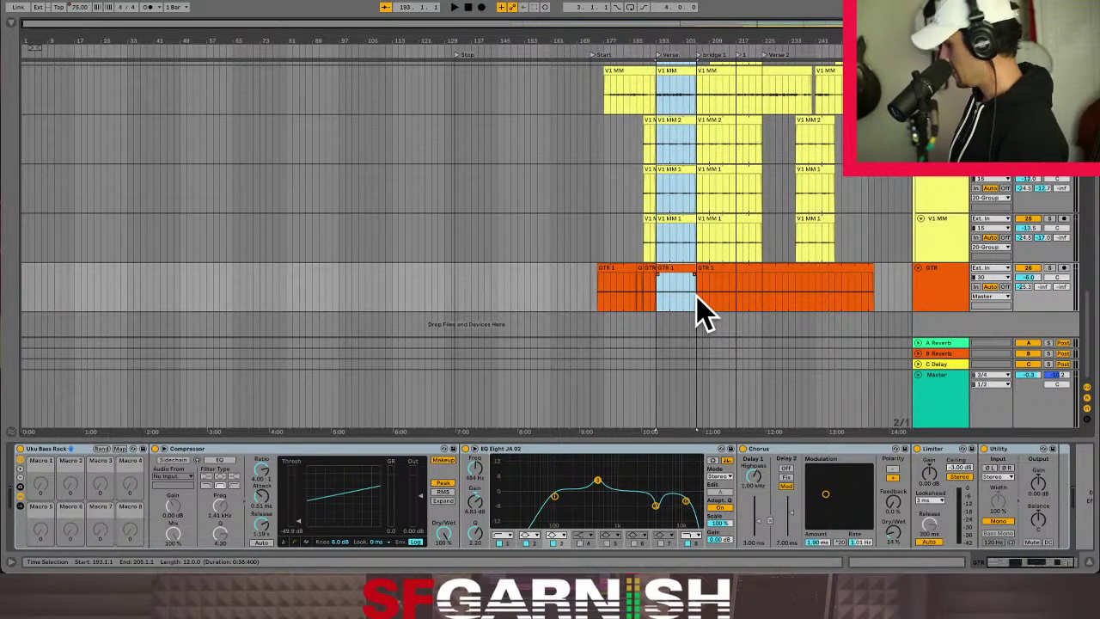
pyautogui.hotkey('ctrl', 'j')
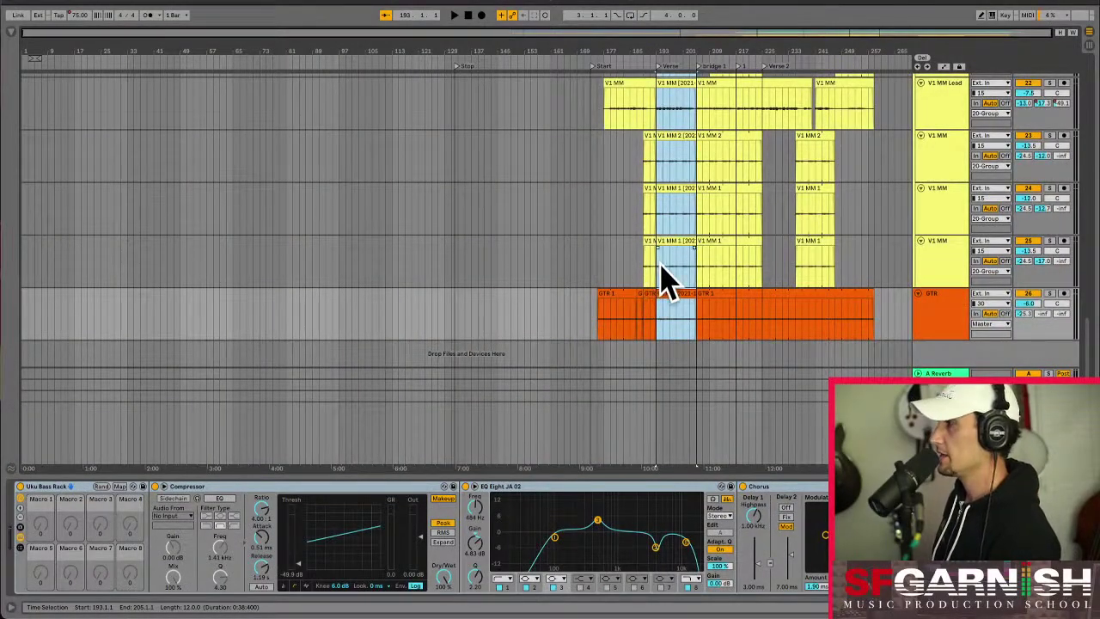
# Look over the consolidated clips between bars 193 and 205 on all tracks and copy them.
pyautogui.scroll(10, 659, 191)
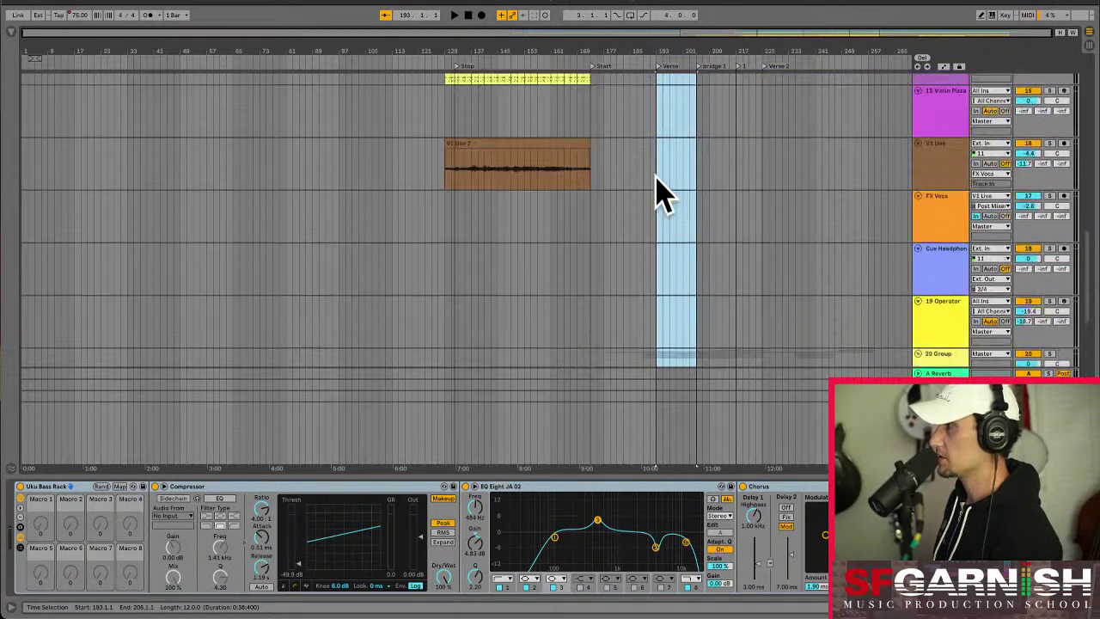
pyautogui.scroll(5, 658, 192)
pyautogui.scroll(5, 678, 306)
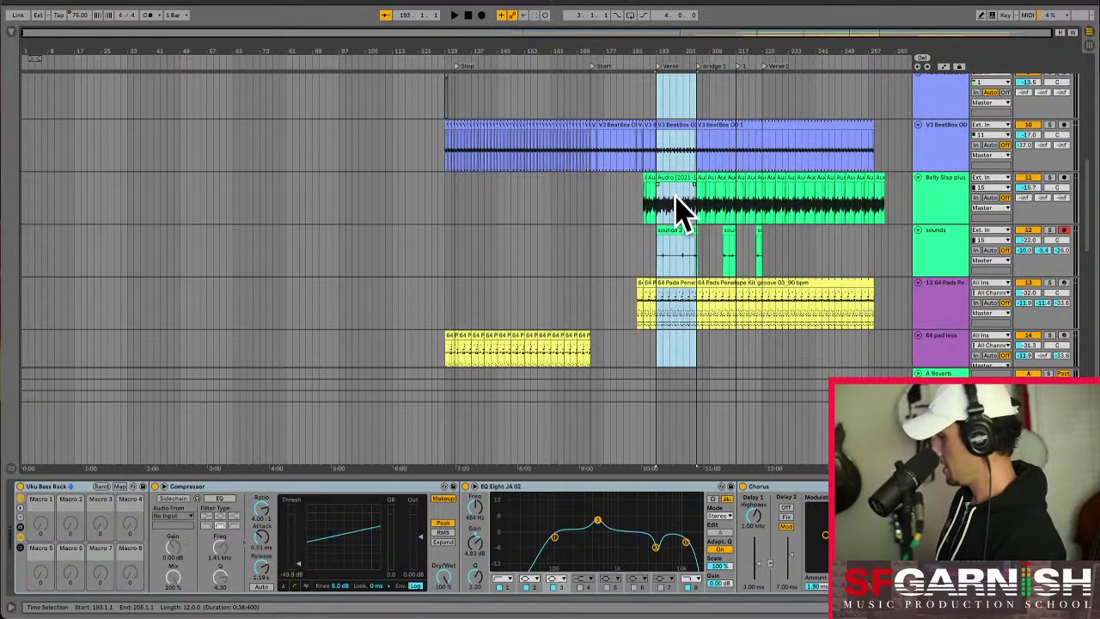
# Switch to Session View and insert six empty scenes below scene 10.
pyautogui.press('Tab')
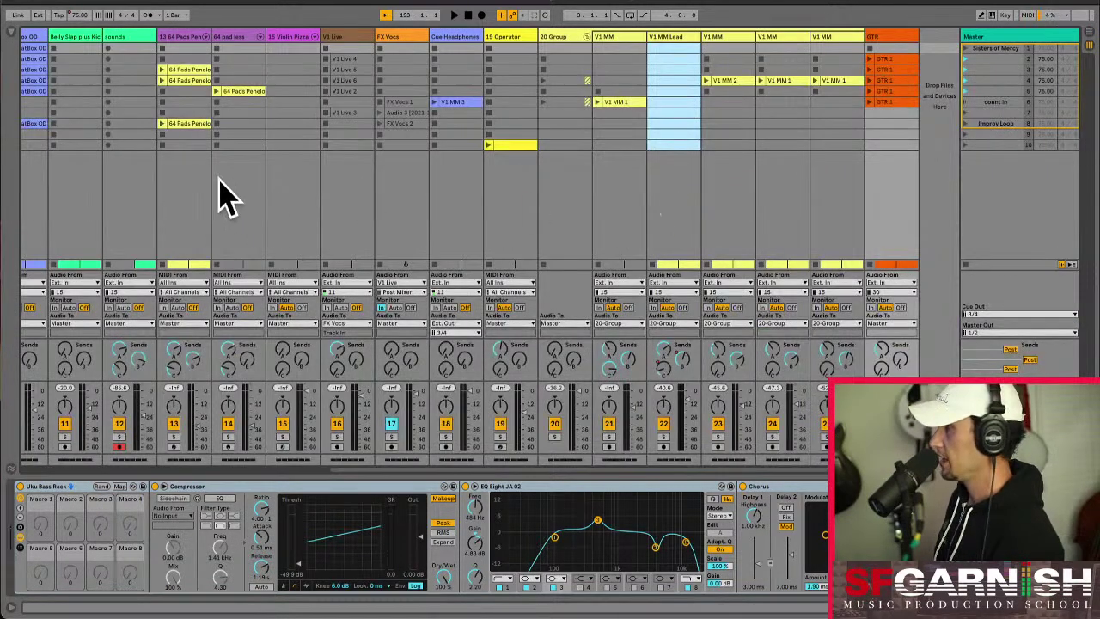
pyautogui.click(990, 144)
pyautogui.rightClick(990, 144)
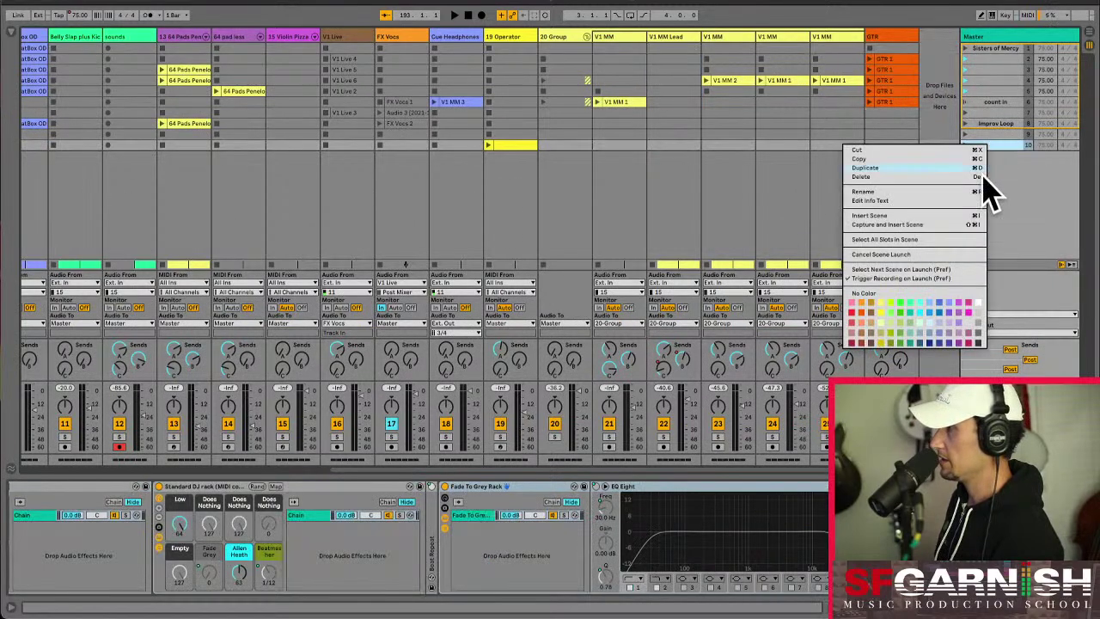
pyautogui.click(917, 215)
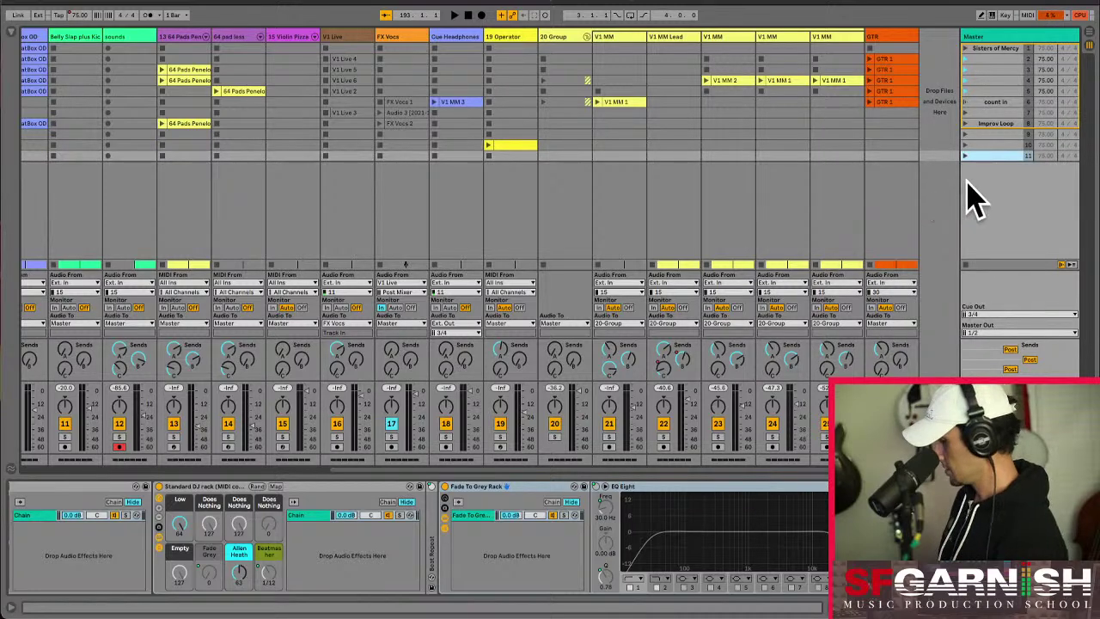
pyautogui.hotkey('ctrl', 'i')
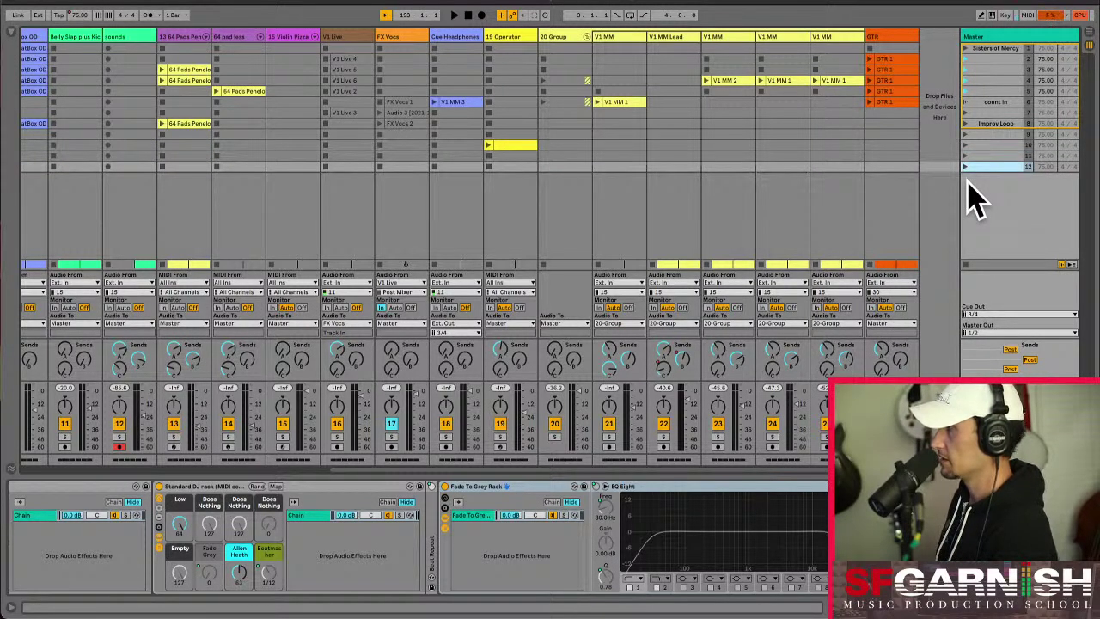
pyautogui.hotkey('ctrl', 'i')
pyautogui.hotkey('ctrl', 'i')
pyautogui.hotkey('ctrl', 'i')
pyautogui.hotkey('ctrl', 'i')
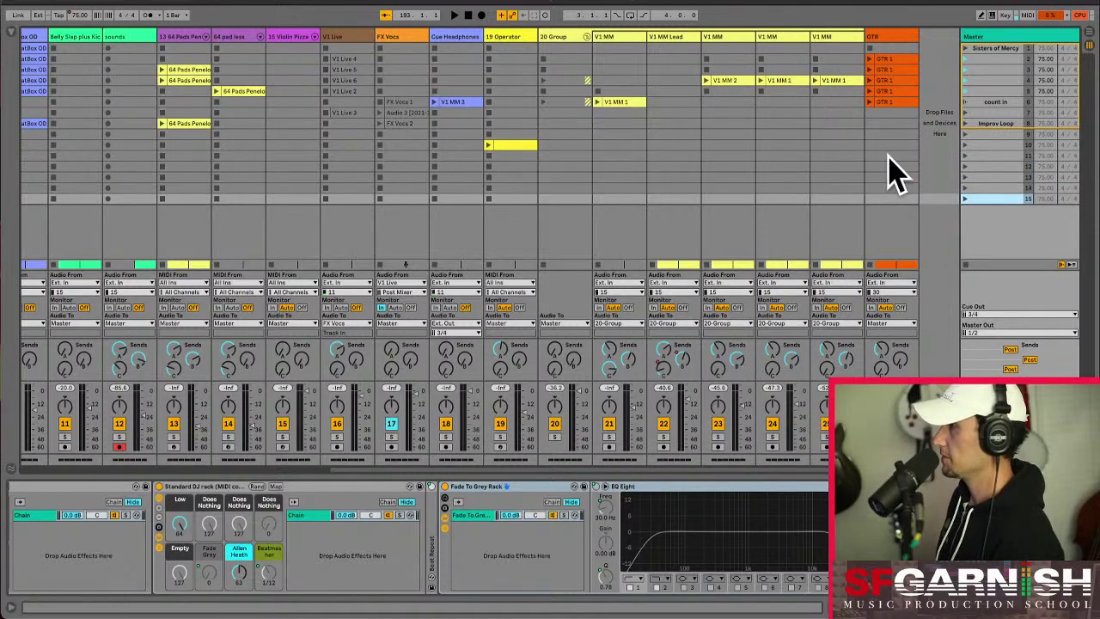
# Paste the copied verse clips into scene 14 starting at the SamHip-Hop track, and check them across all tracks.
pyautogui.moveTo(656, 468); pyautogui.dragTo(226, 445)
pyautogui.click(41, 189)
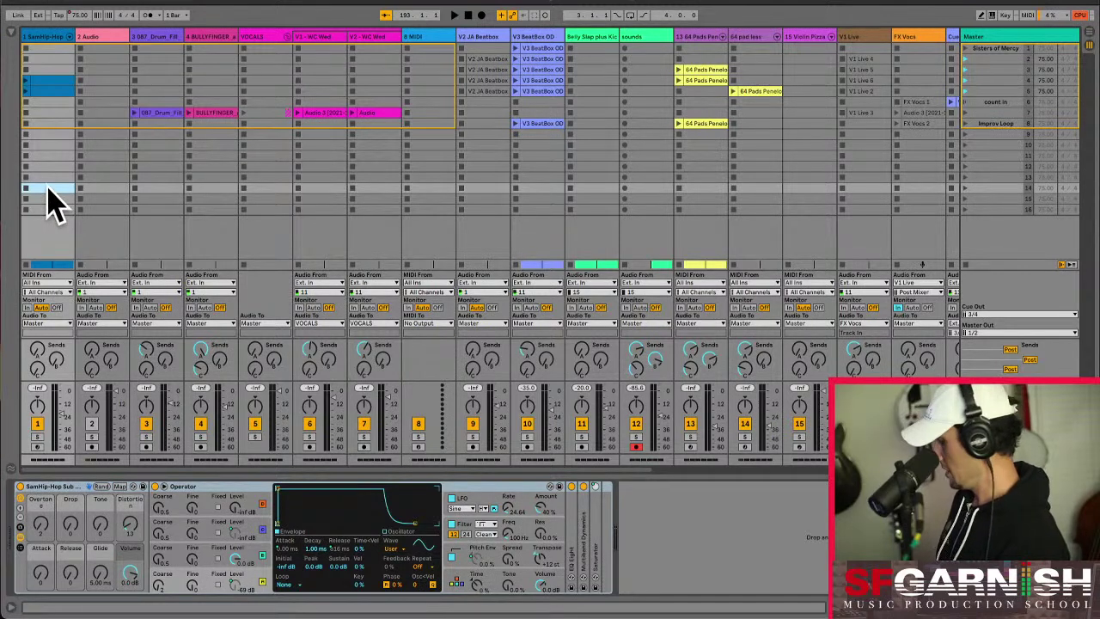
pyautogui.hotkey('ctrl', 'shift', 'i')
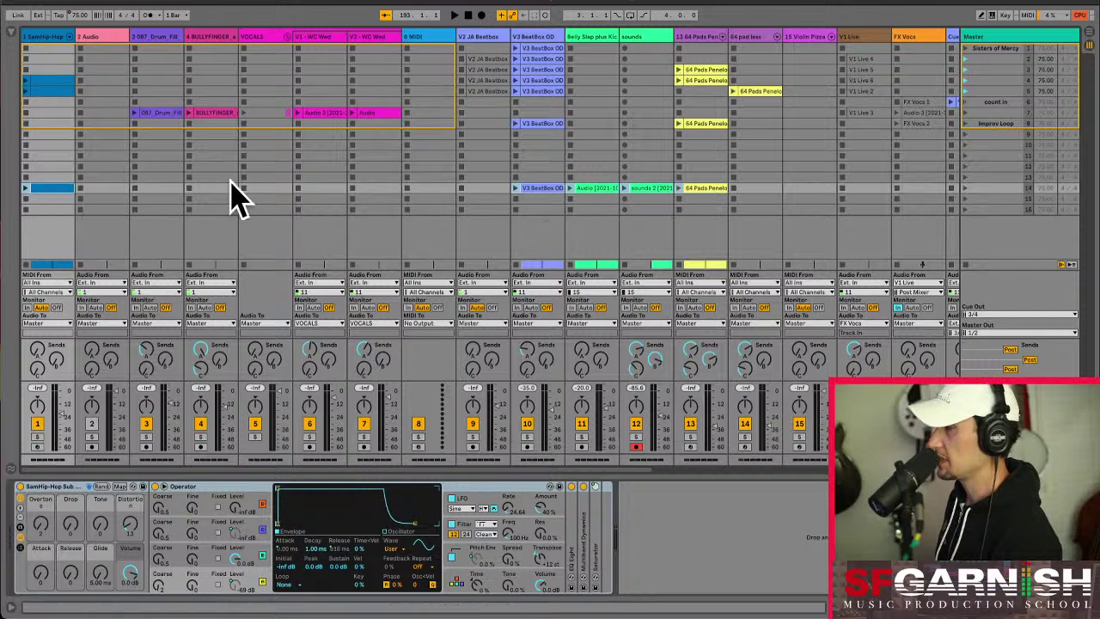
pyautogui.click(155, 209)
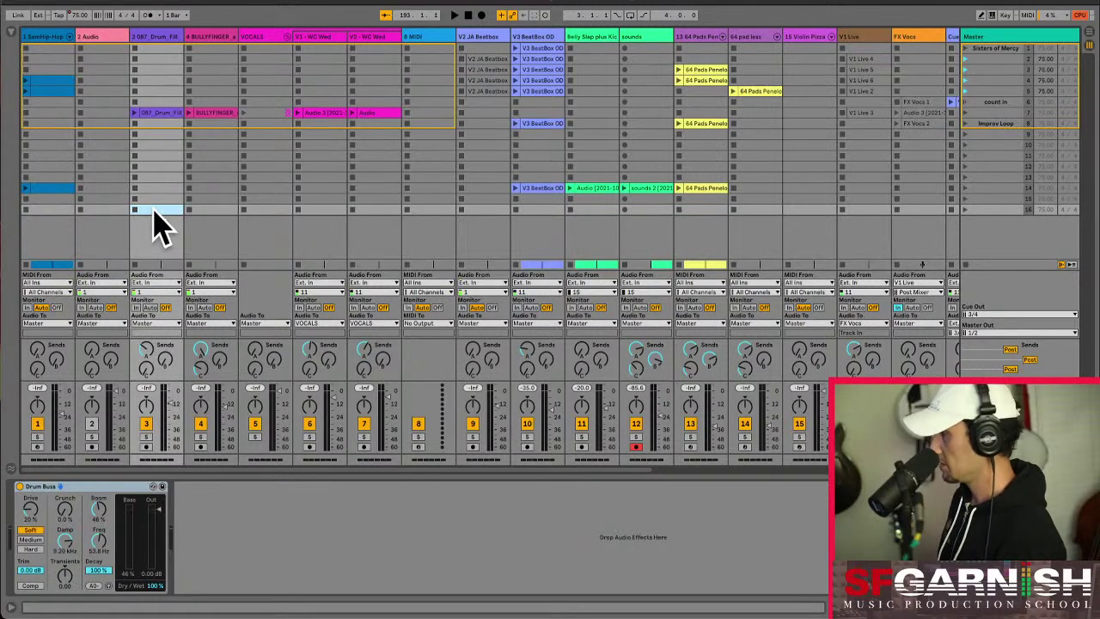
pyautogui.click(114, 209)
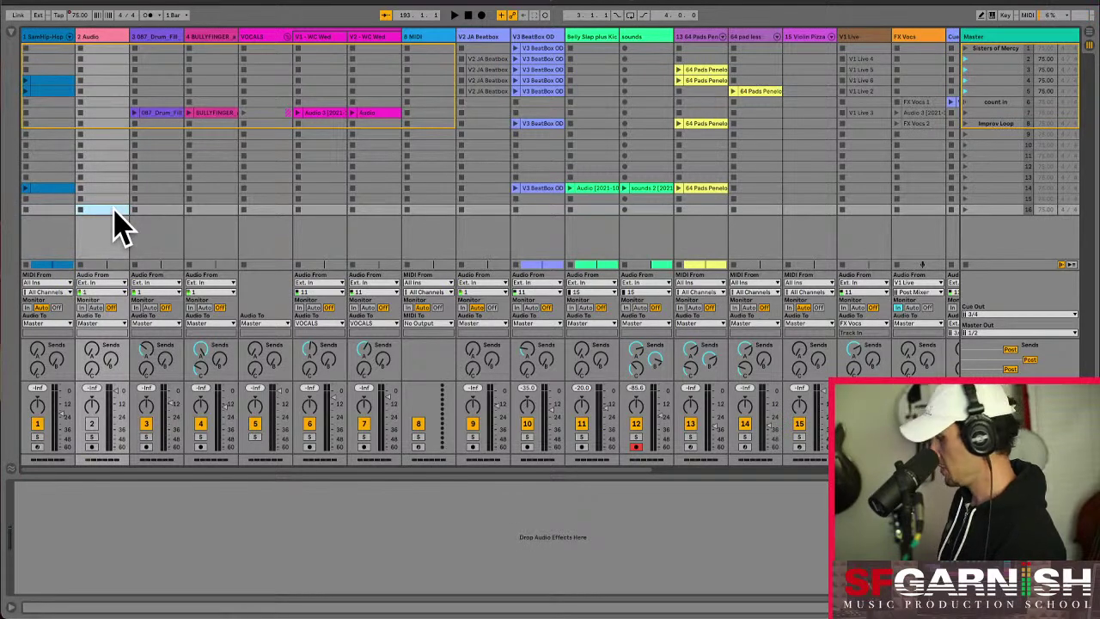
pyautogui.click(50, 187)
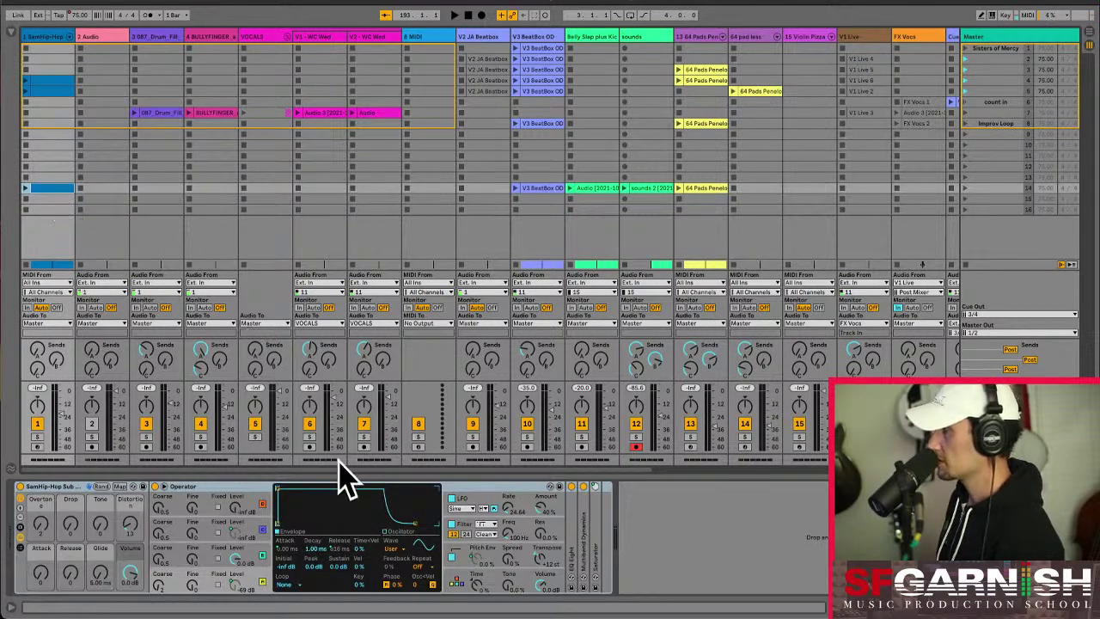
pyautogui.moveTo(327, 469); pyautogui.dragTo(752, 444)
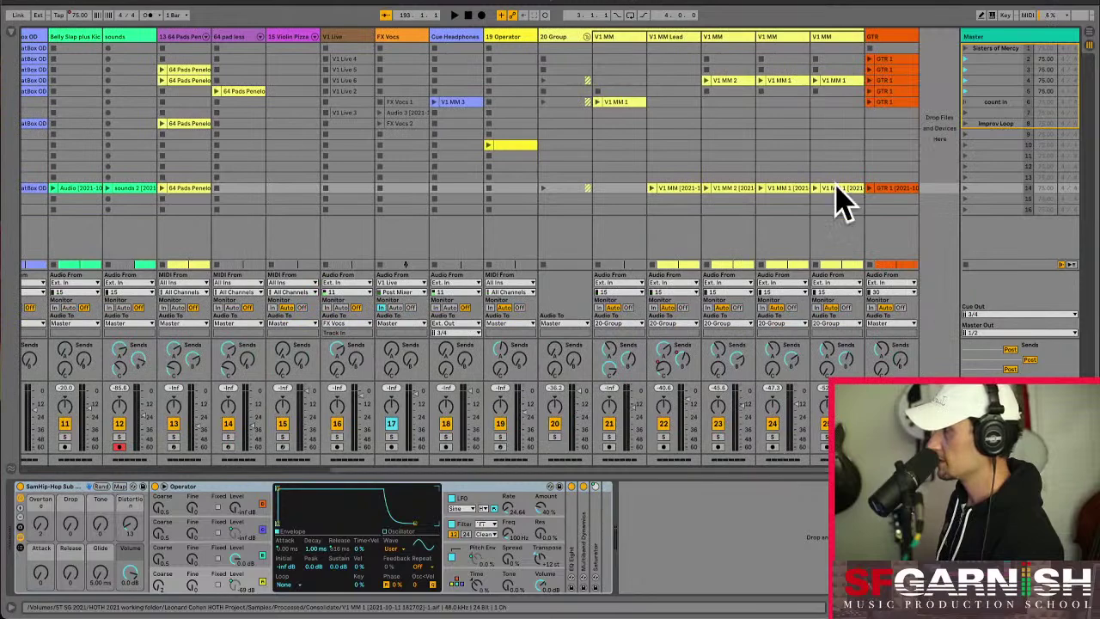
# Launch scene 14, check the playing clips and the sounds track's devices, and stop playback.
pyautogui.click(966, 189)
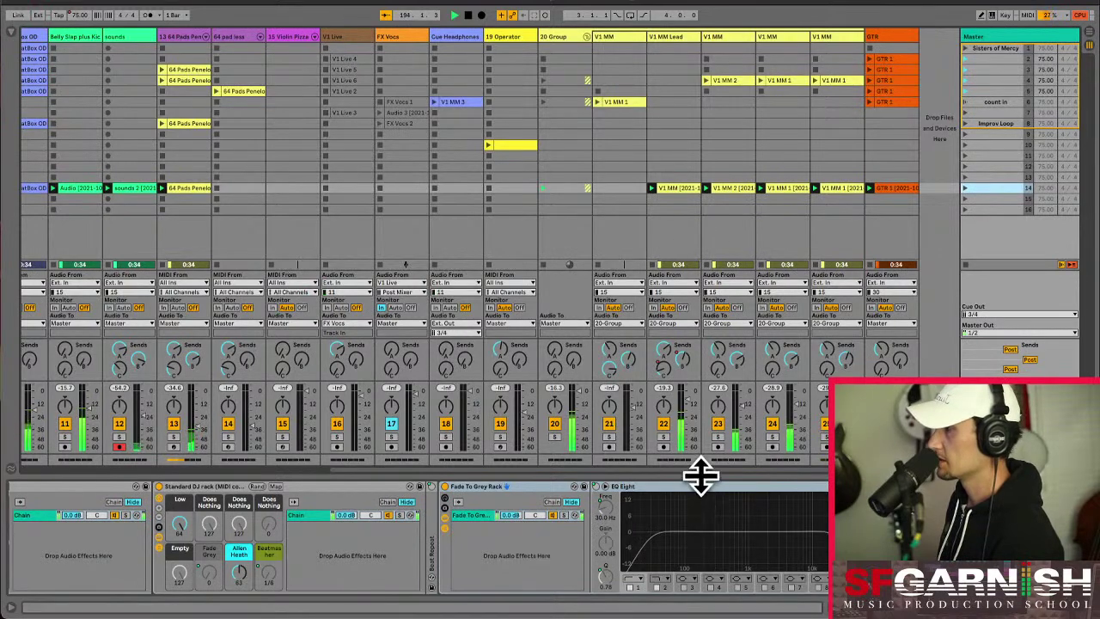
pyautogui.moveTo(702, 473); pyautogui.dragTo(466, 471)
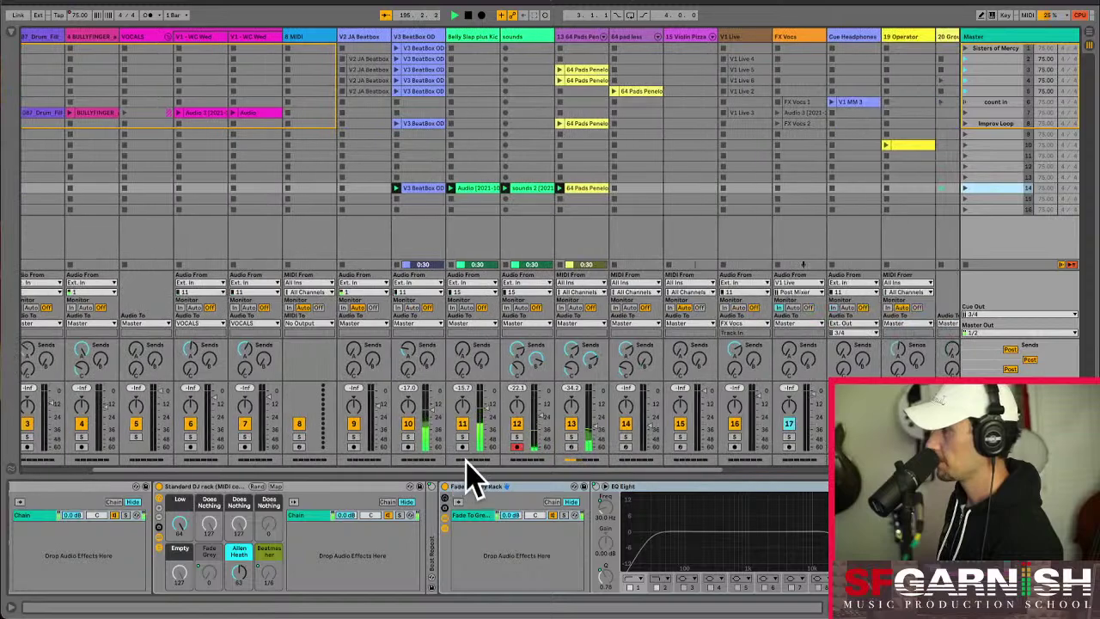
pyautogui.click(527, 190)
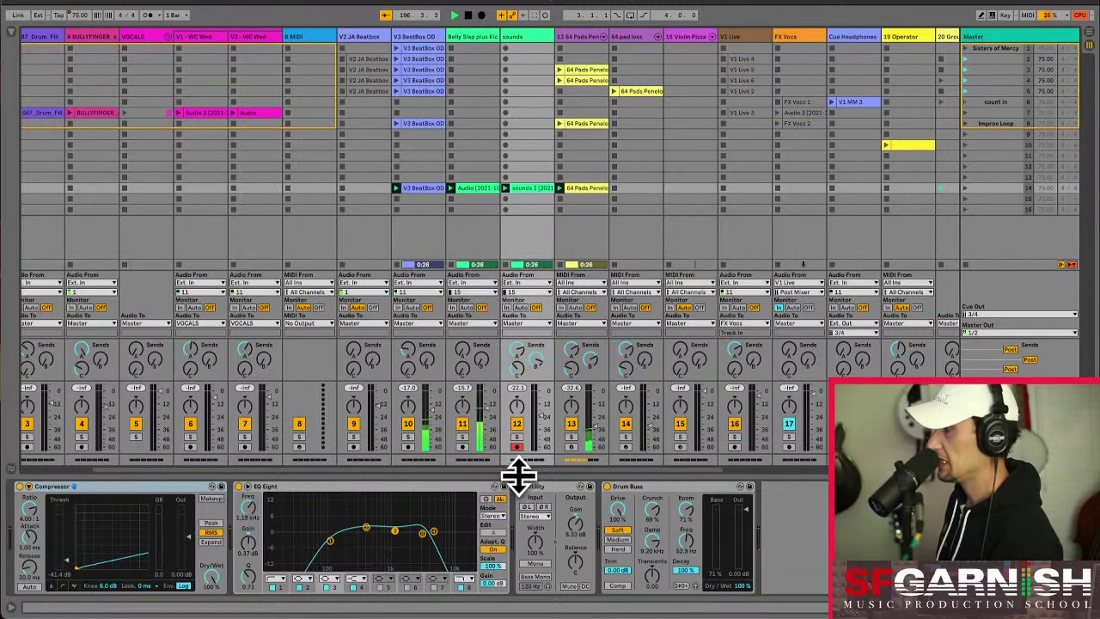
pyautogui.moveTo(518, 470); pyautogui.dragTo(799, 462)
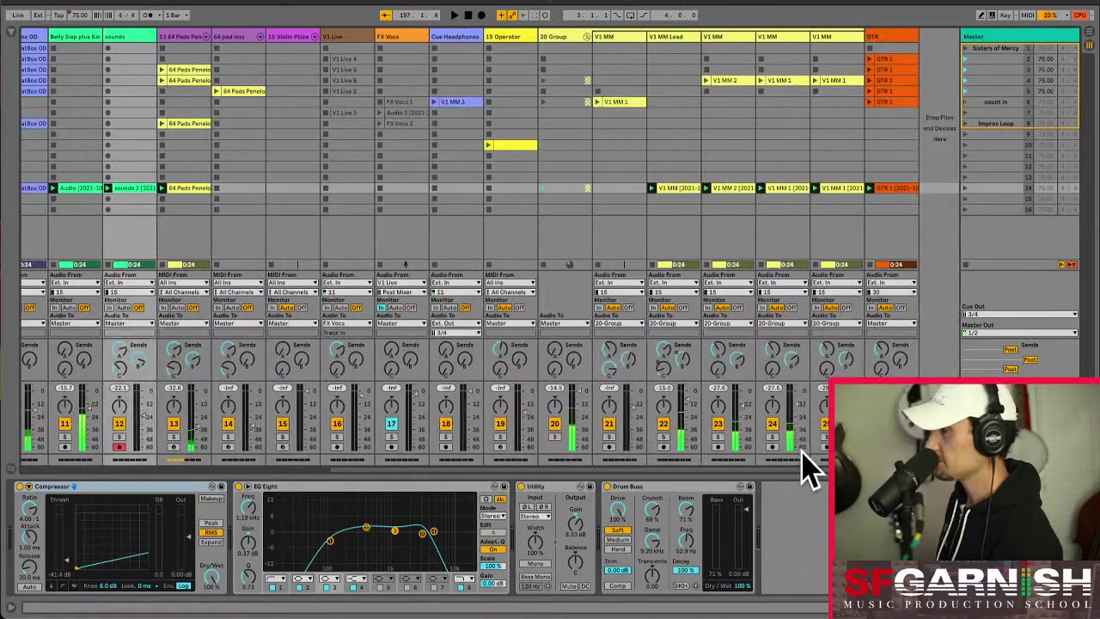
# Turn off the V1 MM Lead track, deactivate its clip in scene 14, and rename the scene as Verse.
pyautogui.click(663, 424)
pyautogui.click(659, 187)
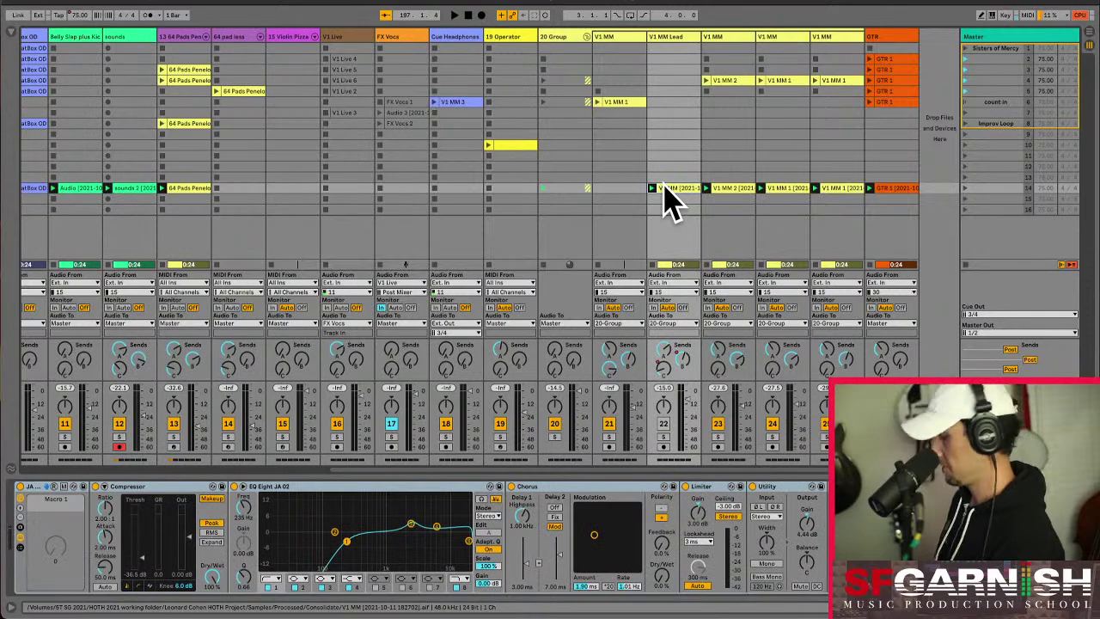
pyautogui.click(967, 188)
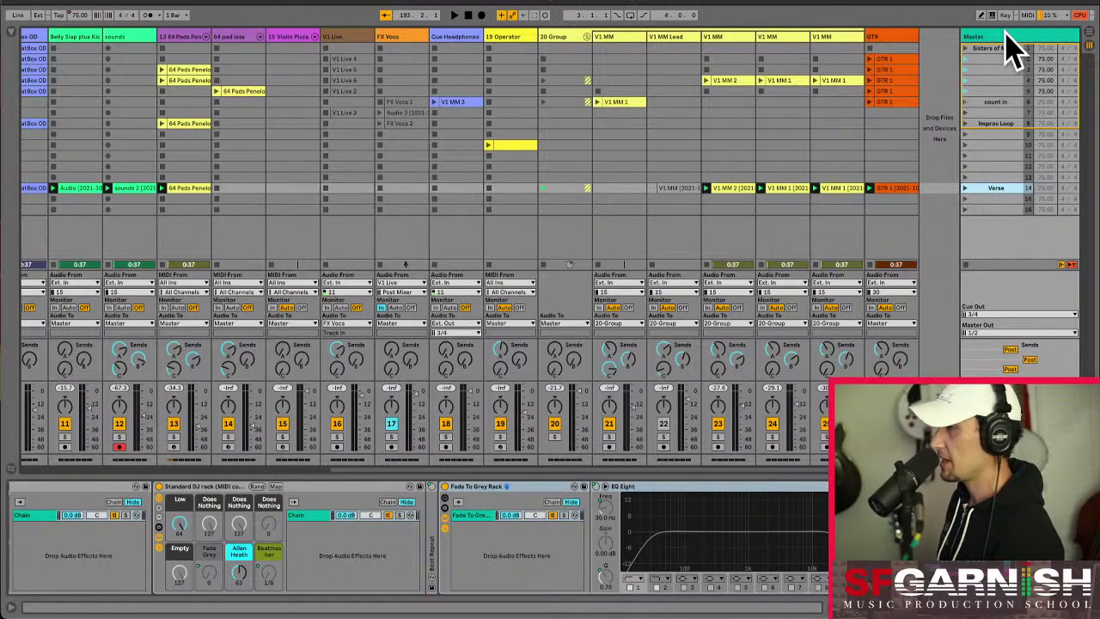
pyautogui.click(899, 38)
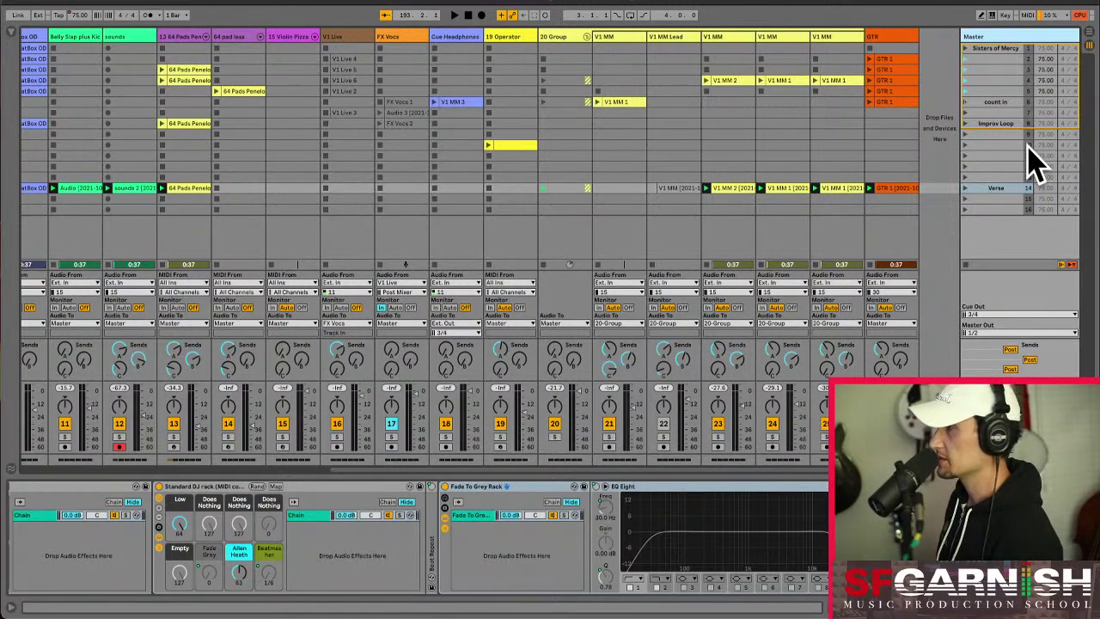
# Insert an audio track after the GTR track and name it FX ALL.
pyautogui.click(895, 39)
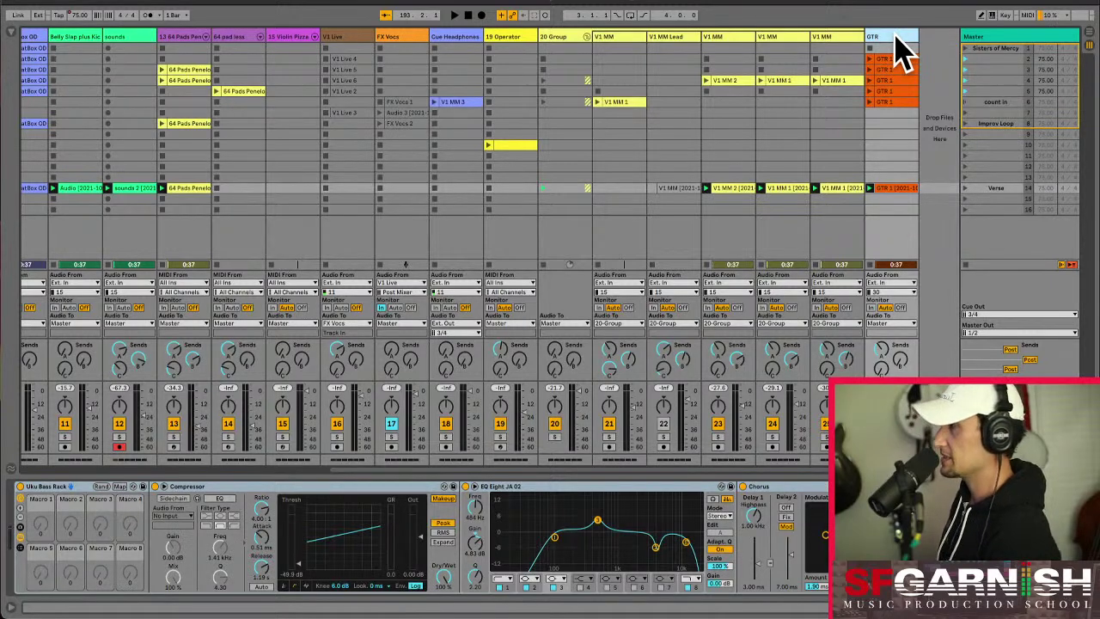
pyautogui.hotkey('ctrl', 't')
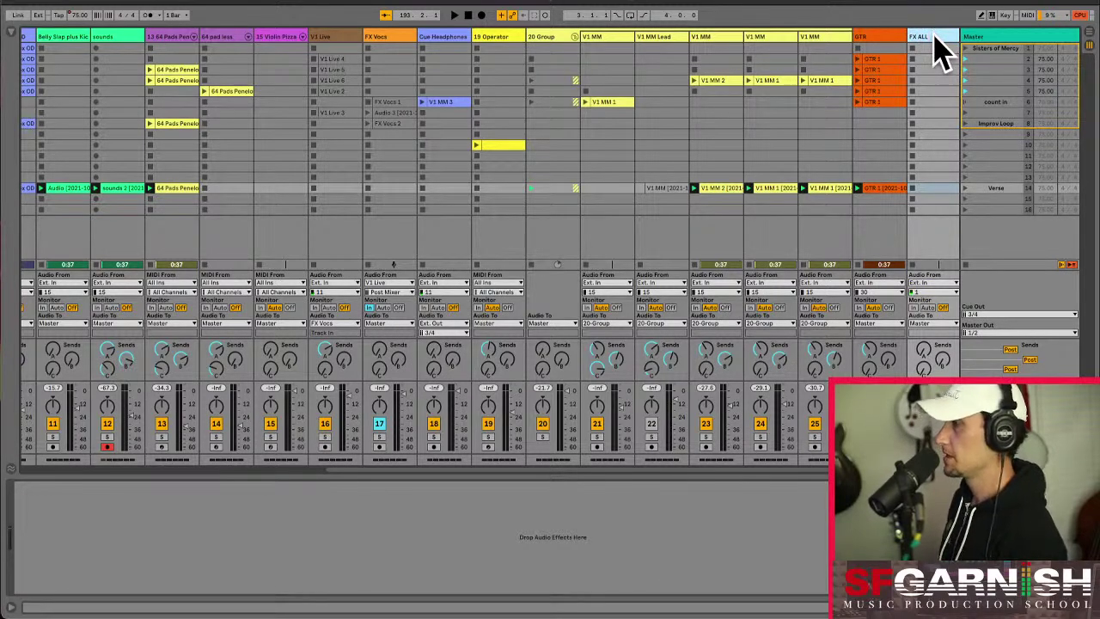
pyautogui.click(914, 307)
pyautogui.click(943, 307)
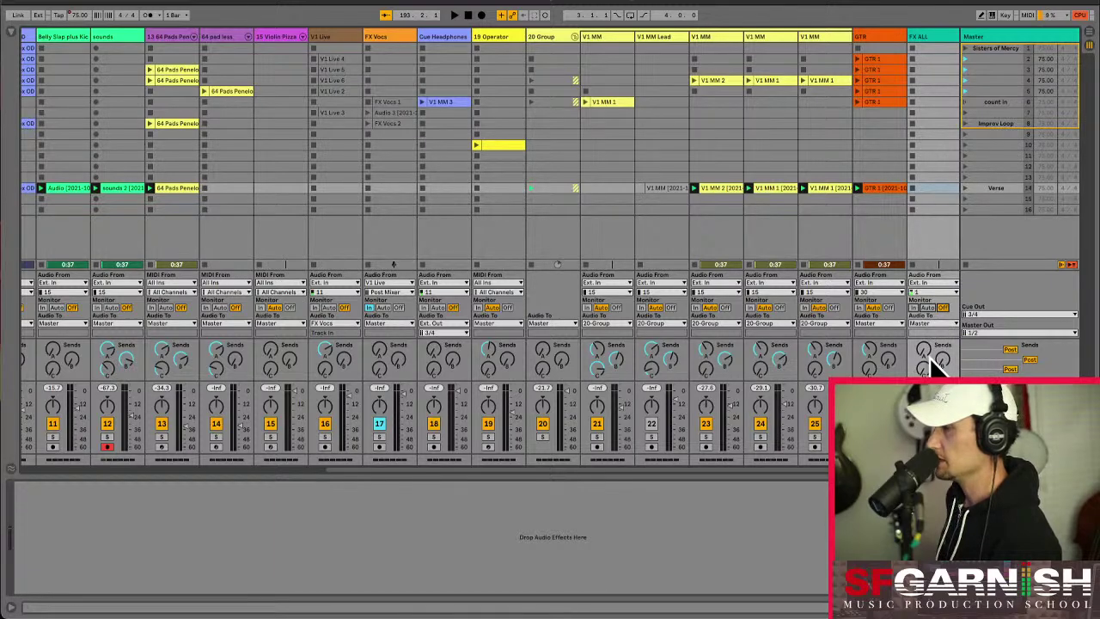
# Set the FX ALL track's input to Ext. In channel 7 and its monitoring to In.
pyautogui.hscroll(-5, 812, 473)
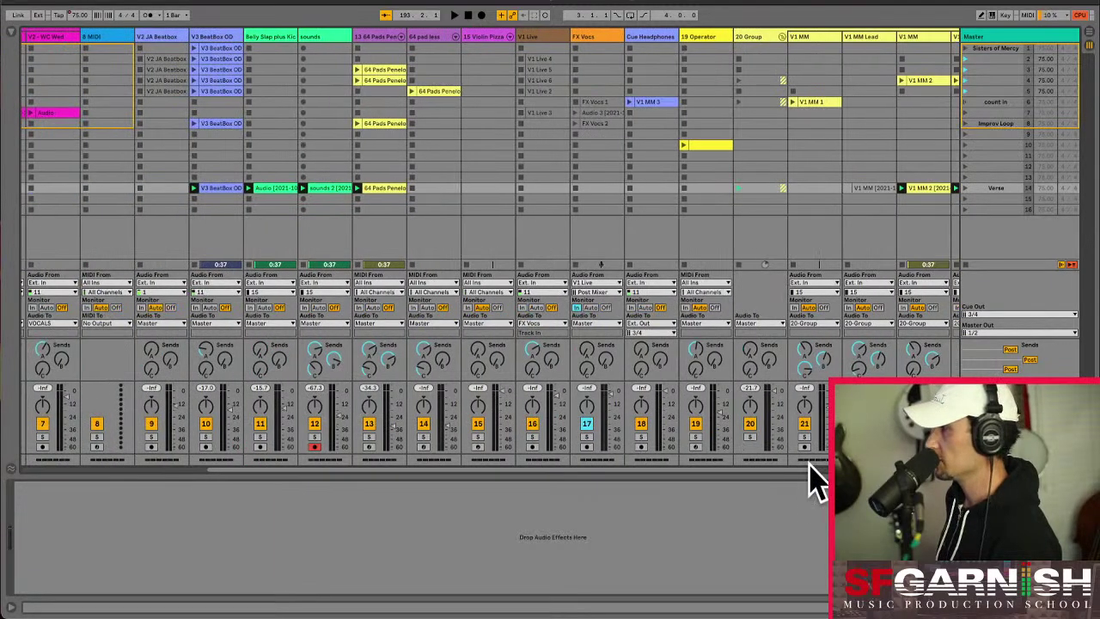
pyautogui.hscroll(-2, 765, 481)
pyautogui.hscroll(6, 720, 486)
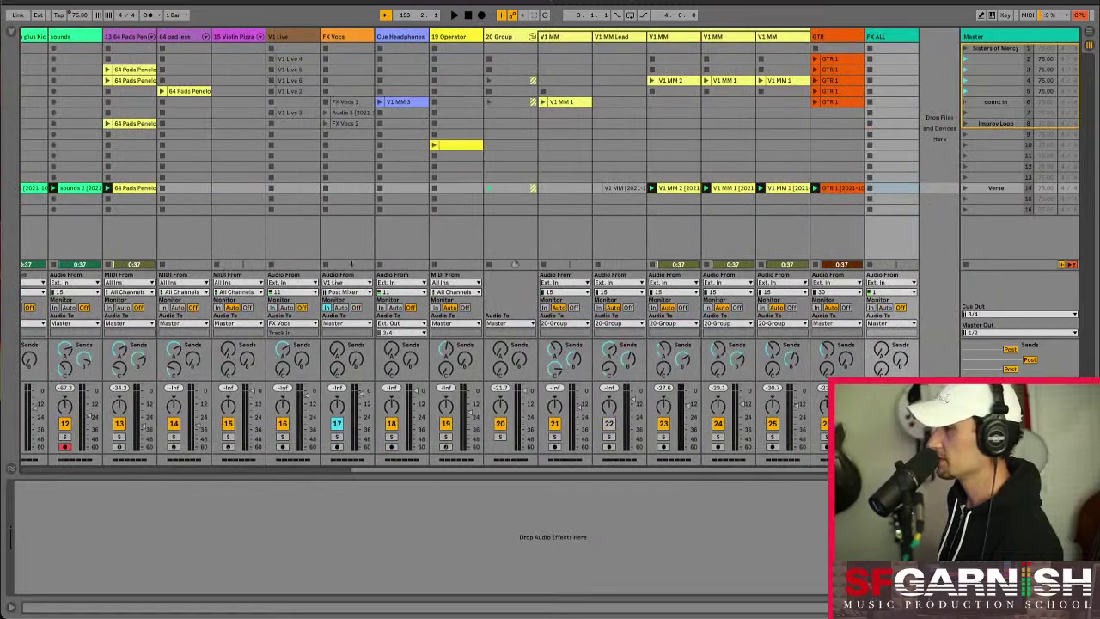
pyautogui.click(904, 292)
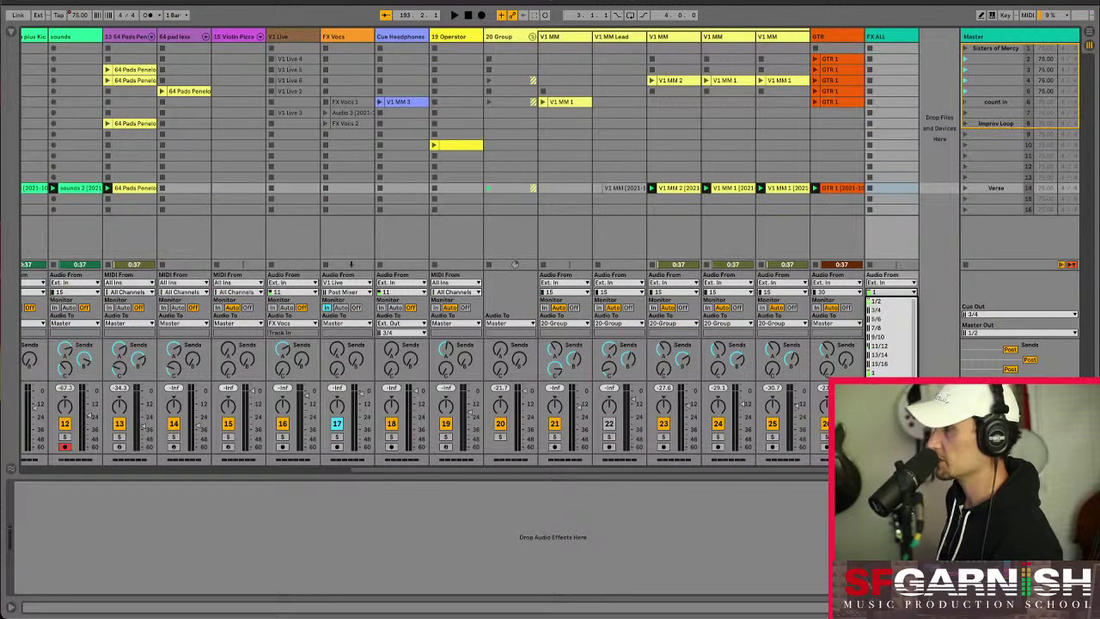
pyautogui.click(881, 426)
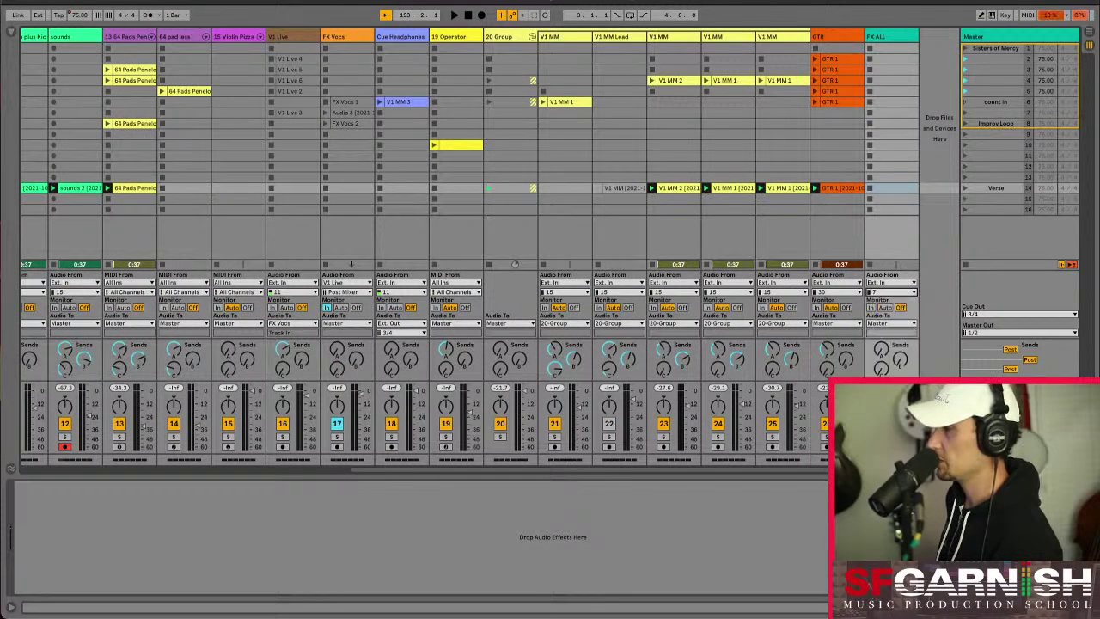
pyautogui.click(871, 307)
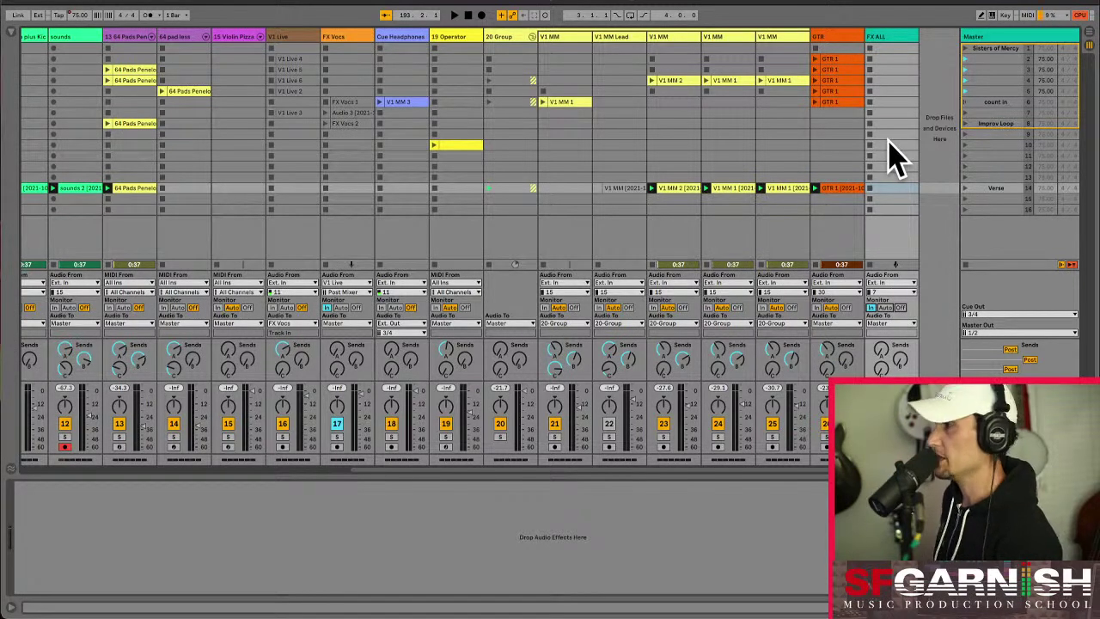
pyautogui.click(892, 53)
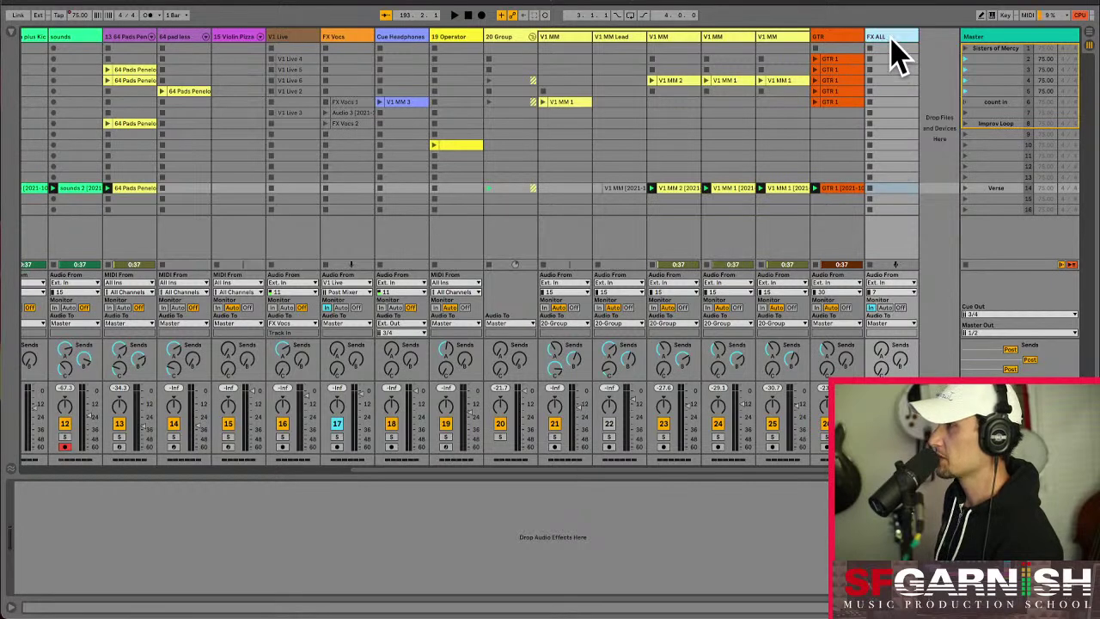
pyautogui.click(893, 283)
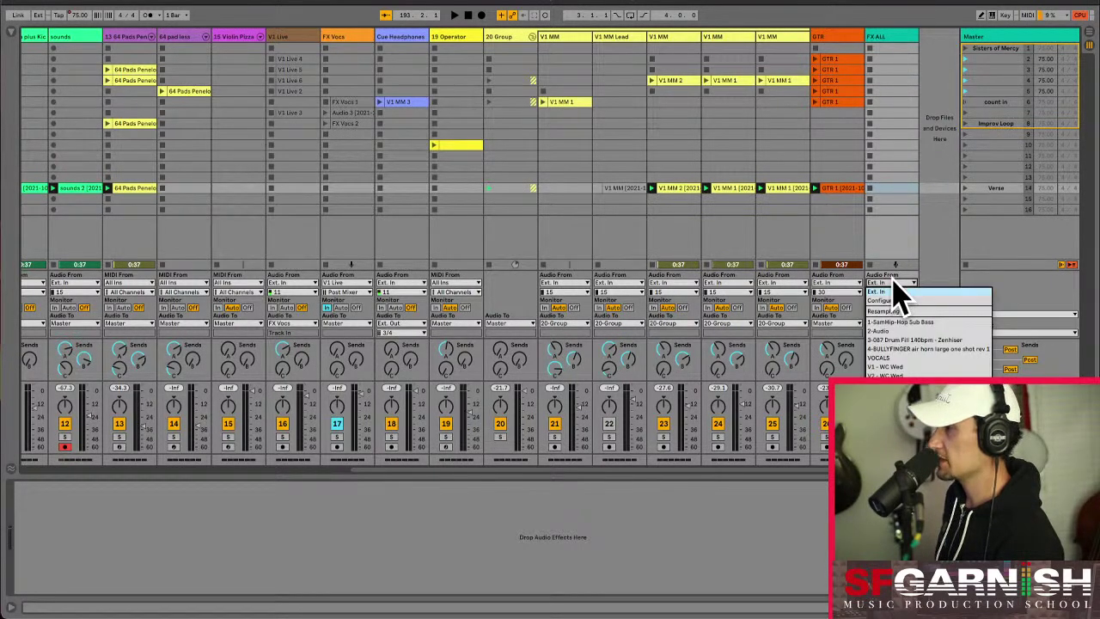
pyautogui.click(898, 292)
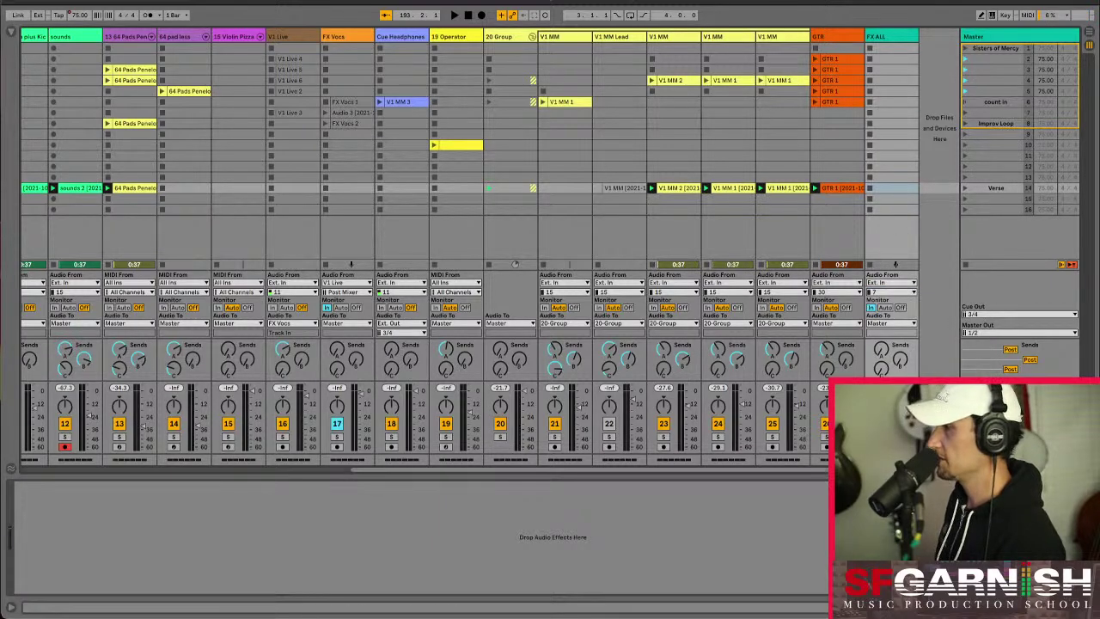
# Group all tracks from SamHip-Hop through GTR into a folded group named ALL.
pyautogui.hscroll(-10, 373, 393)
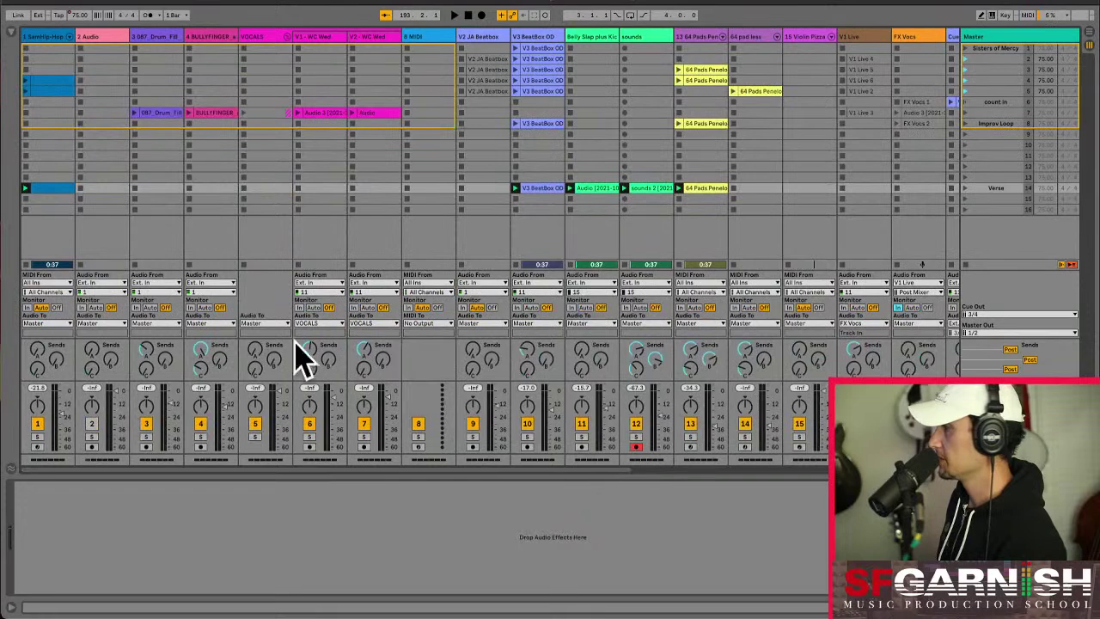
pyautogui.click(49, 36)
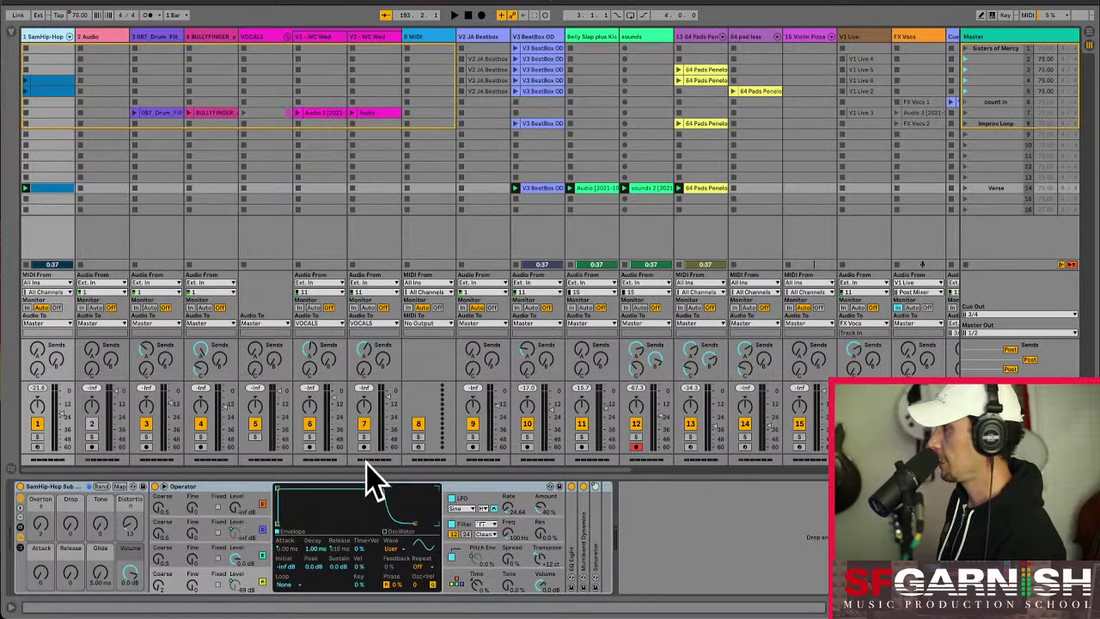
pyautogui.moveTo(364, 466); pyautogui.dragTo(727, 473)
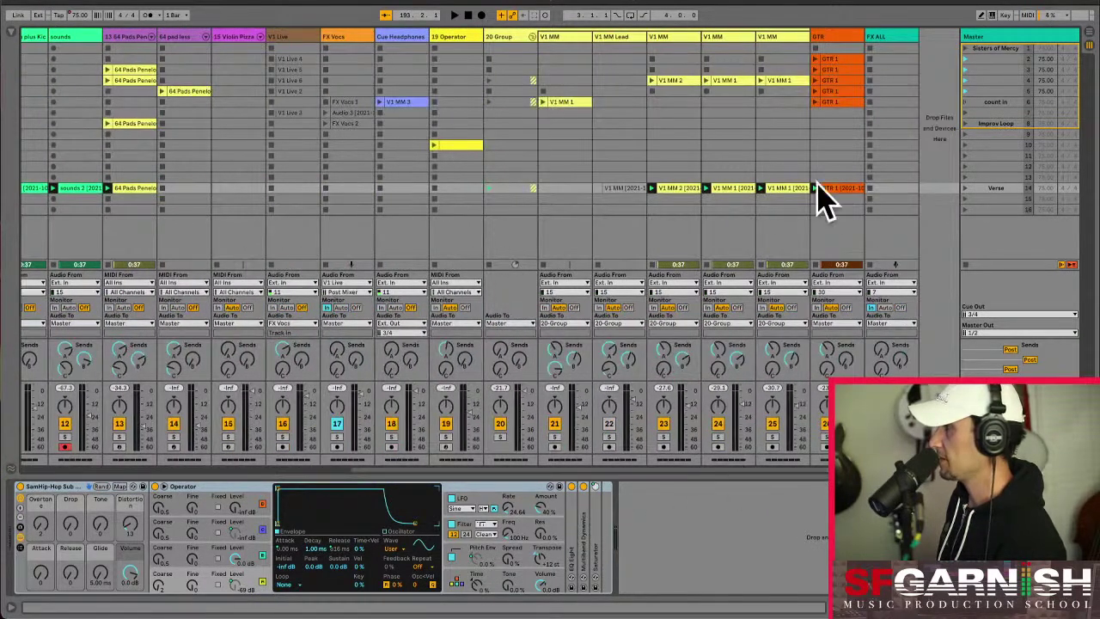
pyautogui.hscroll(-10, 848, 49)
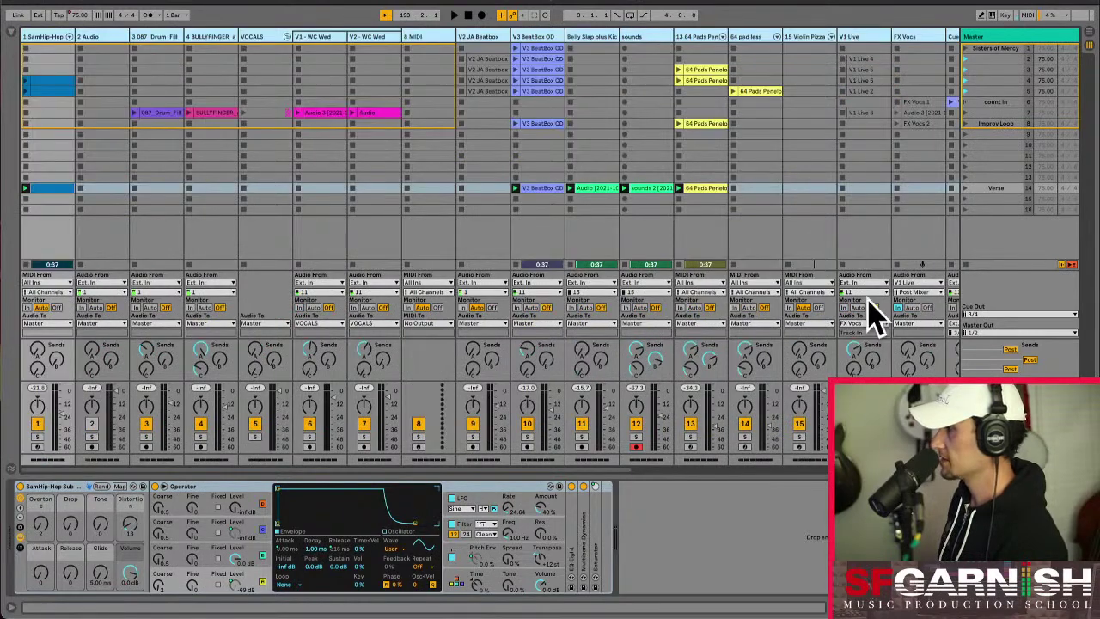
pyautogui.hscroll(8, 594, 472)
pyautogui.hscroll(3, 594, 473)
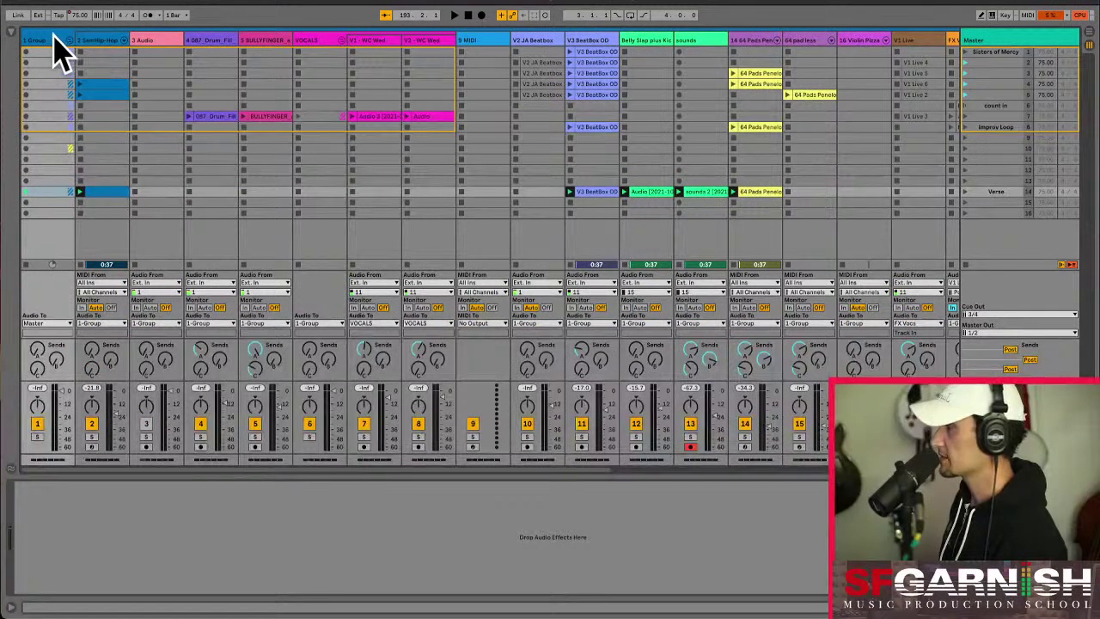
pyautogui.click(55, 43)
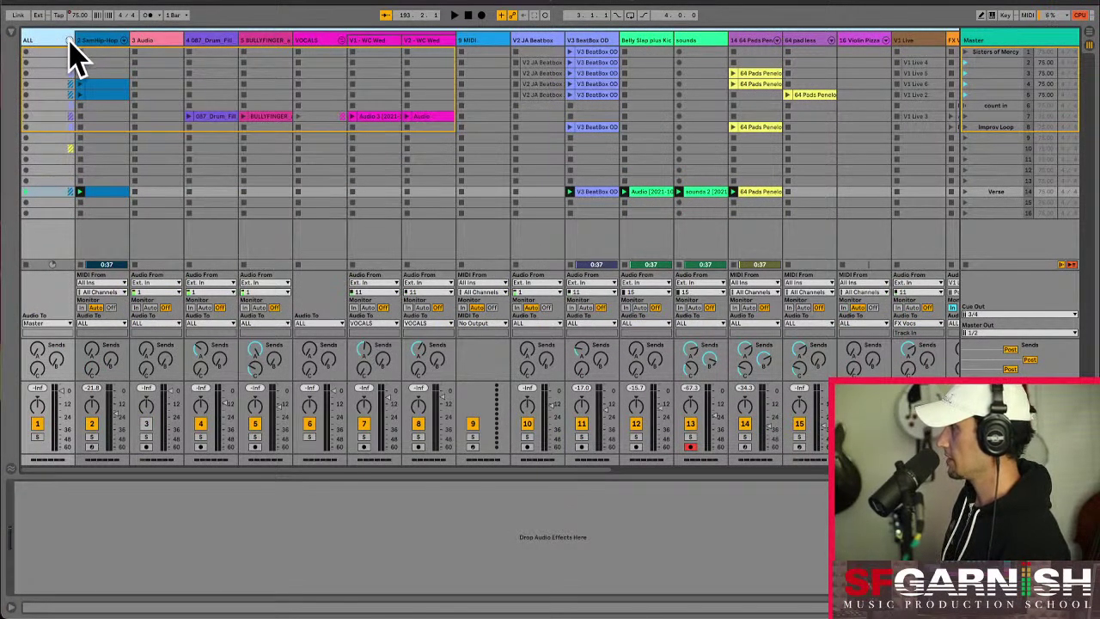
pyautogui.click(70, 40)
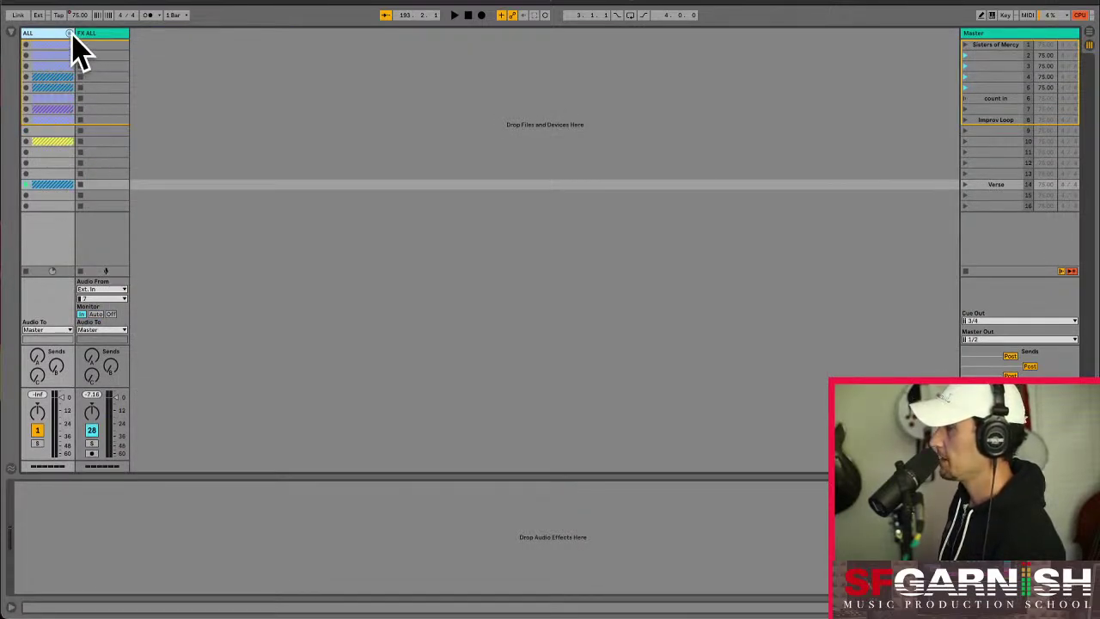
# Route the ALL group's output into the FX ALL track and briefly play the group's scene 14 clips to check the signal.
pyautogui.click(64, 330)
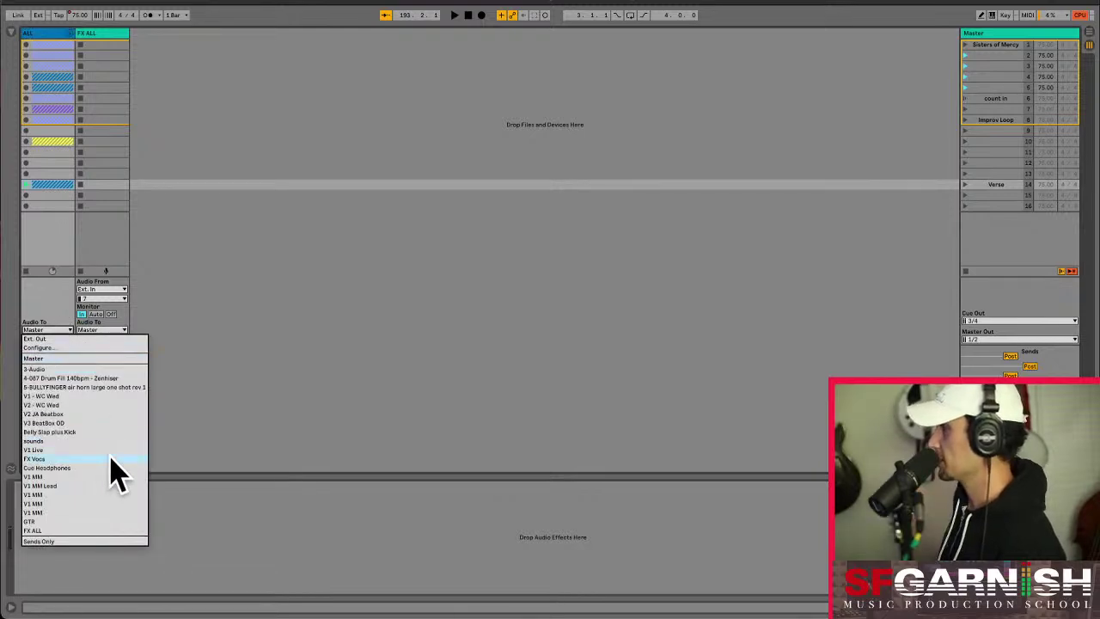
pyautogui.click(101, 530)
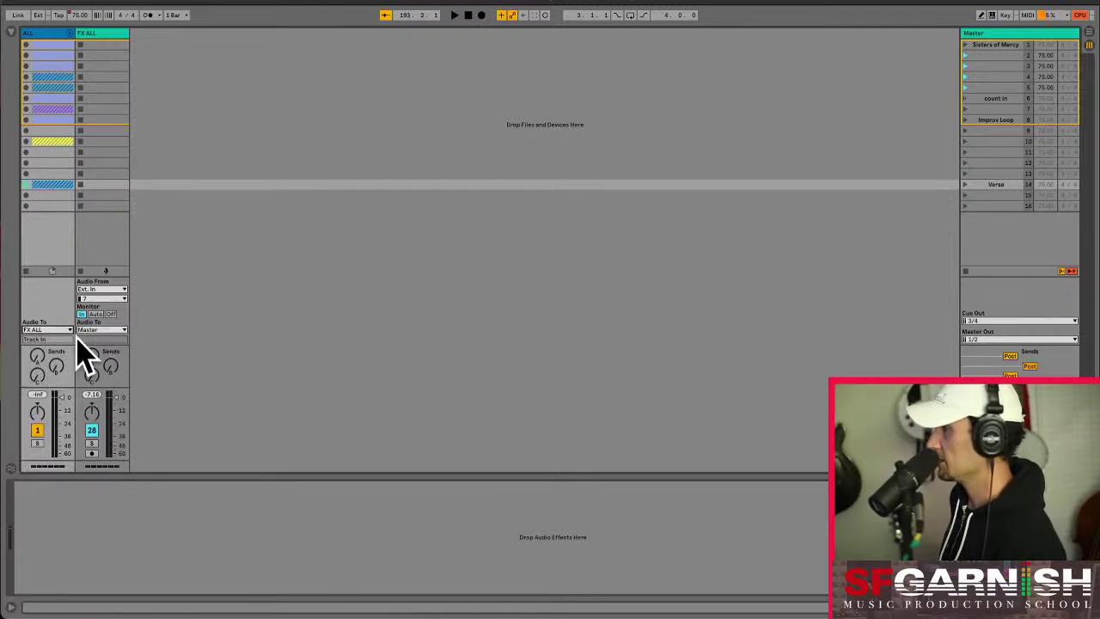
pyautogui.click(26, 184)
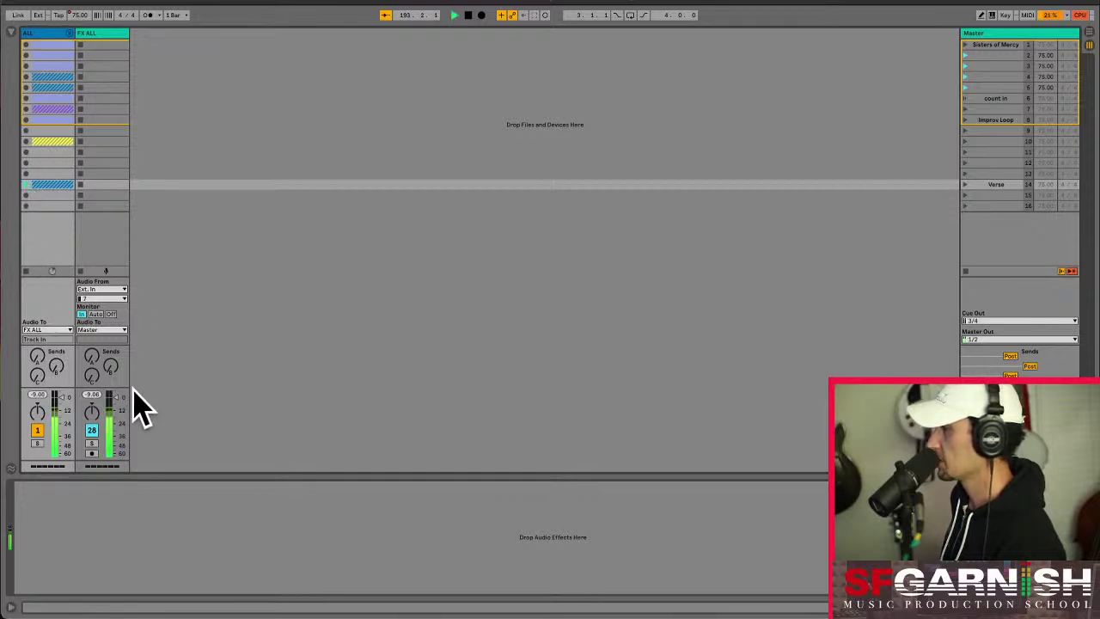
pyautogui.click(108, 32)
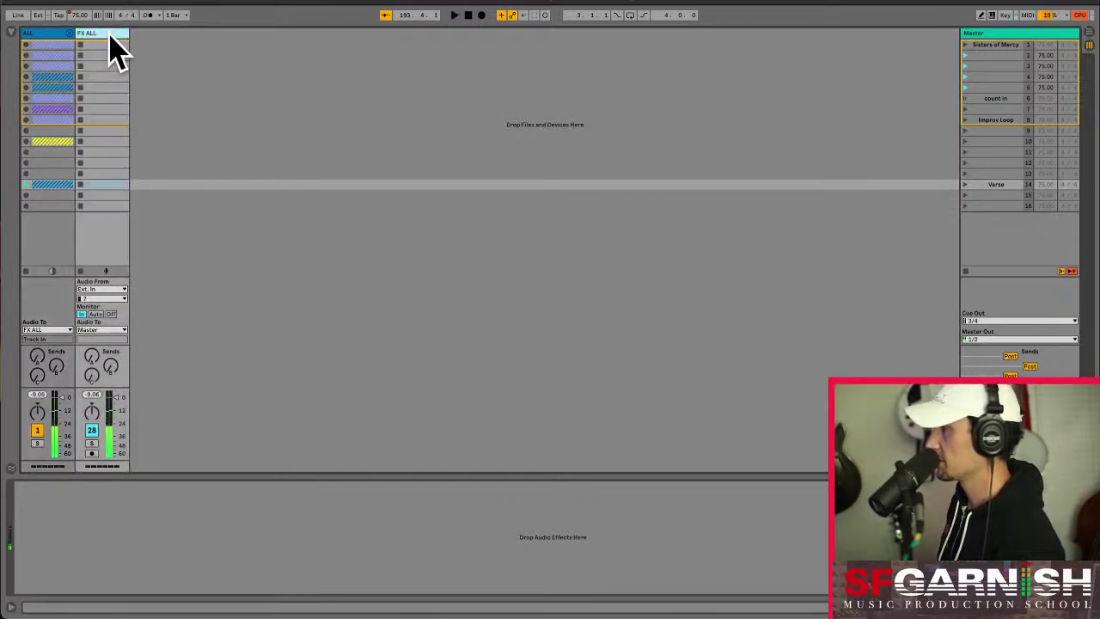
# Copy the chain of effects devices from the Master track onto the FX ALL track.
pyautogui.click(989, 41)
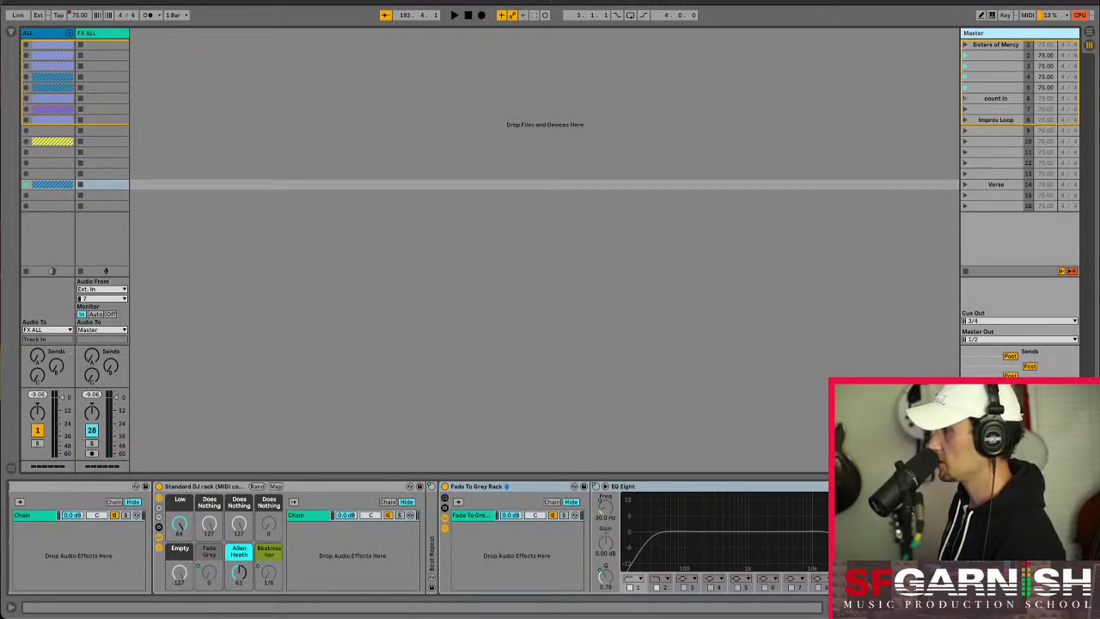
pyautogui.hscroll(-3, 524, 537)
pyautogui.click(40, 487)
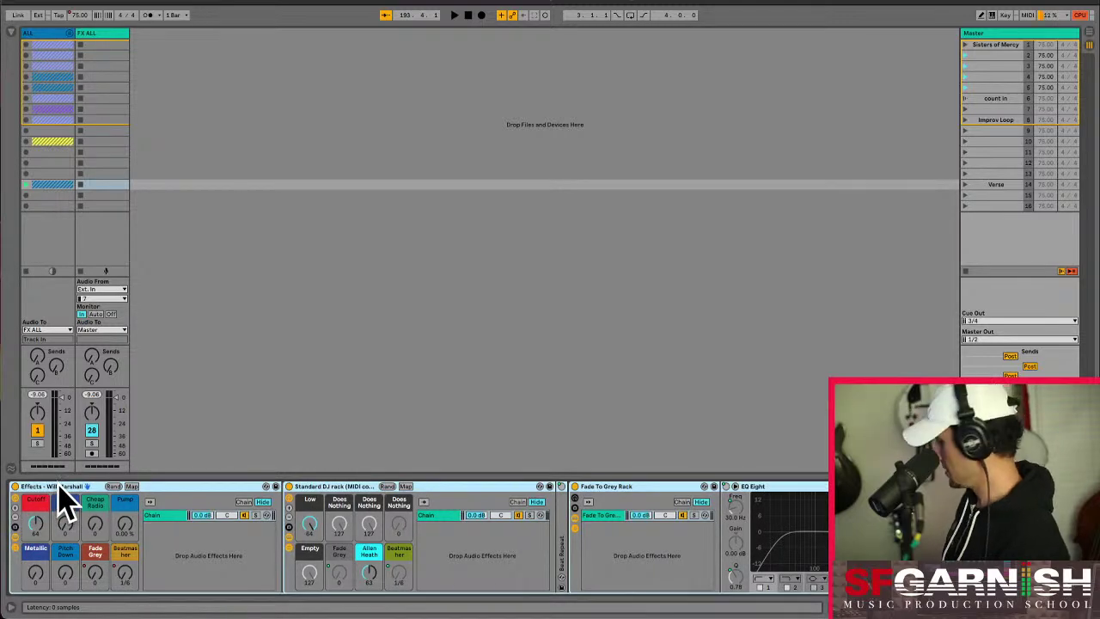
pyautogui.click(98, 44)
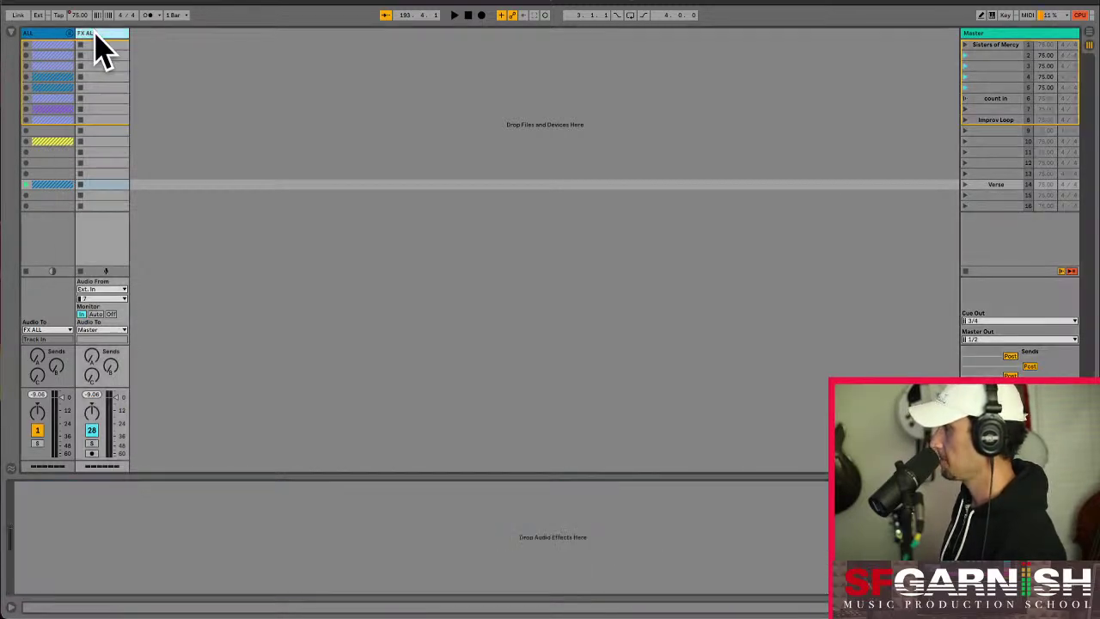
pyautogui.press('super+v')
pyautogui.click(39, 529)
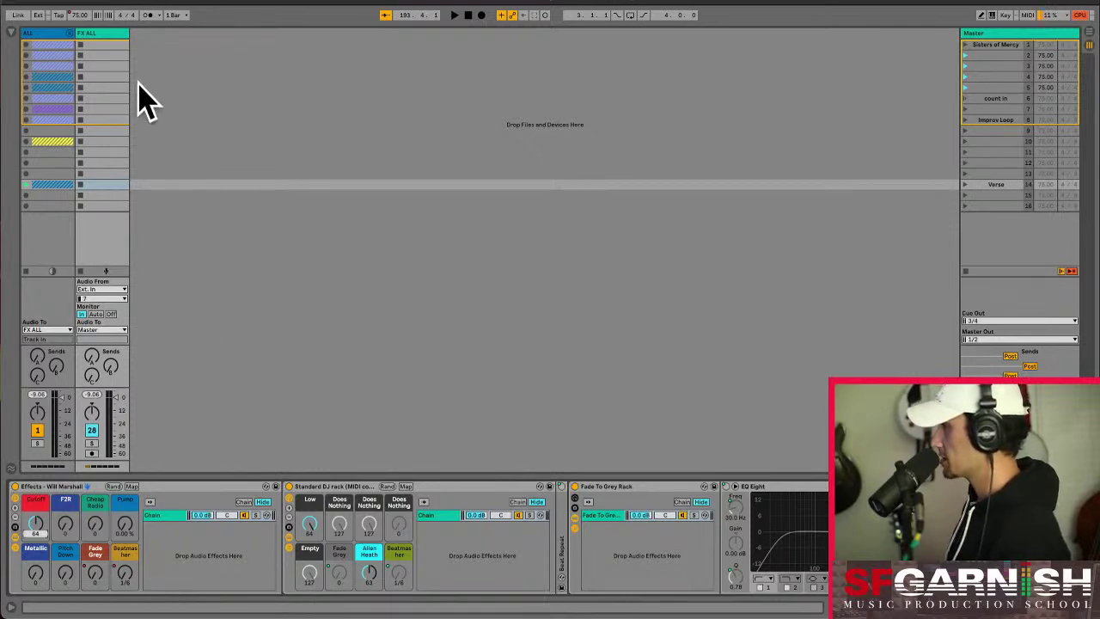
# Unfold the ALL group and copy the GTR track's Verse clip into the FX ALL track's slot in scene 14.
pyautogui.click(113, 184)
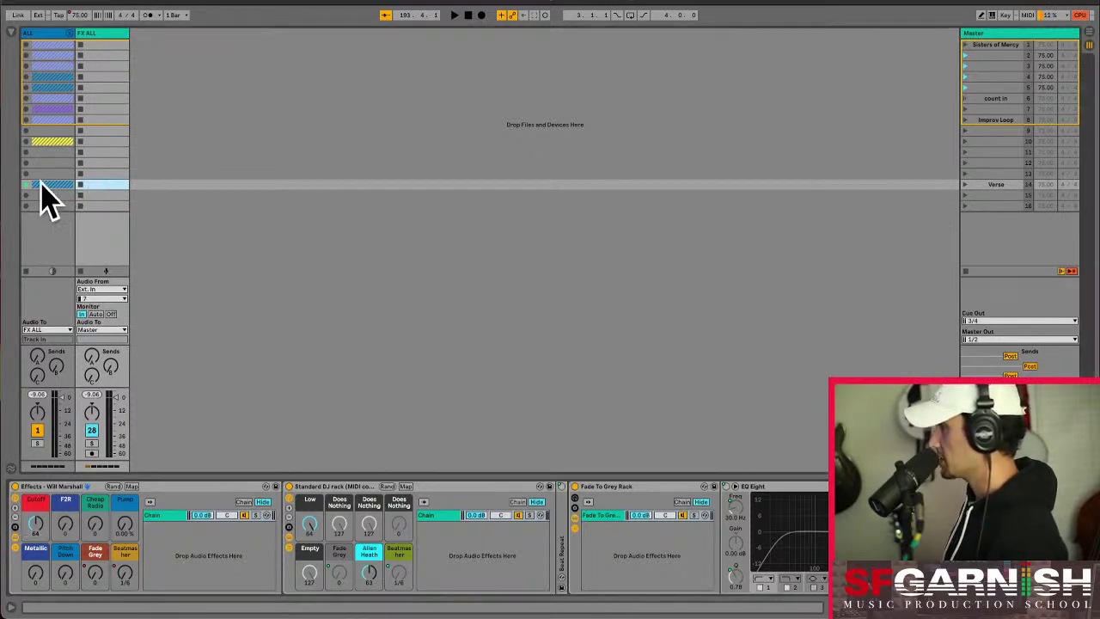
pyautogui.click(72, 38)
pyautogui.moveTo(121, 471); pyautogui.dragTo(681, 464)
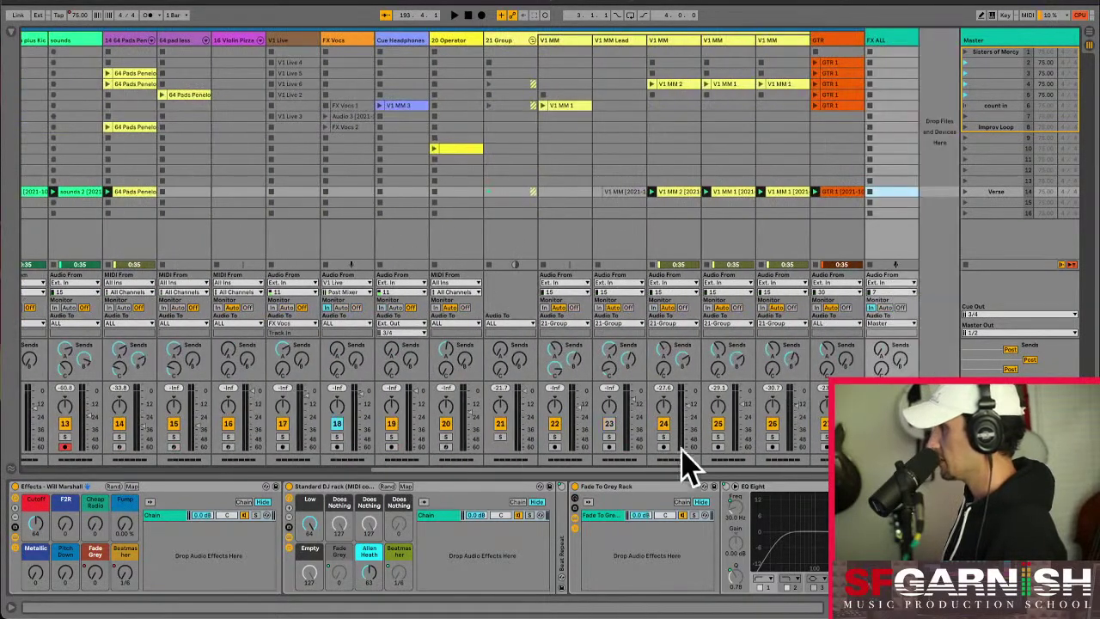
pyautogui.click(835, 192)
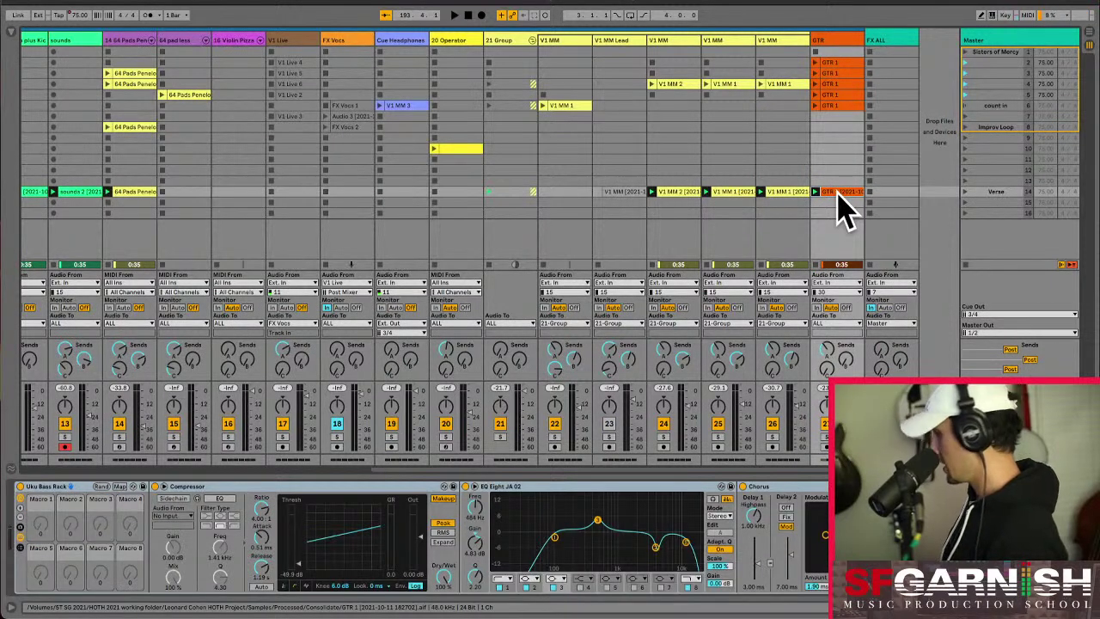
pyautogui.click(898, 192)
pyautogui.hotkey('ctrl', 'v')
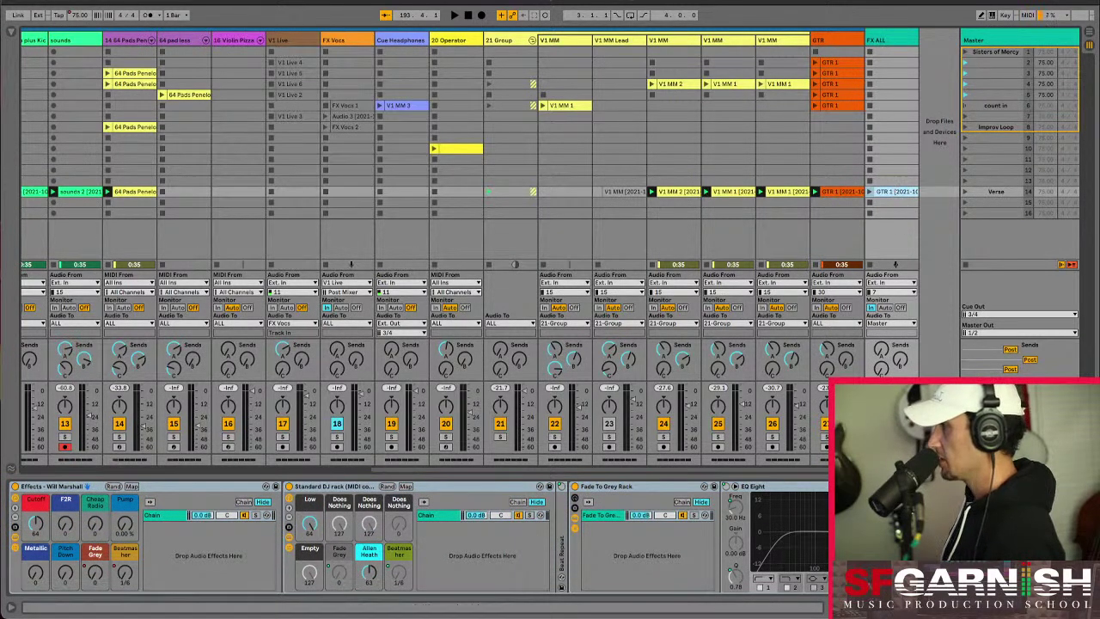
# Set the gain of the FX ALL track's Verse clip to about -7.3 dB and launch the clip as a test.
pyautogui.hotkey('shift', 'Tab')
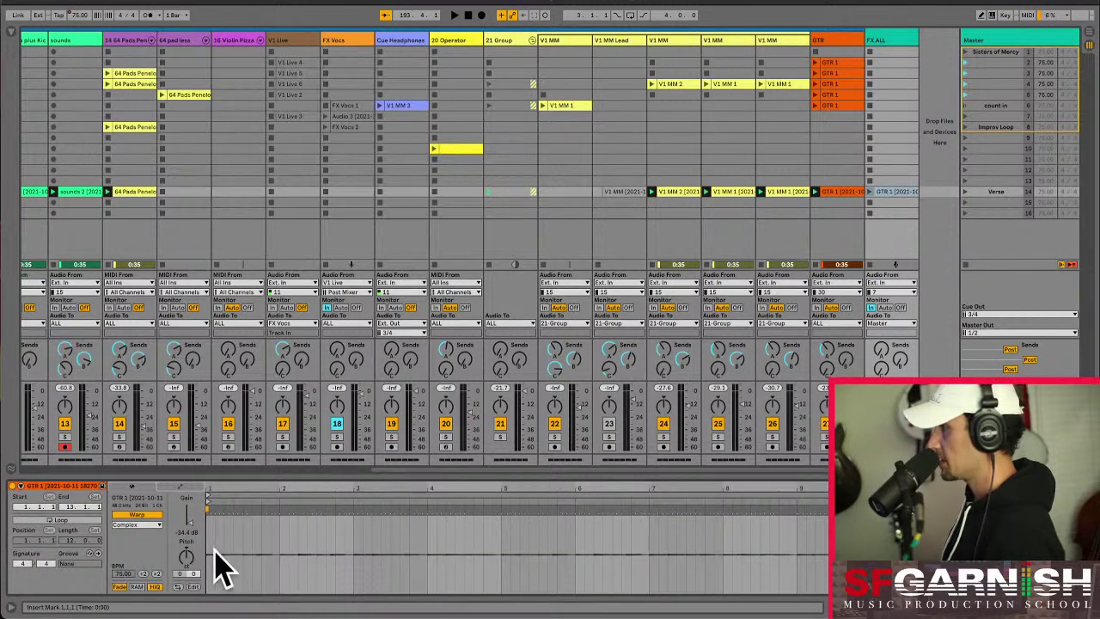
pyautogui.moveTo(193, 524); pyautogui.dragTo(193, 567)
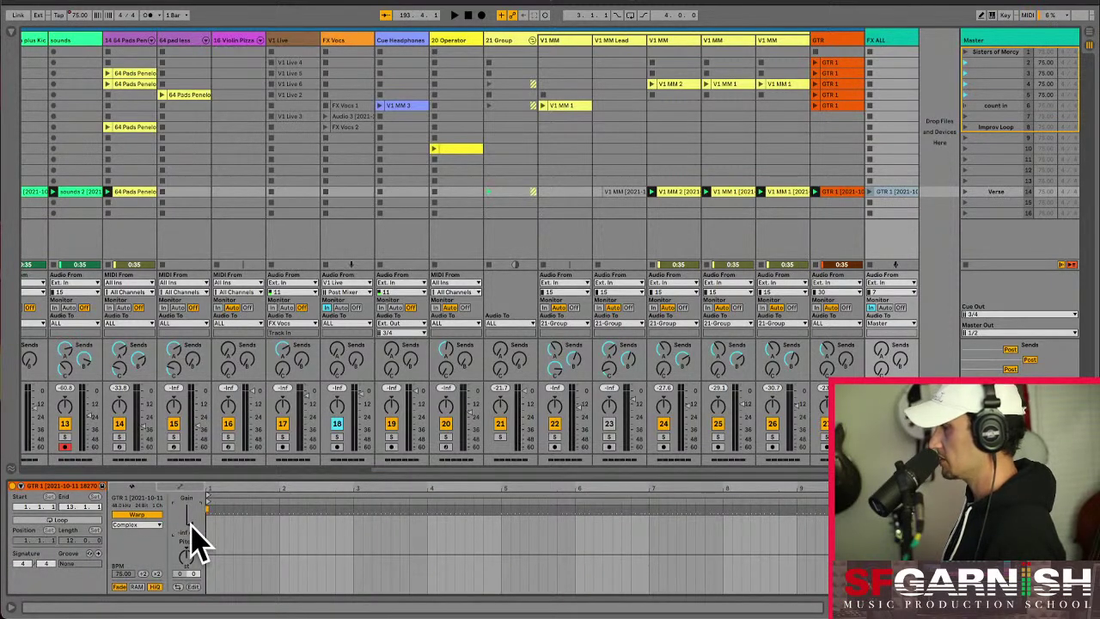
pyautogui.moveTo(191, 535); pyautogui.dragTo(190, 518)
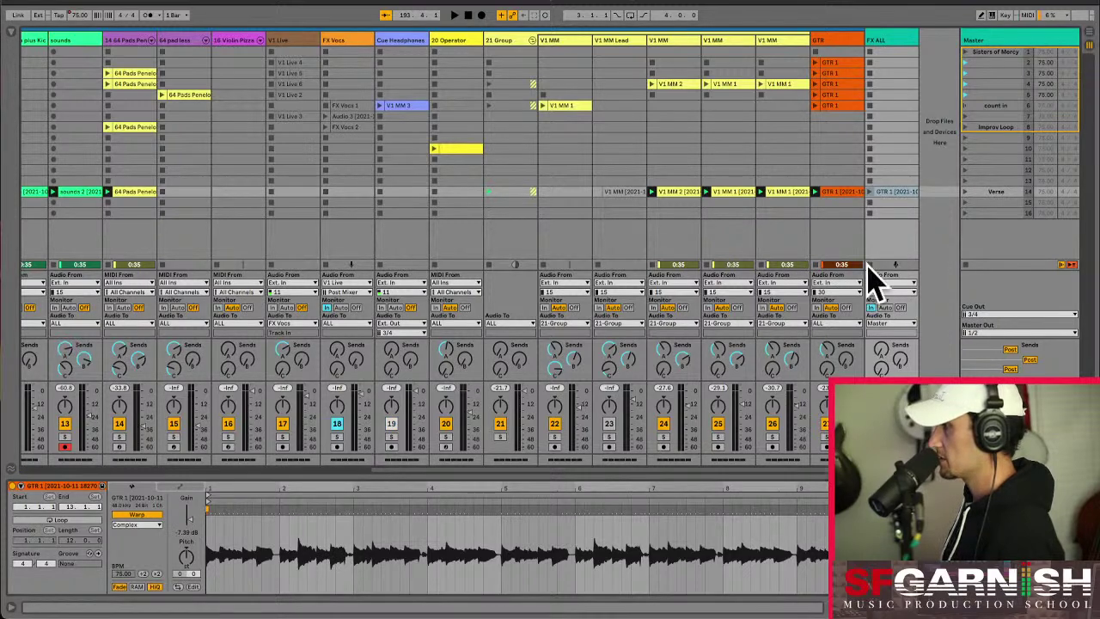
pyautogui.click(871, 191)
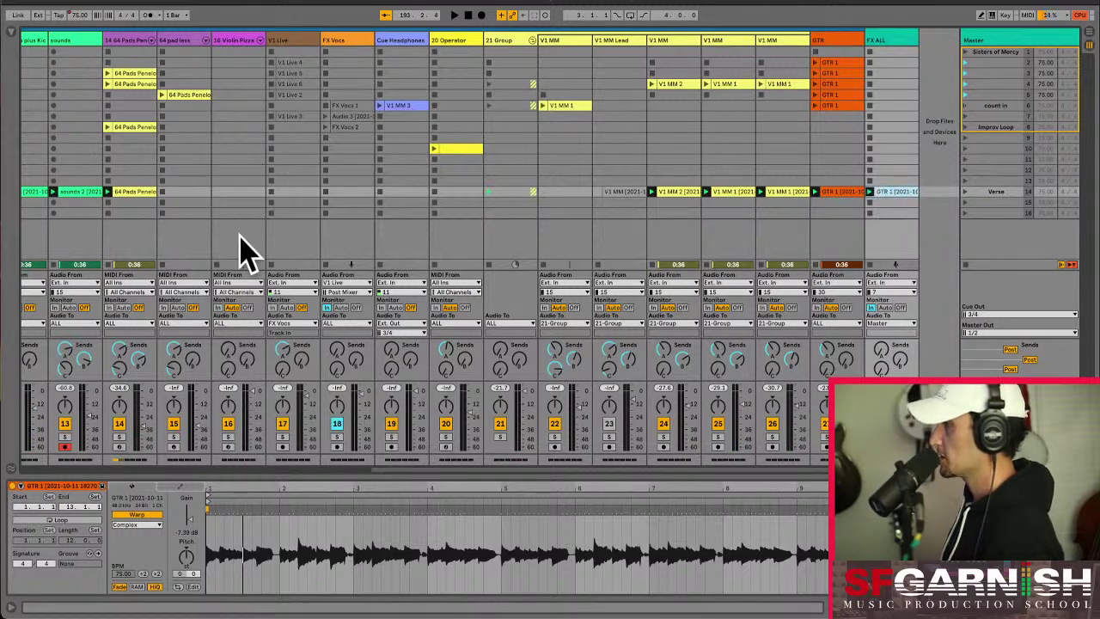
pyautogui.click(909, 193)
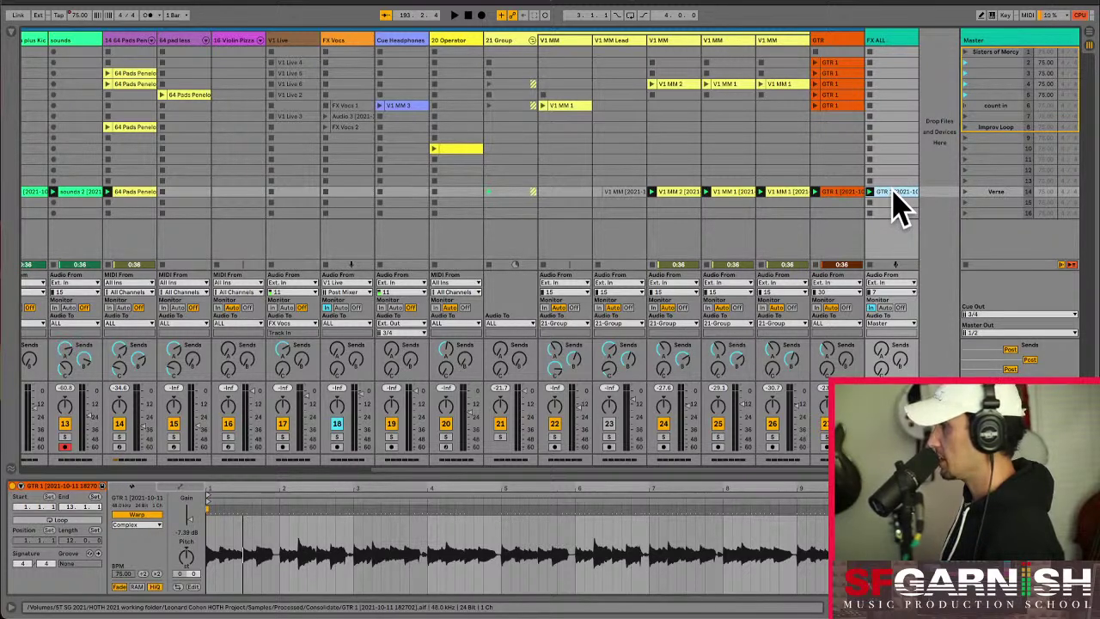
# Show the clip envelopes of the FX ALL track's Verse clip and choose the Effects - Will Marshall rack as the envelope's device.
pyautogui.click(181, 487)
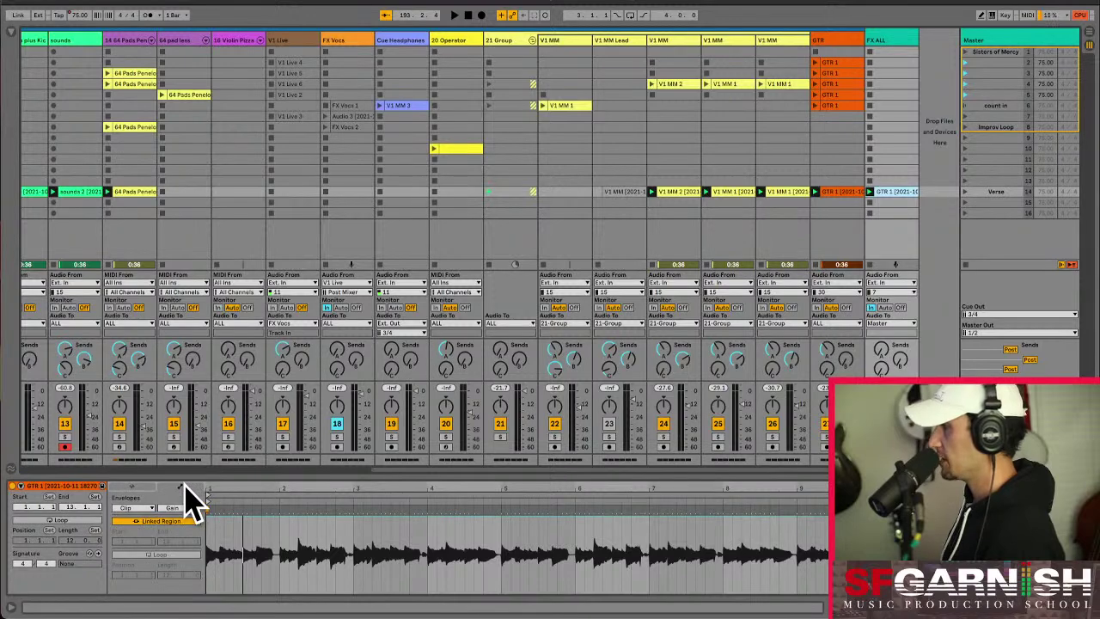
pyautogui.click(137, 508)
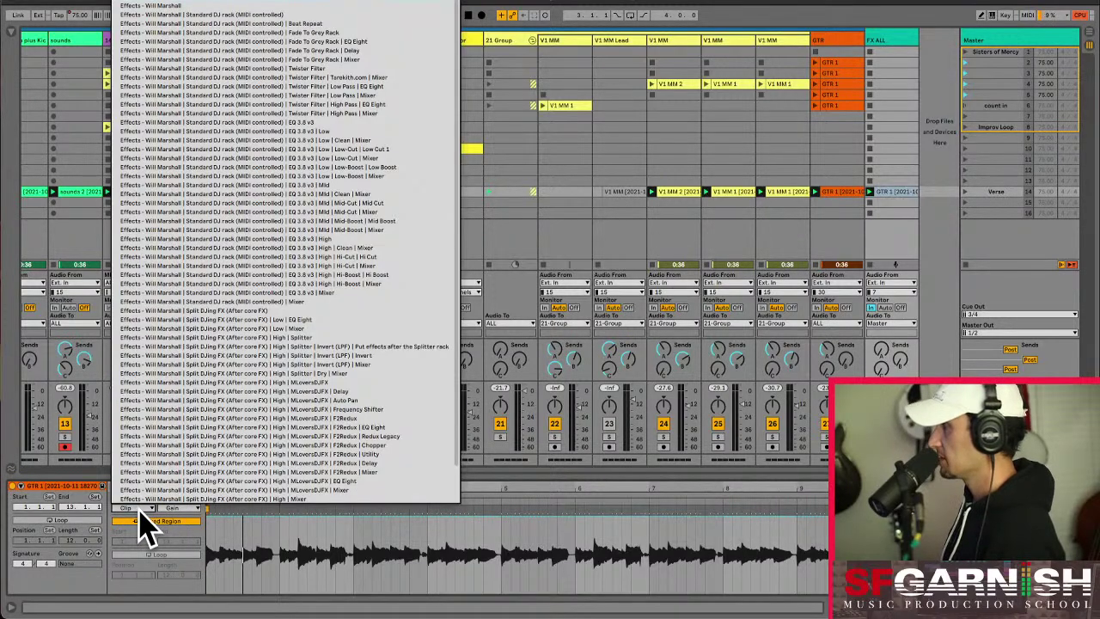
pyautogui.click(174, 5)
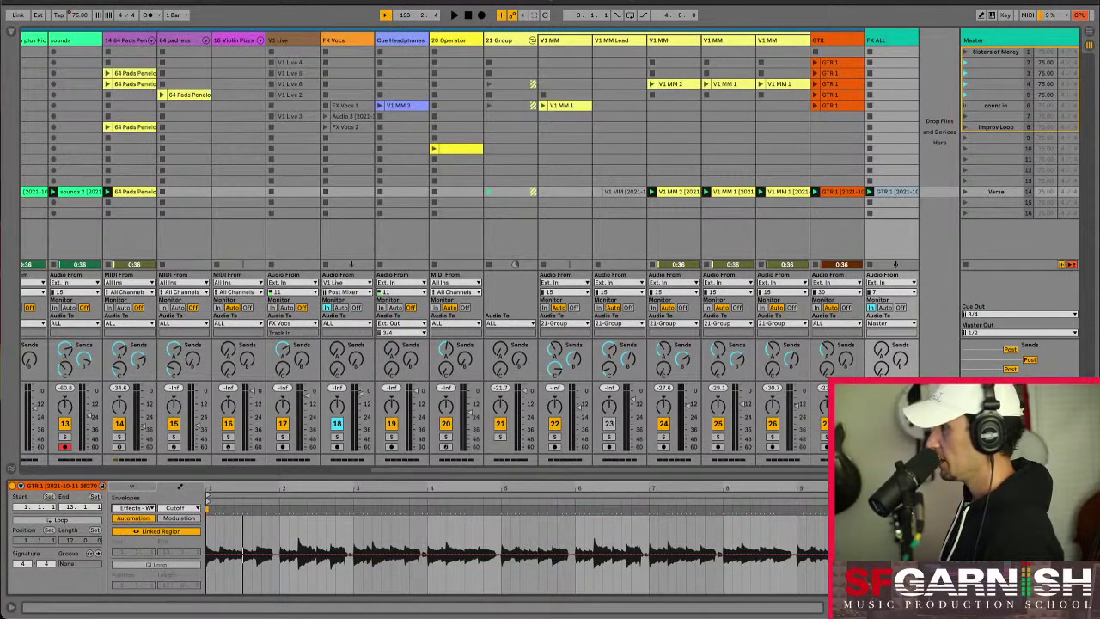
# Compare the effects device chains on the Master and FX ALL tracks.
pyautogui.hotkey('shift', 'Tab')
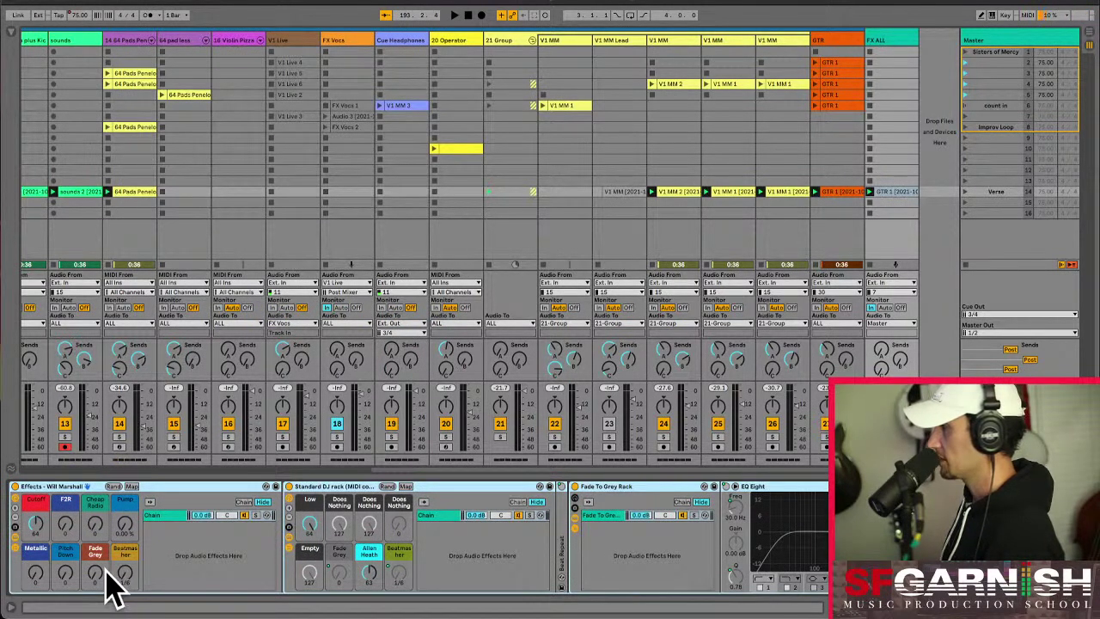
pyautogui.click(992, 34)
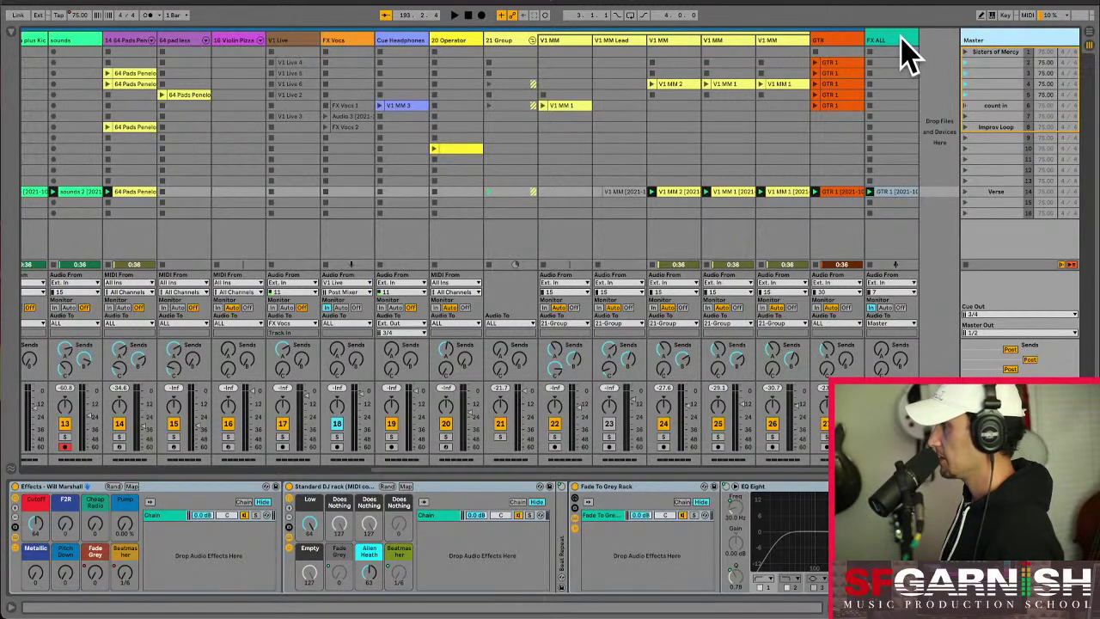
pyautogui.click(909, 53)
pyautogui.click(1002, 43)
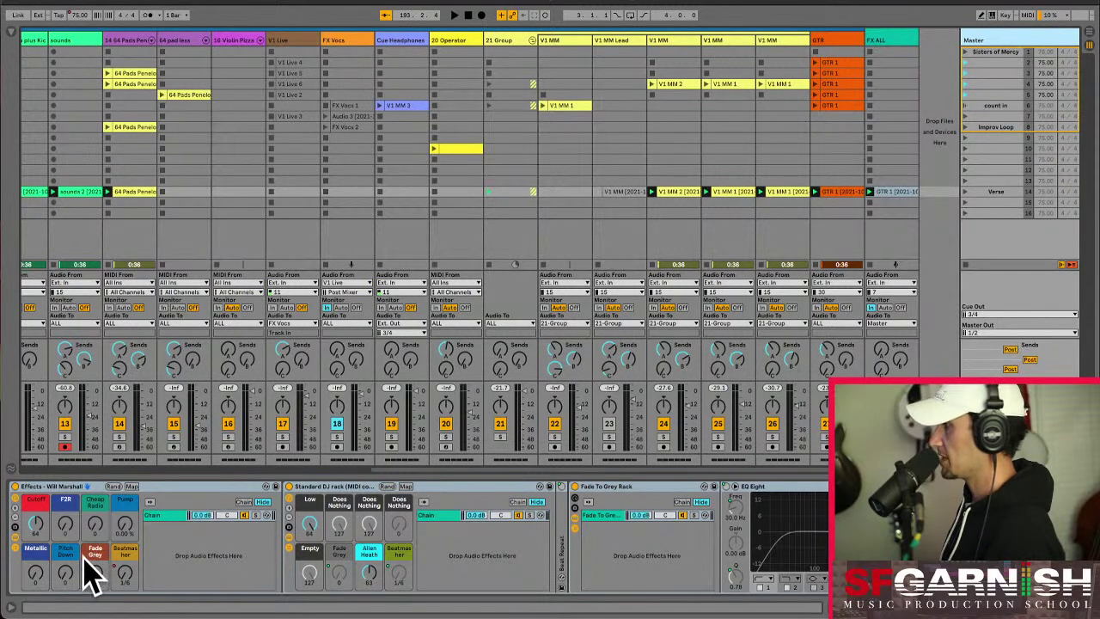
pyautogui.click(891, 39)
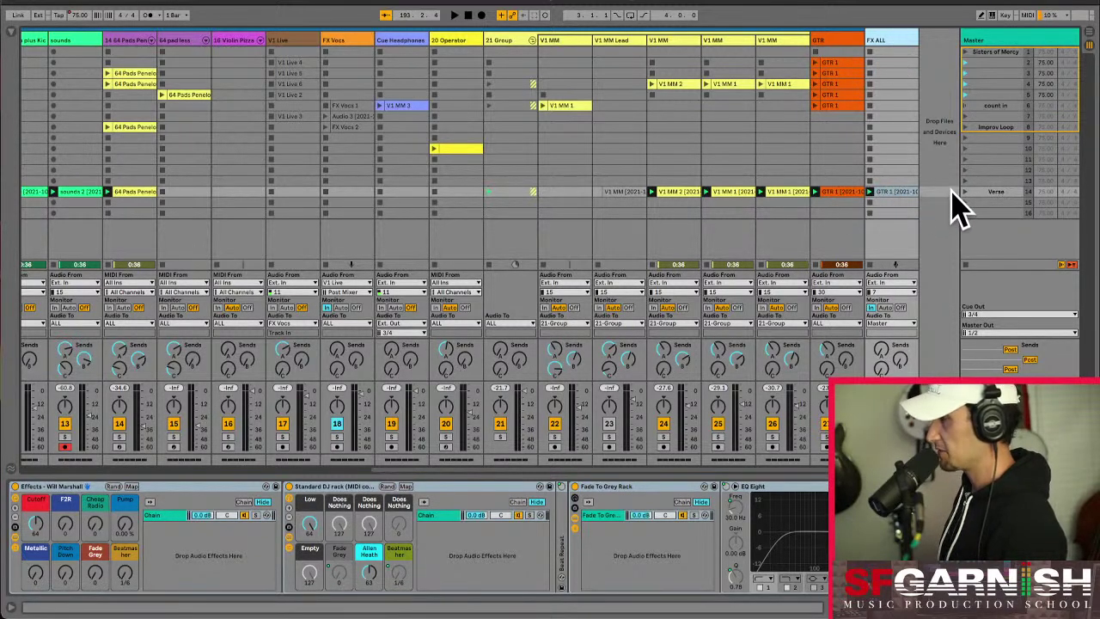
# Switch to the arrangement, place the insert marker at the Verse locator at bar 193 and play briefly from there.
pyautogui.press('Tab')
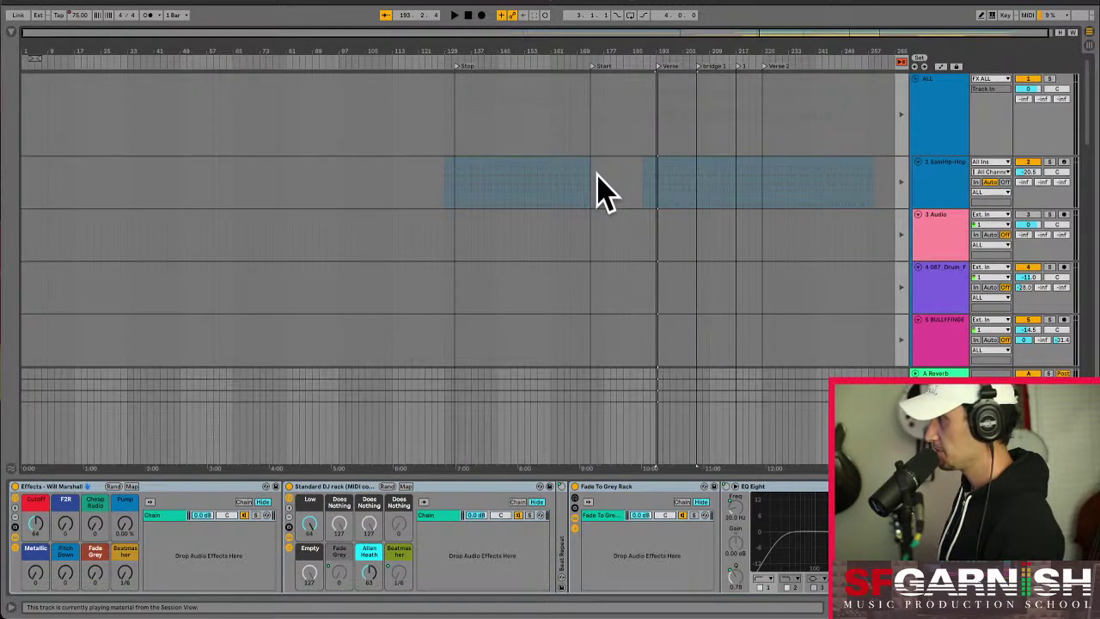
pyautogui.click(656, 200)
pyautogui.press('+')
pyautogui.press('+')
pyautogui.press('+')
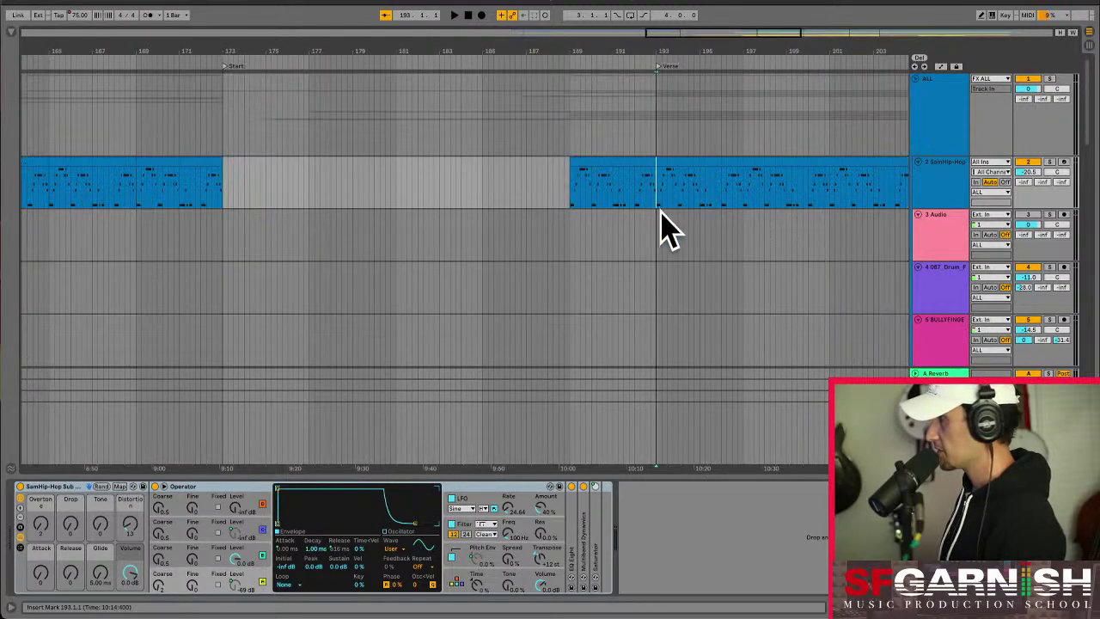
pyautogui.hscroll(5, 663, 226)
pyautogui.scroll(-3, 662, 215)
pyautogui.press('space')
pyautogui.scroll(-10, 662, 213)
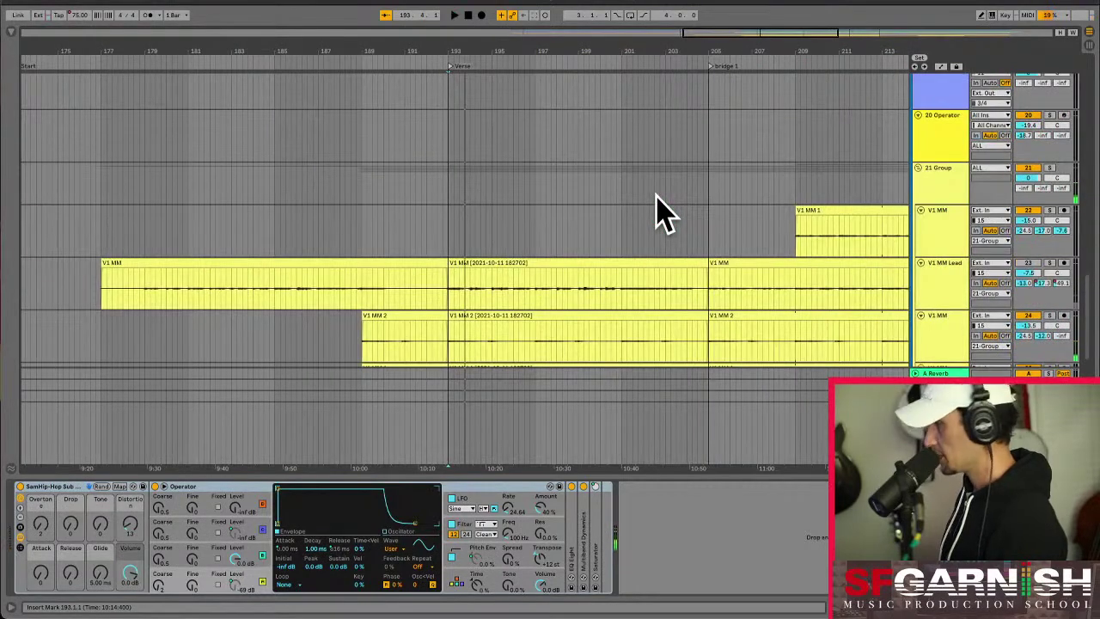
# Show the automation lanes and display the Master track's Beatmasher and Fade Grey automation around the Verse.
pyautogui.press('a')
pyautogui.click(448, 441)
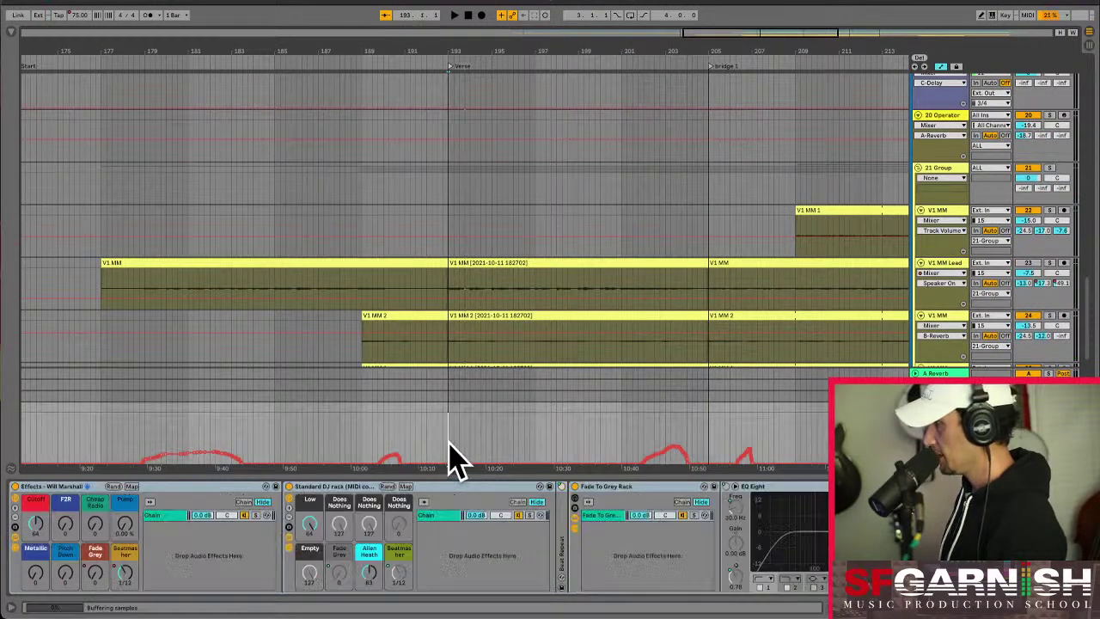
pyautogui.click(125, 575)
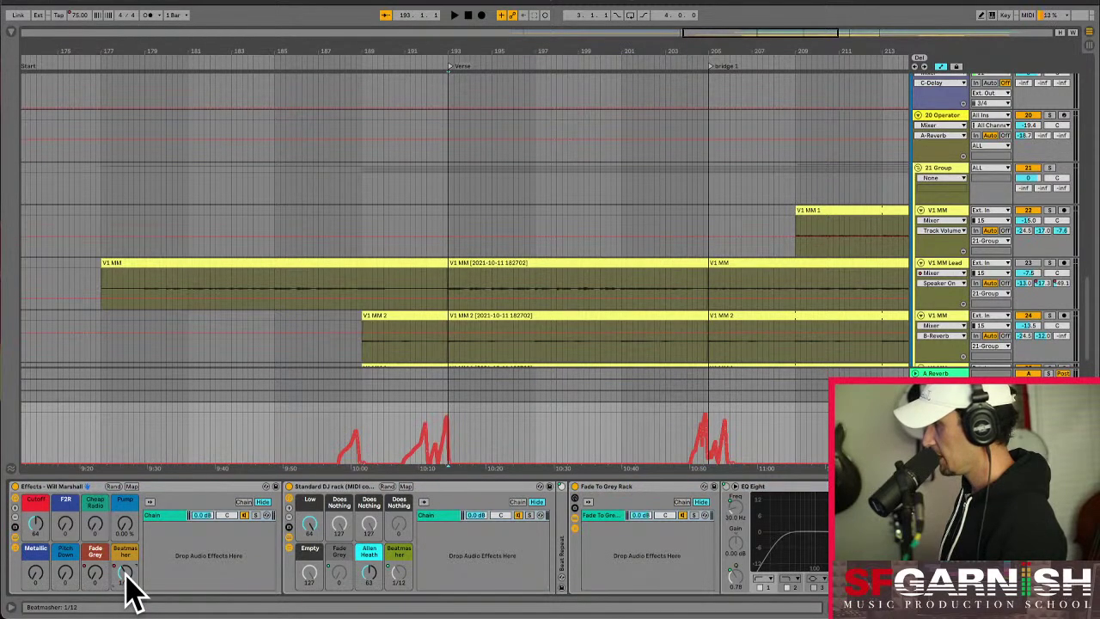
pyautogui.click(94, 572)
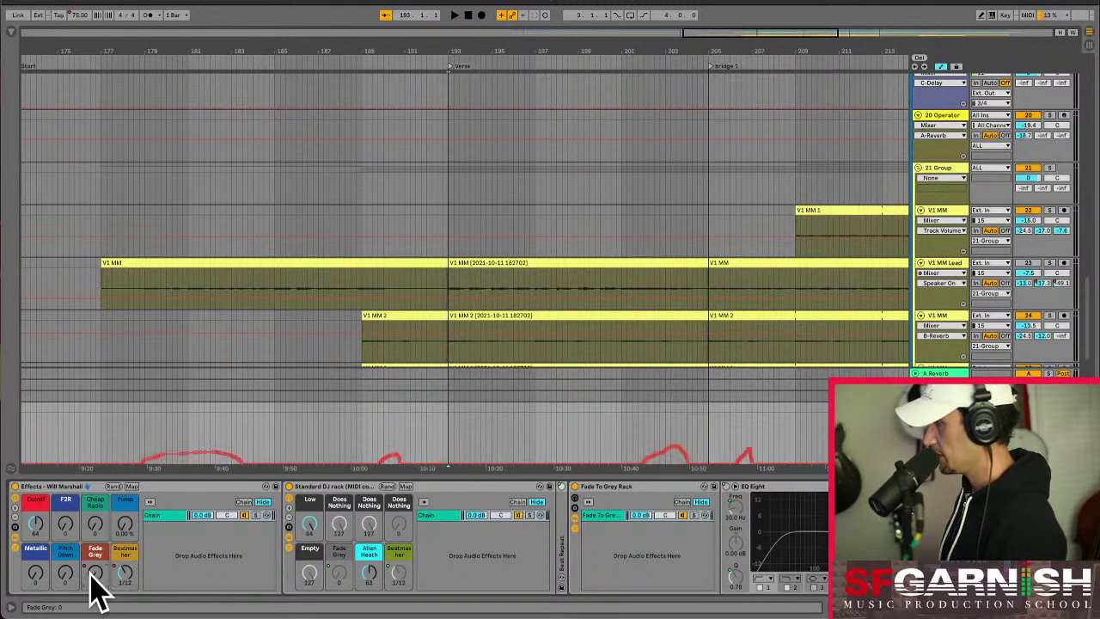
# Extend the Master's Fade Grey automation swell before bridge 1 so it rises to about 49 and falls at the locator.
pyautogui.click(645, 453)
pyautogui.moveTo(705, 453); pyautogui.dragTo(709, 453)
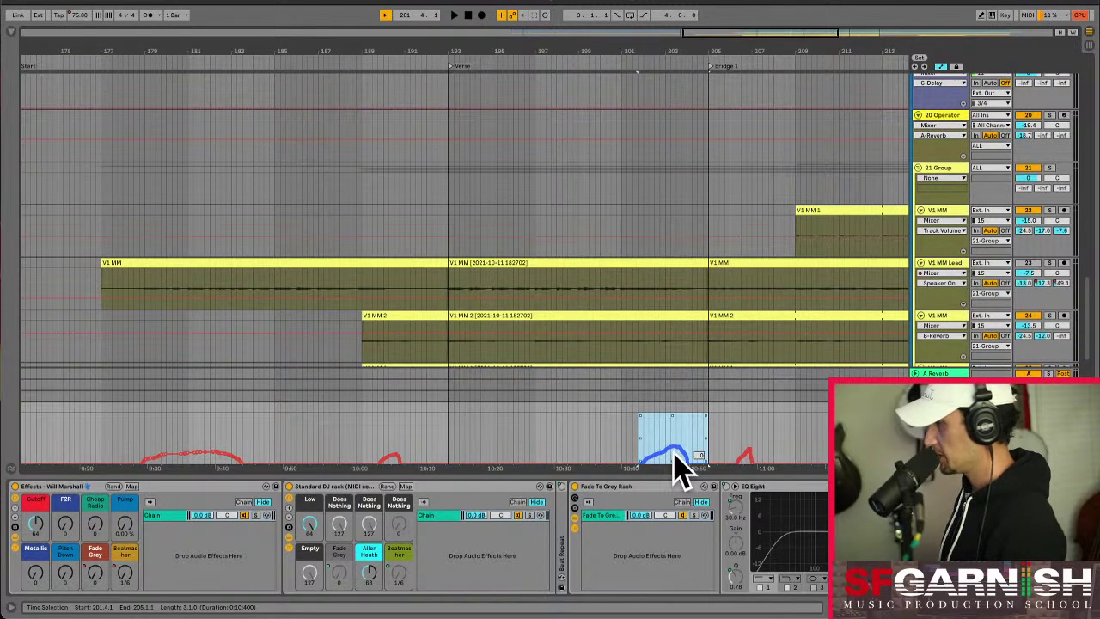
pyautogui.click(697, 447)
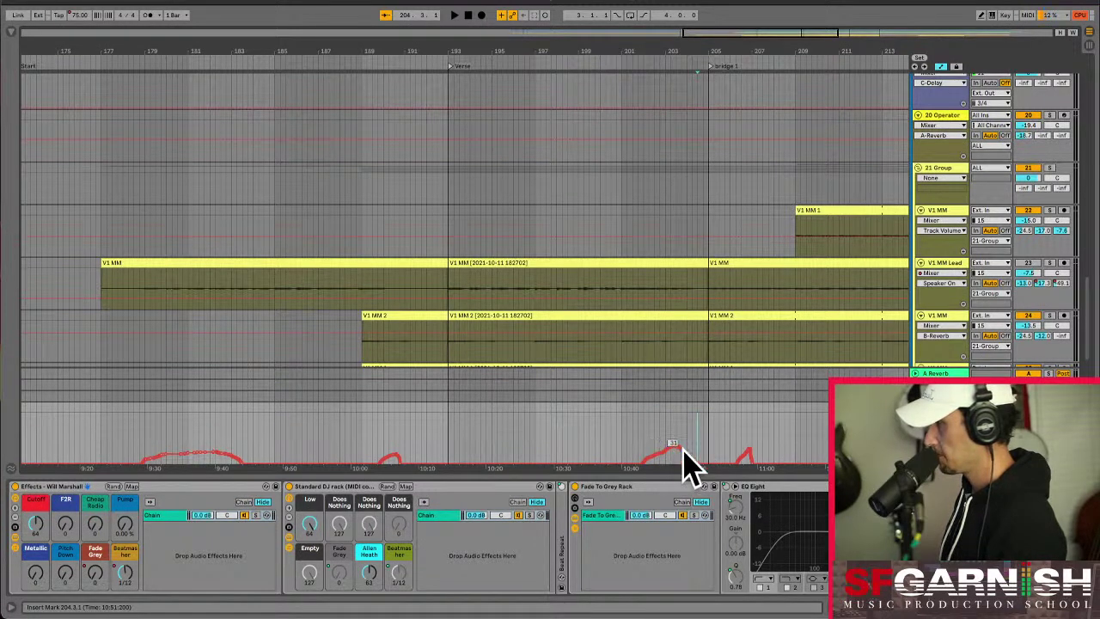
pyautogui.moveTo(707, 460)
pyautogui.mouseDown()
pyautogui.moveTo(683, 468)
pyautogui.moveTo(709, 449)
pyautogui.mouseUp()
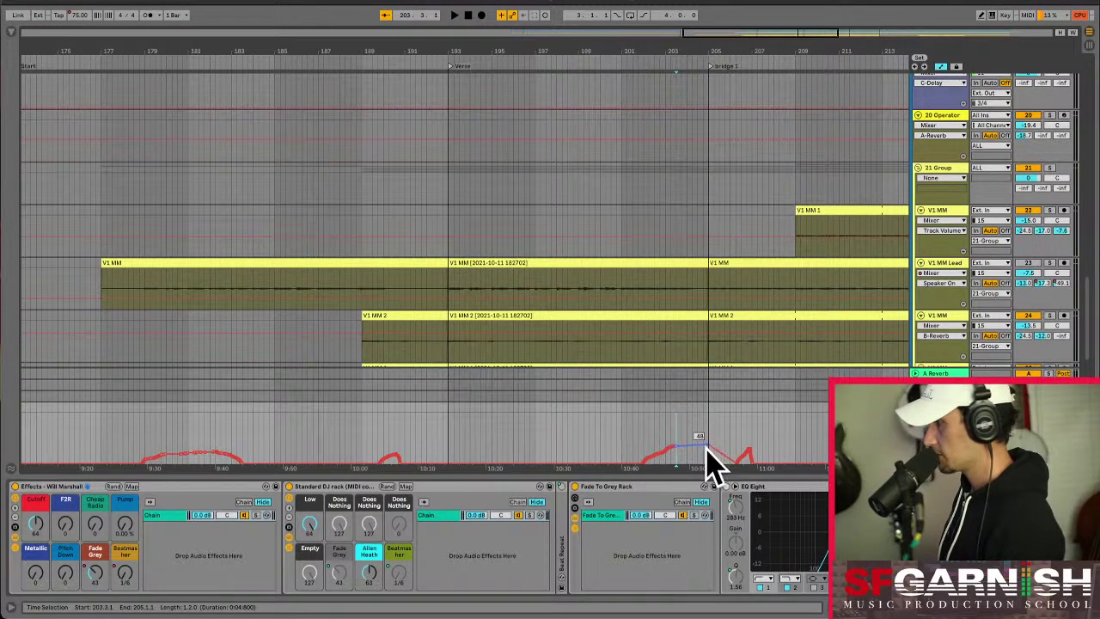
pyautogui.moveTo(701, 453); pyautogui.dragTo(704, 441)
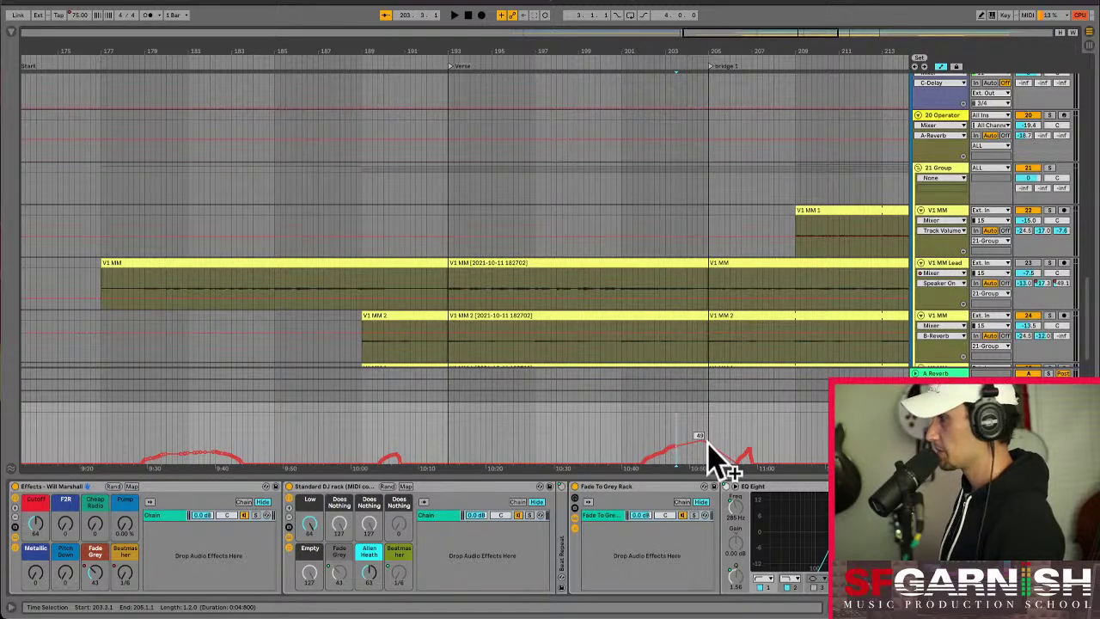
pyautogui.moveTo(706, 447); pyautogui.dragTo(707, 456)
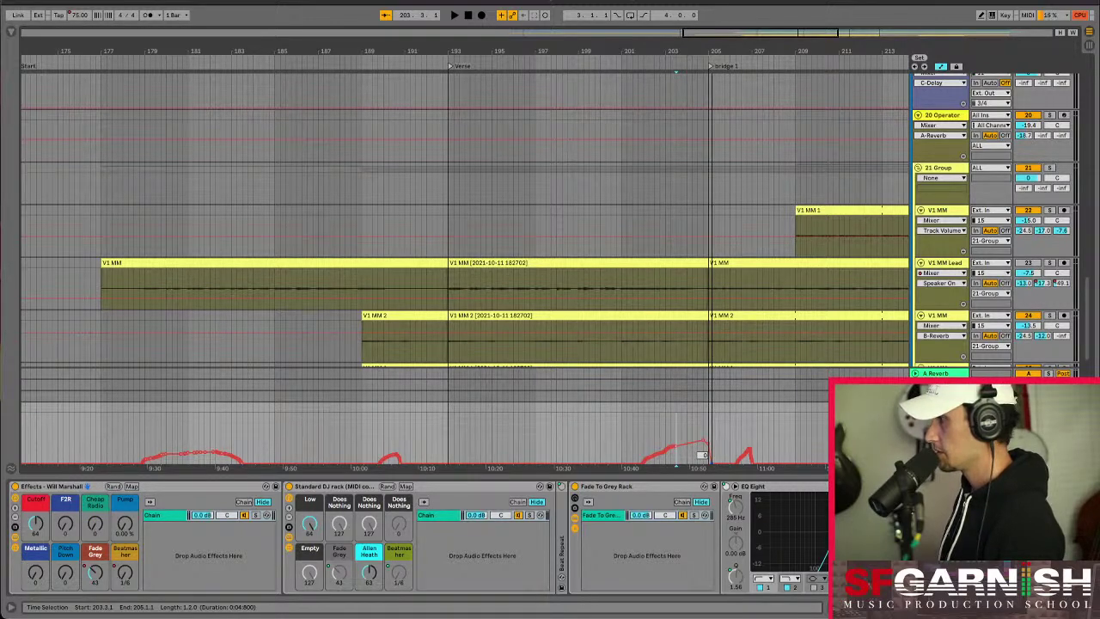
# Refine the end of the Fade Grey swell so it drops steeply to zero at the bridge 1 locator at bar 205.
pyautogui.scroll(5, 712, 478)
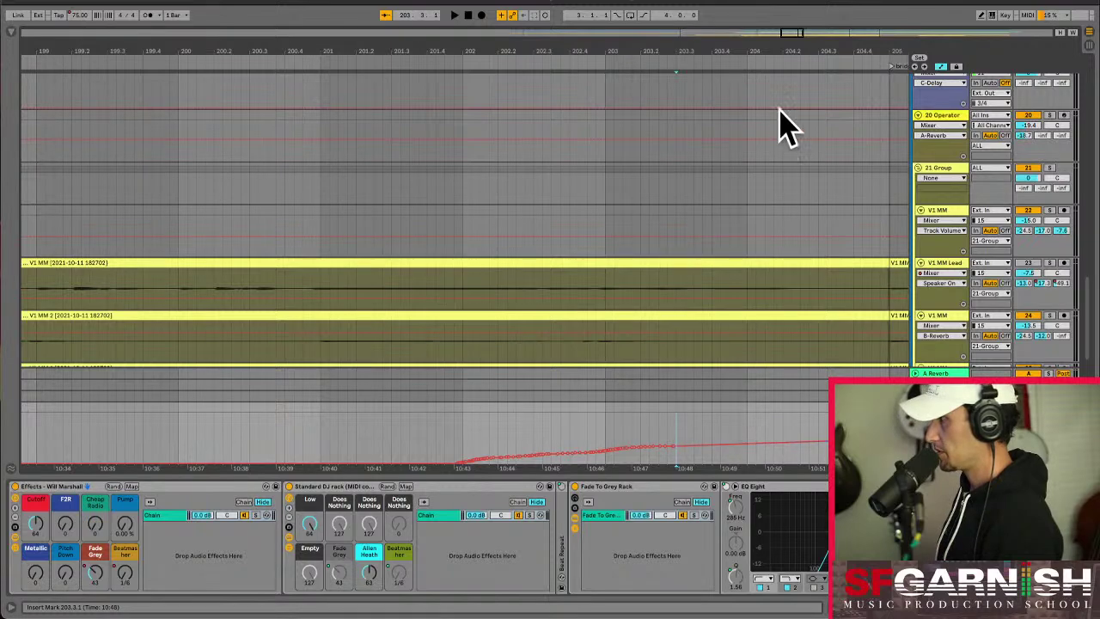
pyautogui.moveTo(785, 34); pyautogui.dragTo(576, 38)
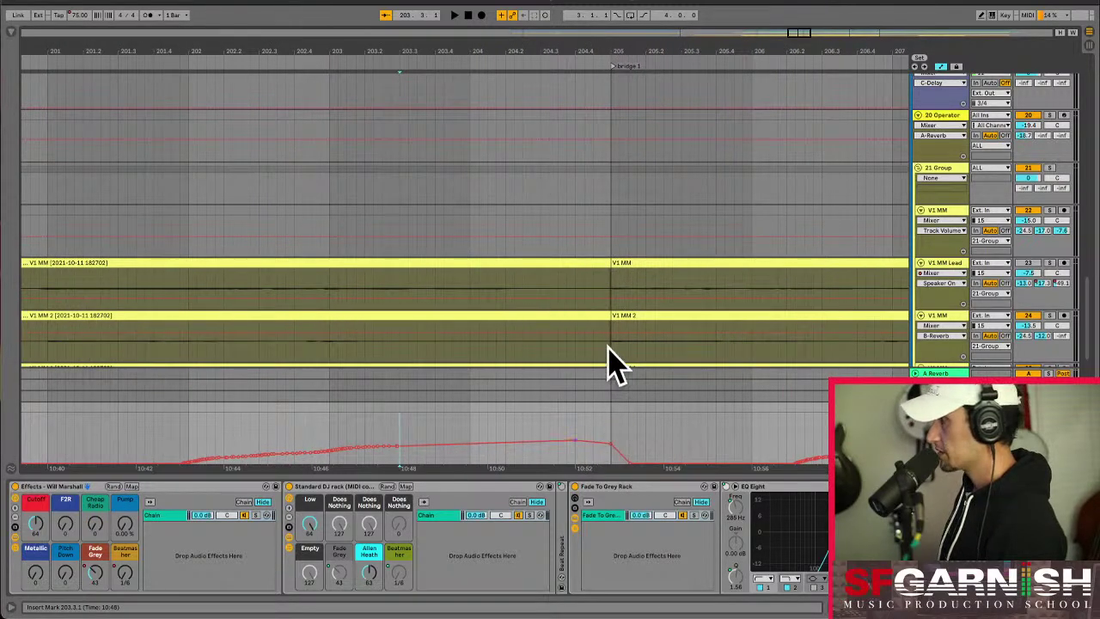
pyautogui.moveTo(599, 453)
pyautogui.mouseDown()
pyautogui.moveTo(614, 476)
pyautogui.moveTo(608, 456)
pyautogui.mouseUp()
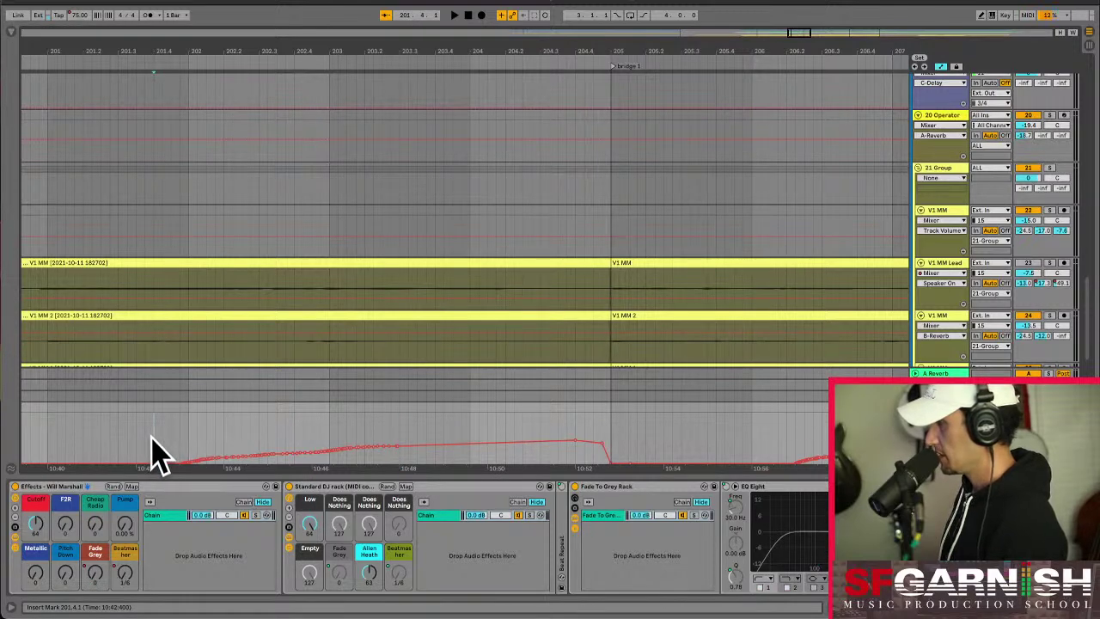
# Play the arrangement from bar 201.4 into bridge 1 to check the edited Fade Grey swell.
pyautogui.moveTo(153, 438); pyautogui.dragTo(608, 442)
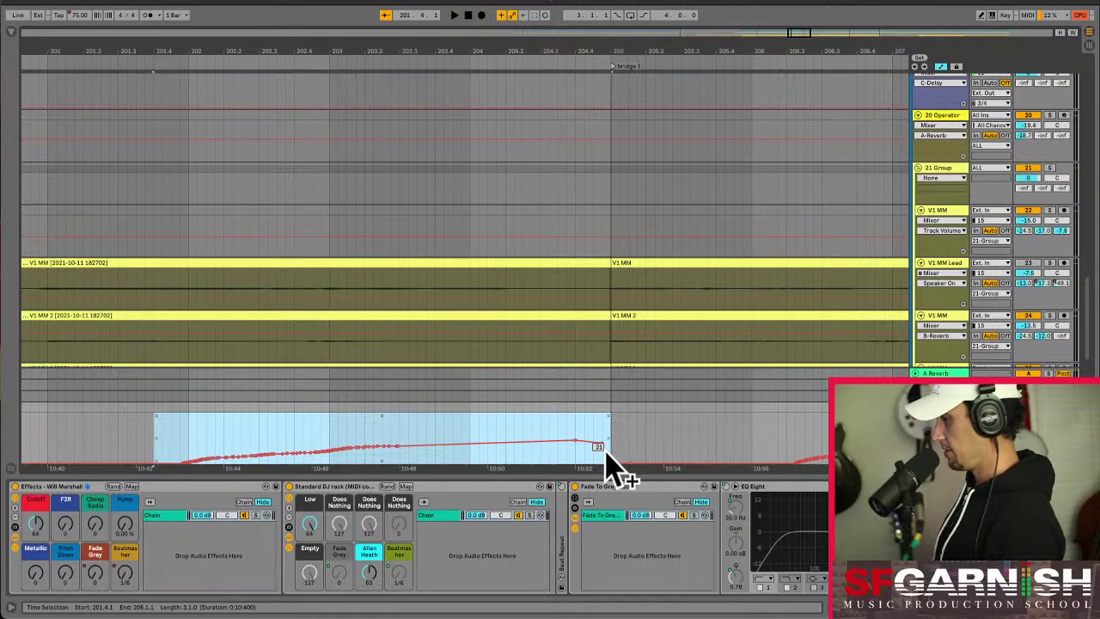
pyautogui.click(146, 459)
pyautogui.press('space')
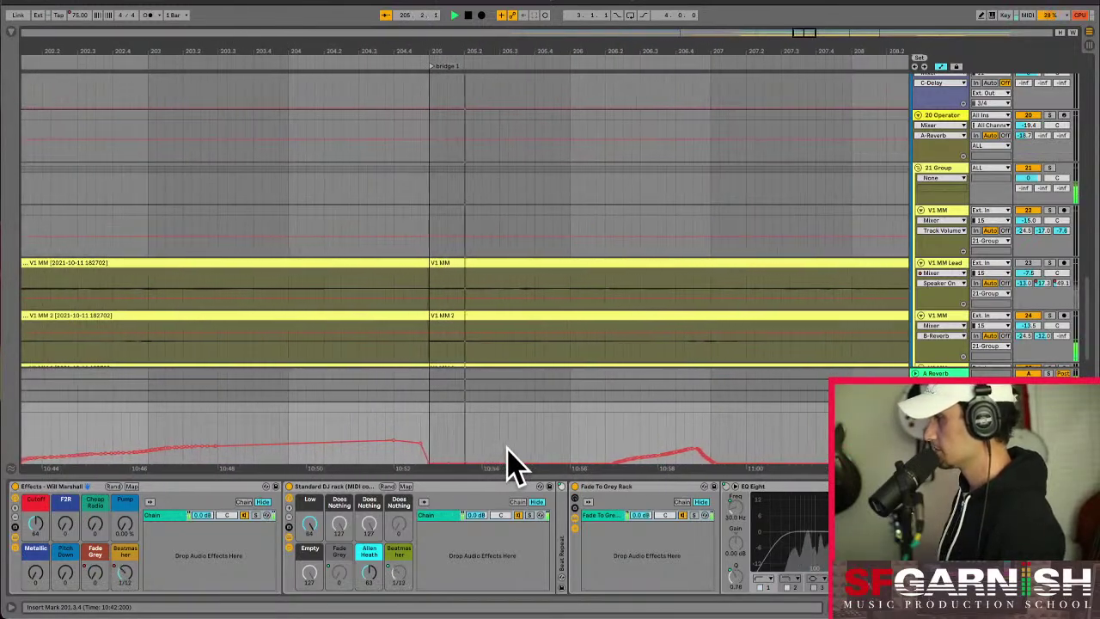
pyautogui.press('space')
pyautogui.click(314, 422)
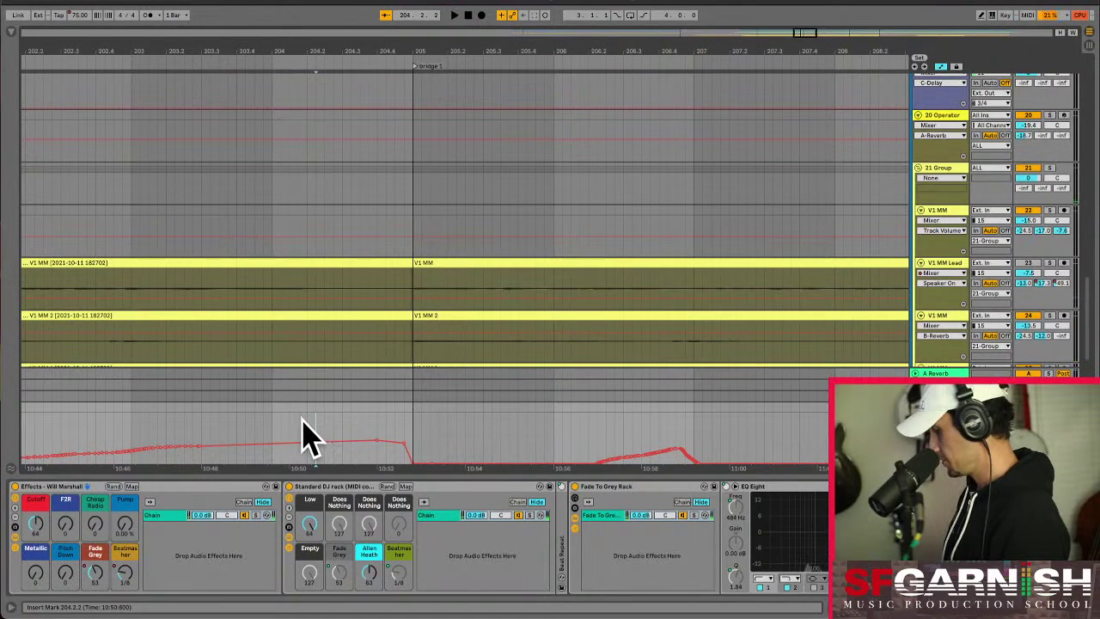
# Compare the Master's Fade Grey and Beatmasher automation across the Verse from bar 193 to bar 205.
pyautogui.scroll(-5, 305, 434)
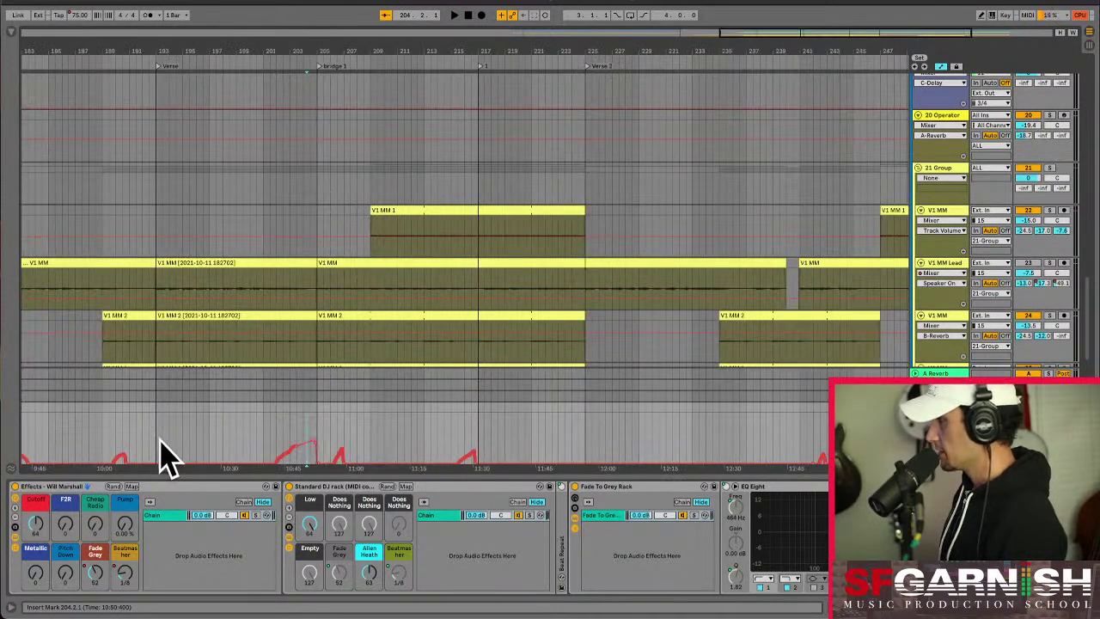
pyautogui.click(157, 436)
pyautogui.moveTo(157, 436); pyautogui.dragTo(318, 443)
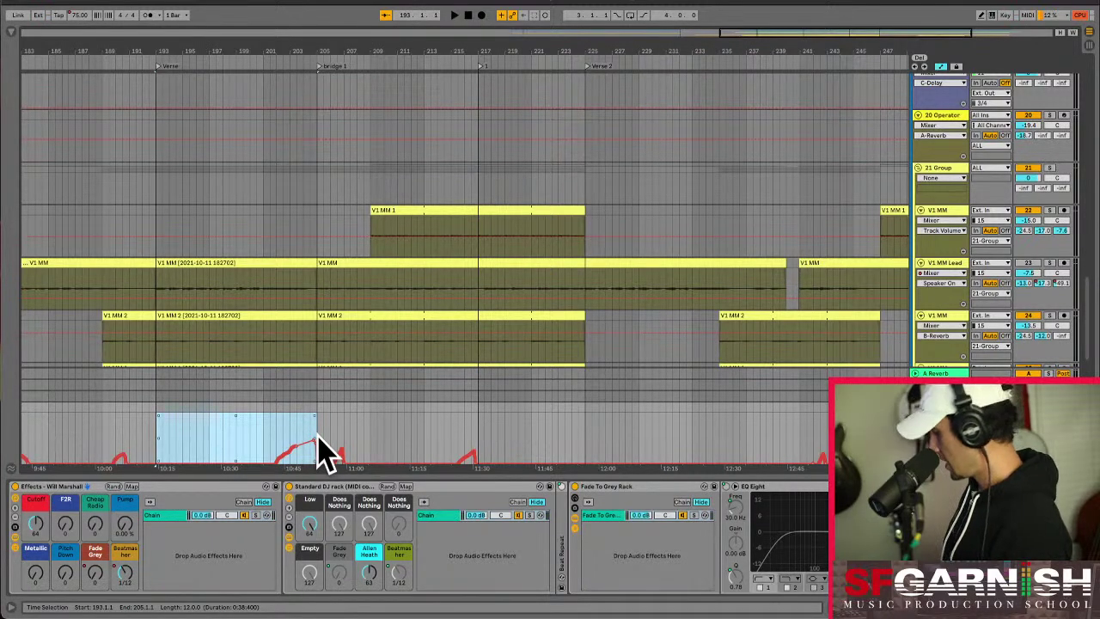
pyautogui.click(97, 571)
pyautogui.click(125, 573)
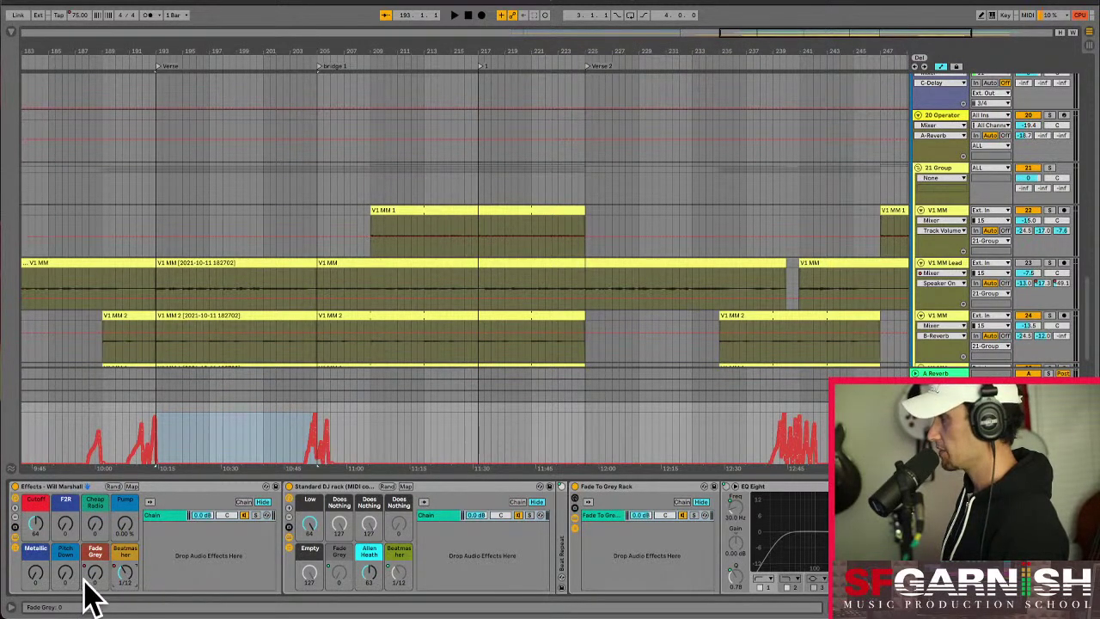
pyautogui.click(96, 573)
pyautogui.click(160, 455)
pyautogui.moveTo(182, 456); pyautogui.dragTo(275, 440)
pyautogui.press('super+z')
# Copy the Master's Fade Grey automation from bars 193 to 205 into the Fade Grey envelope of the FX ALL track's Verse clip.
pyautogui.click(157, 438)
pyautogui.moveTo(156, 436); pyautogui.dragTo(318, 437)
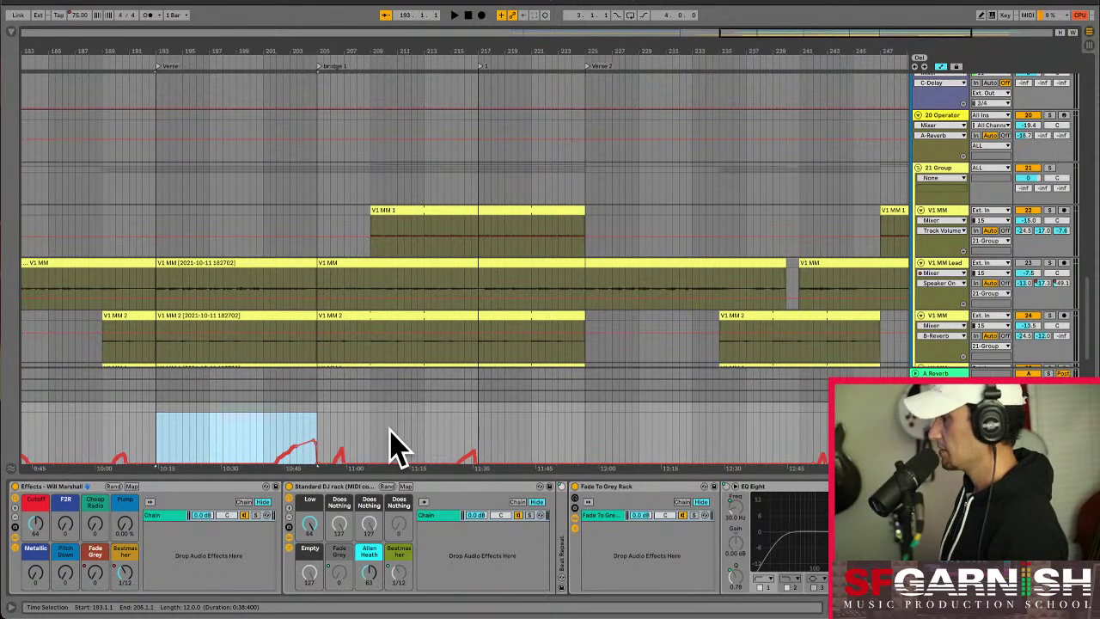
pyautogui.press('Tab')
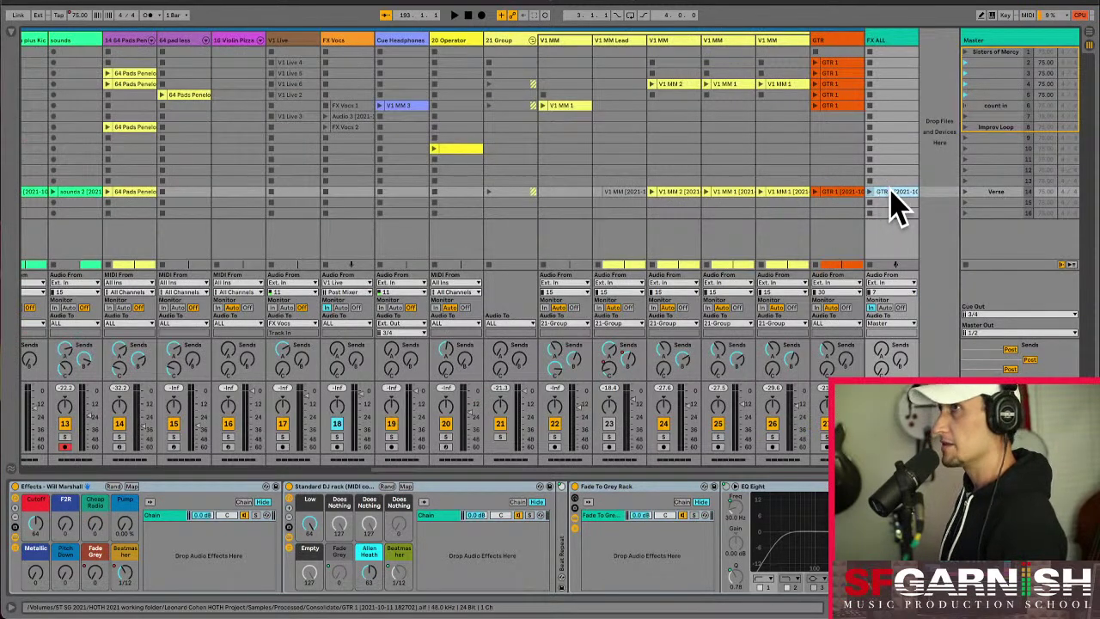
pyautogui.click(891, 192)
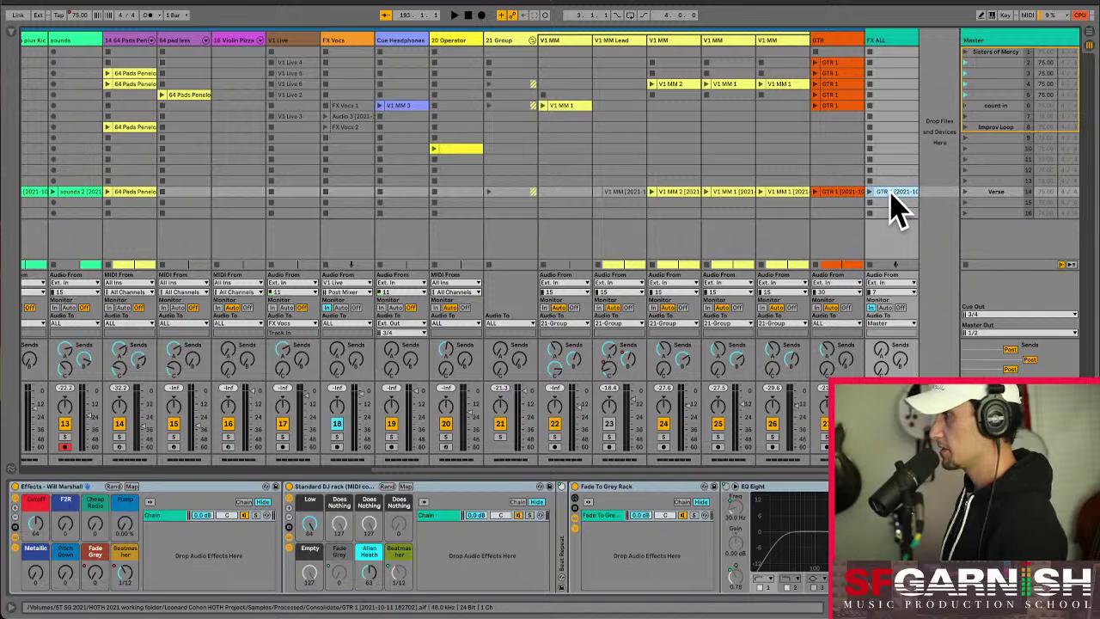
pyautogui.hotkey('shift', 'Tab')
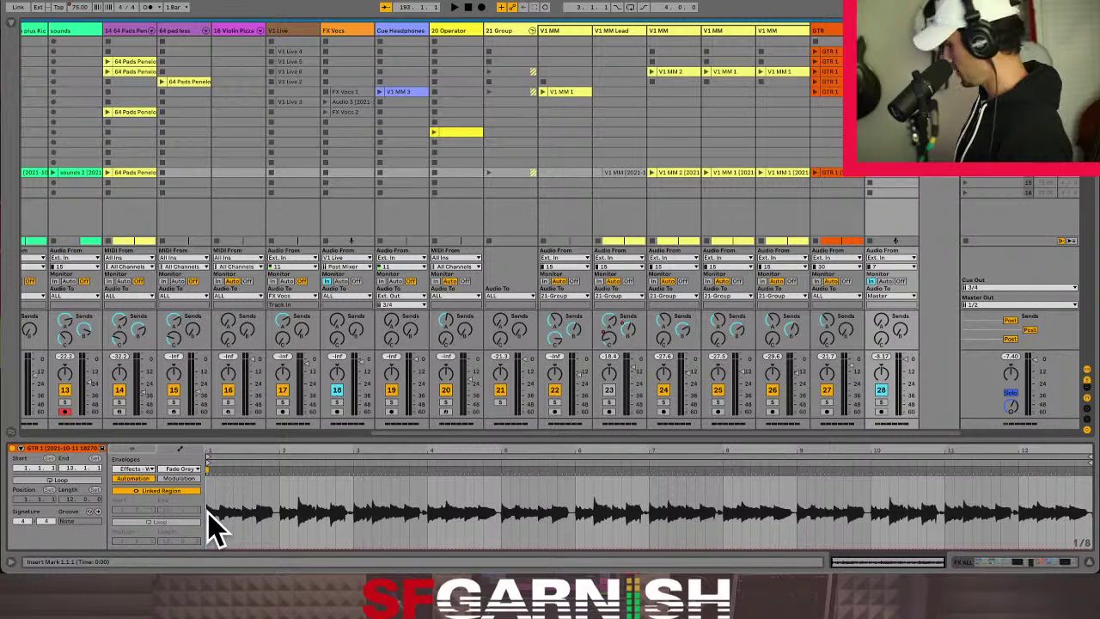
pyautogui.hotkey('ctrl', 'a')
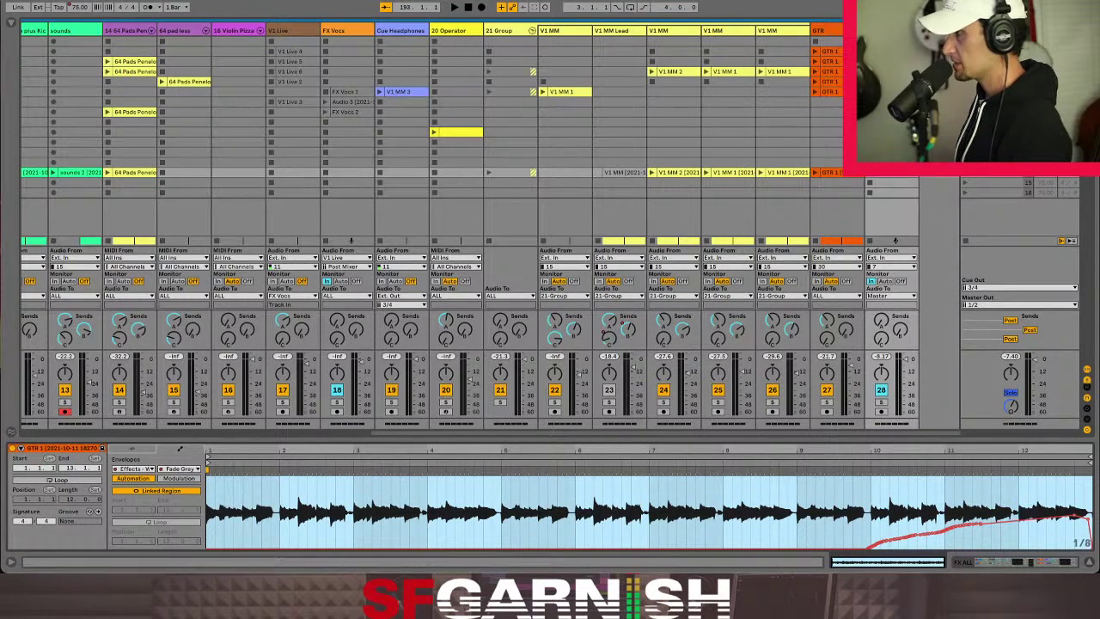
# Display the Master's Beatmasher automation around the Verse in the arrangement.
pyautogui.click(684, 242)
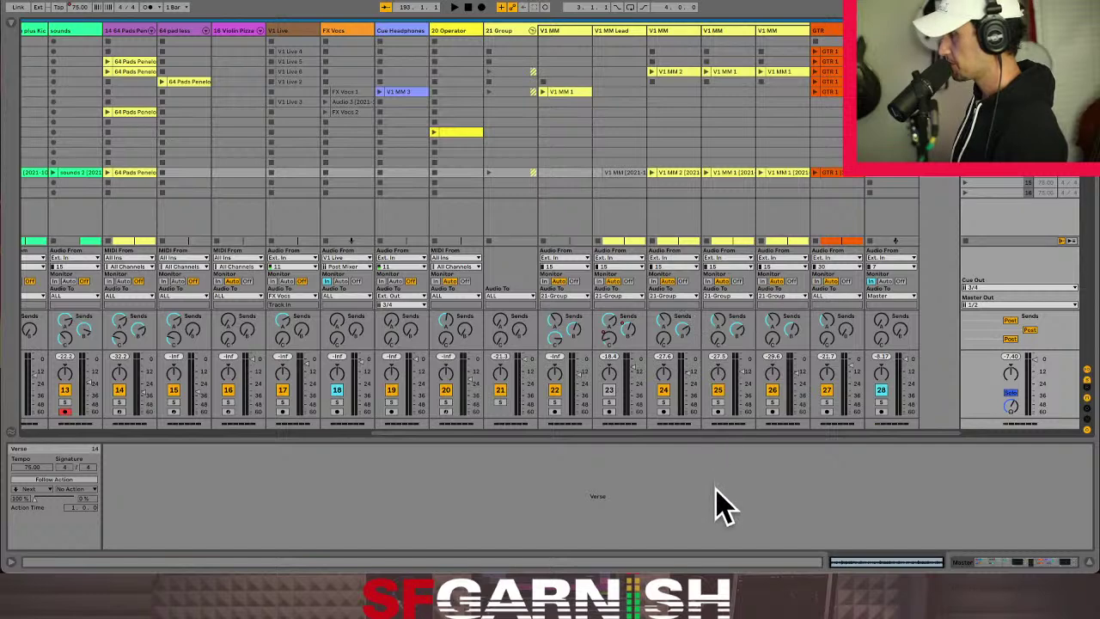
pyautogui.press('Tab')
pyautogui.click(238, 407)
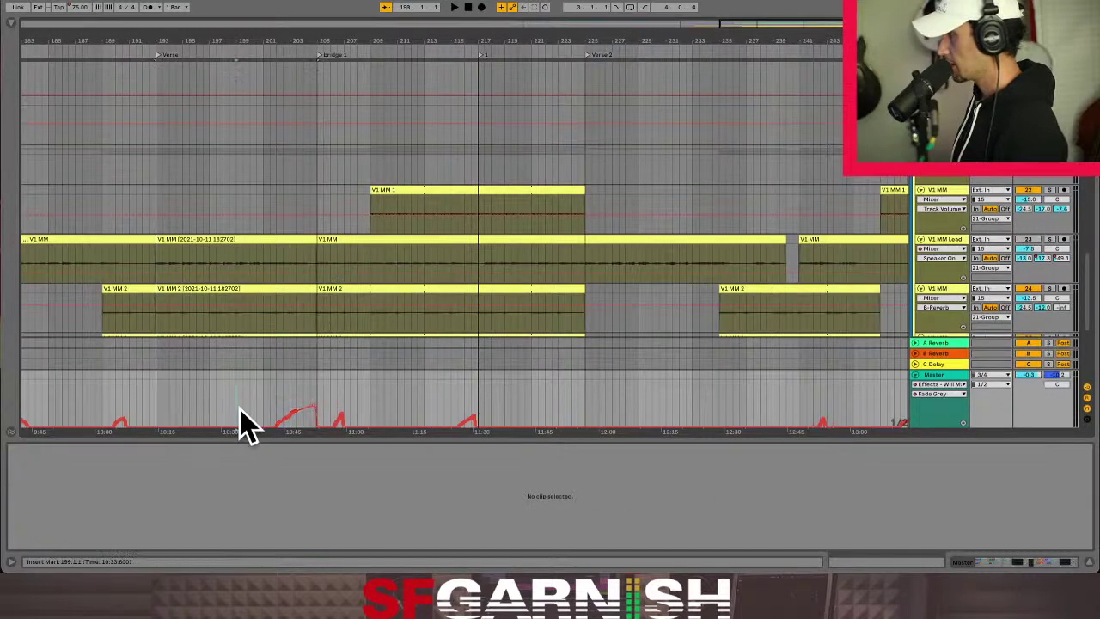
pyautogui.click(999, 561)
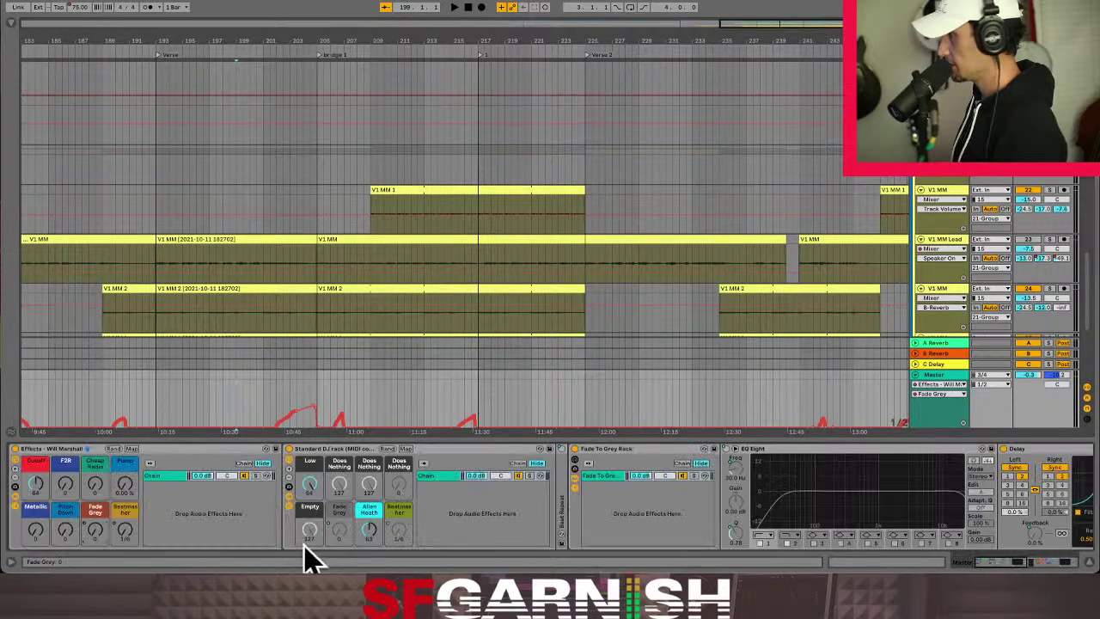
pyautogui.click(123, 535)
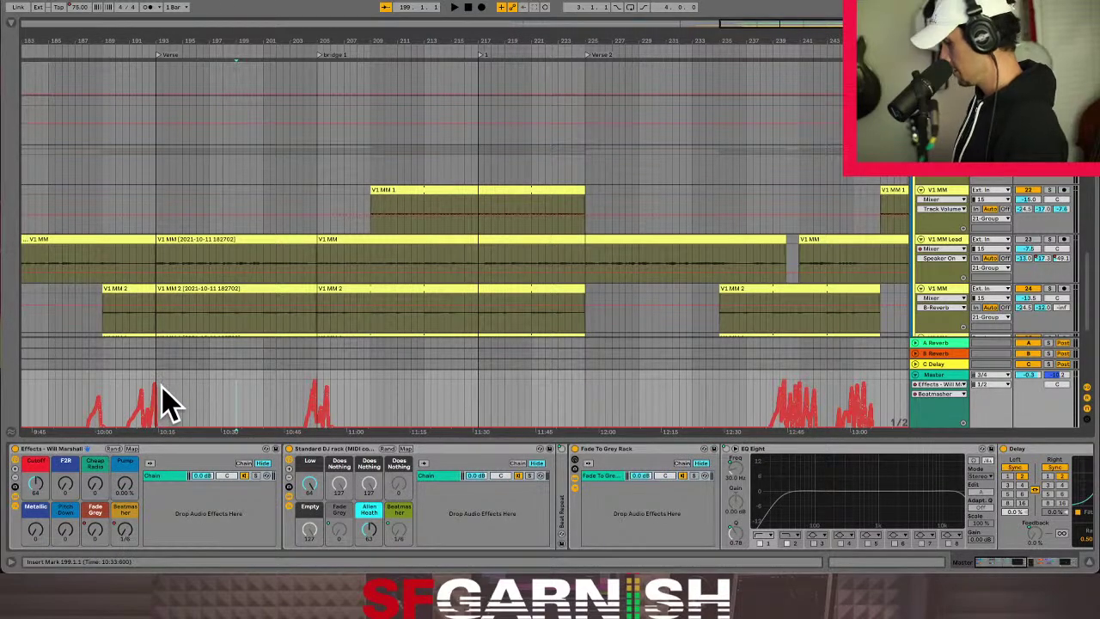
# Drop the Master's Beatmasher automation to its minimum at the Verse locator at bar 193.
pyautogui.press('+')
pyautogui.press('+')
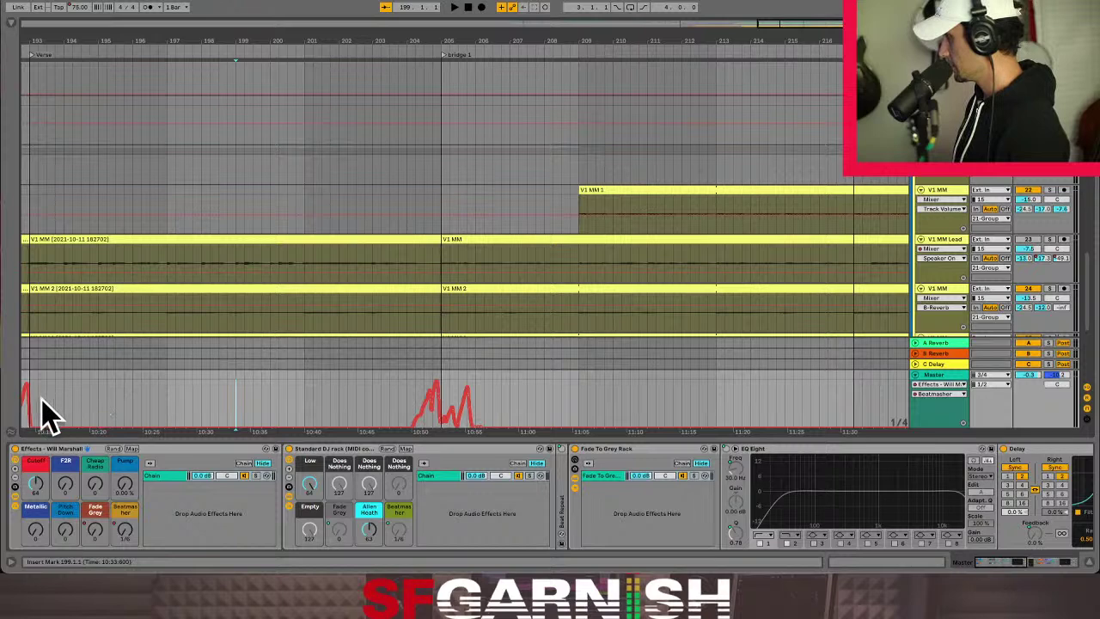
pyautogui.moveTo(40, 399); pyautogui.dragTo(53, 421)
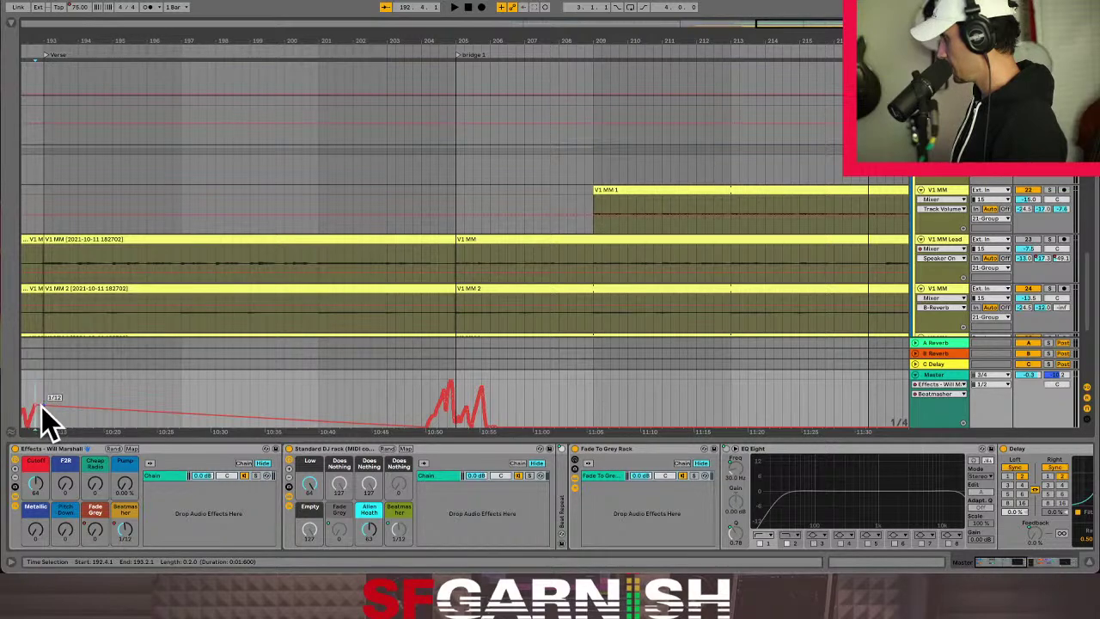
pyautogui.moveTo(49, 421); pyautogui.dragTo(49, 426)
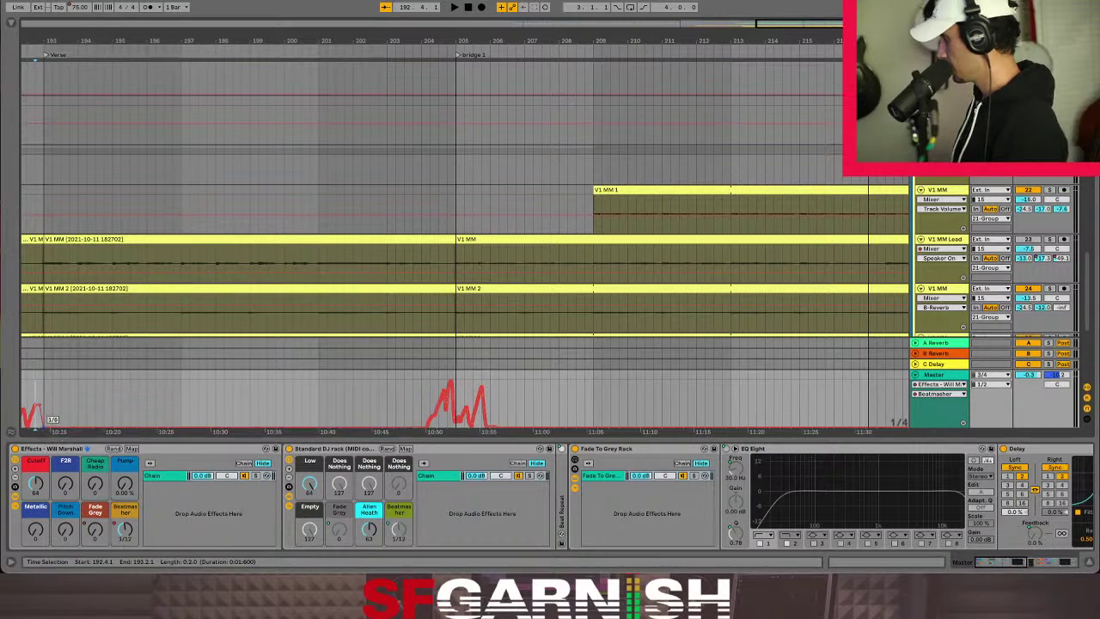
pyautogui.click(48, 412)
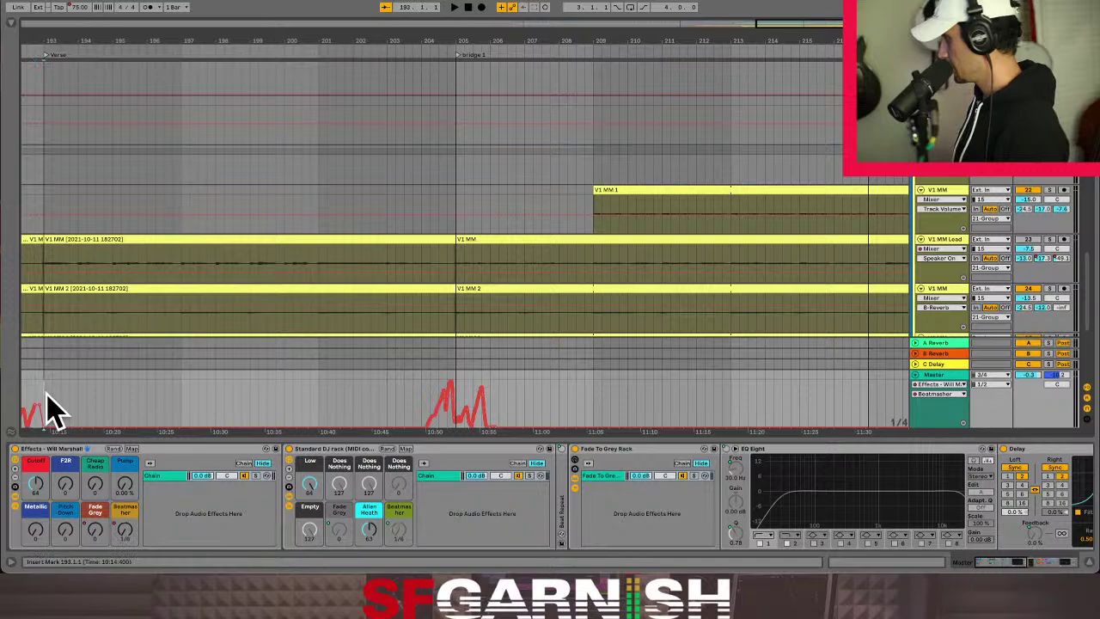
# Bring the Master's Beatmasher automation down to its minimum between 204.4.4 and 205.1.2, across the bridge 1 locator.
pyautogui.click(457, 392)
pyautogui.press('+')
pyautogui.press('+')
pyautogui.press('+')
pyautogui.press('+')
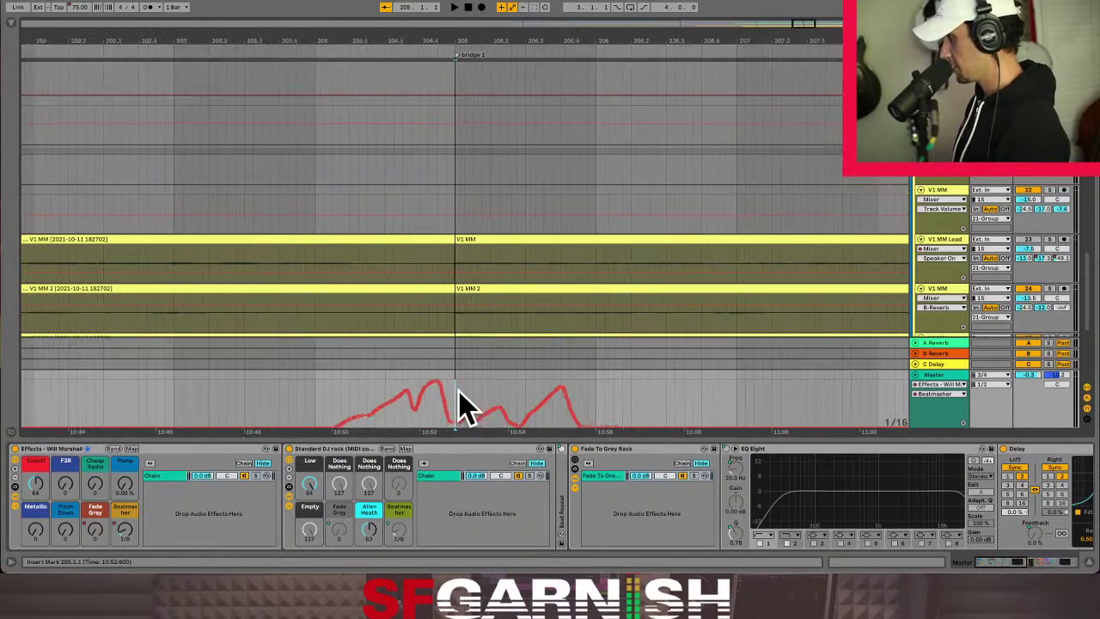
pyautogui.click(461, 410)
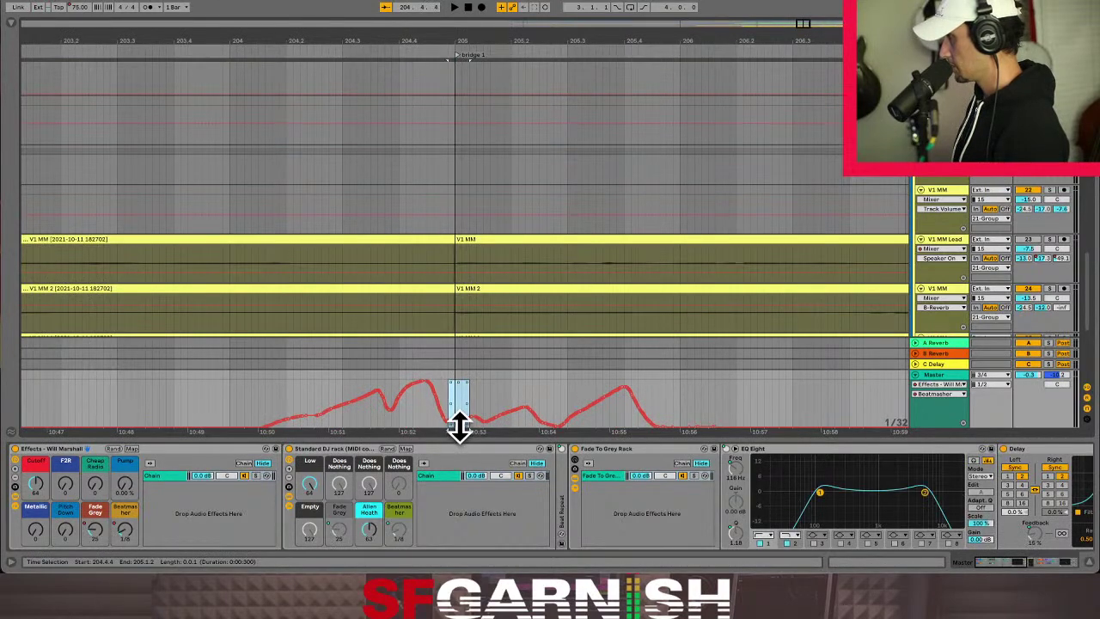
pyautogui.moveTo(460, 420); pyautogui.dragTo(461, 425)
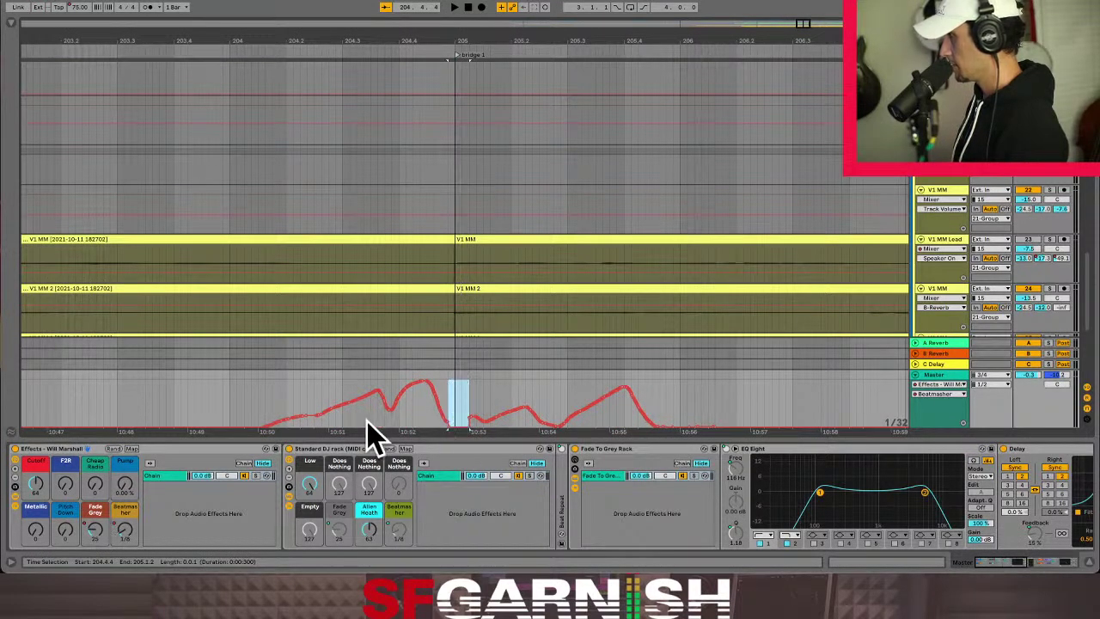
# Copy the Master's Beatmasher automation from bar 193 to bar 205.
pyautogui.click(407, 429)
pyautogui.press('-')
pyautogui.press('-')
pyautogui.press('-')
pyautogui.press('-')
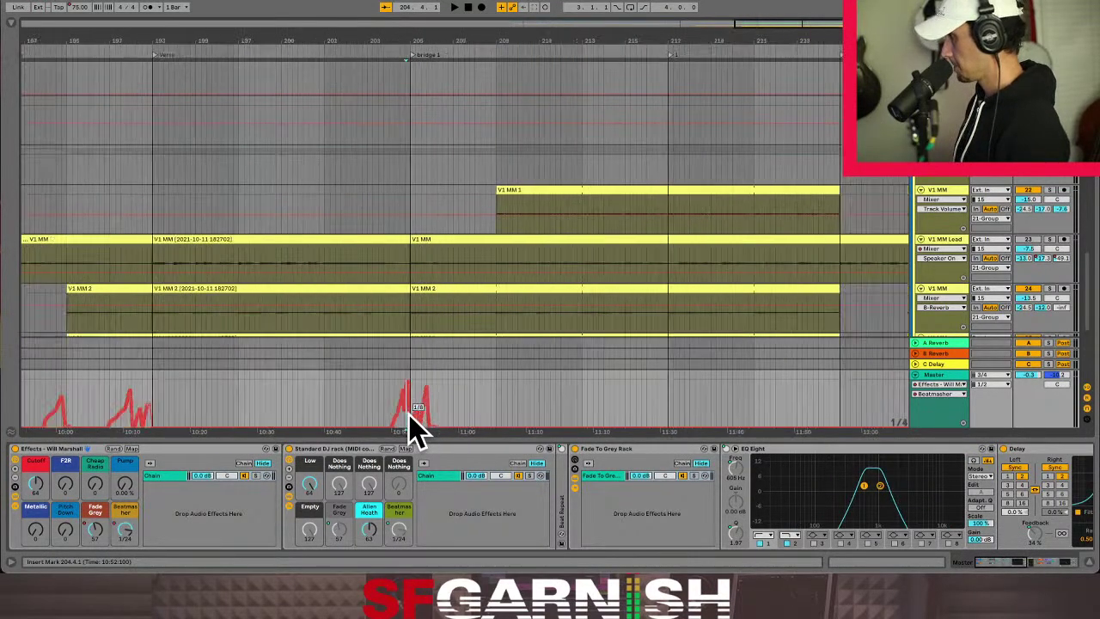
pyautogui.click(154, 404)
pyautogui.moveTo(154, 404); pyautogui.dragTo(412, 417)
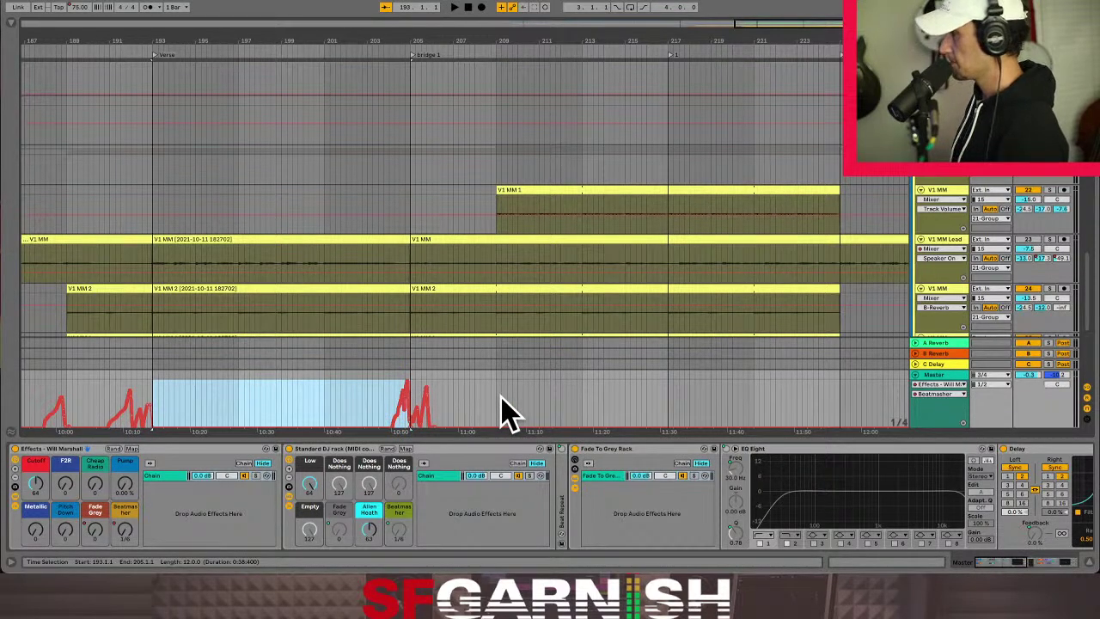
# Paste the copied automation across the Beatmasher envelope of the FX ALL track's Verse clip.
pyautogui.press('Tab')
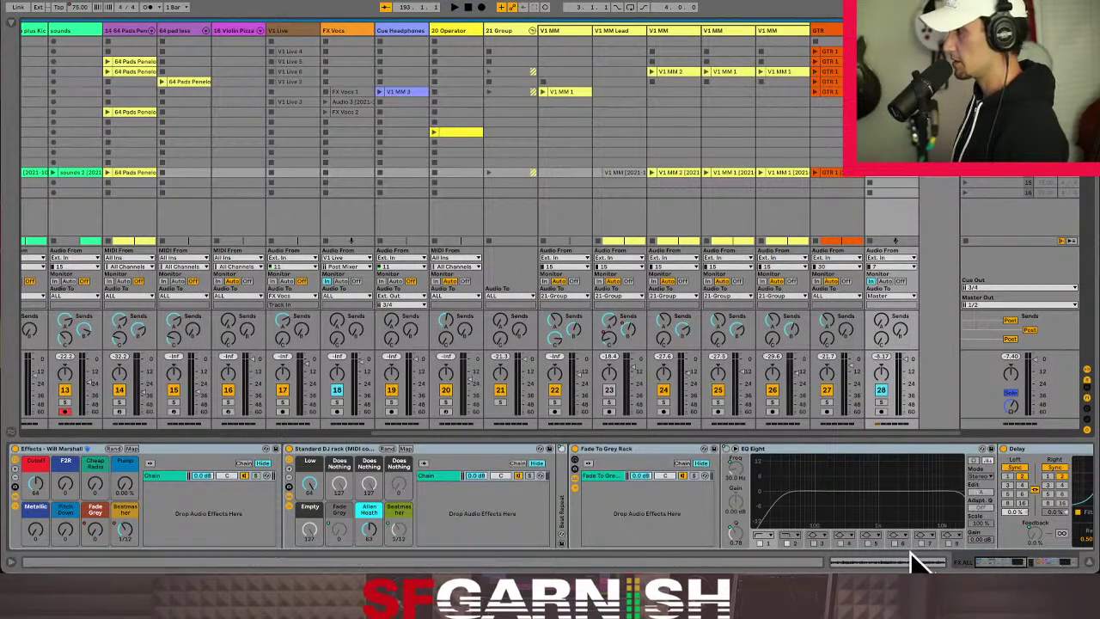
pyautogui.hotkey('shift', 'Tab')
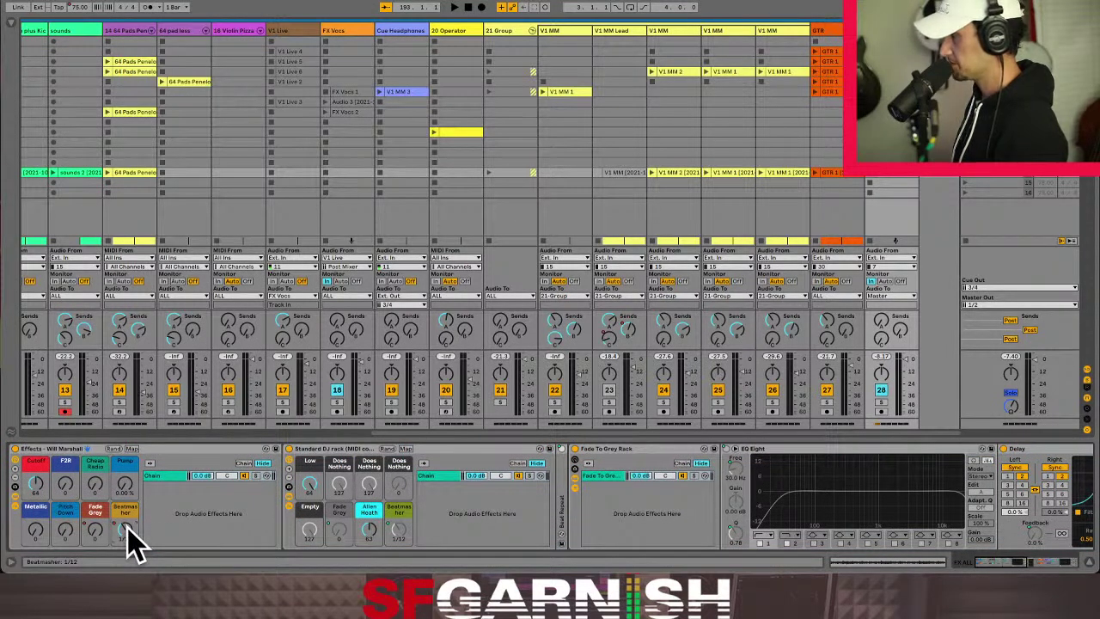
pyautogui.click(892, 562)
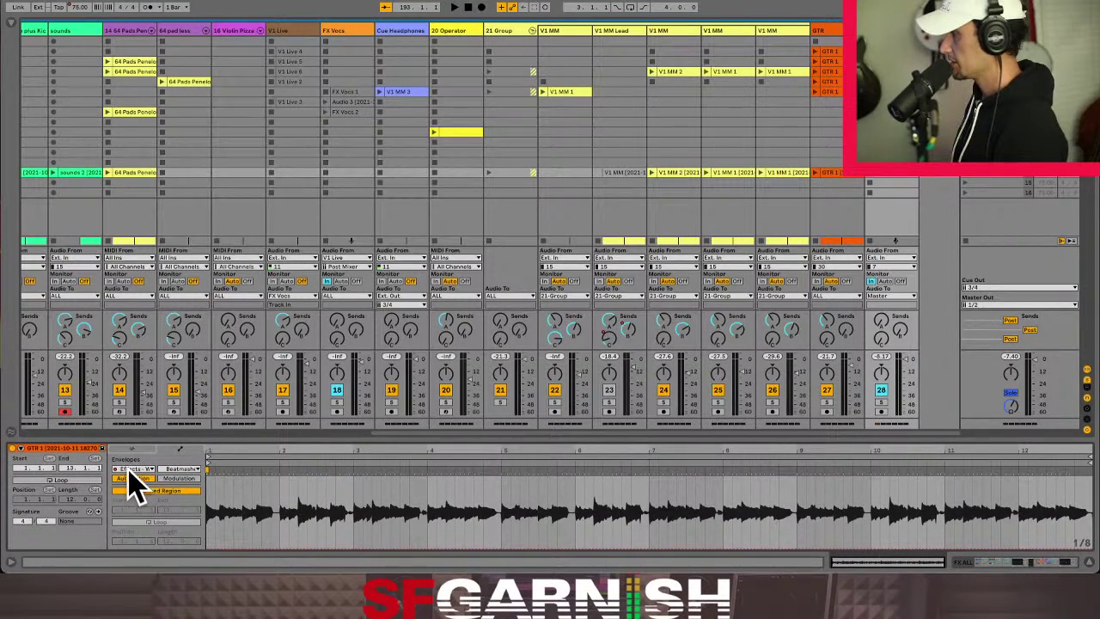
pyautogui.click(182, 471)
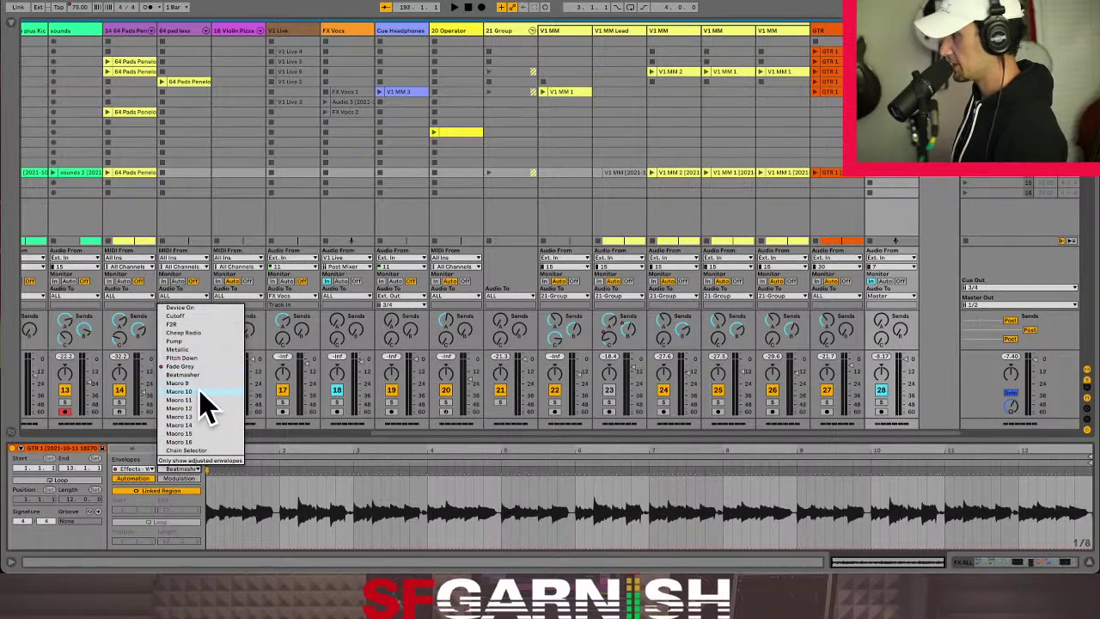
pyautogui.click(213, 516)
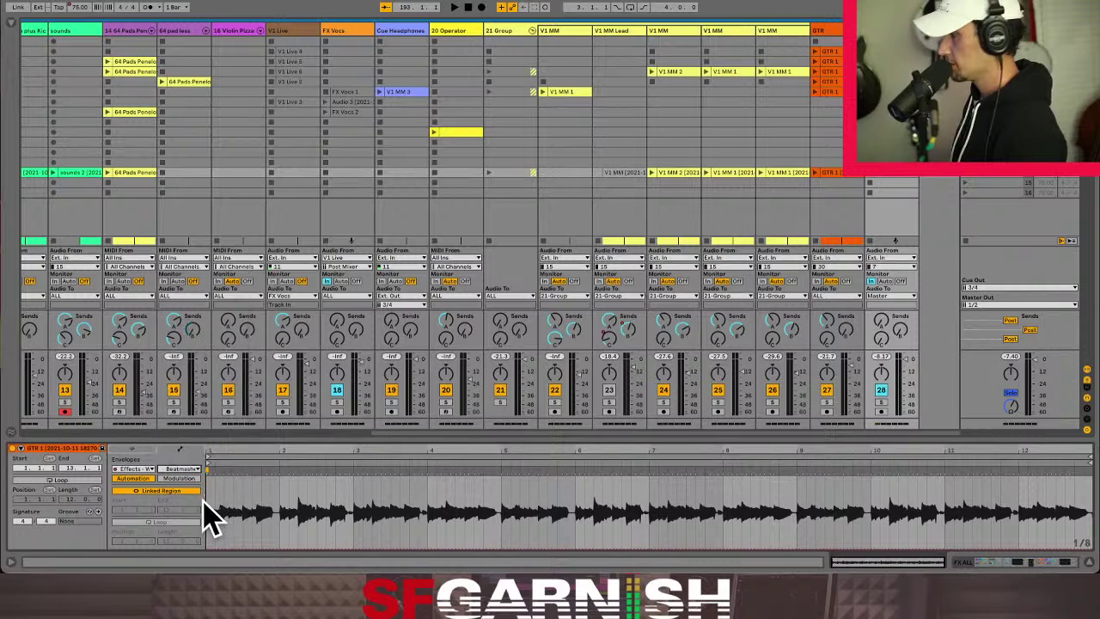
pyautogui.click(209, 516)
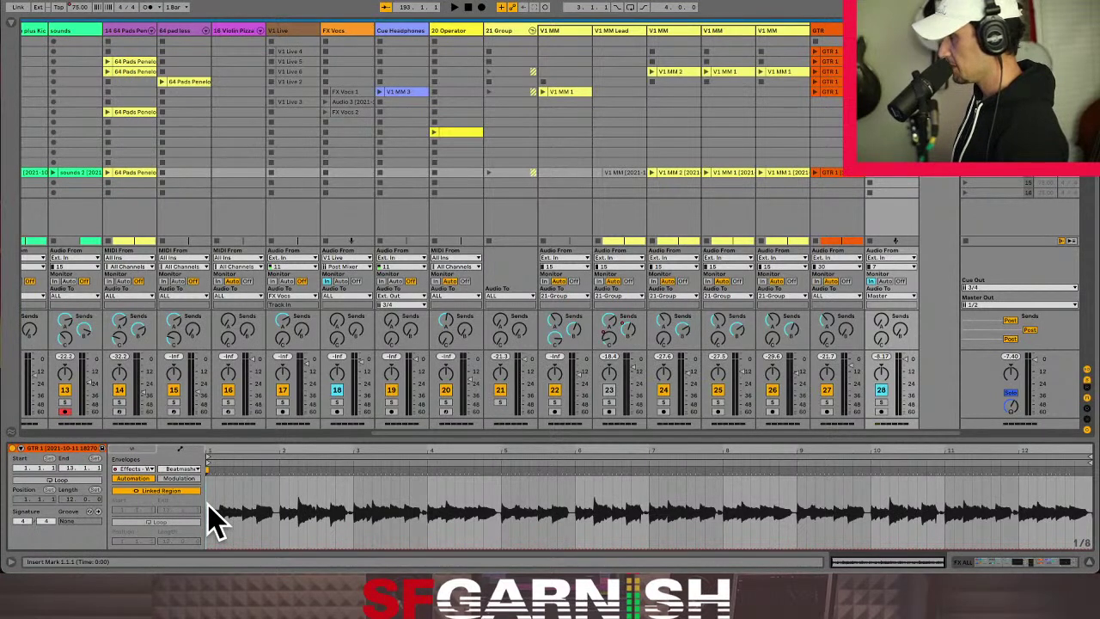
pyautogui.hotkey('ctrl', 'a')
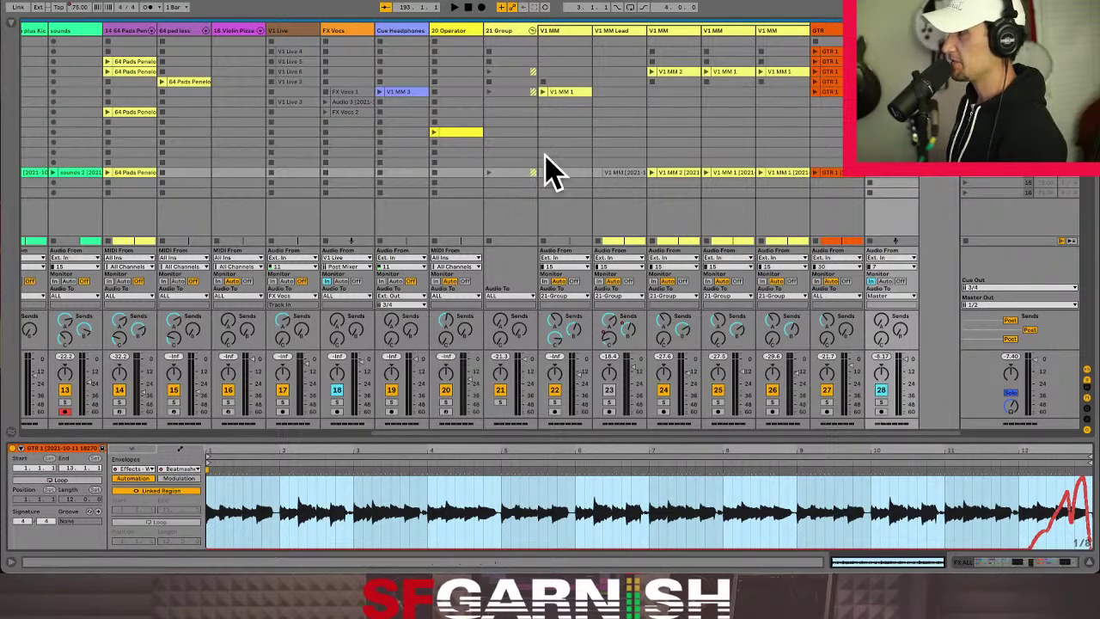
# Rename the vocal group track 21 as VOCS ALL.
pyautogui.click(514, 34)
pyautogui.hotkey('ctrl', 'r')
pyautogui.write('VOC')
pyautogui.press('Return')
pyautogui.write('S ALL')
pyautogui.press('Return')
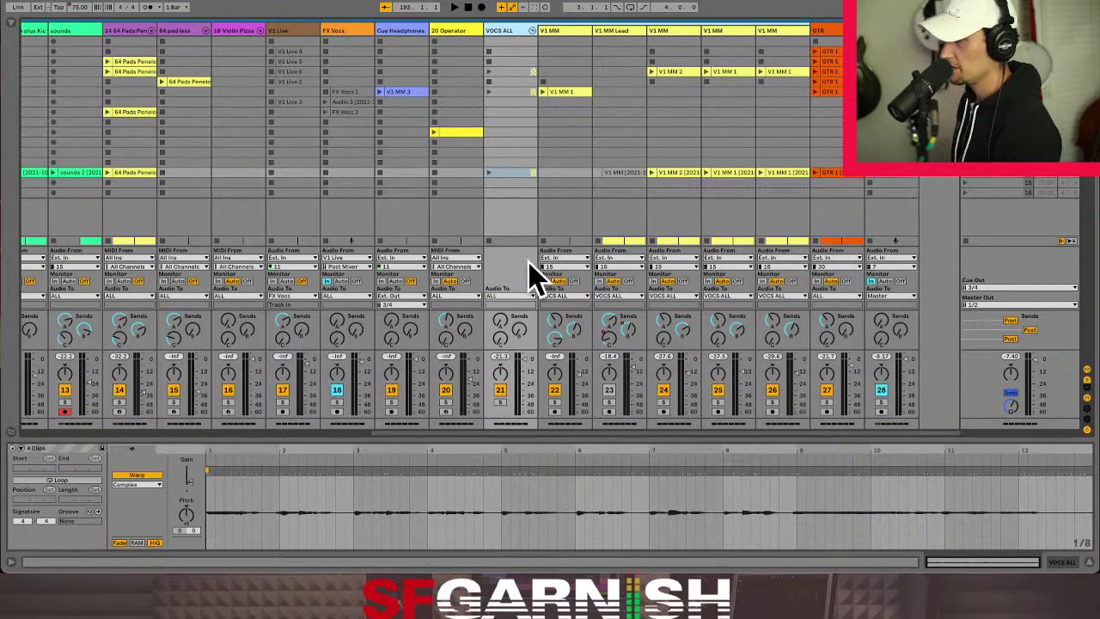
# Check the available output routings of the VOCS ALL group and reselect the FX ALL track's Verse clip.
pyautogui.click(524, 296)
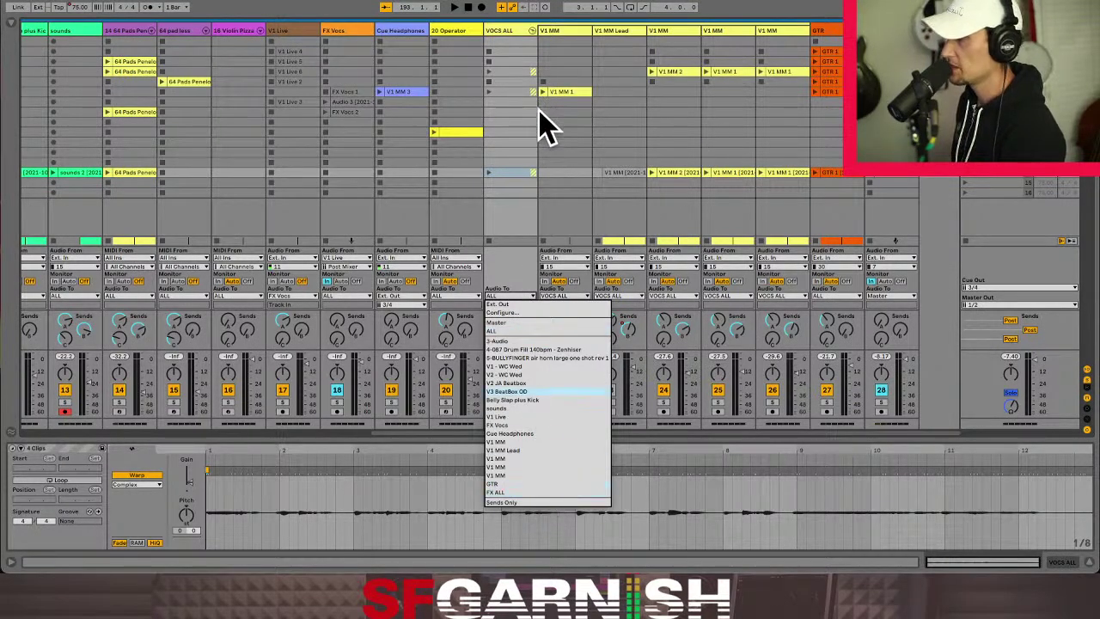
pyautogui.click(520, 217)
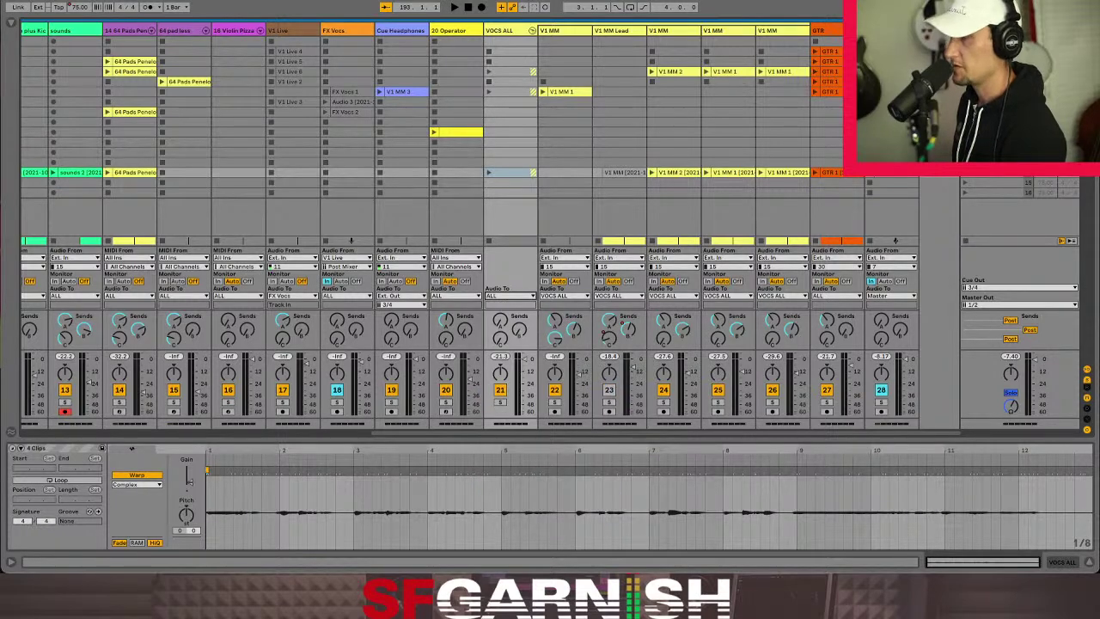
pyautogui.press('Right')
pyautogui.press('Right')
pyautogui.press('Right')
pyautogui.press('Right')
pyautogui.press('Right')
pyautogui.press('Right')
pyautogui.press('Right')
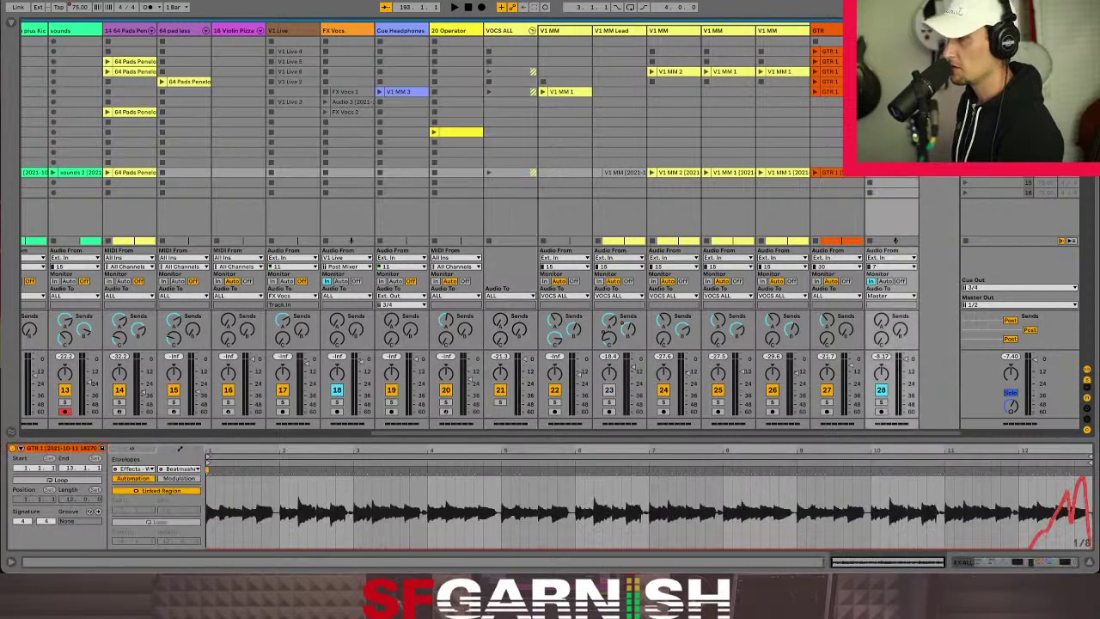
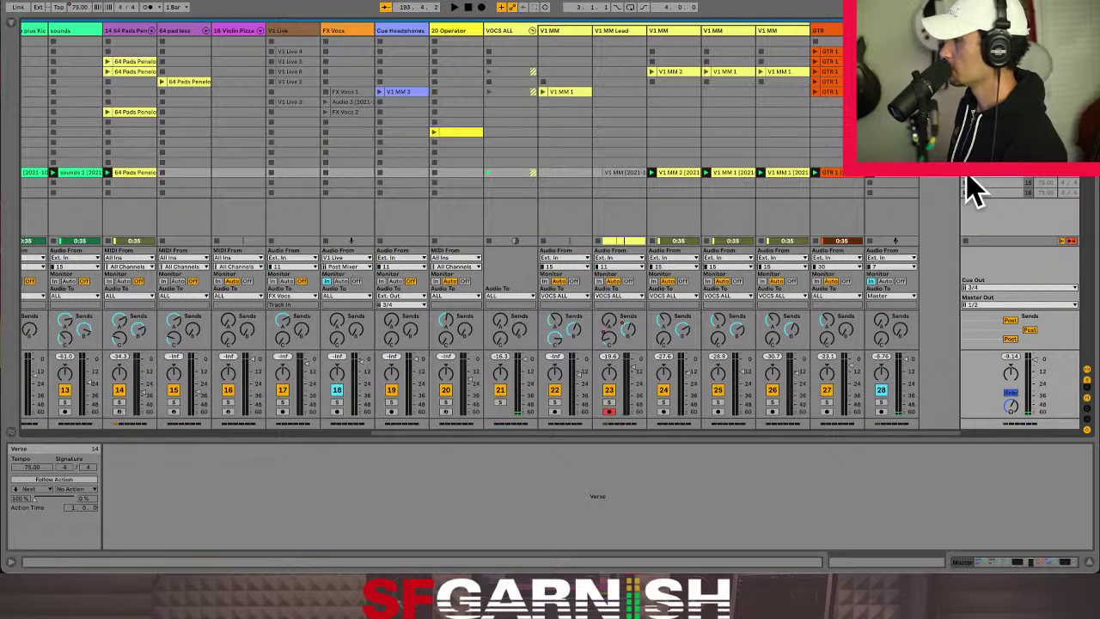
# Duplicate the V1 MM Lead track and delete the Verse clip from the duplicate.
pyautogui.click(620, 173)
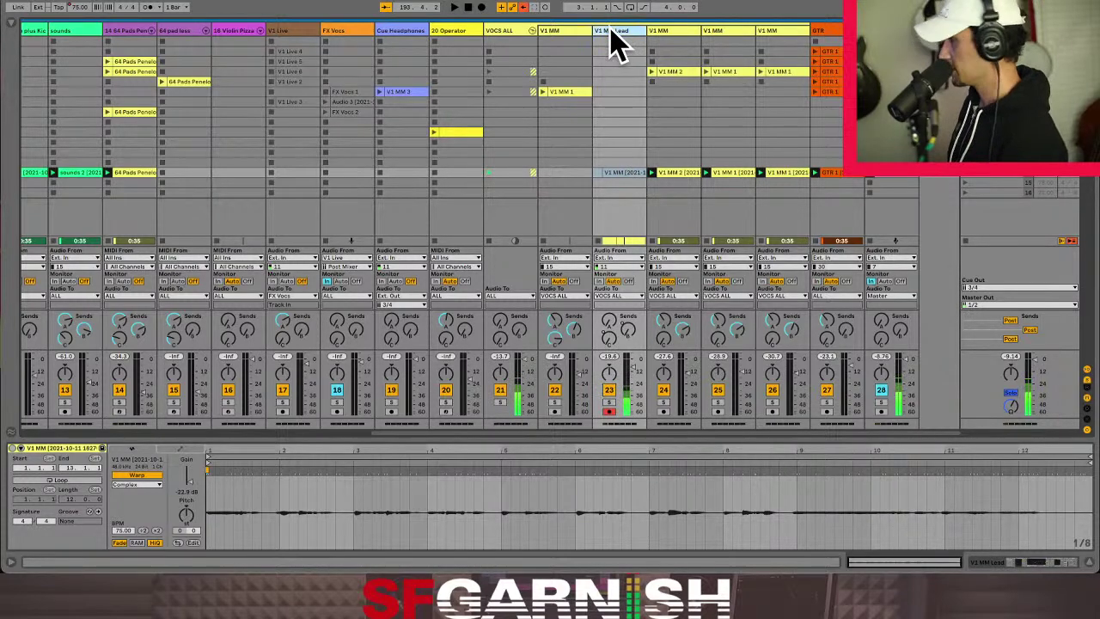
pyautogui.hotkey('ctrl', 'd')
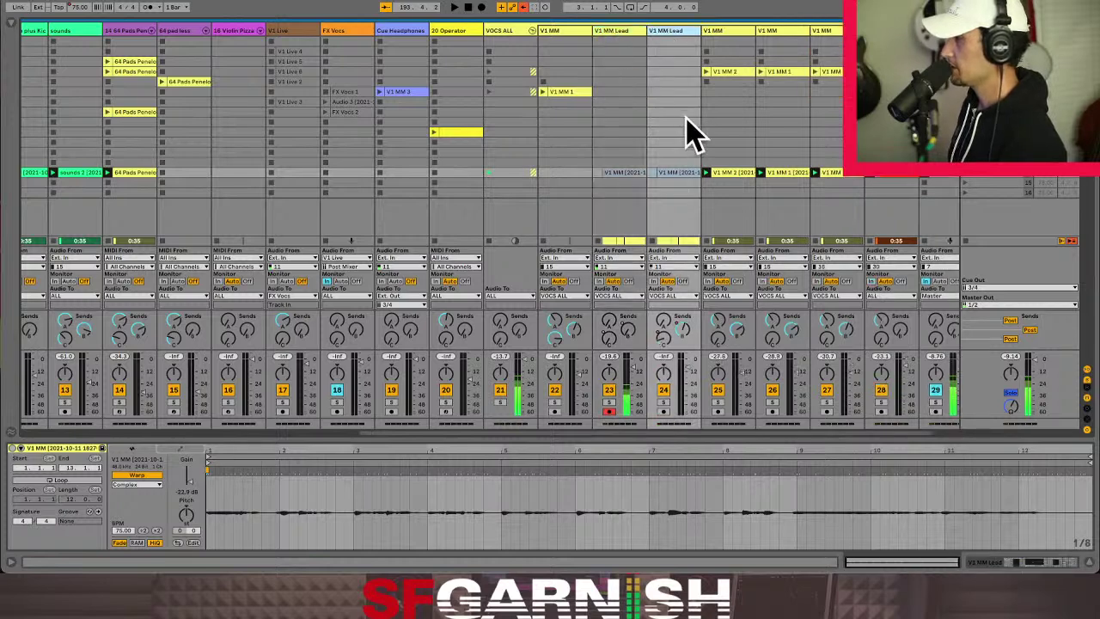
pyautogui.moveTo(677, 156); pyautogui.dragTo(678, 189)
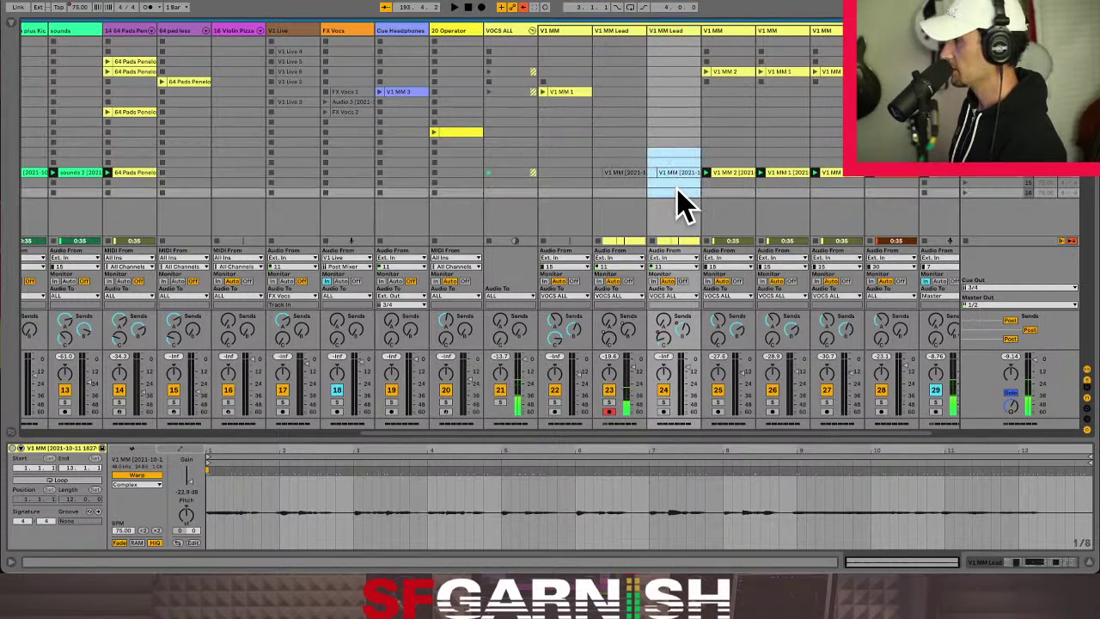
pyautogui.press('Delete')
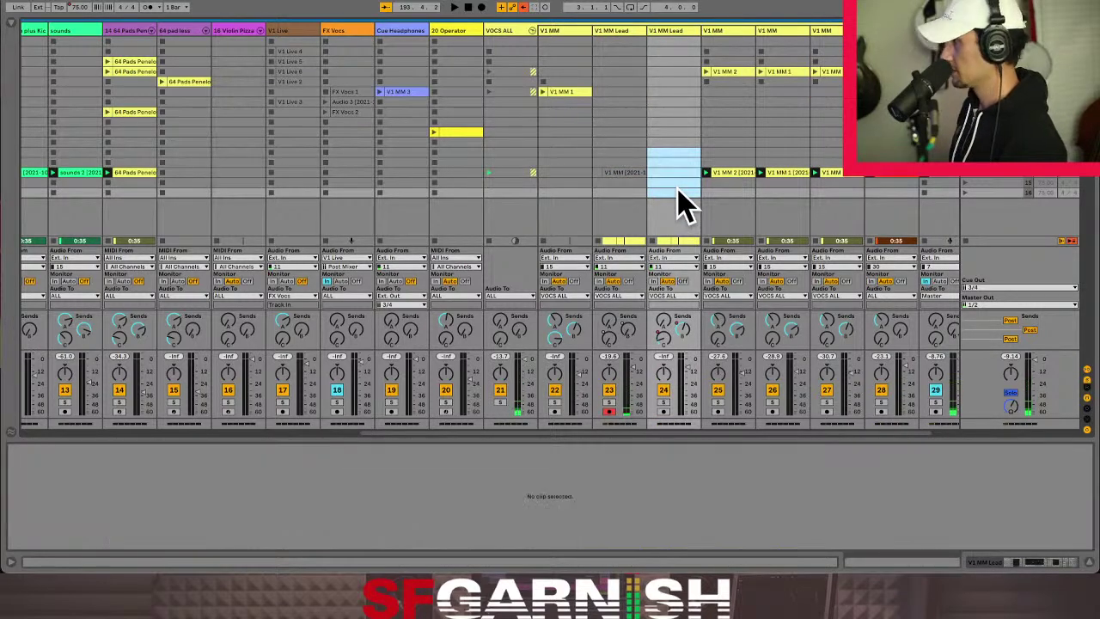
# Arm track 24, the second V1 MM Lead track, for recording and select the Verse scene.
pyautogui.click(664, 412)
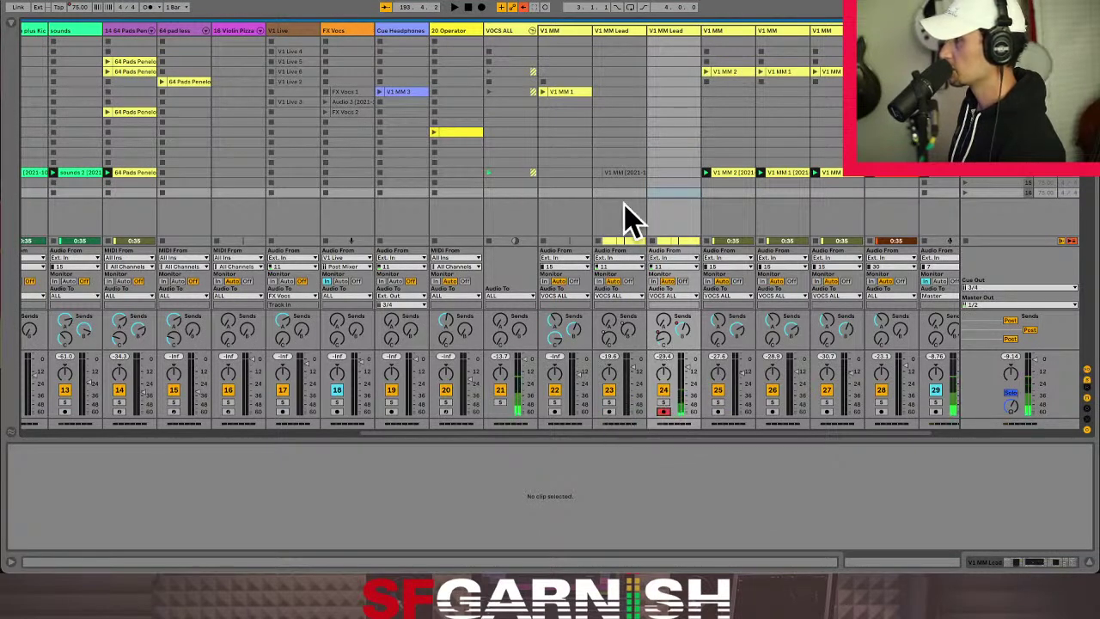
pyautogui.click(966, 179)
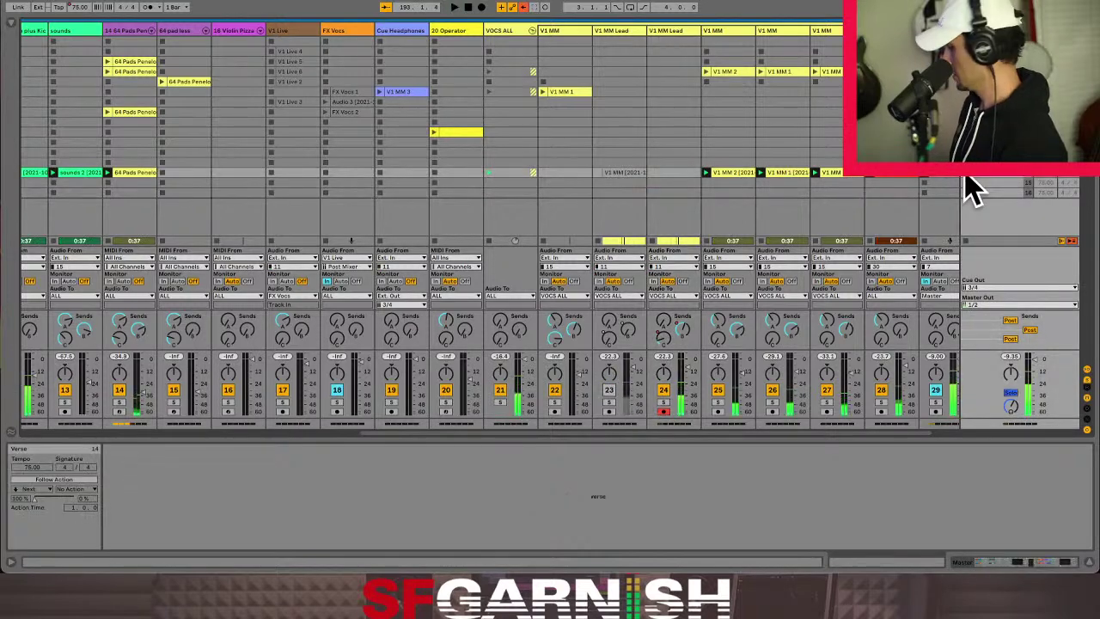
# Examine the whole song's clips and section locators in the arrangement, from the first bars to the end.
pyautogui.press('Tab')
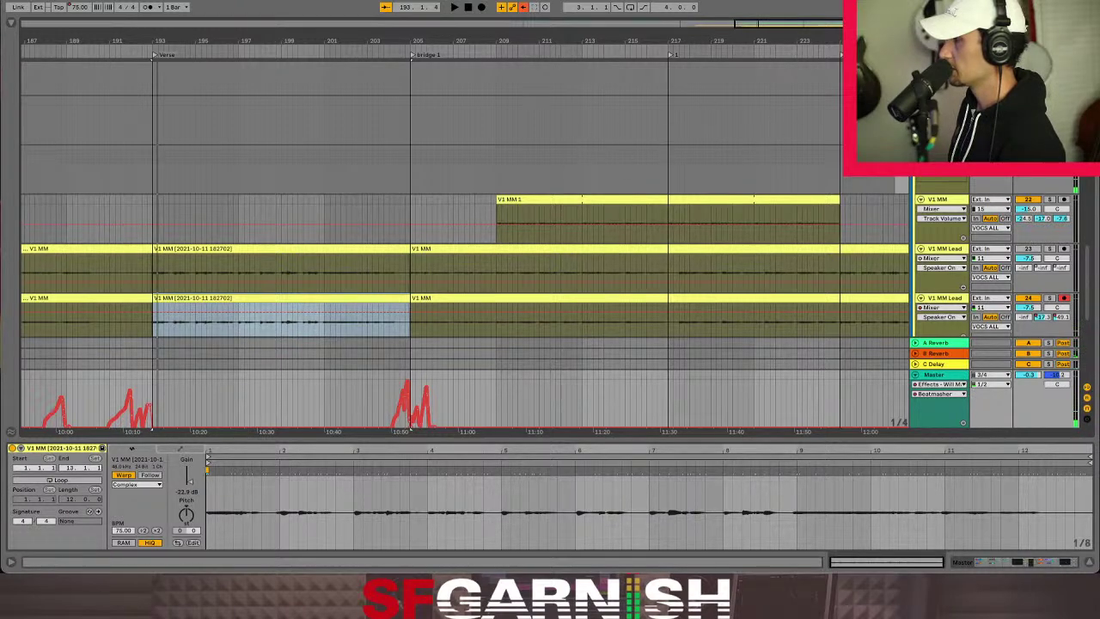
pyautogui.click(840, 147)
pyautogui.press('-')
pyautogui.press('-')
pyautogui.press('-')
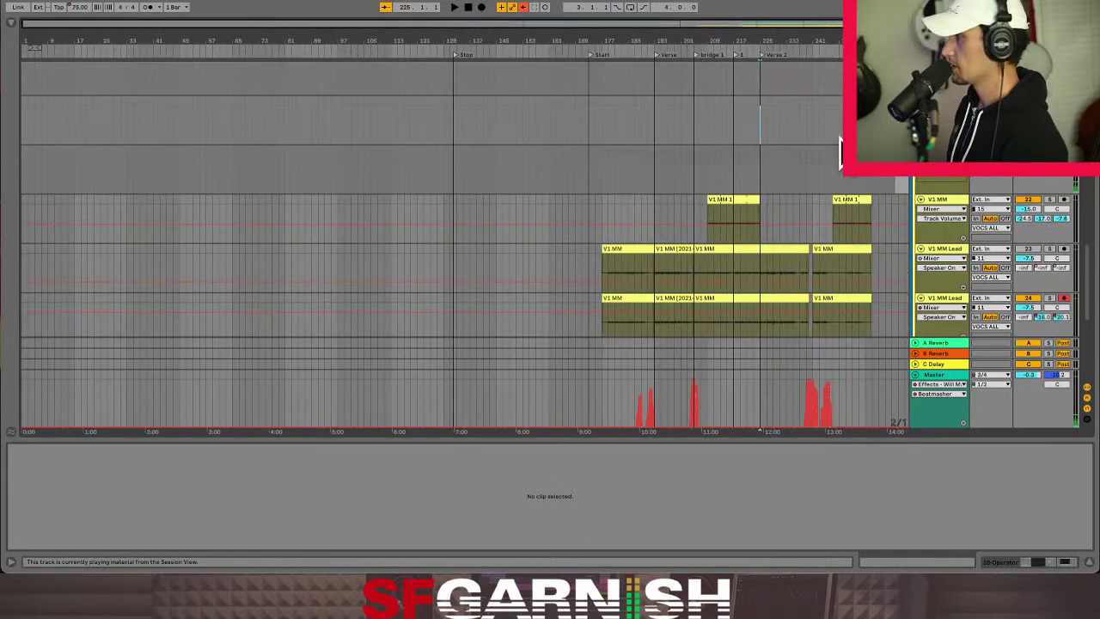
pyautogui.click(856, 189)
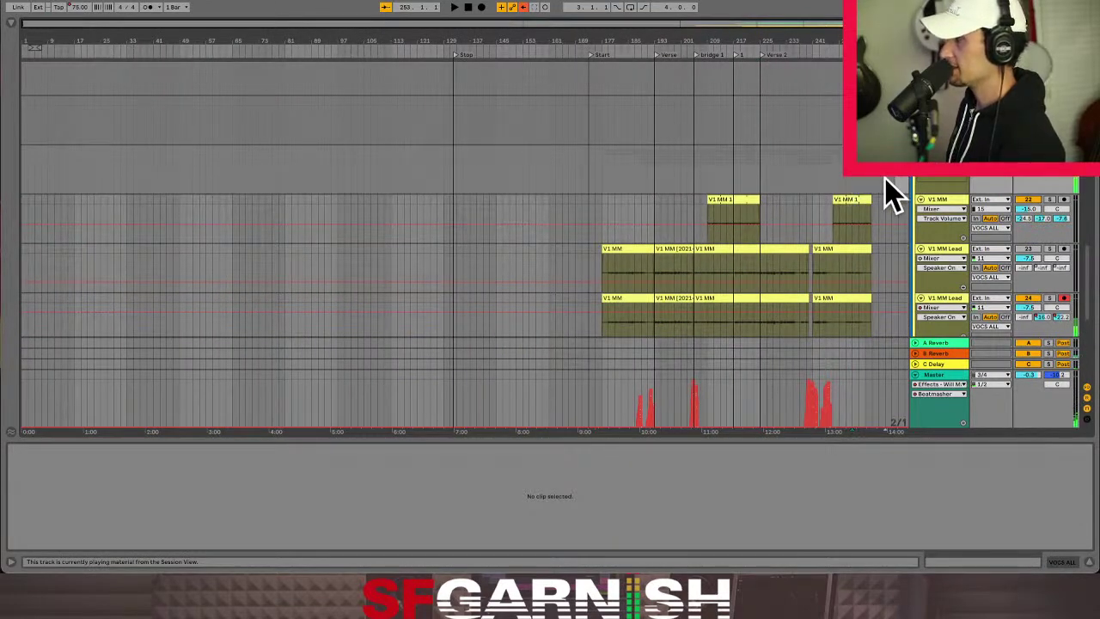
pyautogui.click(470, 178)
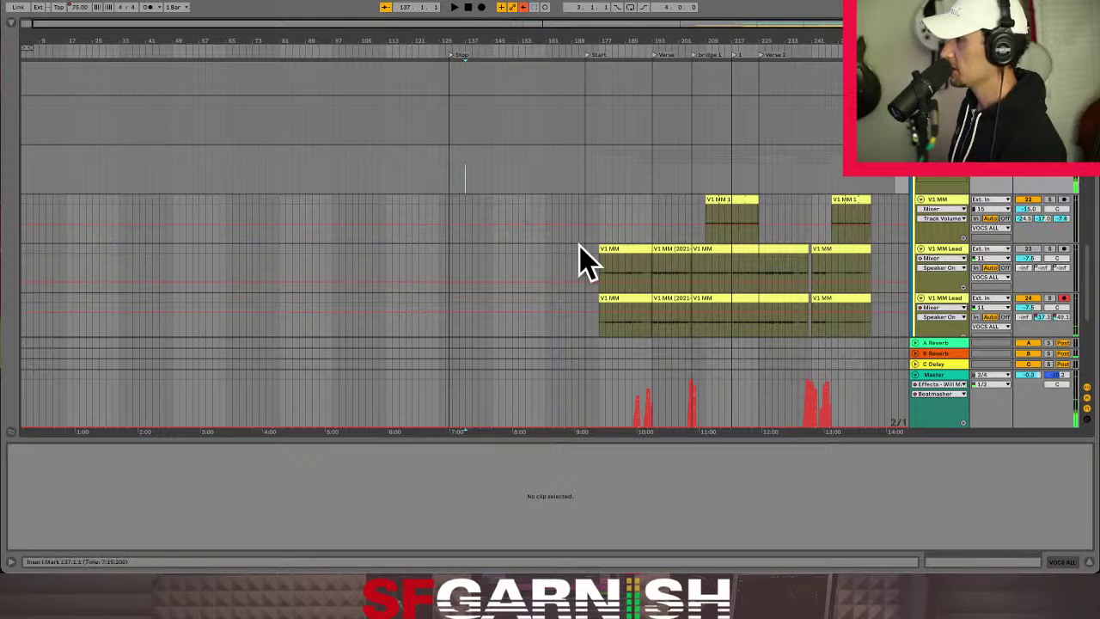
pyautogui.click(25, 189)
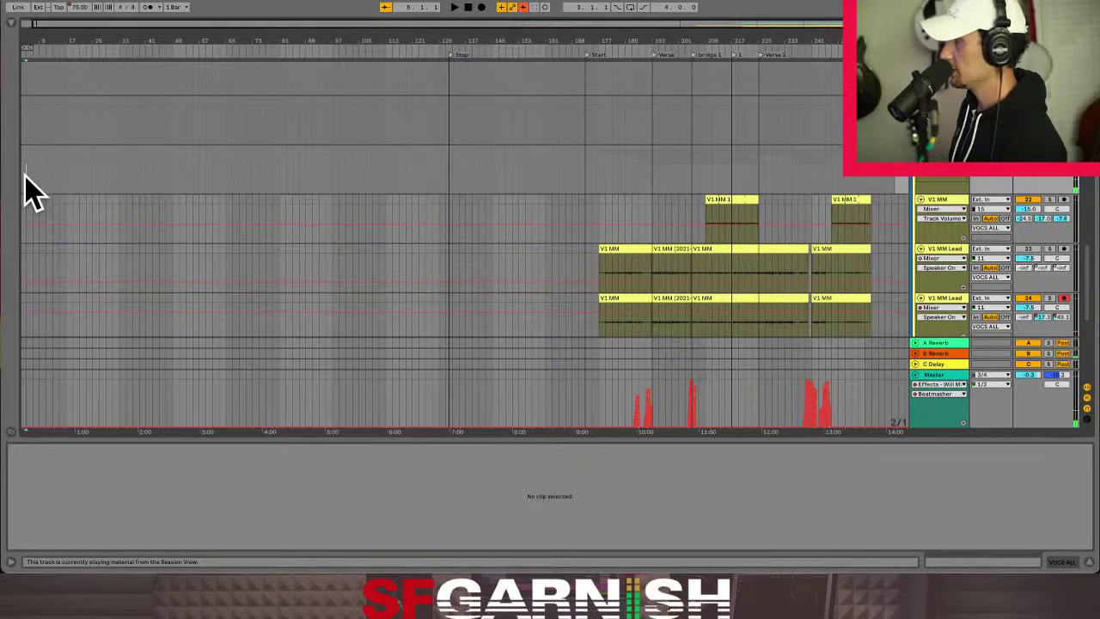
# Set an 8-bar arrangement loop starting at bar 9 and play from its beginning.
pyautogui.moveTo(29, 189); pyautogui.dragTo(252, 189)
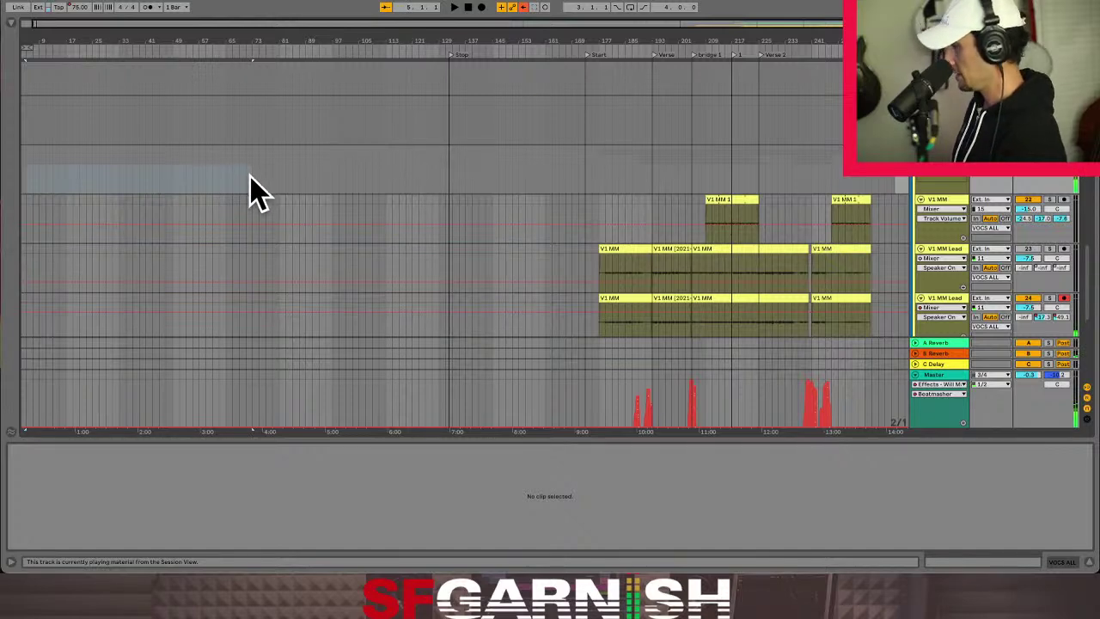
pyautogui.hotkey('ctrl', 'l')
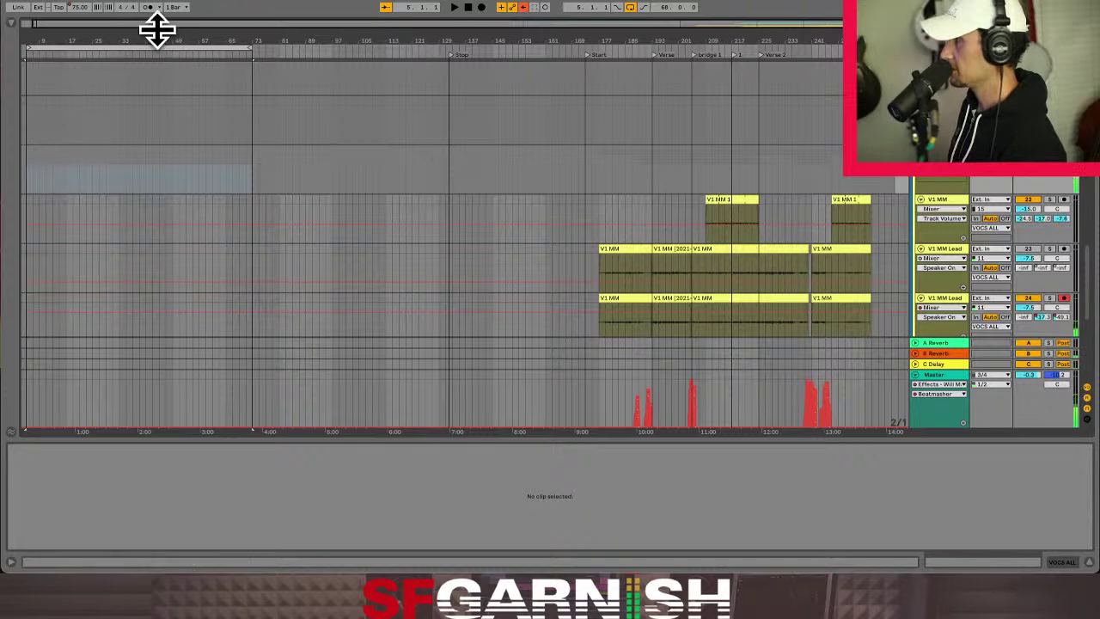
pyautogui.moveTo(116, 49); pyautogui.dragTo(133, 49)
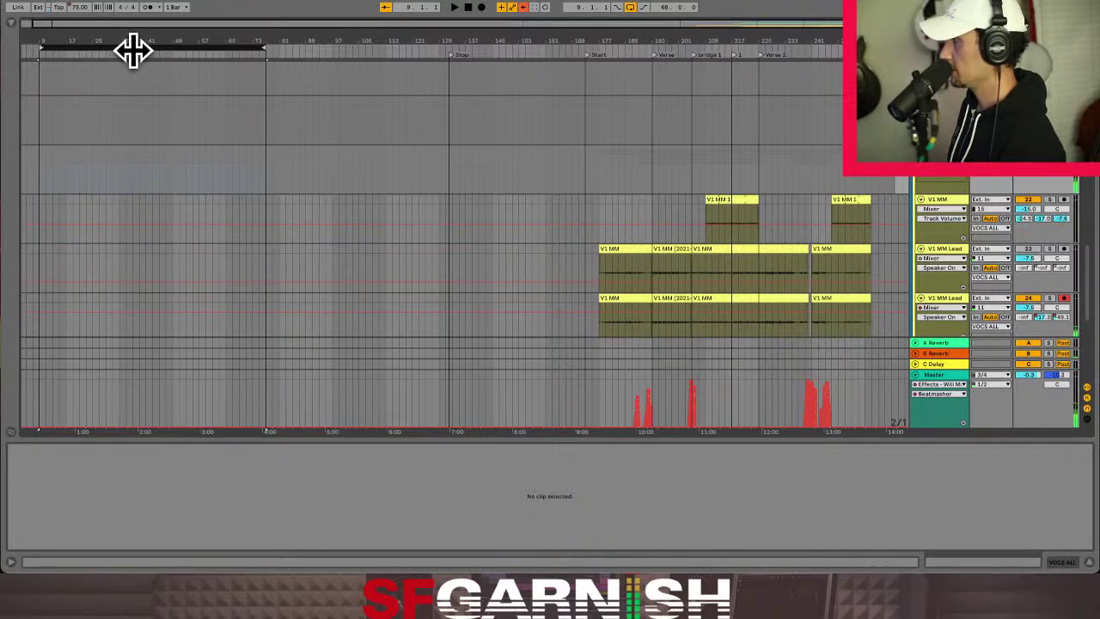
pyautogui.moveTo(257, 48); pyautogui.dragTo(66, 49)
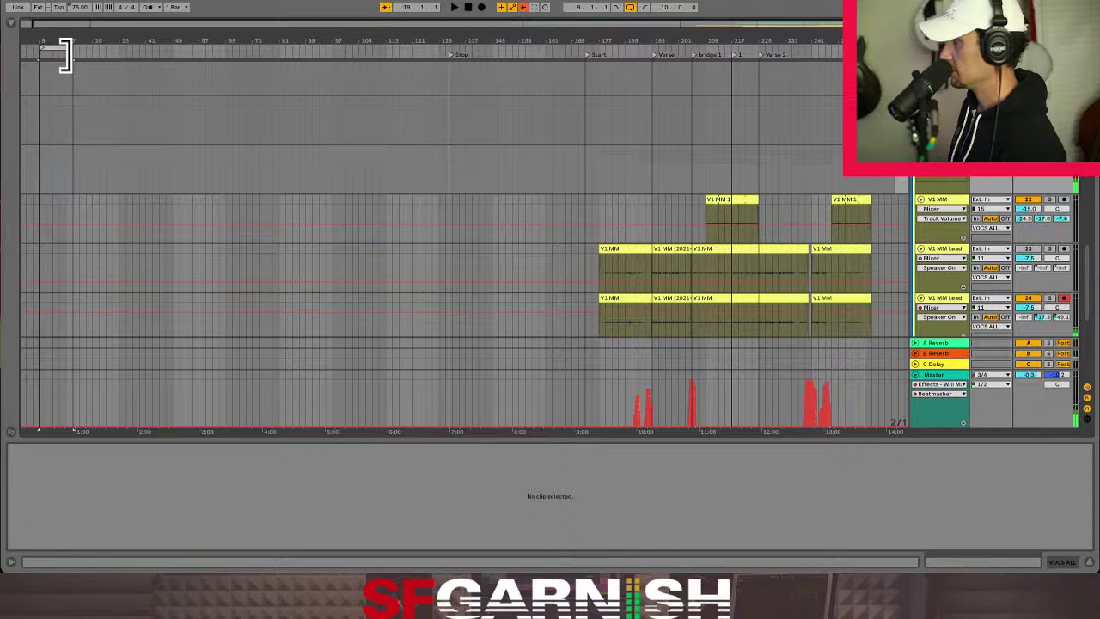
pyautogui.click(38, 182)
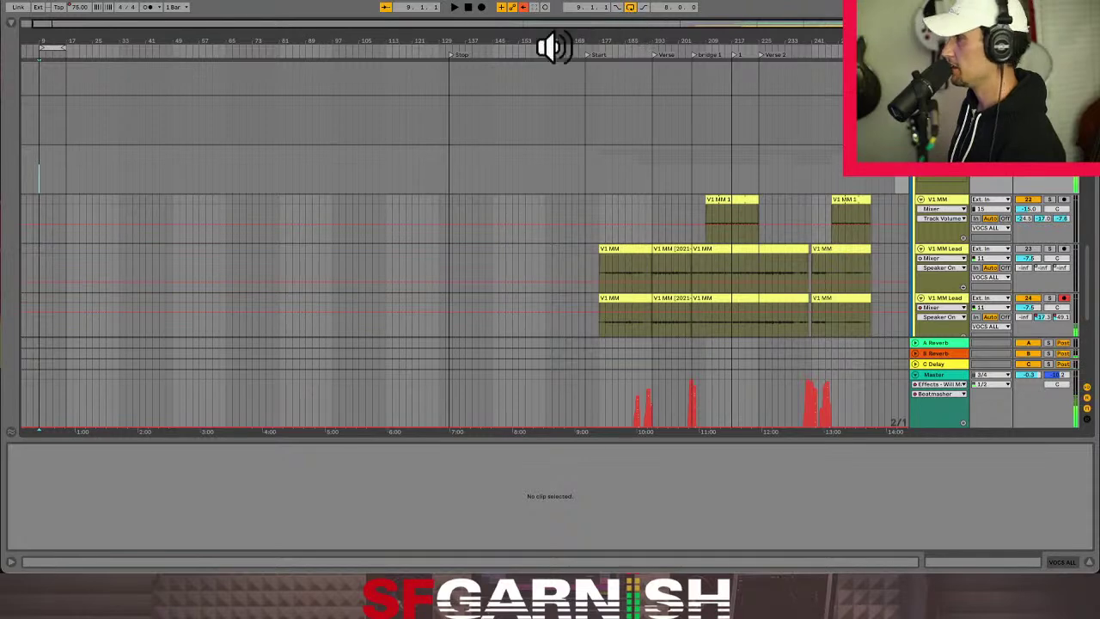
pyautogui.press('space')
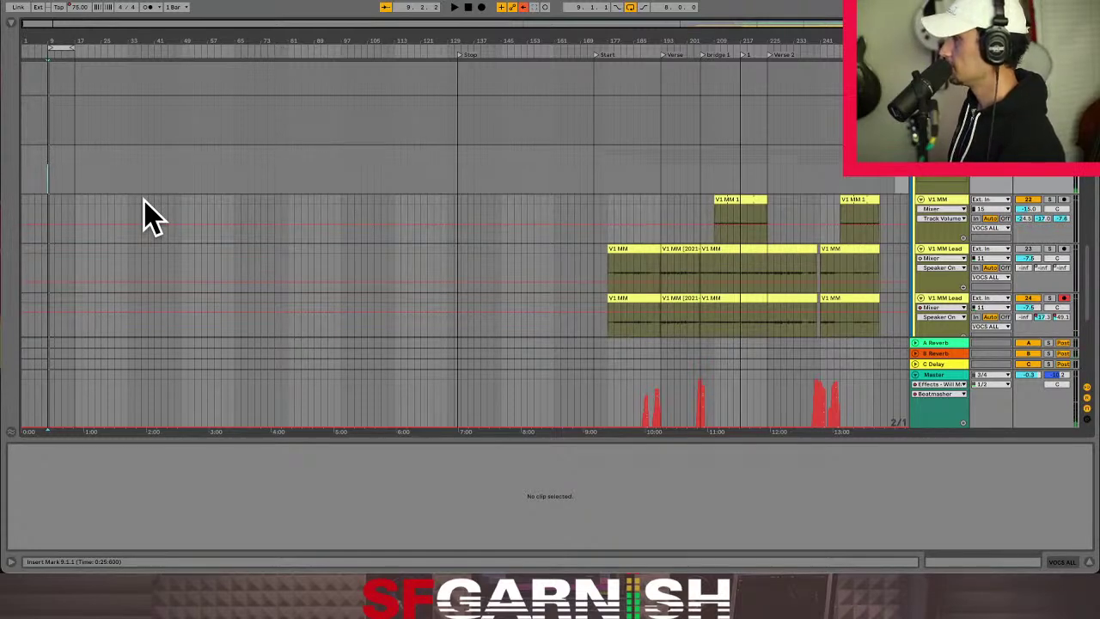
# Return to the session and set track 24's A-Reverb send to -16.5 dB.
pyautogui.press('Tab')
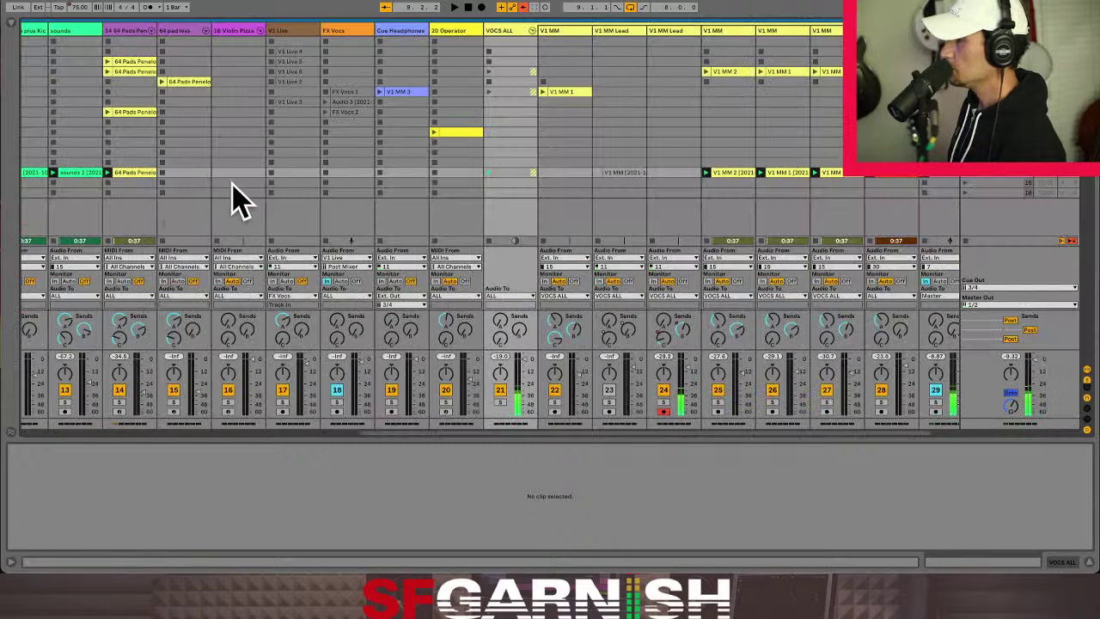
pyautogui.moveTo(667, 311); pyautogui.dragTo(667, 314)
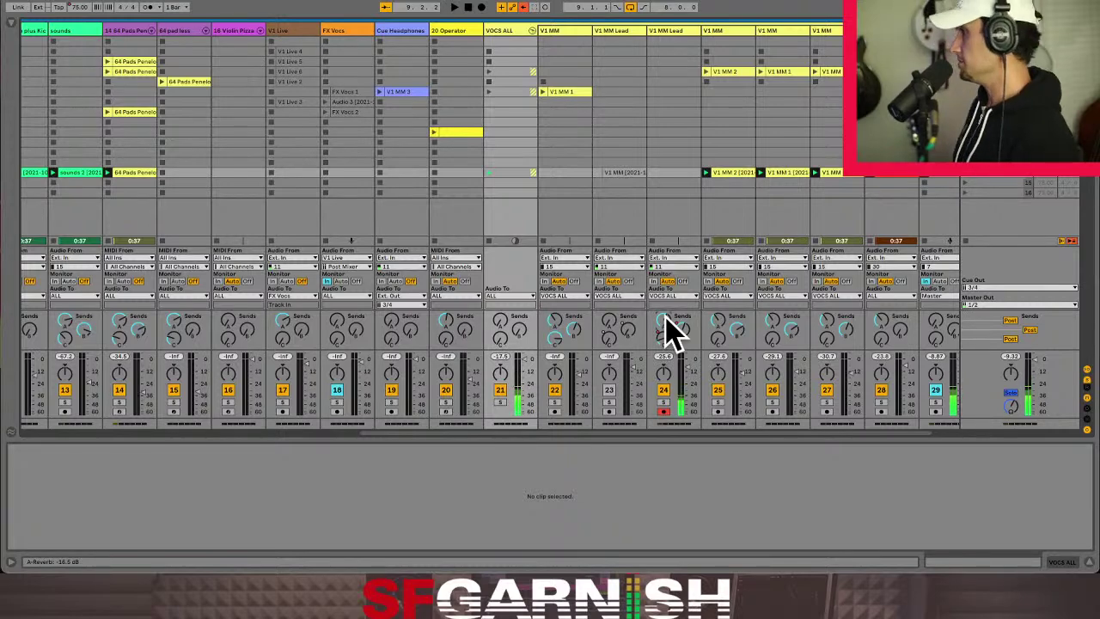
# Adjust the output gain of the Utility at the end of the master effects chain to 4.44 dB.
pyautogui.click(963, 177)
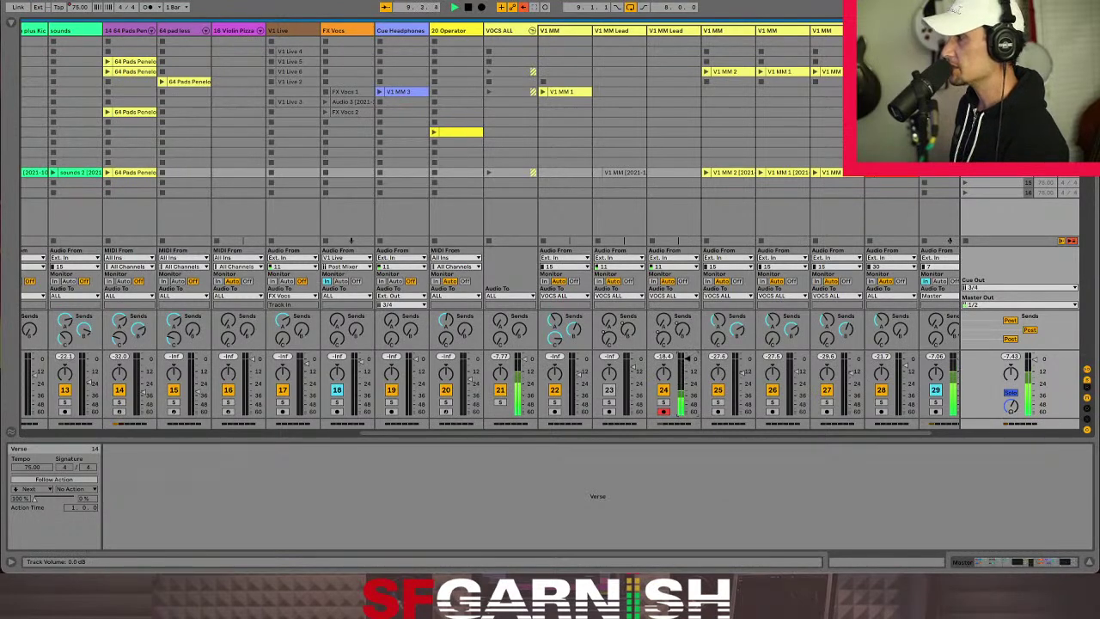
pyautogui.click(1044, 564)
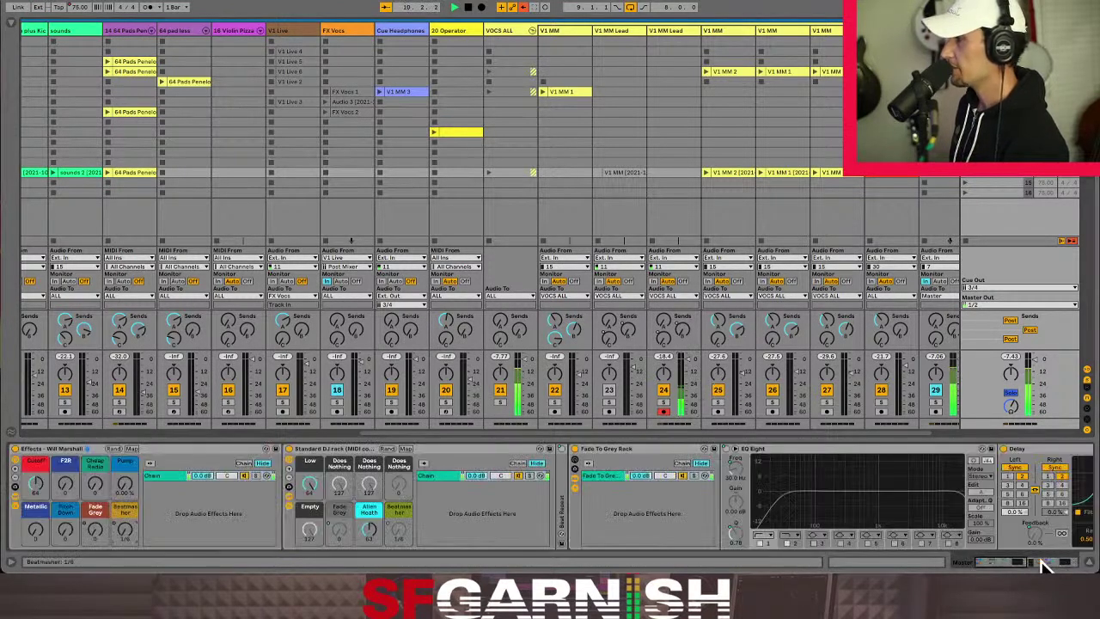
pyautogui.moveTo(982, 560); pyautogui.dragTo(1070, 565)
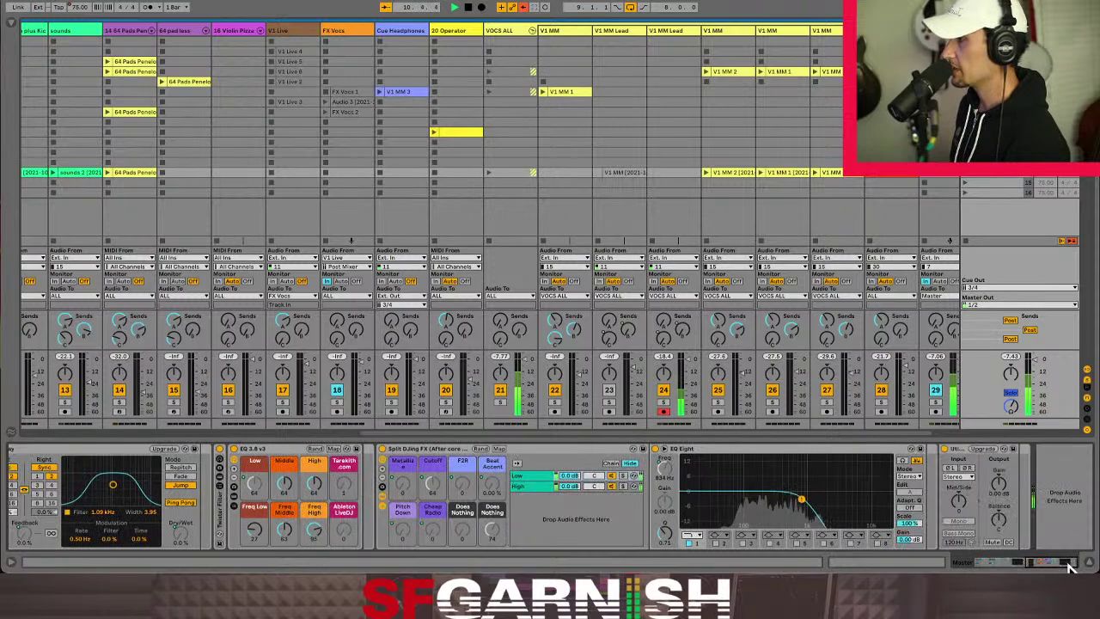
pyautogui.moveTo(1000, 484); pyautogui.dragTo(999, 463)
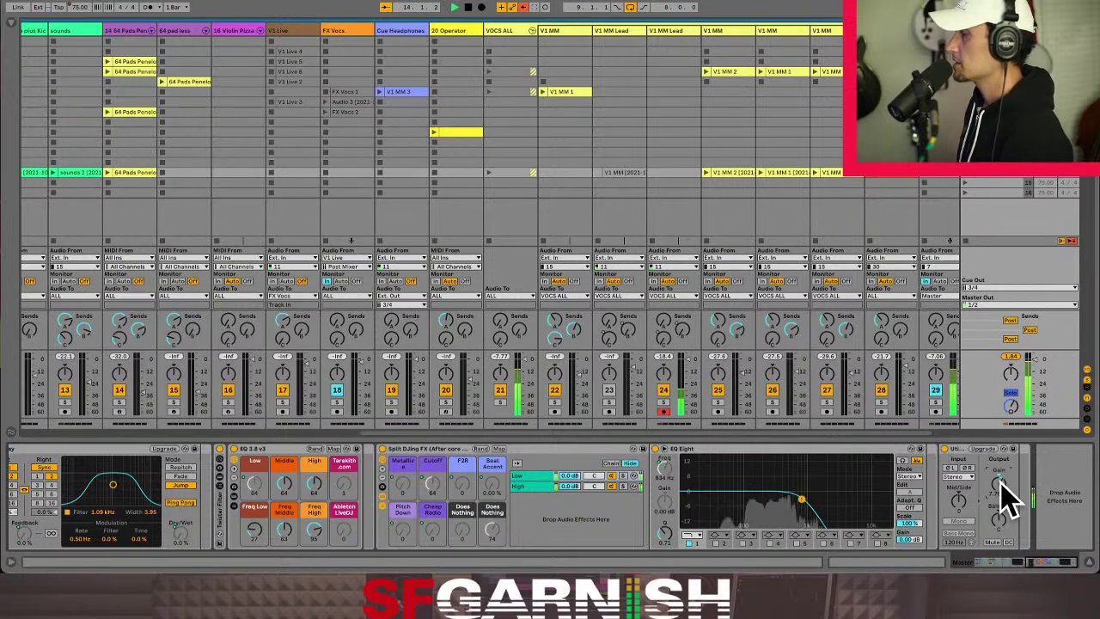
pyautogui.moveTo(1001, 486); pyautogui.dragTo(1001, 507)
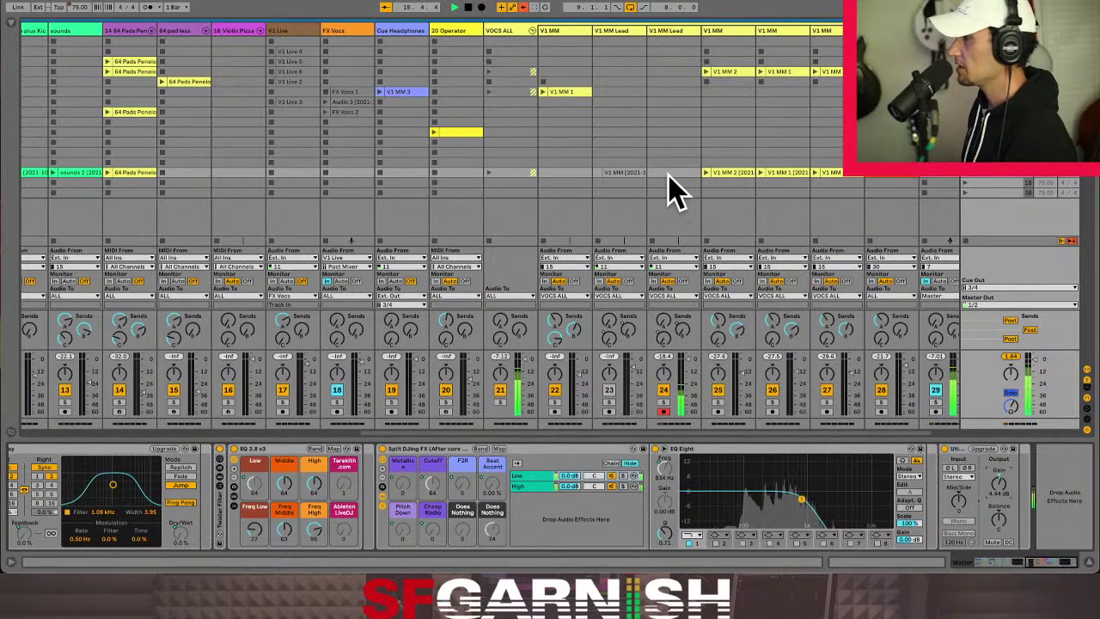
# Open the Verse scene's settings and enable its Follow Action.
pyautogui.click(302, 174)
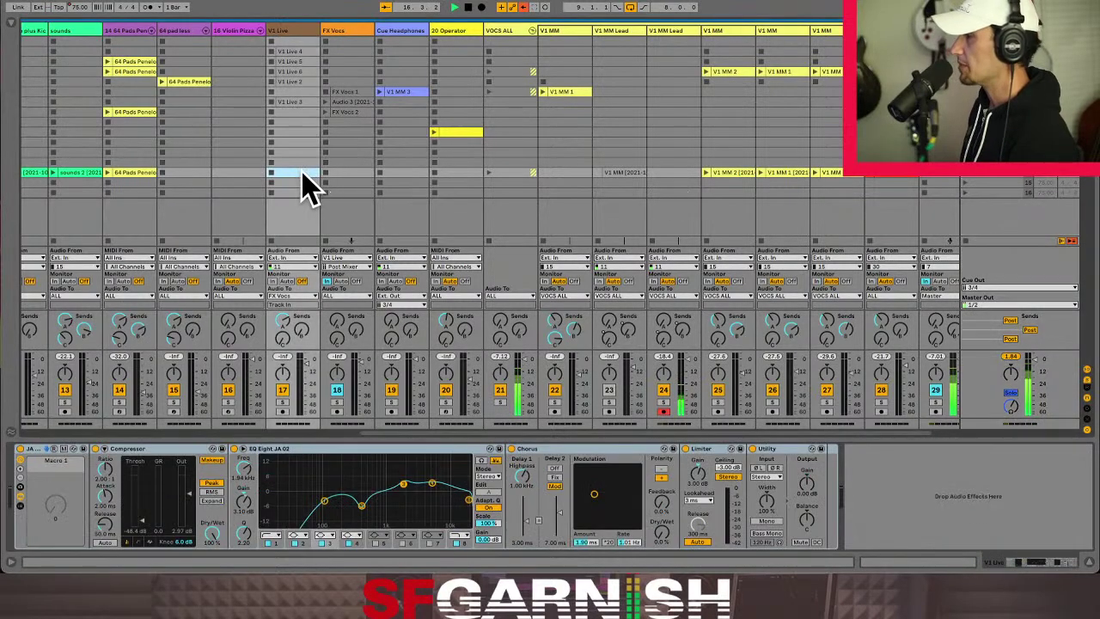
pyautogui.click(997, 189)
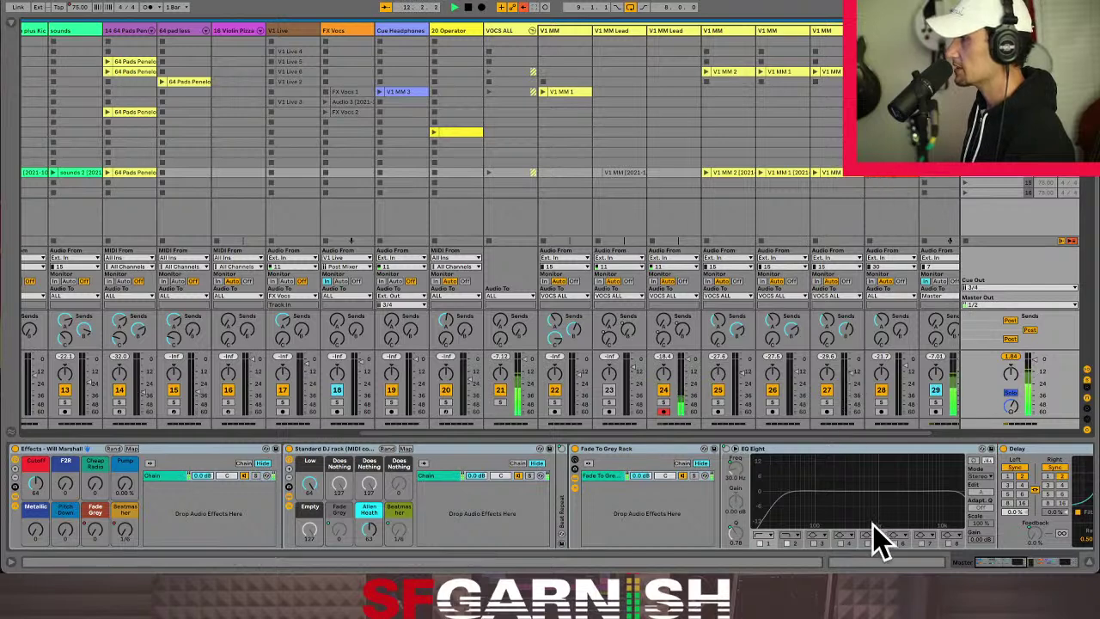
pyautogui.hotkey('shift', 'Tab')
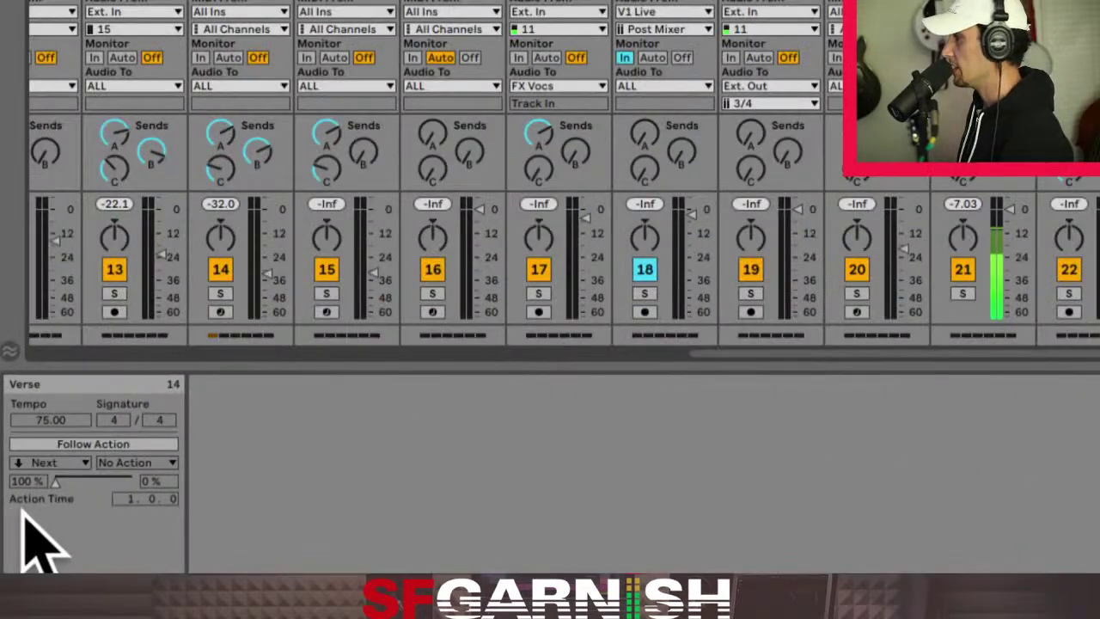
pyautogui.click(105, 468)
pyautogui.click(105, 471)
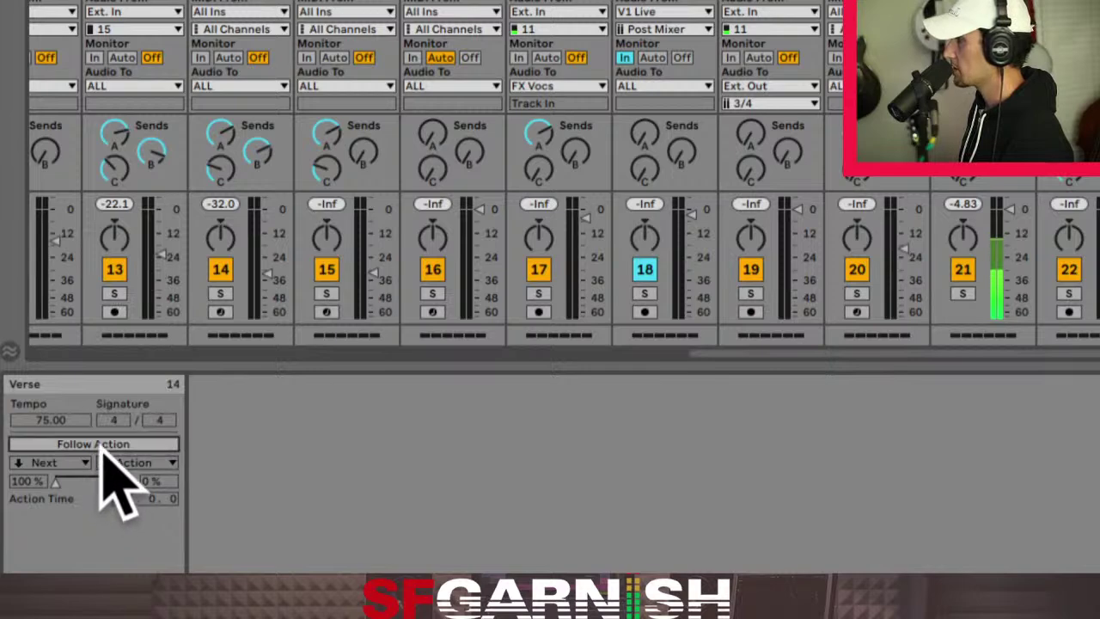
pyautogui.click(102, 445)
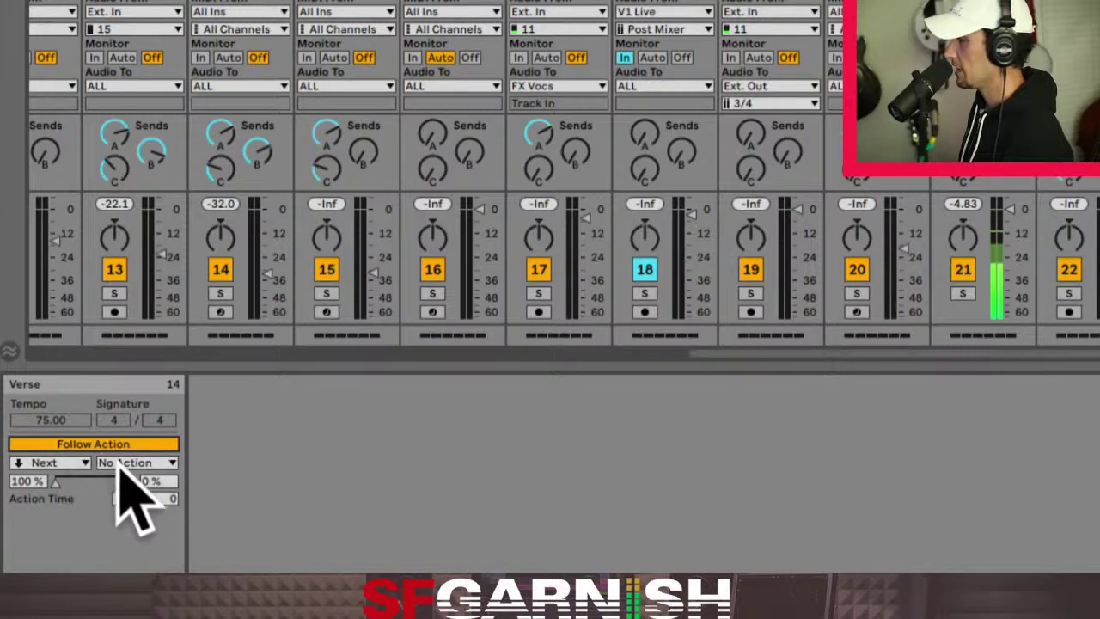
# Set the Verse scene's second follow action to Next and its action time to 16 bars.
pyautogui.click(129, 464)
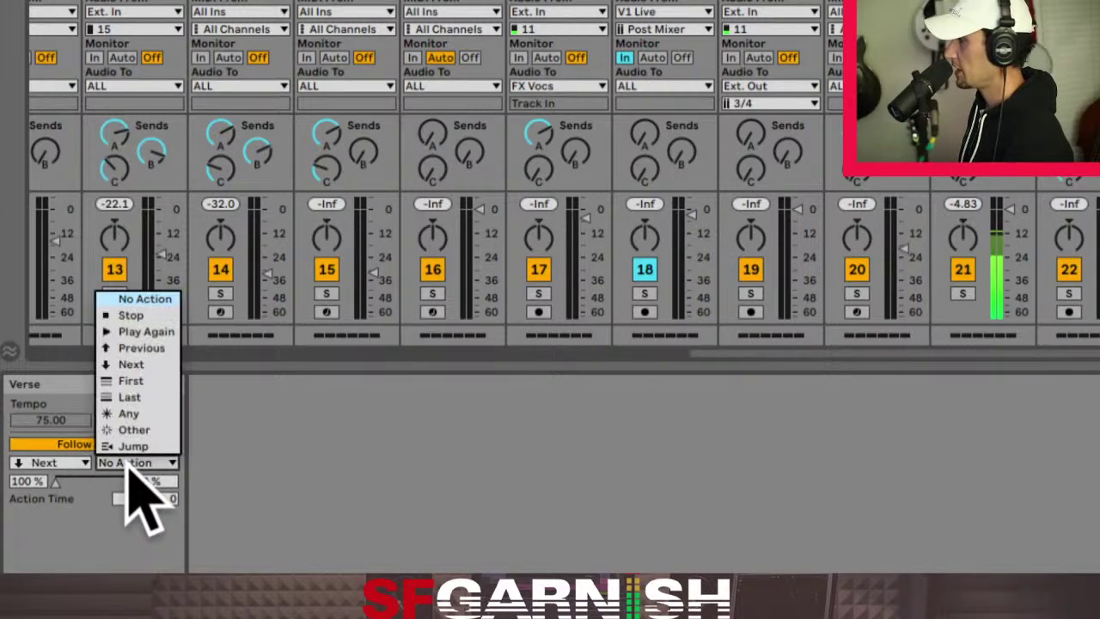
pyautogui.click(151, 364)
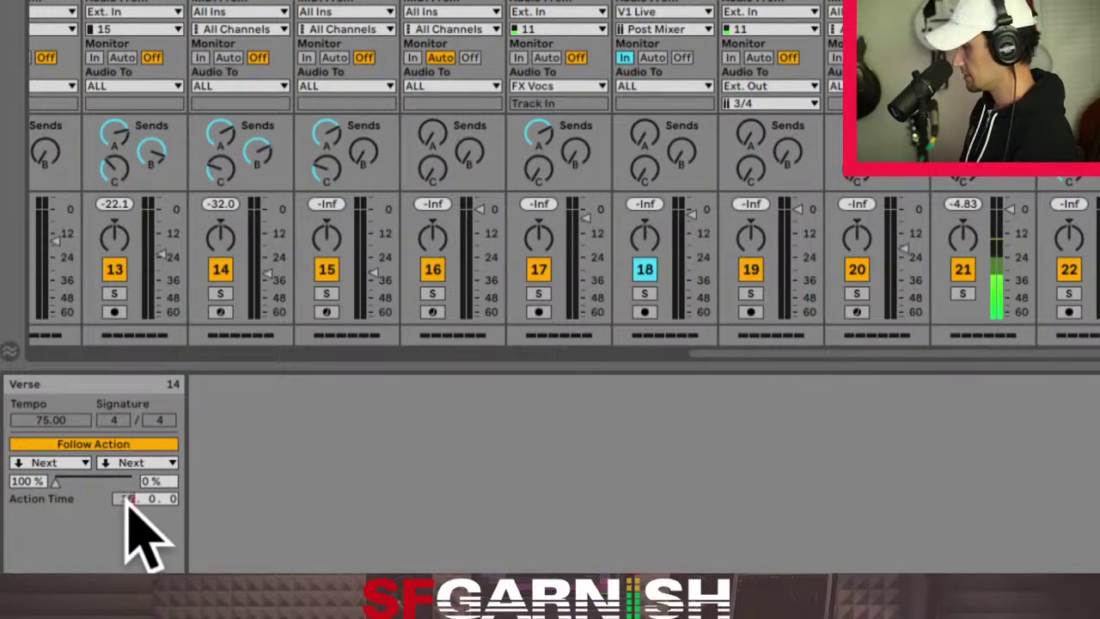
pyautogui.press('Return')
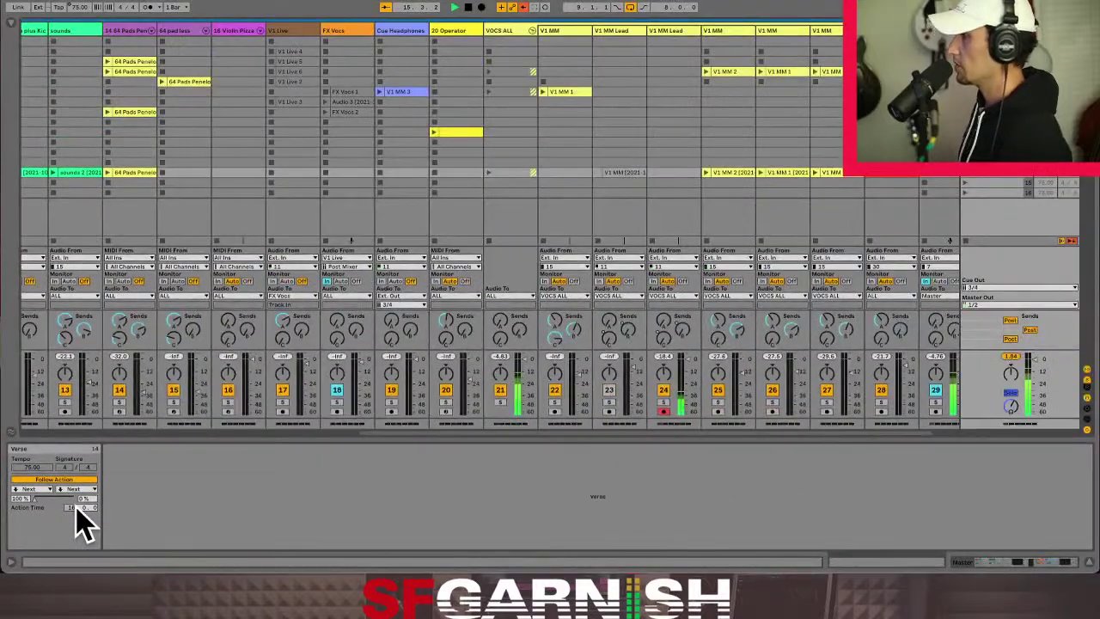
# Open the Verse scene's GTR clip and check its length and automation.
pyautogui.hscroll(1, 722, 442)
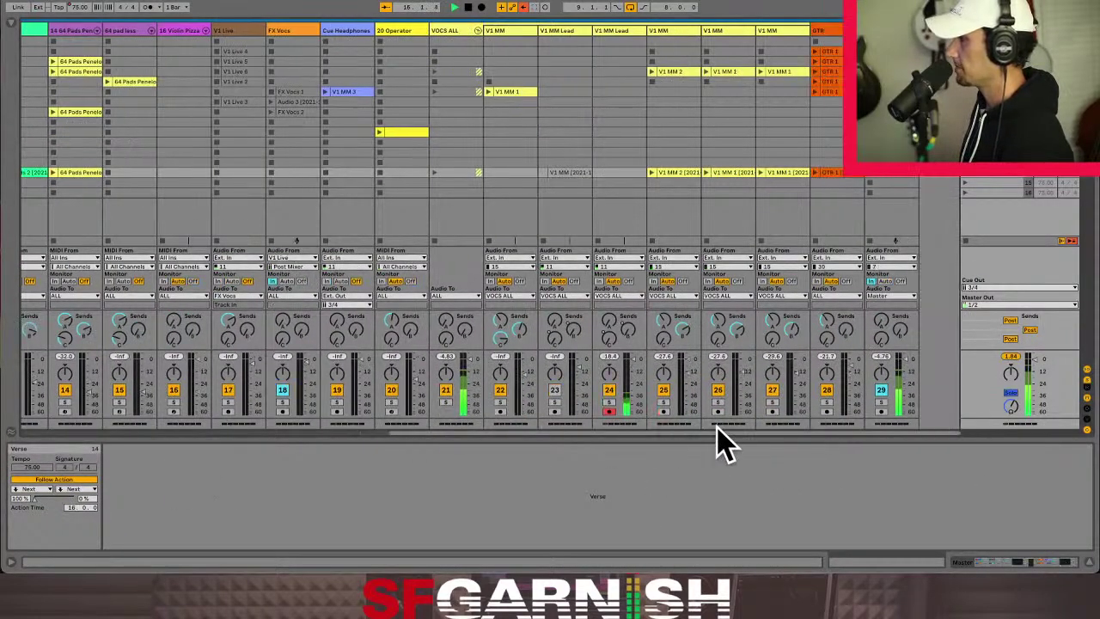
pyautogui.click(900, 184)
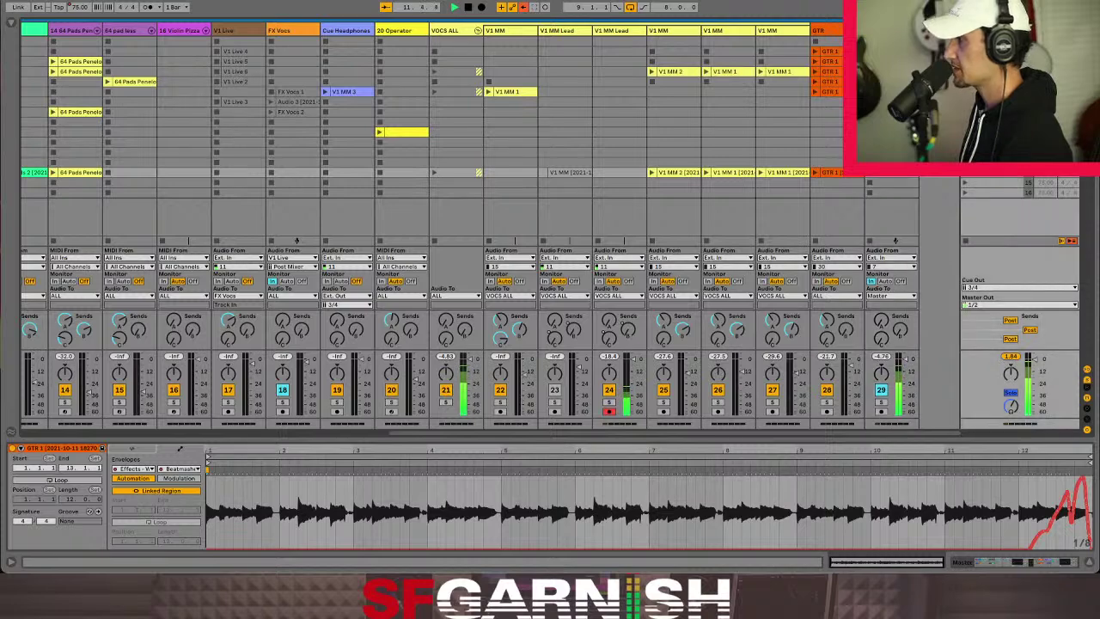
pyautogui.click(965, 563)
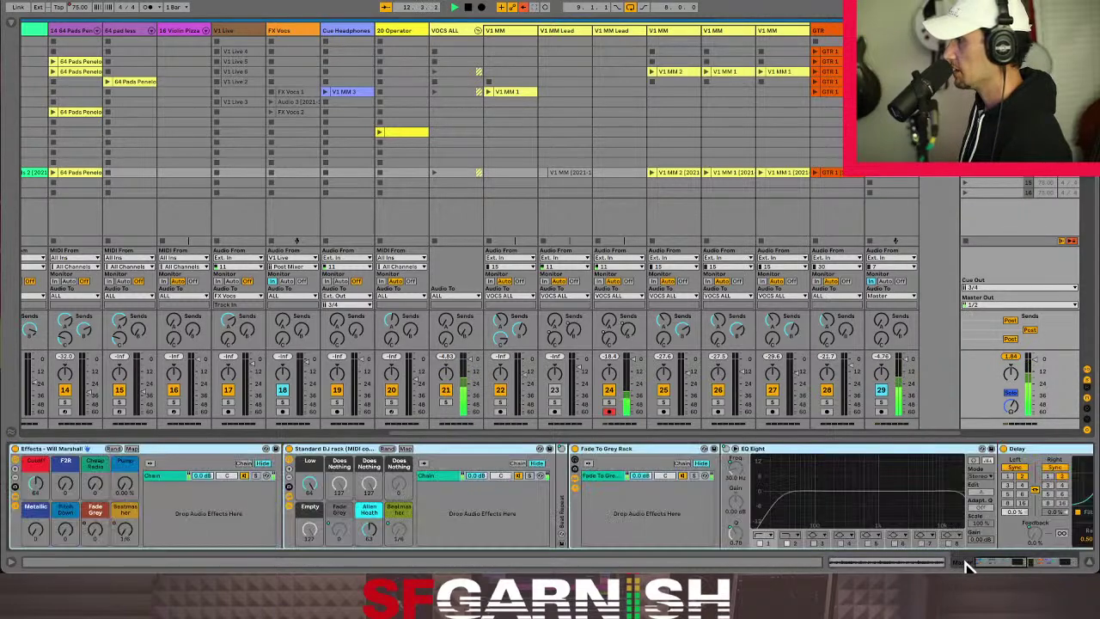
pyautogui.click(880, 565)
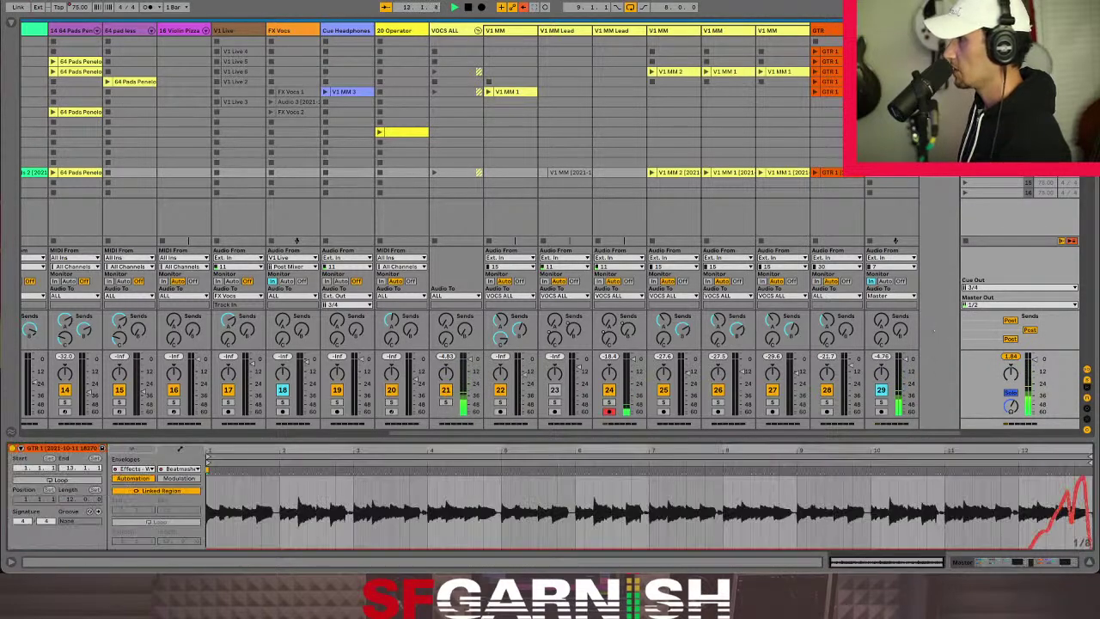
# Set the Verse scene's follow action time to 12 bars and return to the arrangement.
pyautogui.click(988, 172)
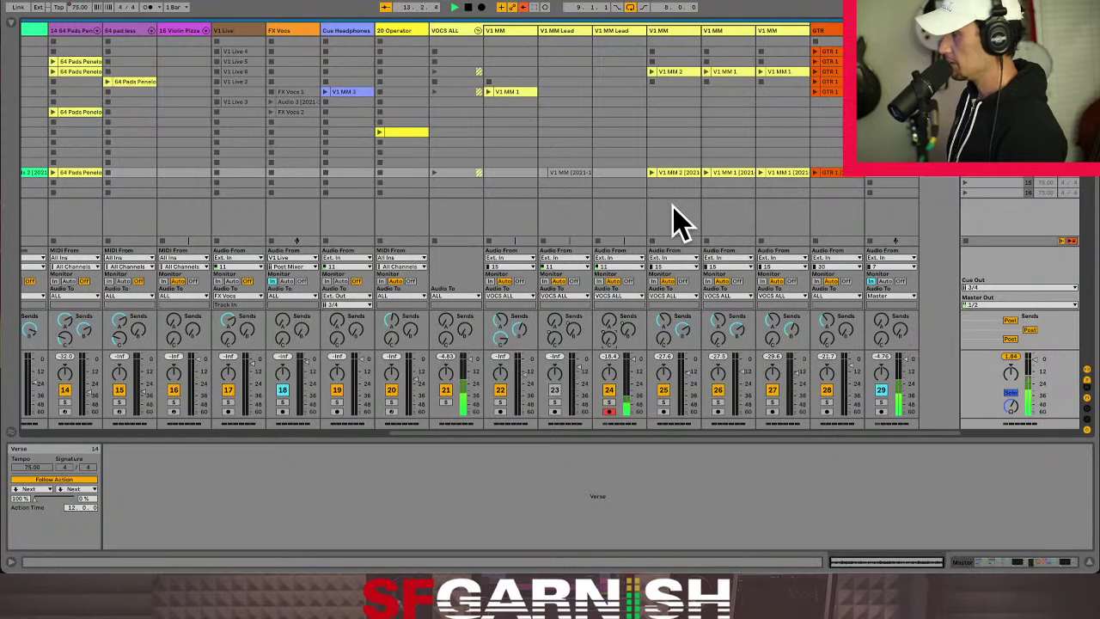
pyautogui.click(614, 174)
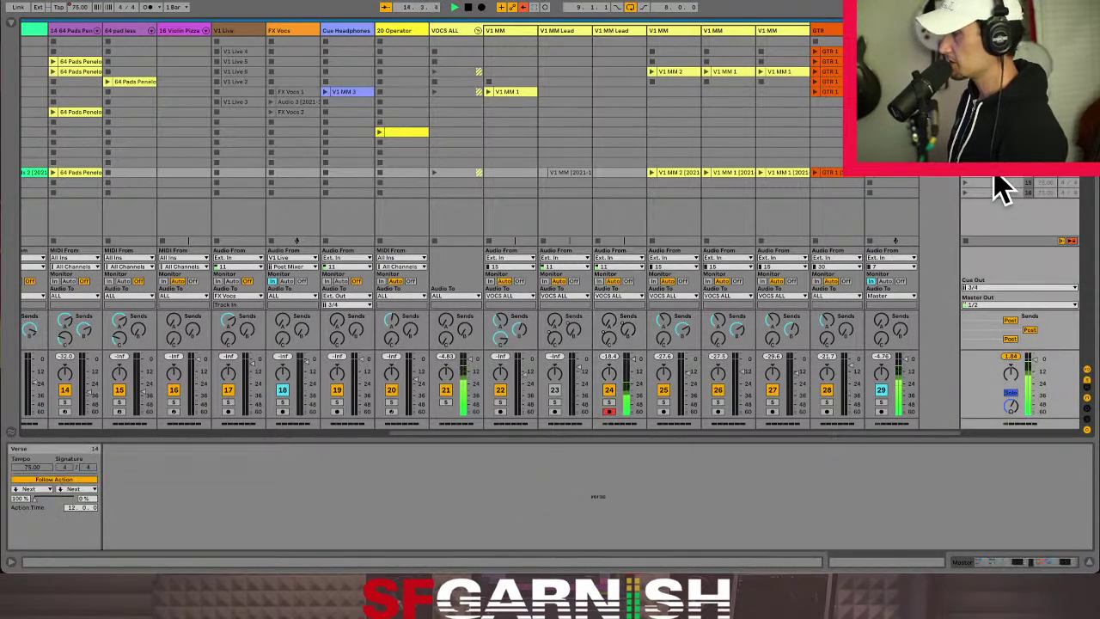
pyautogui.press('Tab')
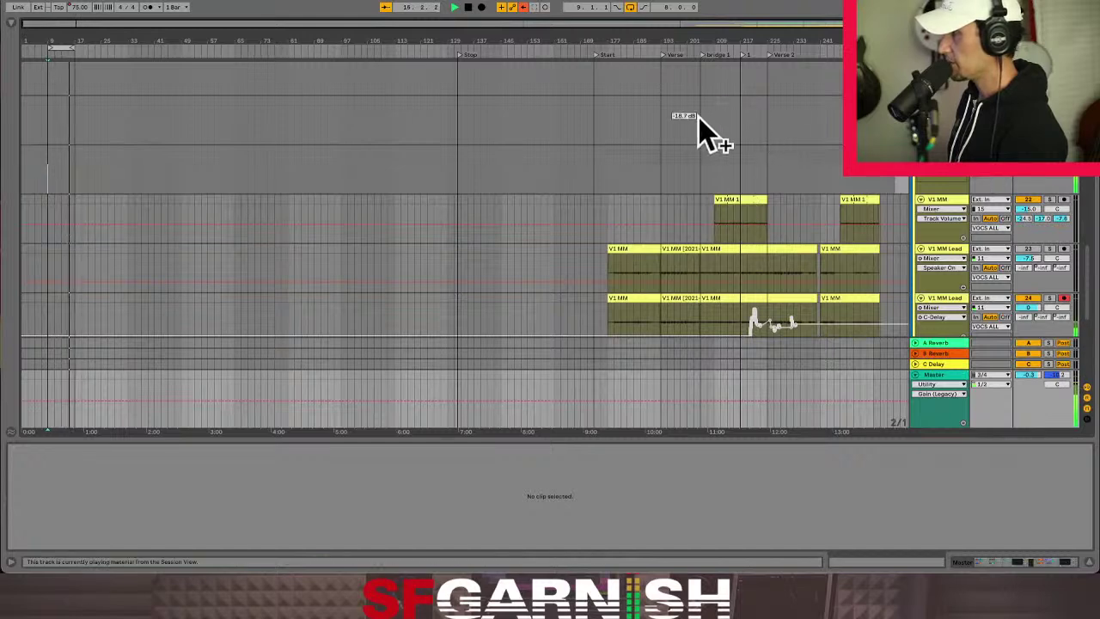
# Switch to automation view around bridge 1 and open the Master track's device chain.
pyautogui.press('a')
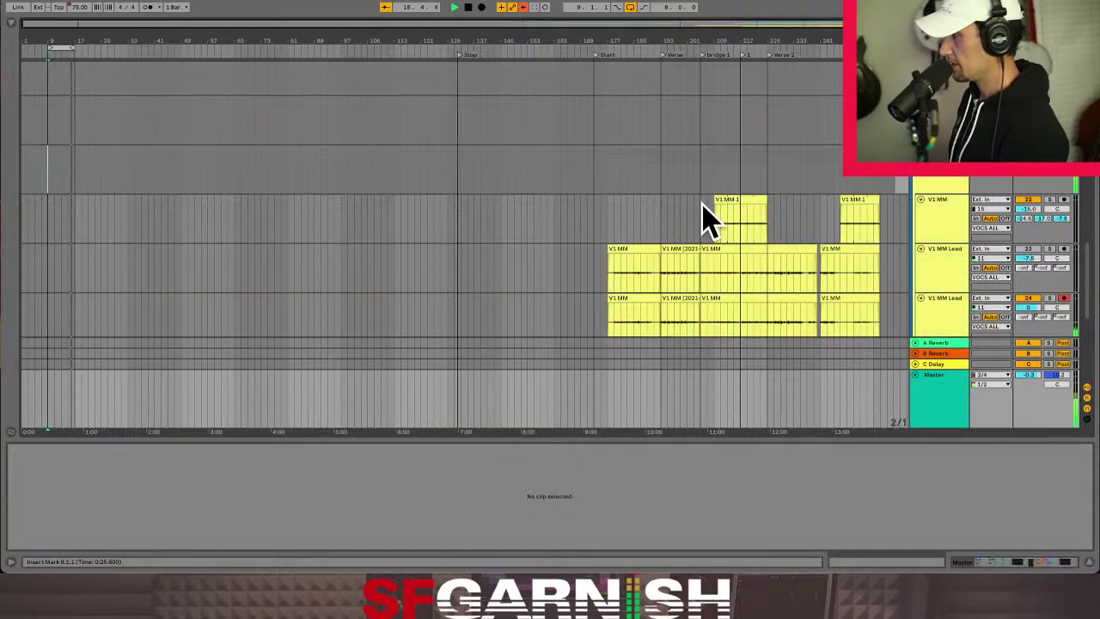
pyautogui.scroll(-4, 692, 314)
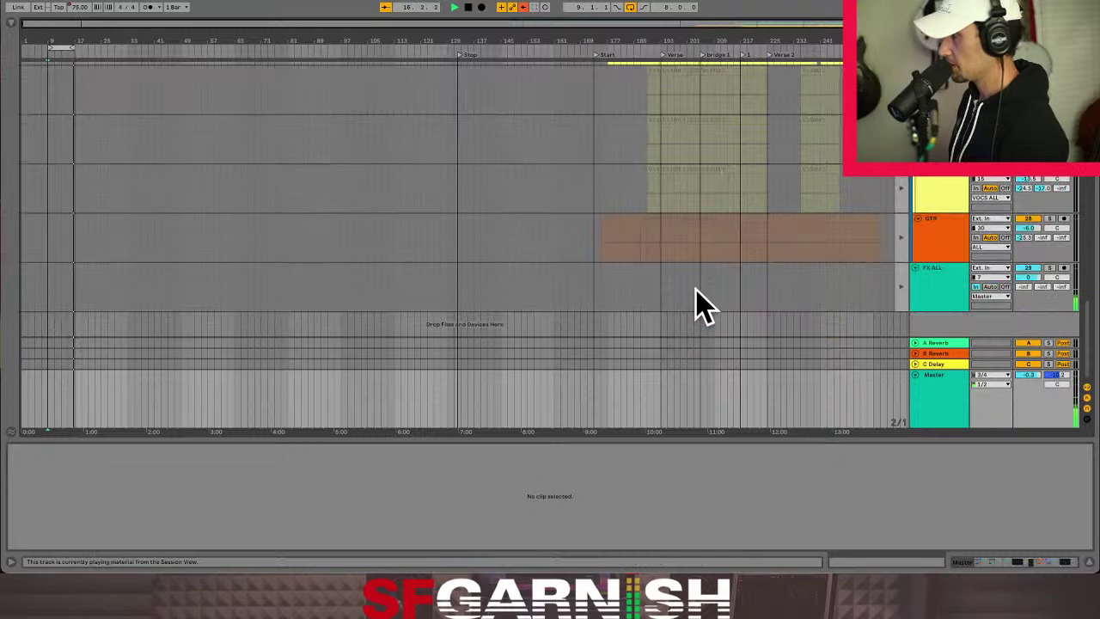
pyautogui.click(700, 300)
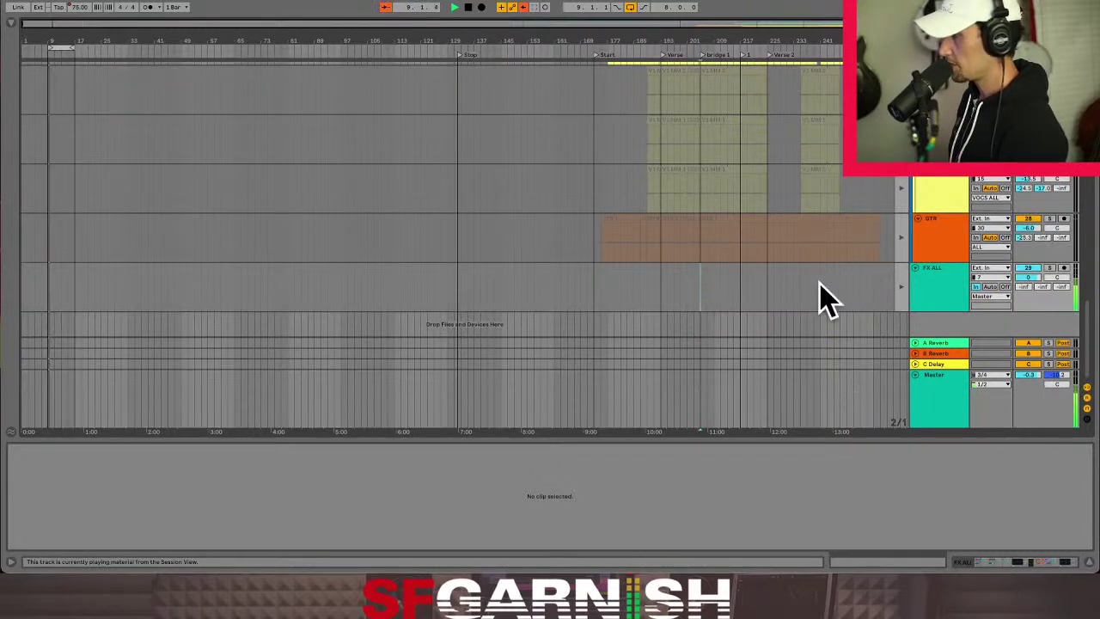
pyautogui.press('a')
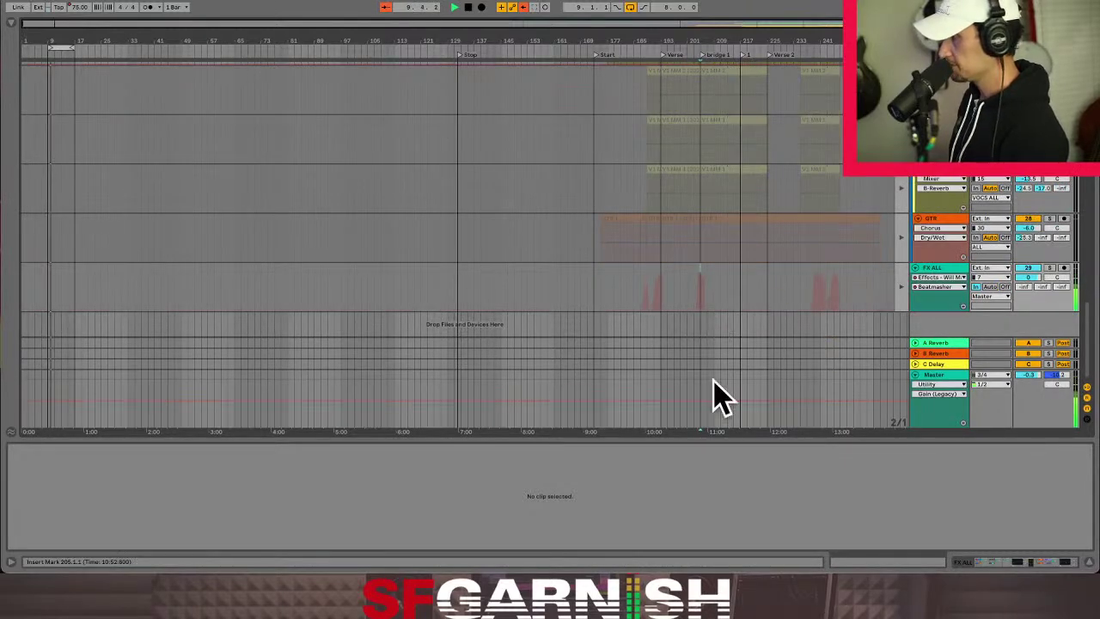
pyautogui.click(704, 416)
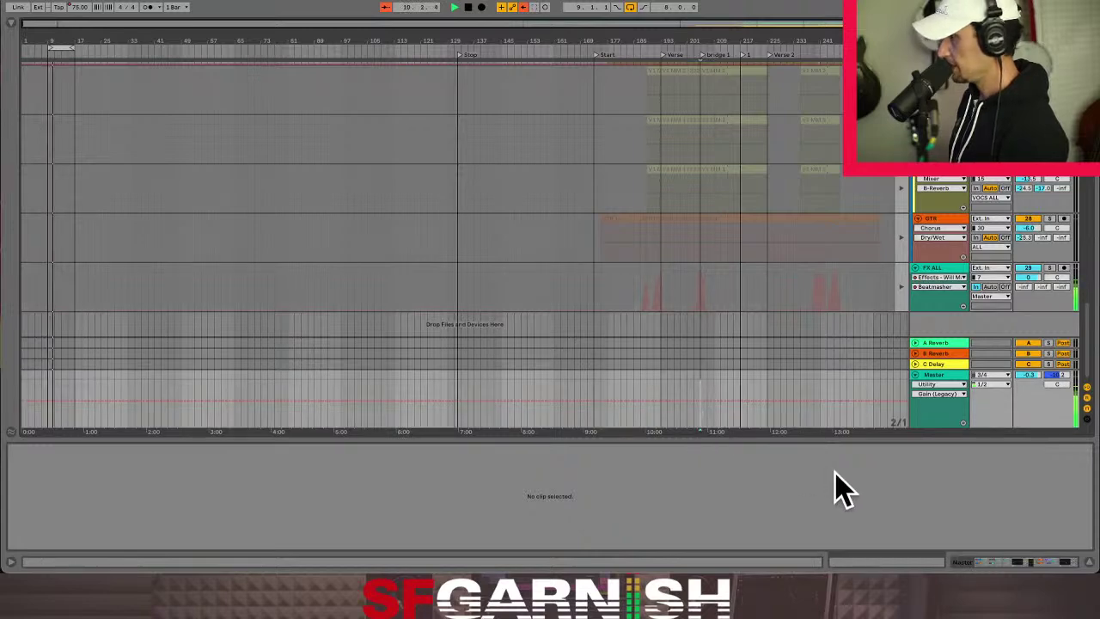
pyautogui.click(1022, 563)
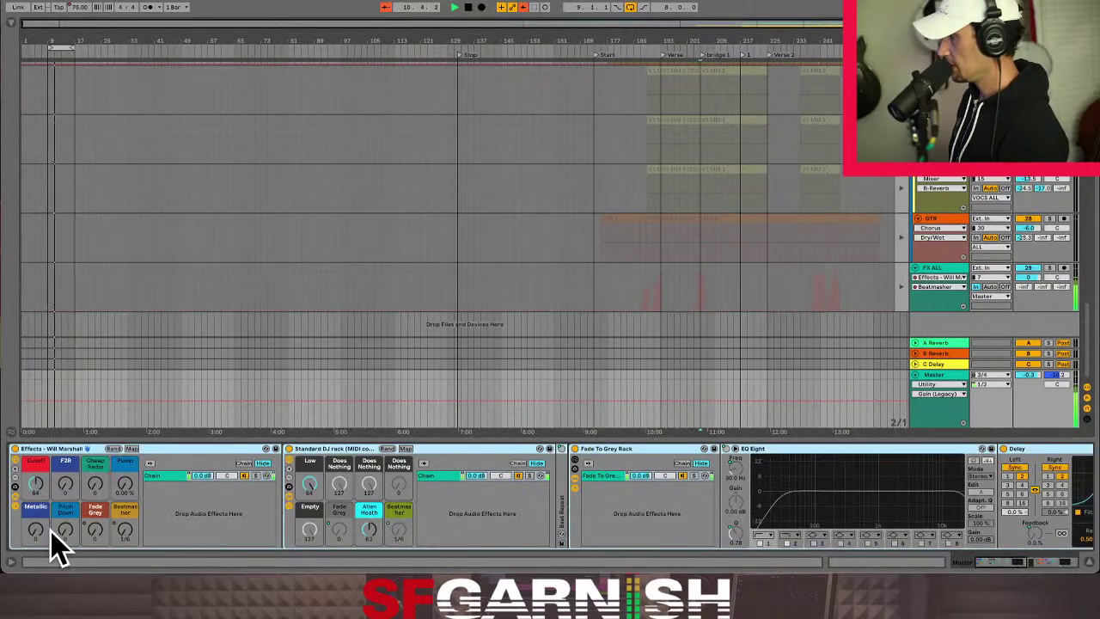
# Display the Master track's Beatmasher and Fade Grey automation and select the 12 bars of bridge 1.
pyautogui.click(125, 533)
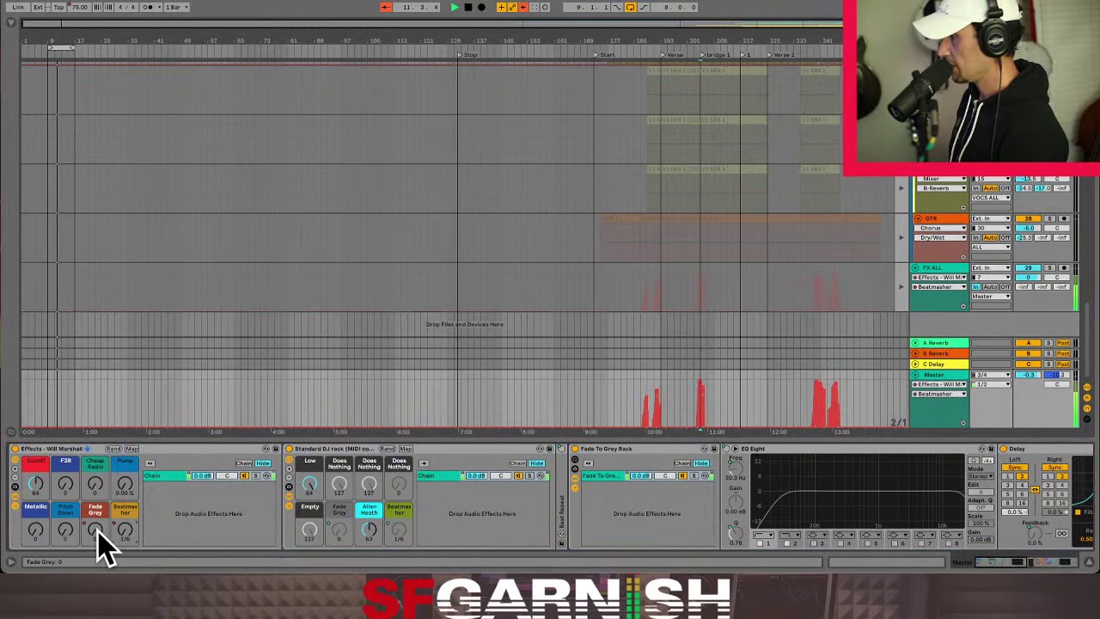
pyautogui.click(97, 535)
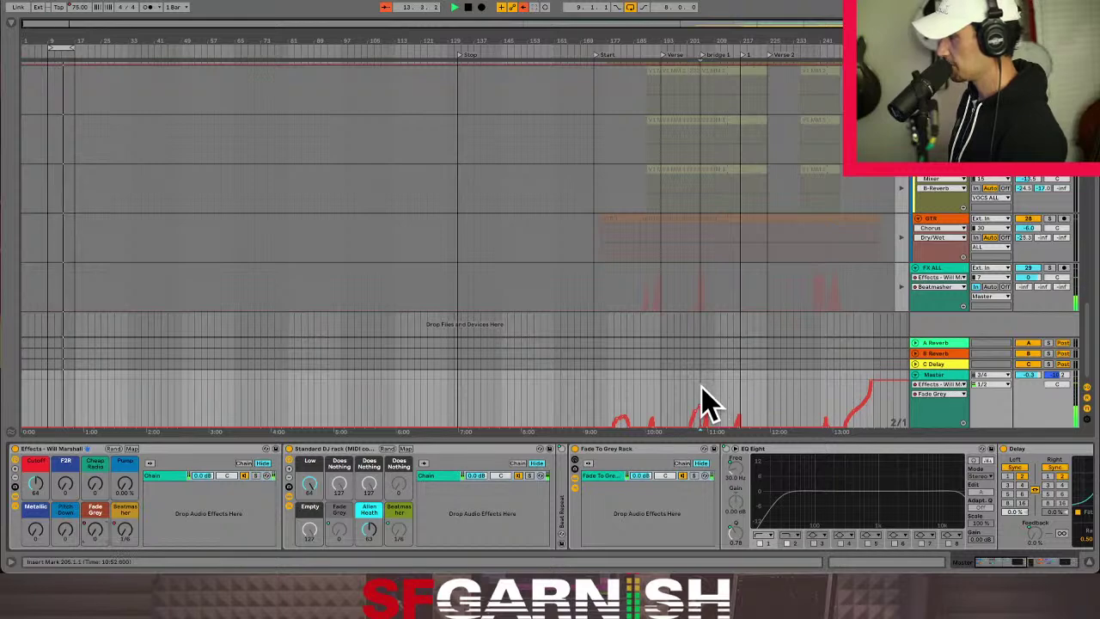
pyautogui.moveTo(702, 402); pyautogui.dragTo(746, 405)
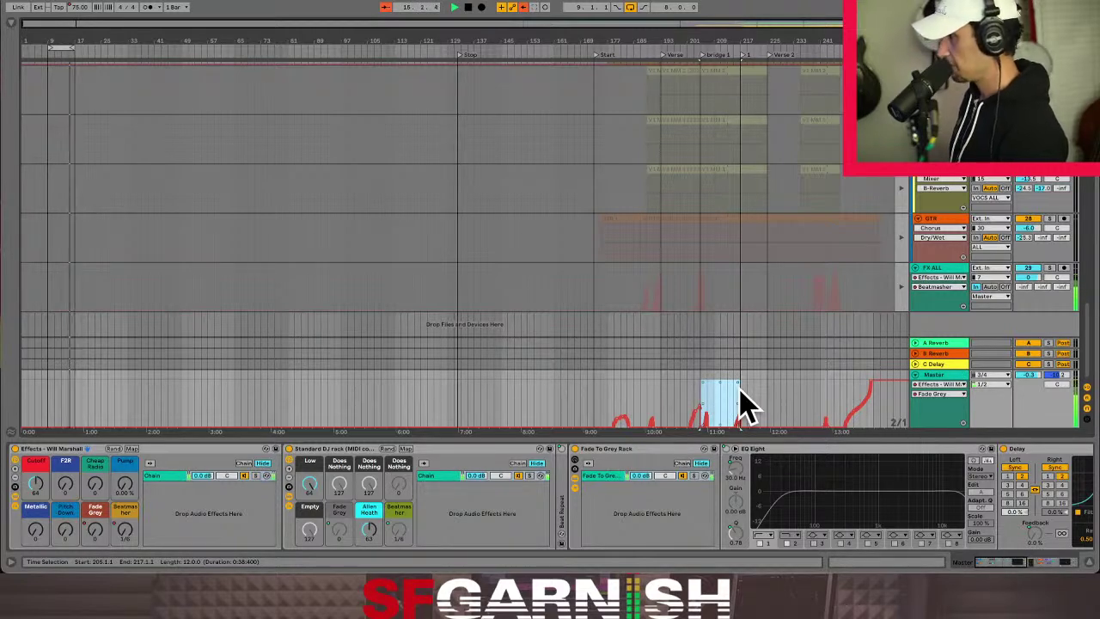
# Inspect the Beatmasher and Fade Grey envelopes of the FX ALL track's existing clip in Session View.
pyautogui.press('Tab')
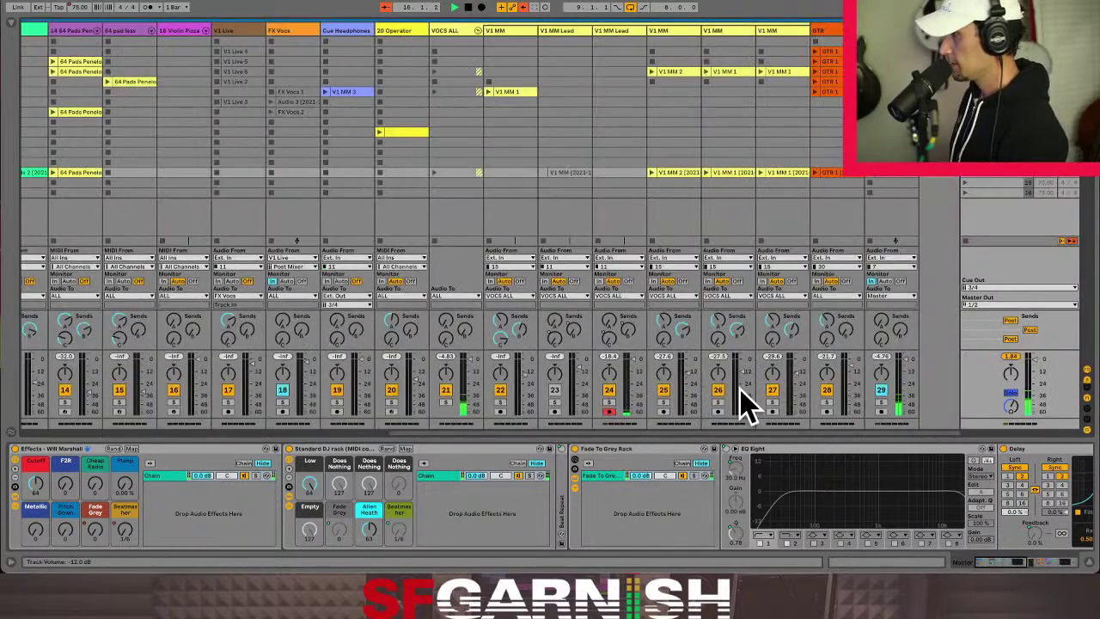
pyautogui.click(891, 31)
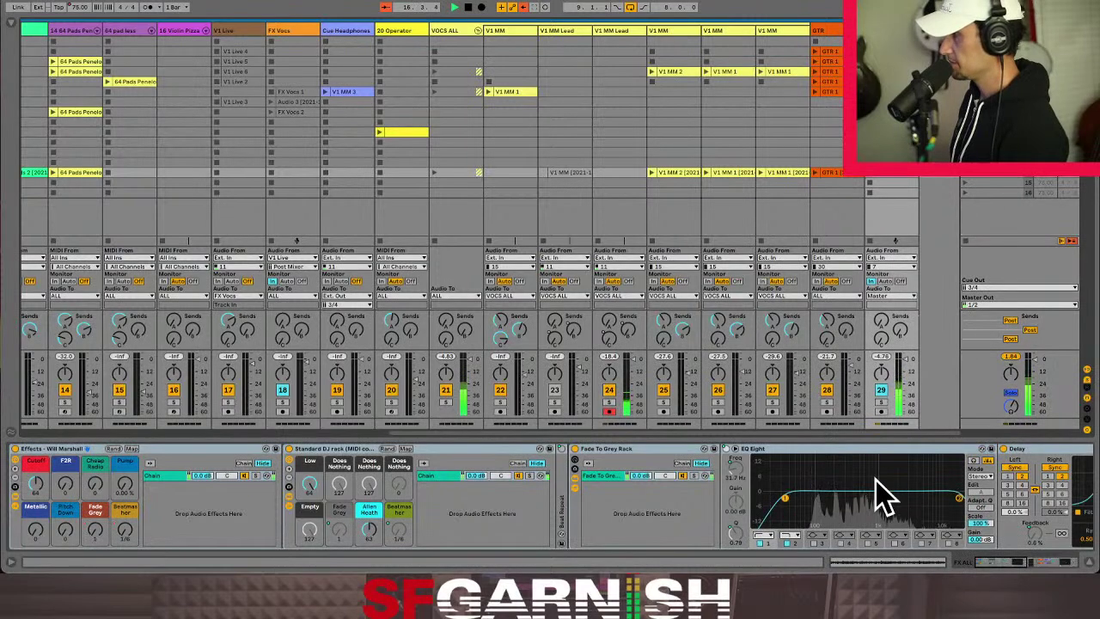
pyautogui.click(871, 564)
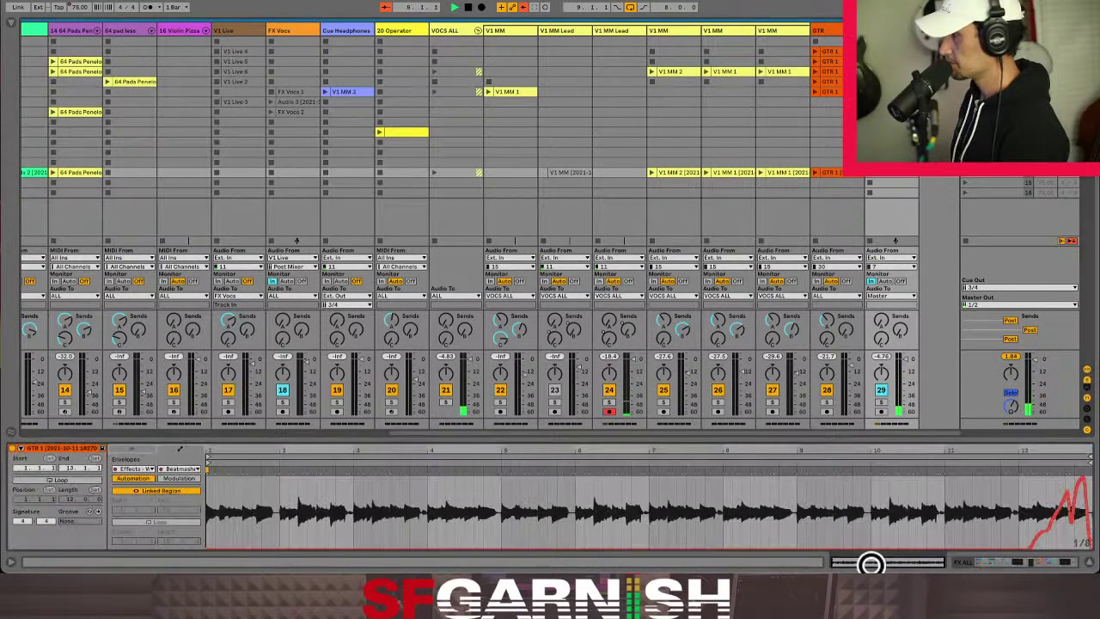
pyautogui.click(193, 470)
pyautogui.click(180, 366)
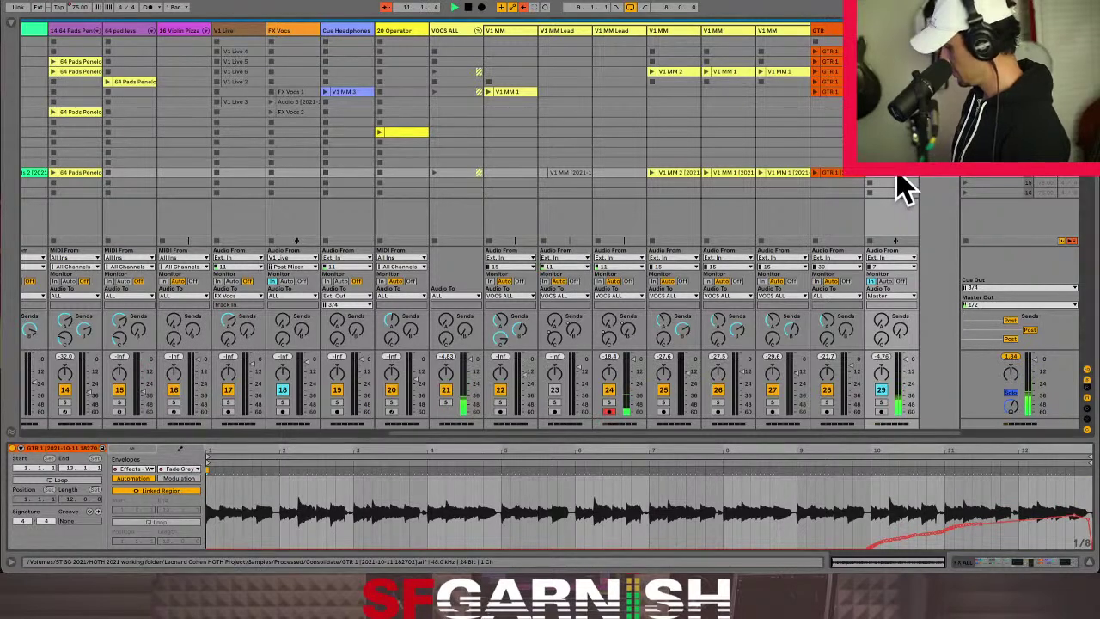
pyautogui.click(847, 176)
pyautogui.click(885, 183)
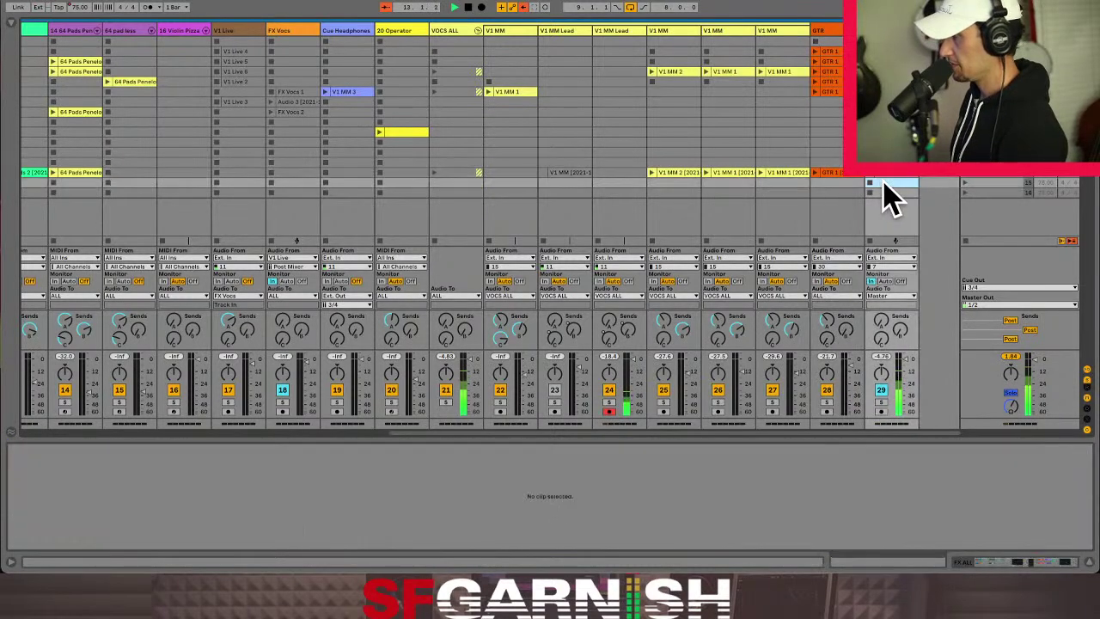
pyautogui.hotkey('ctrl', 'v')
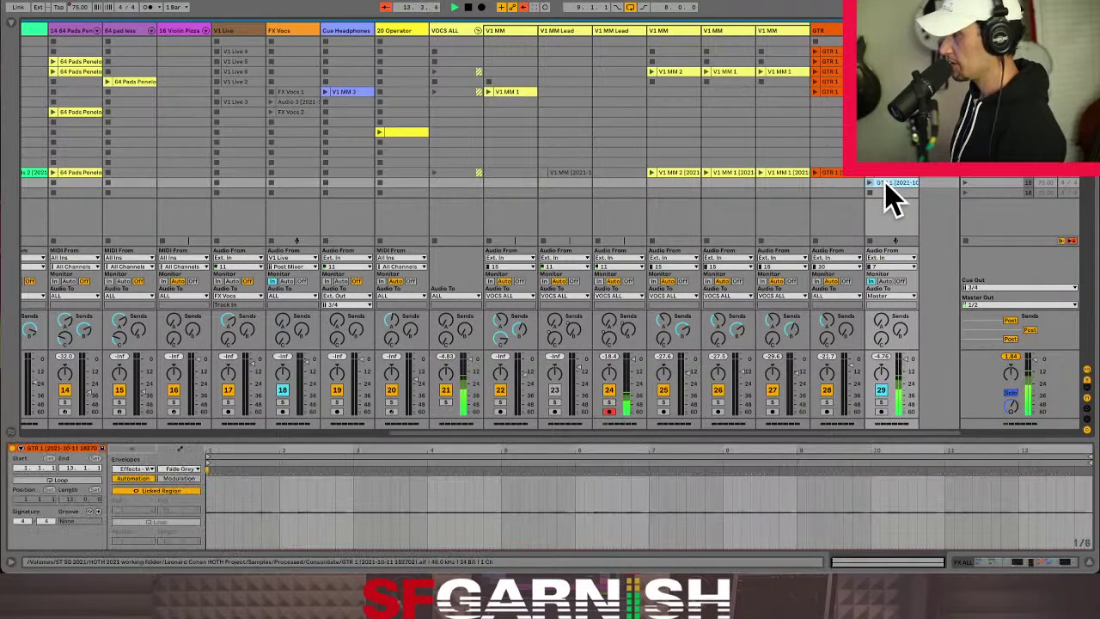
pyautogui.press('Delete')
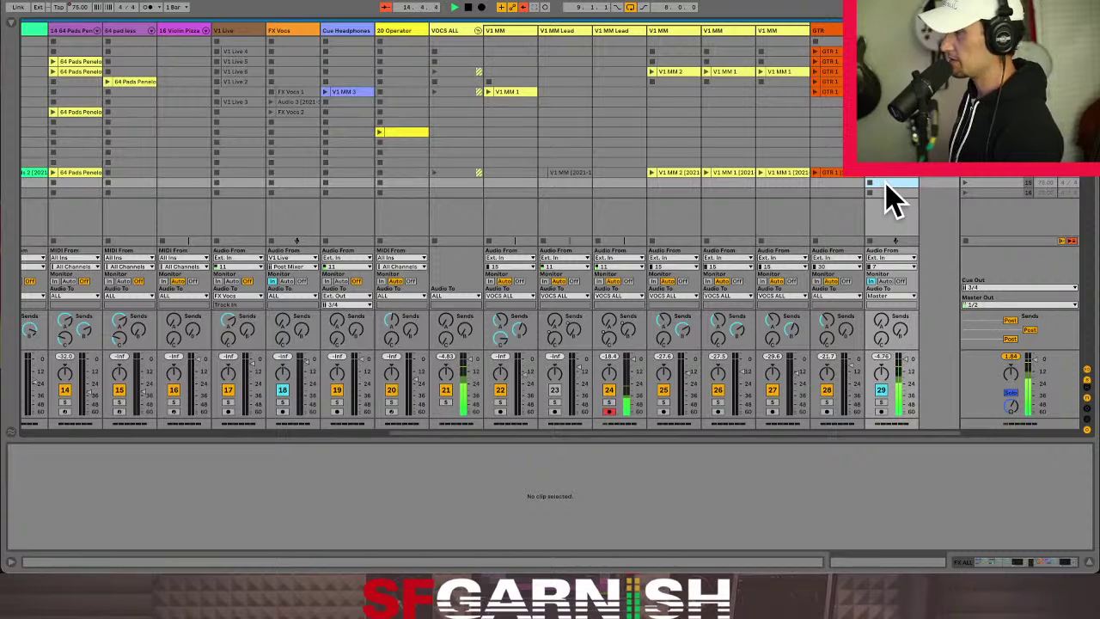
# Split and consolidate the bridge 1 section, bars 205 to 217, across all tracks from the sub bass track to GTR in the arrangement.
pyautogui.press('Tab')
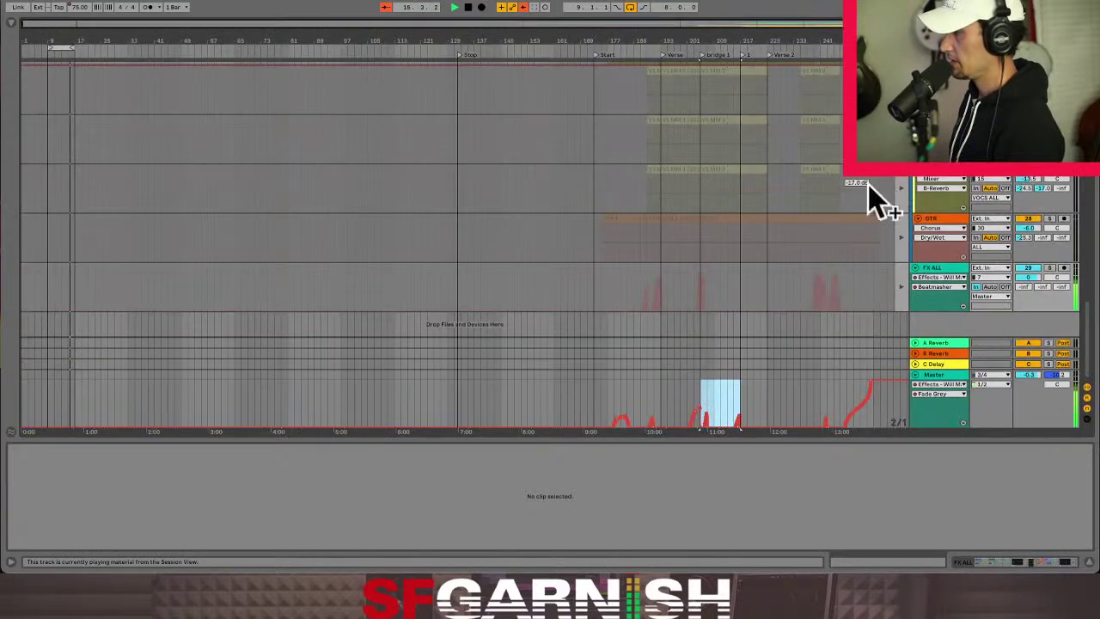
pyautogui.click(707, 109)
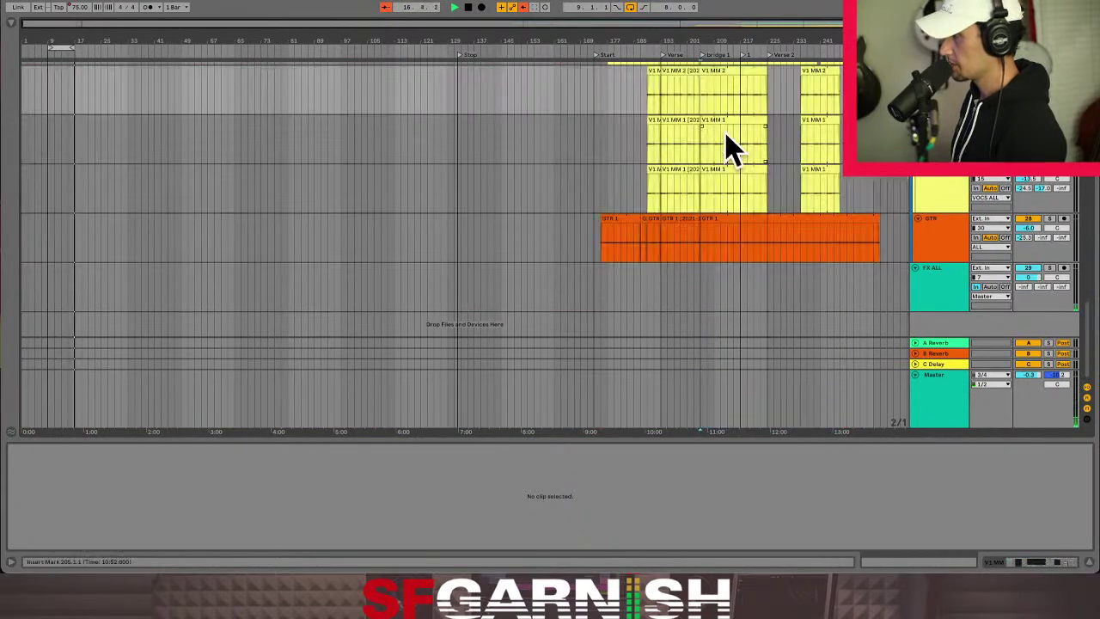
pyautogui.scroll(10, 727, 147)
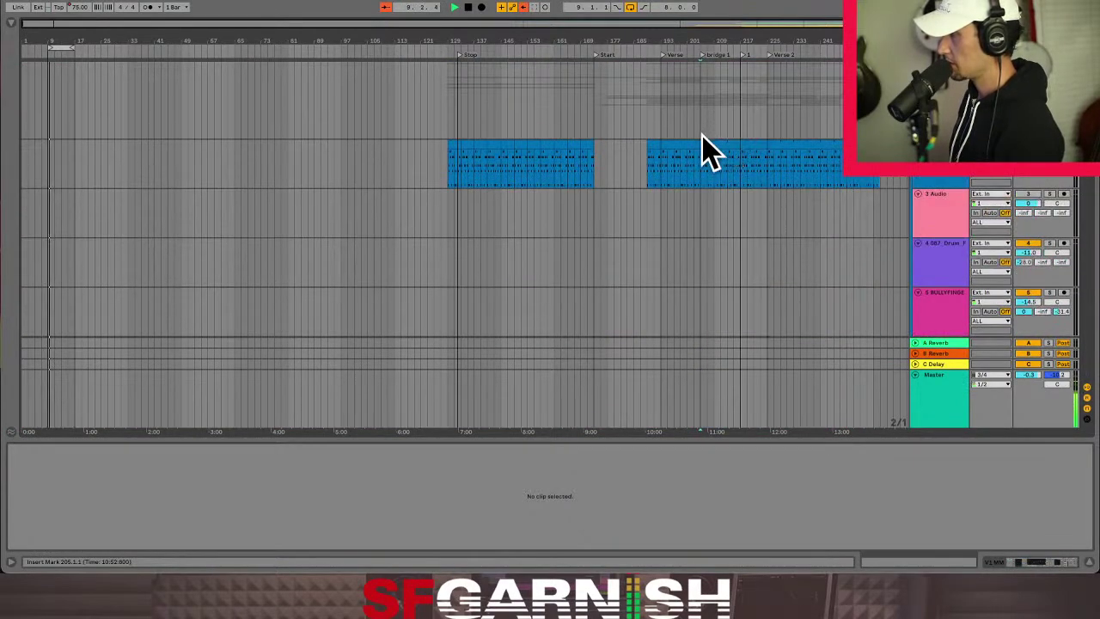
pyautogui.click(722, 184)
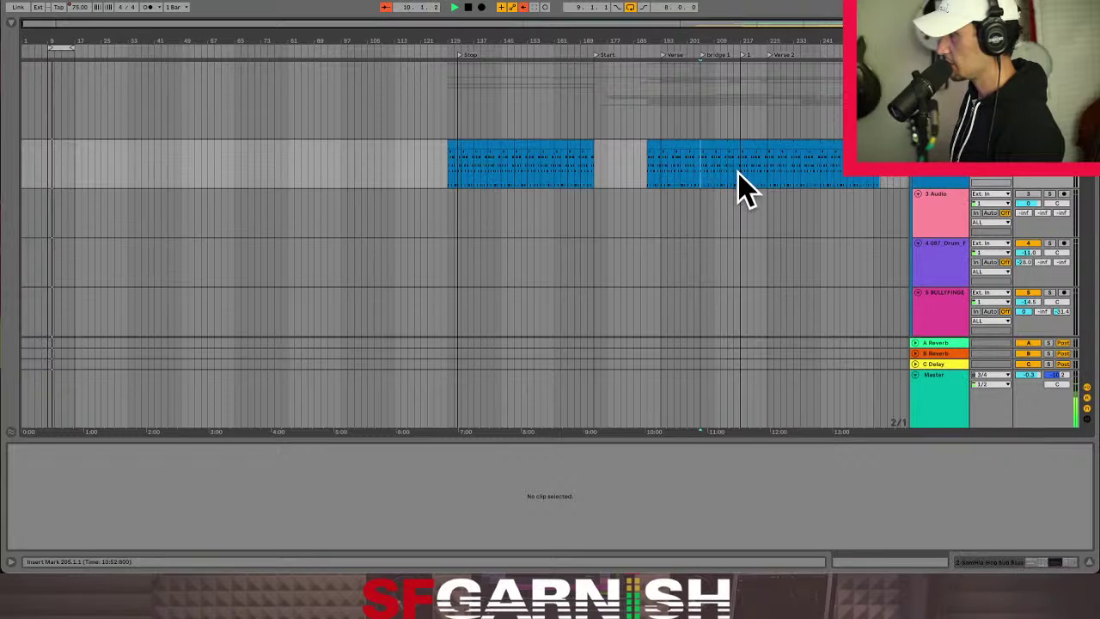
pyautogui.scroll(-6, 738, 186)
pyautogui.scroll(-10, 738, 172)
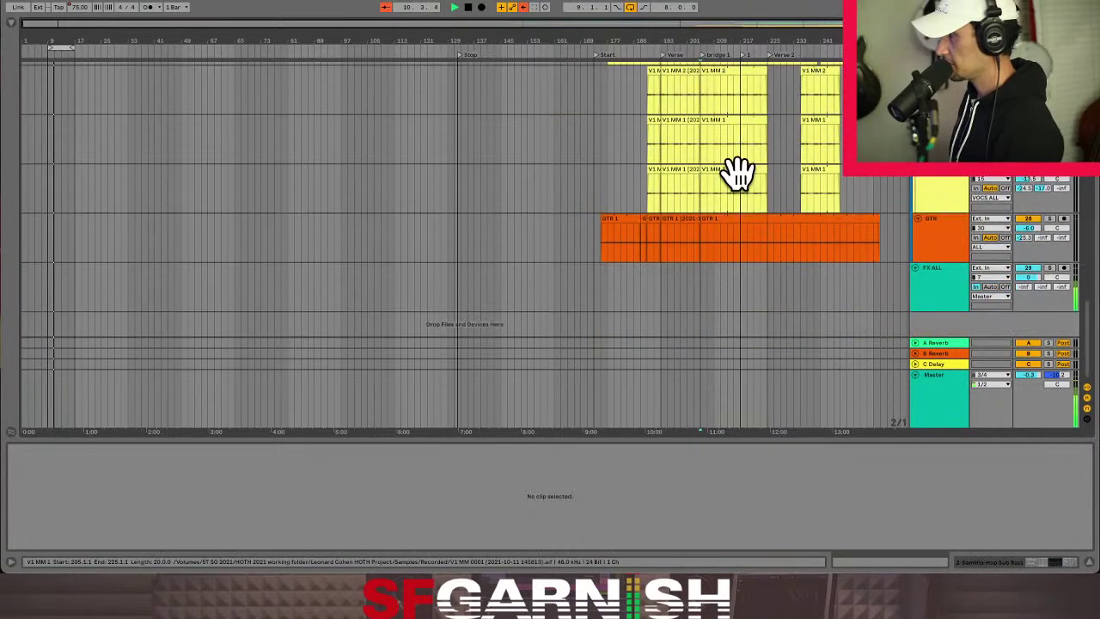
pyautogui.keyDown('shift'); pyautogui.click(741, 244); pyautogui.keyUp('shift')
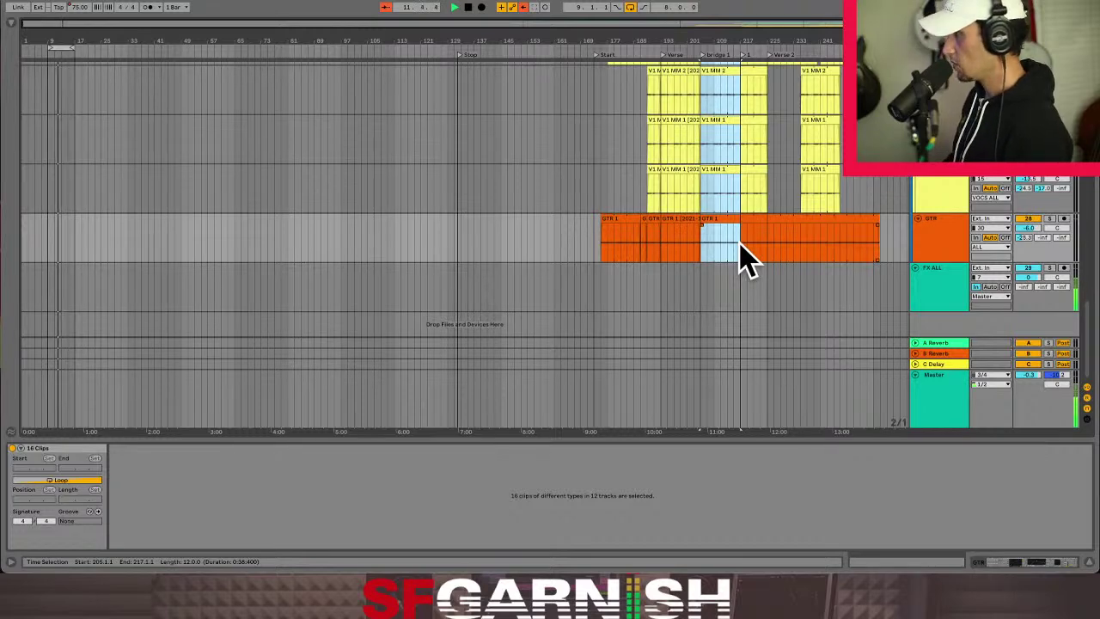
pyautogui.hotkey('ctrl', 'e')
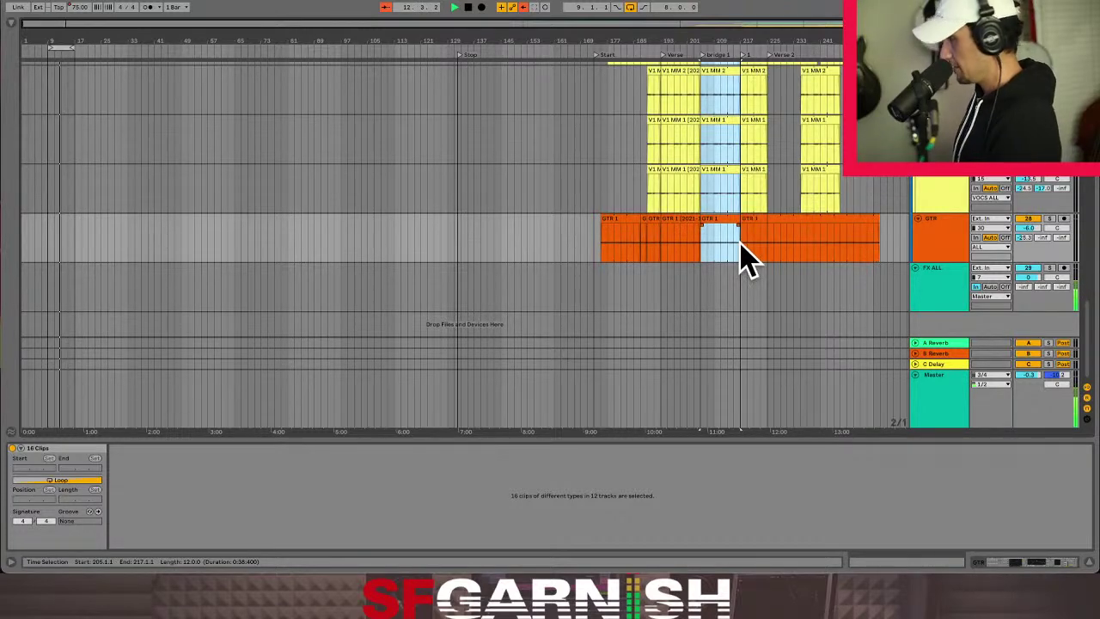
pyautogui.hotkey('ctrl', 'j')
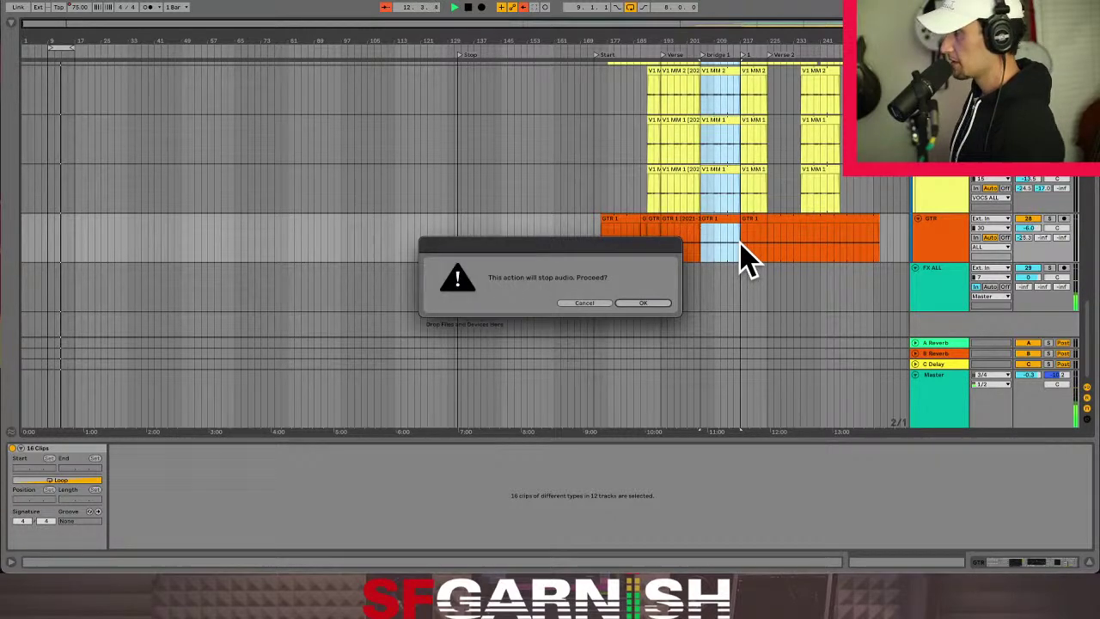
pyautogui.click(655, 303)
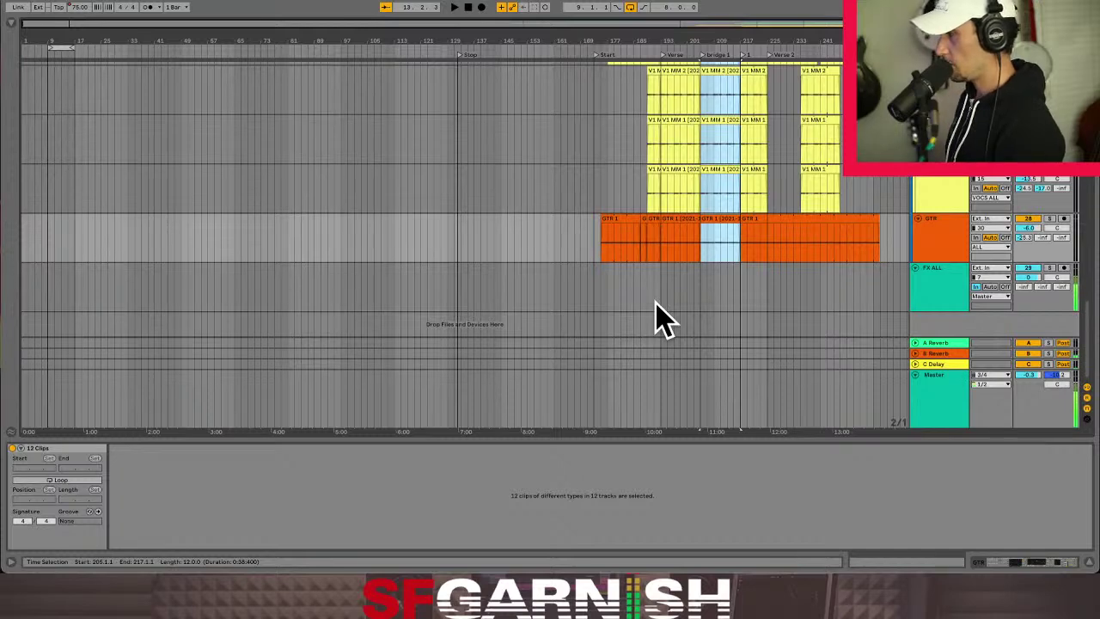
# Copy the consolidated bridge 1 clips into scene 15 in Session View, starting at the sub bass track.
pyautogui.press('Tab')
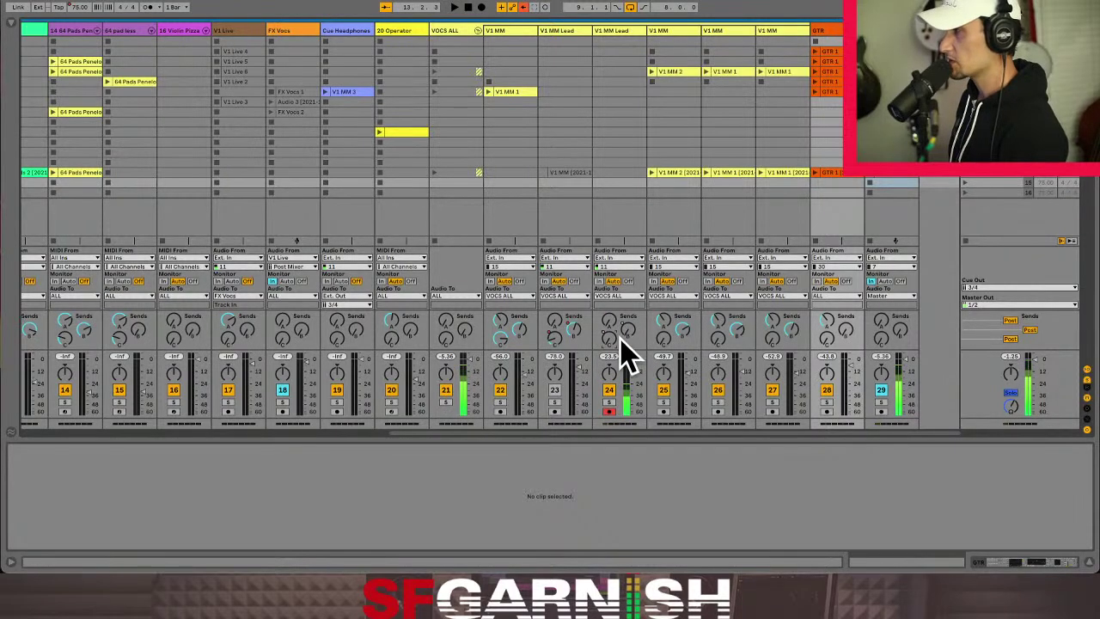
pyautogui.press('Tab')
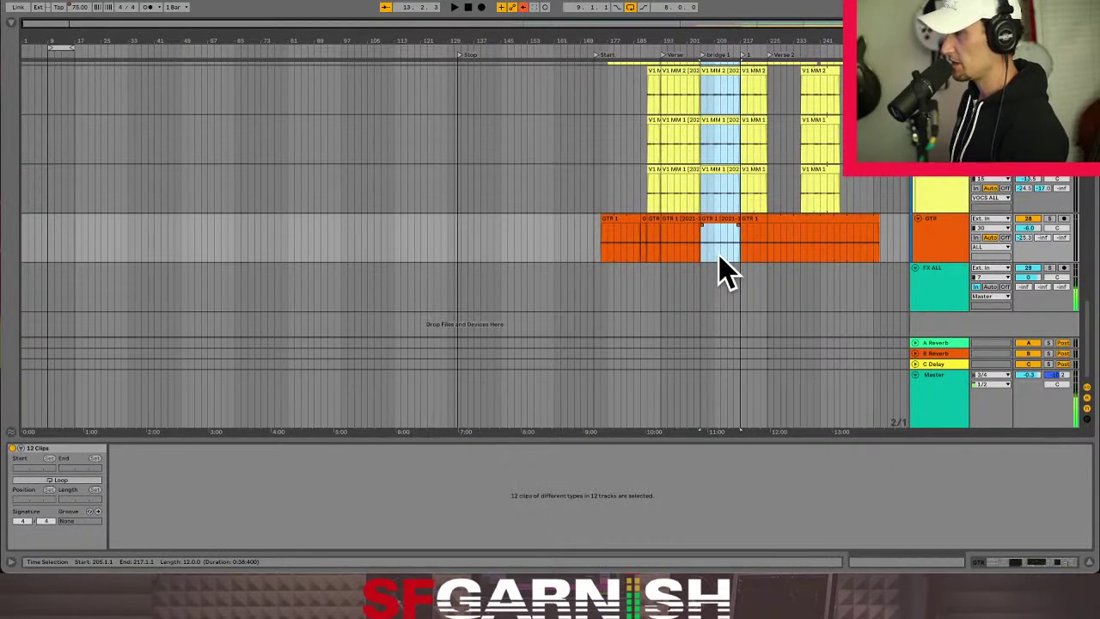
pyautogui.scroll(15, 722, 271)
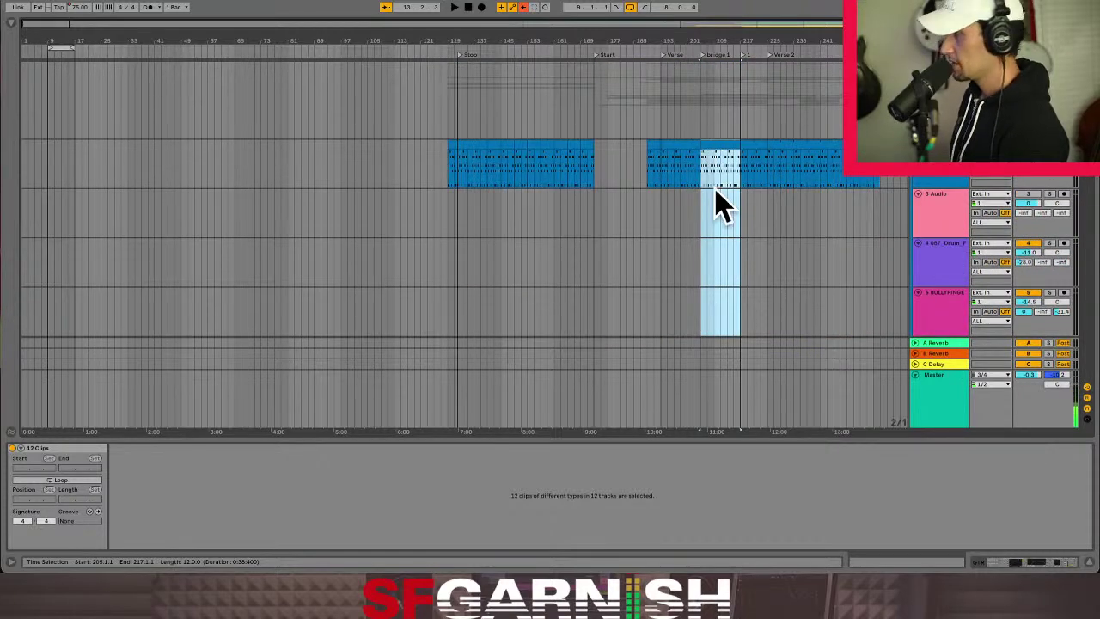
pyautogui.press('Tab')
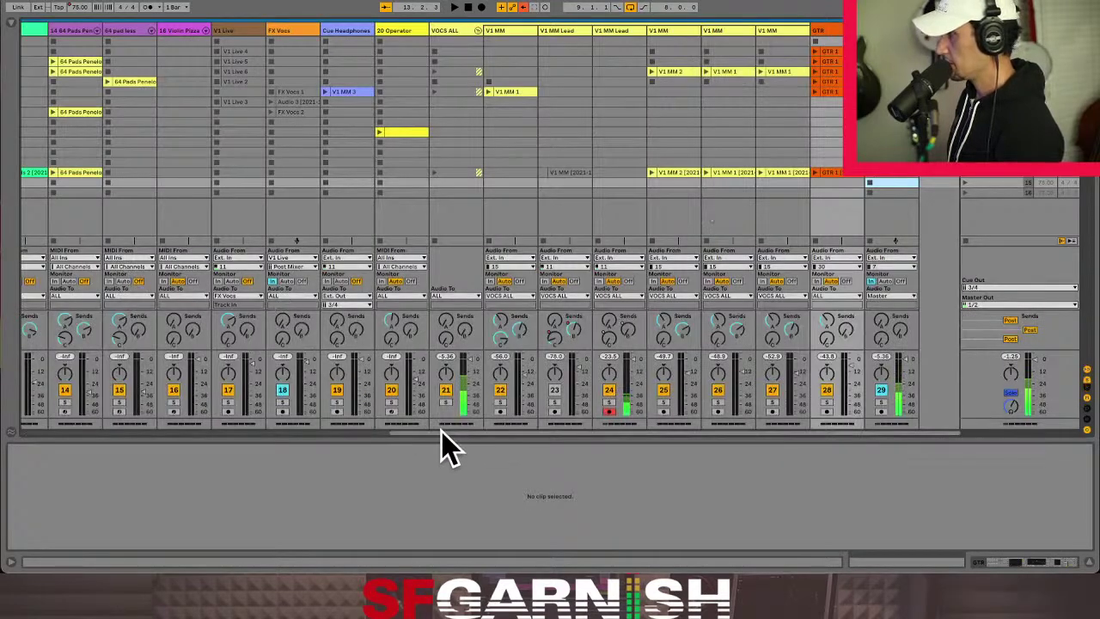
pyautogui.moveTo(441, 442); pyautogui.dragTo(8, 449)
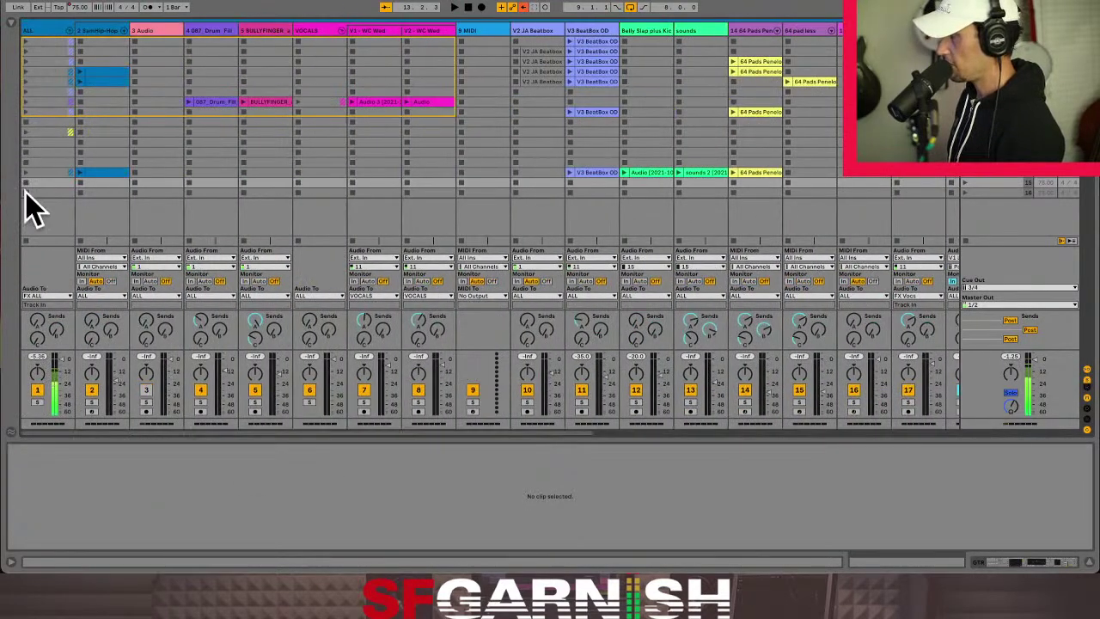
pyautogui.click(103, 182)
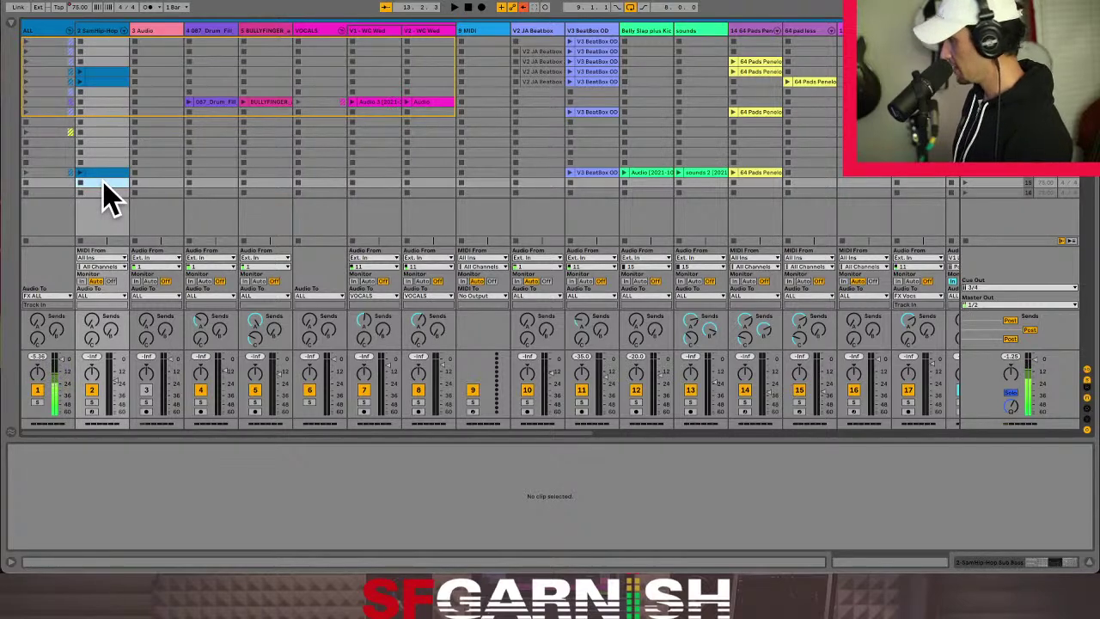
pyautogui.hotkey('ctrl', 'v')
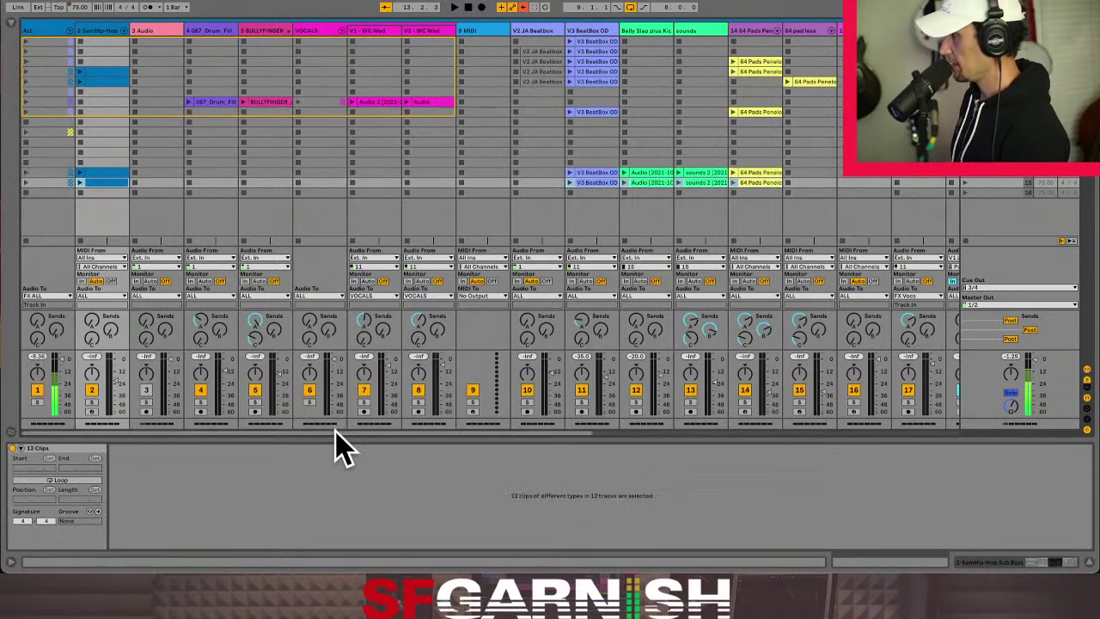
# Duplicate scene 15's GTR clip into the FX ALL slot of the same scene.
pyautogui.moveTo(342, 447); pyautogui.dragTo(940, 430)
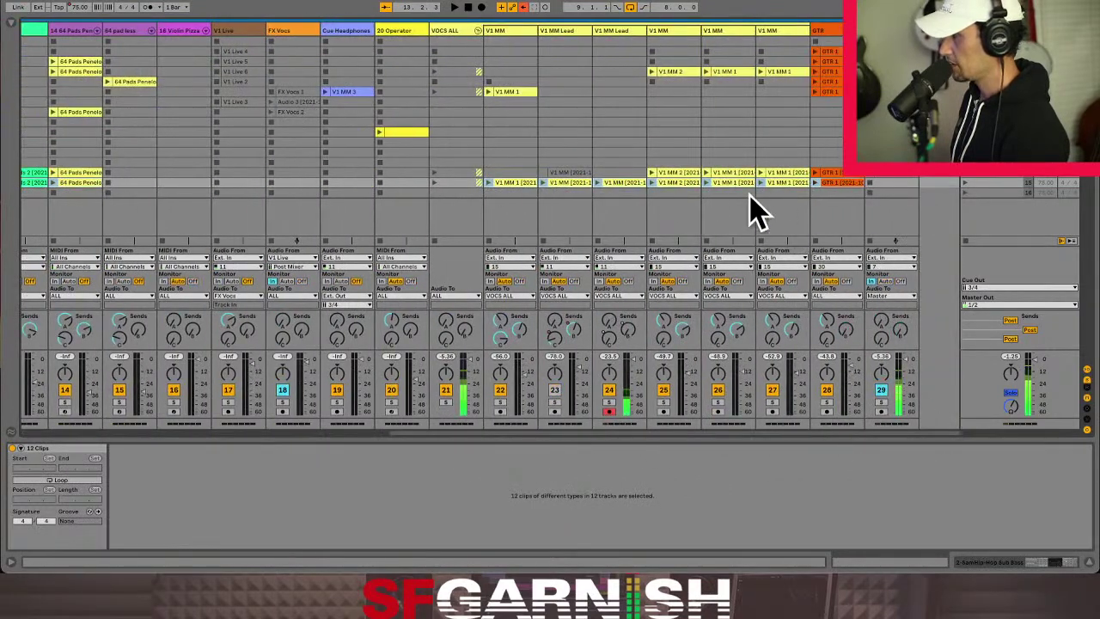
pyautogui.click(834, 183)
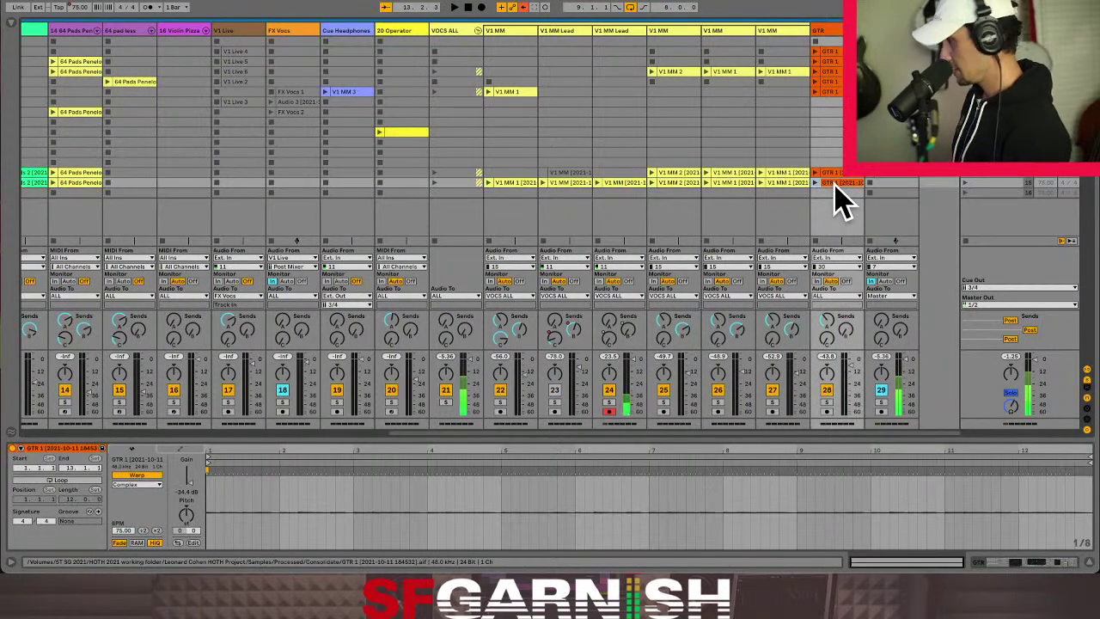
pyautogui.moveTo(833, 186); pyautogui.dragTo(904, 188)
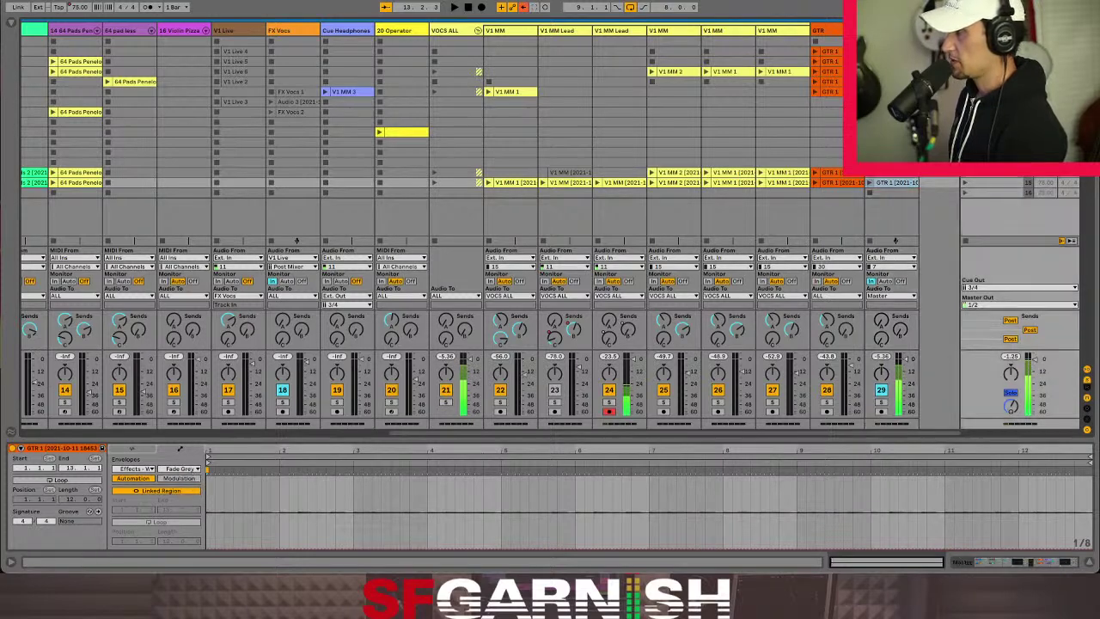
# Copy the master's Fade Grey automation from bars 205 to 217 into the Fade Grey envelope of scene 15's FX ALL clip.
pyautogui.click(995, 563)
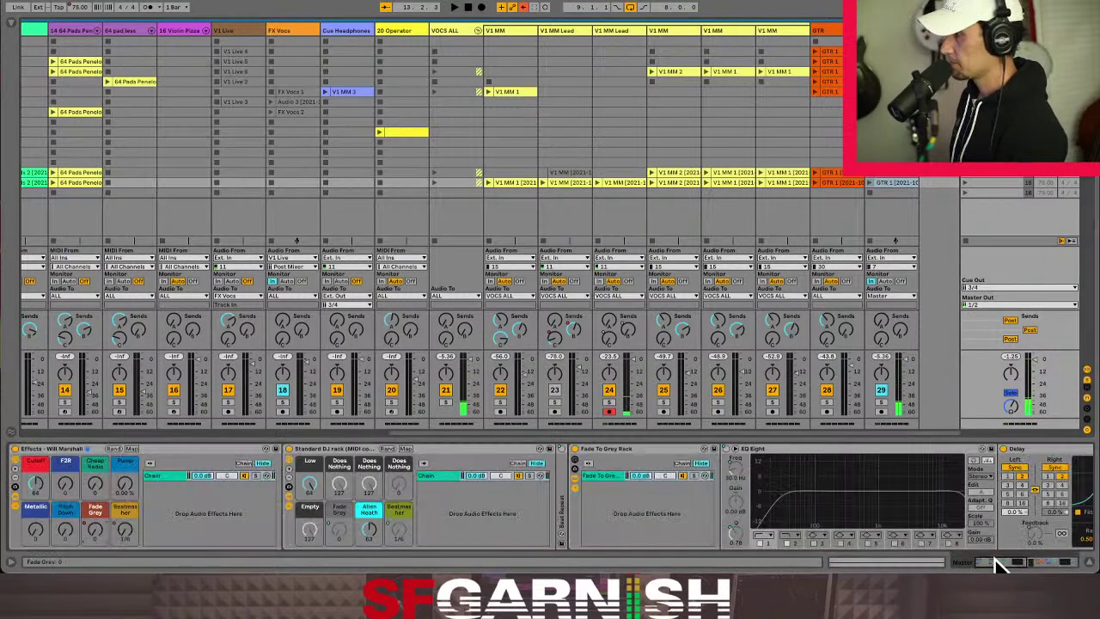
pyautogui.rightClick(97, 534)
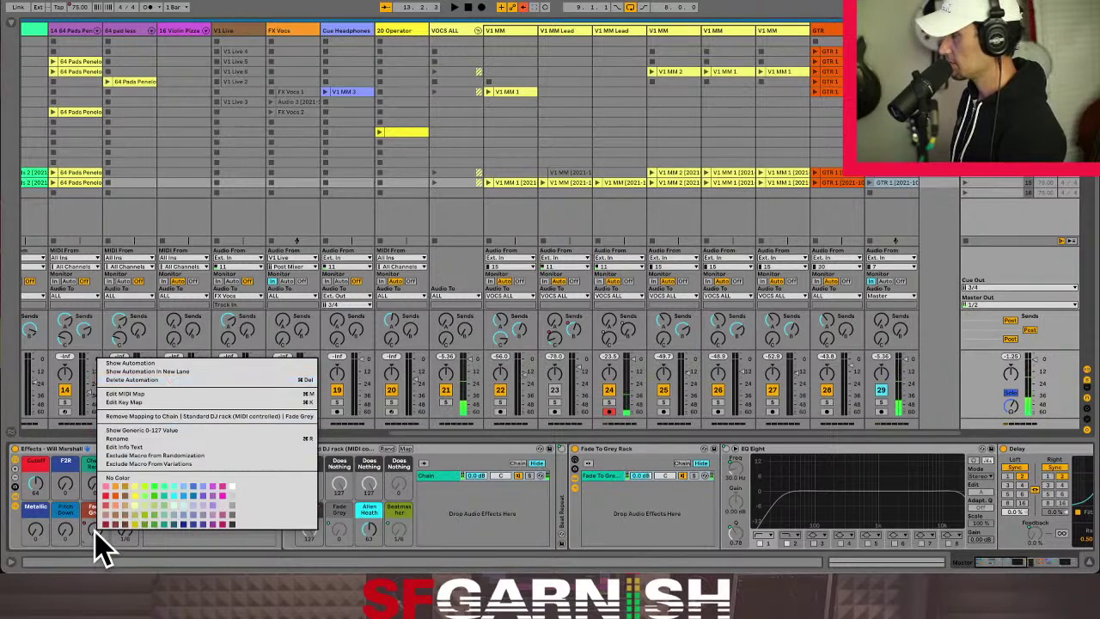
pyautogui.click(199, 372)
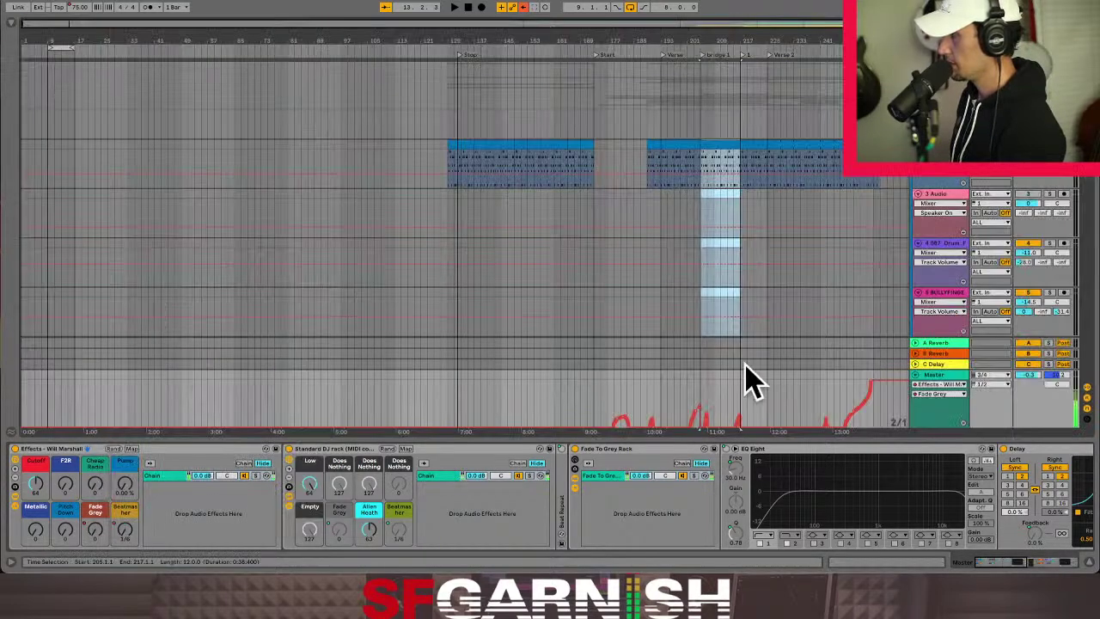
pyautogui.click(702, 387)
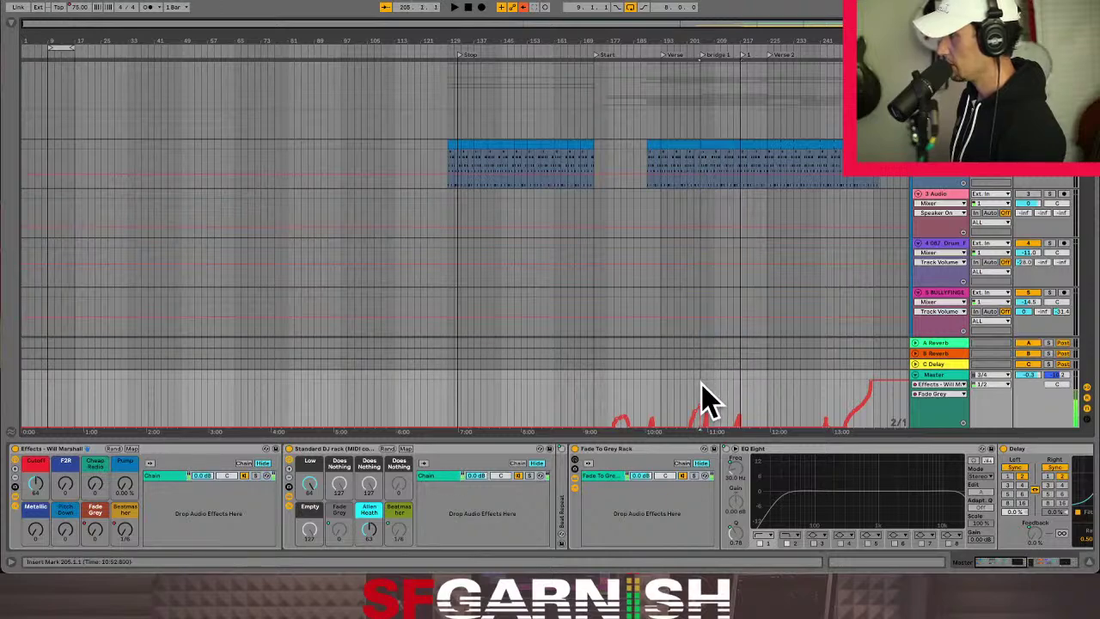
pyautogui.moveTo(701, 385); pyautogui.dragTo(741, 395)
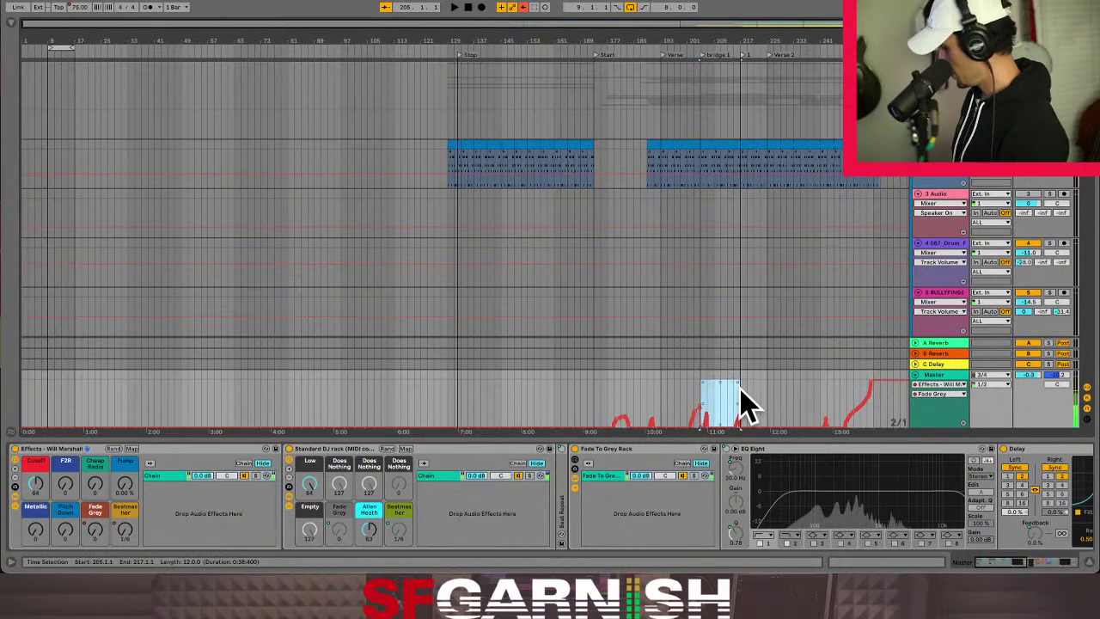
pyautogui.press('Tab')
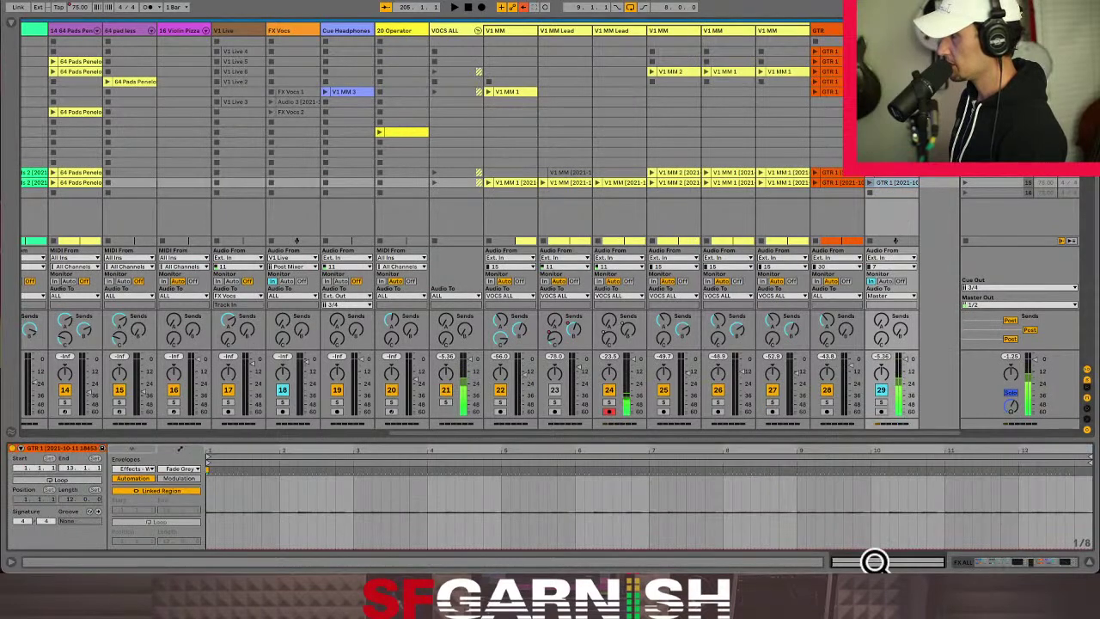
pyautogui.hotkey('shift', 'Tab')
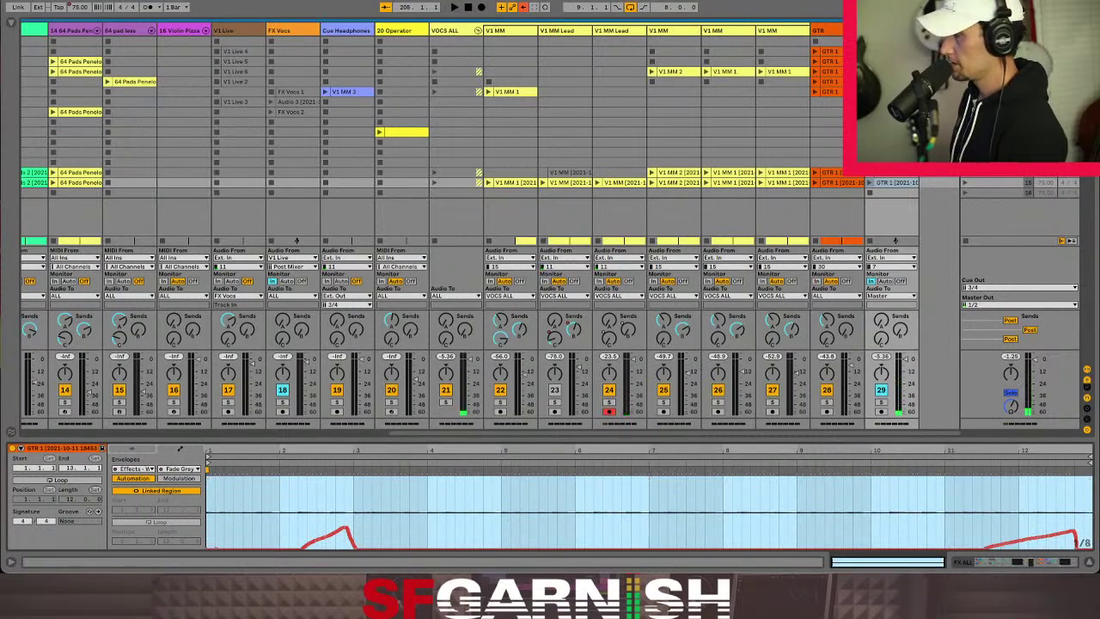
# Show the master's Beatmasher automation in the arrangement and re-enable it.
pyautogui.click(1014, 314)
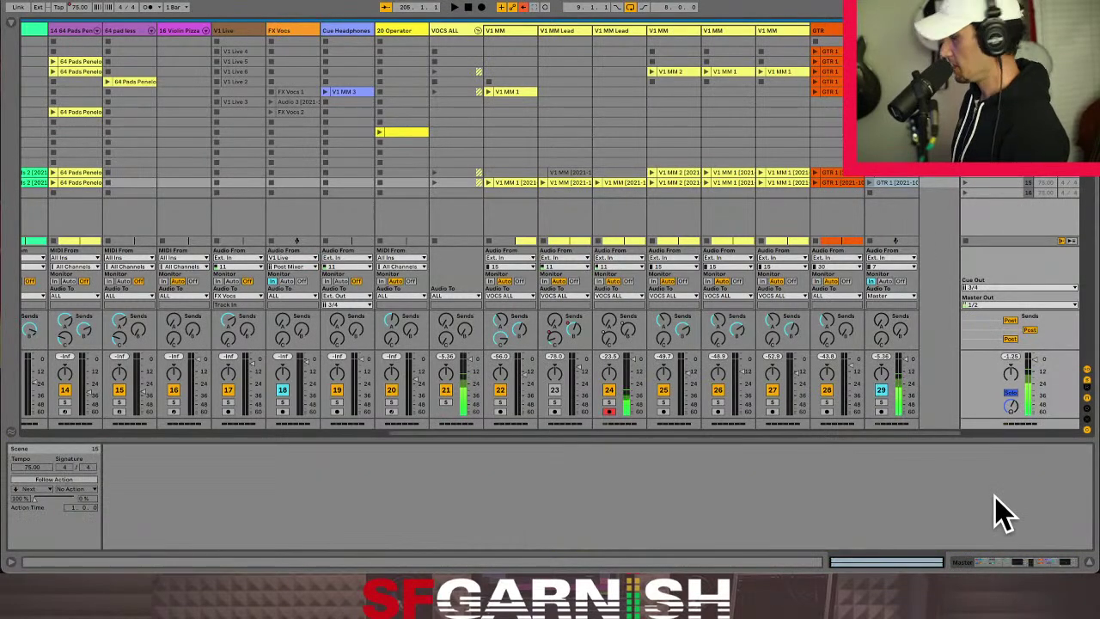
pyautogui.press('Tab')
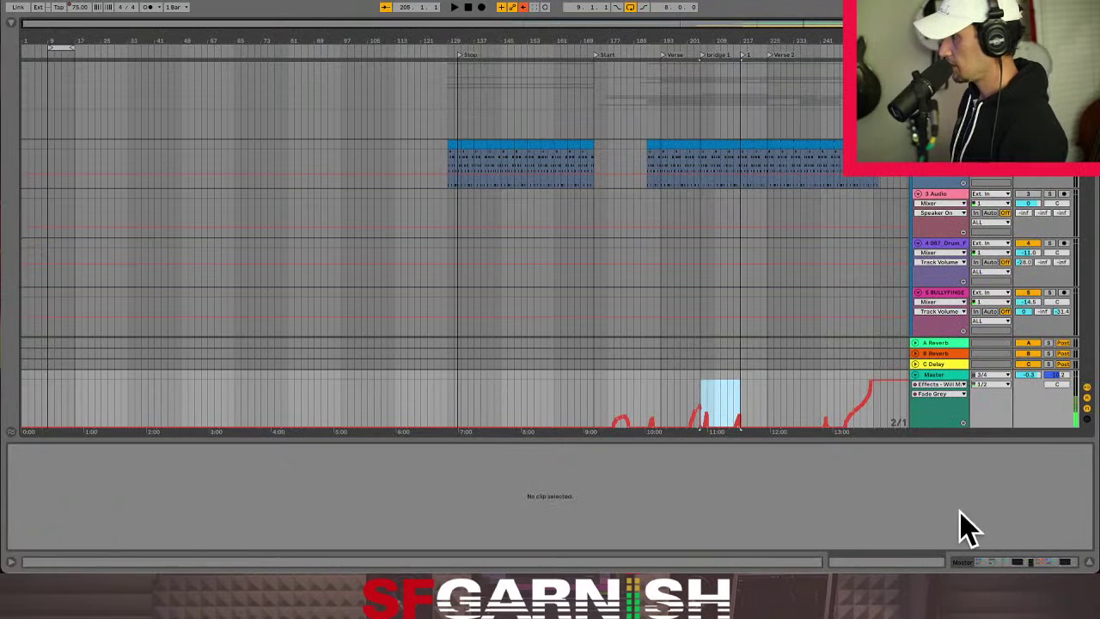
pyautogui.hotkey('shift', 'Tab')
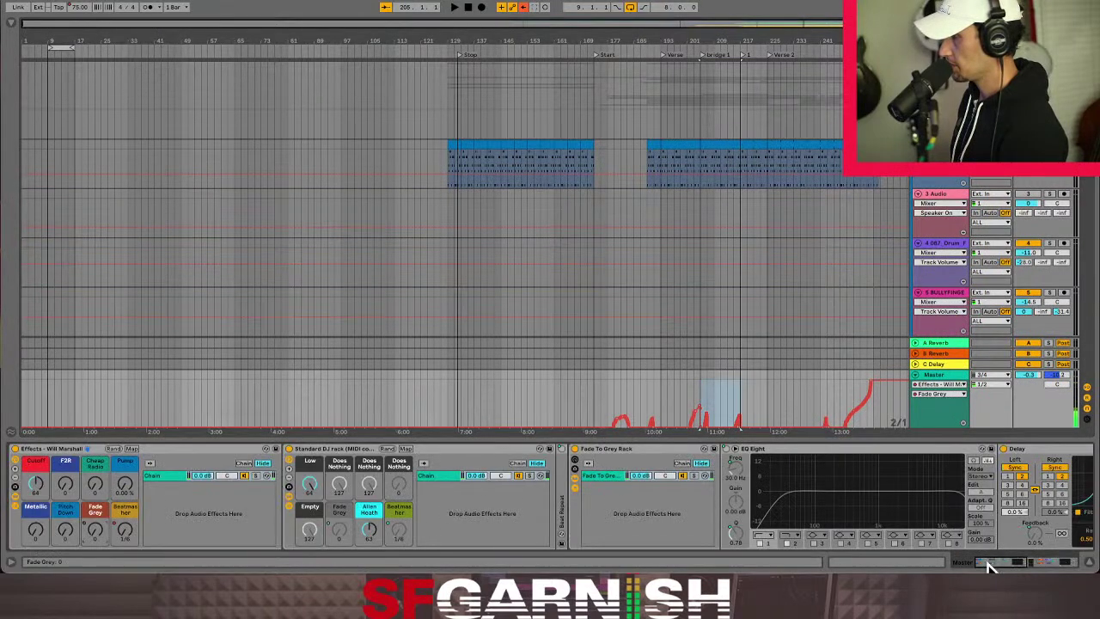
pyautogui.click(124, 530)
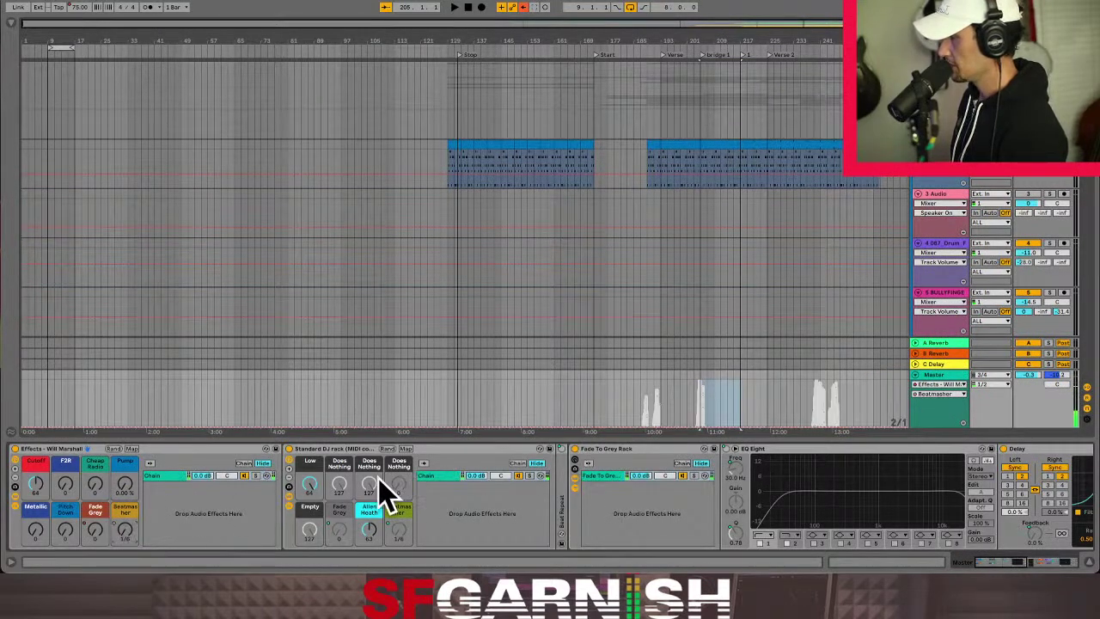
pyautogui.rightClick(123, 527)
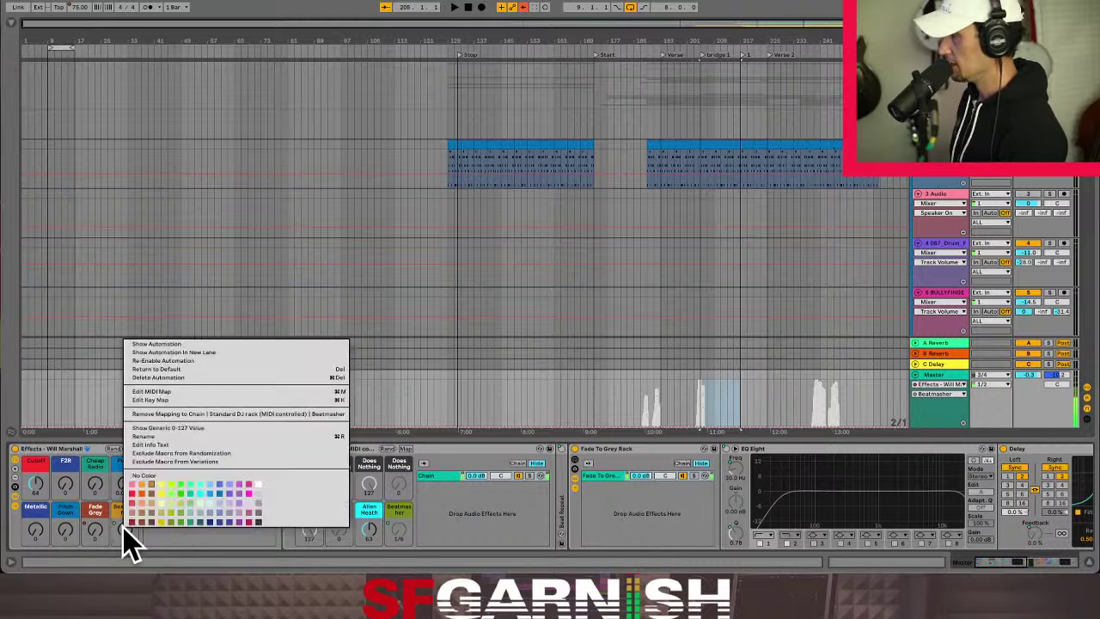
pyautogui.click(182, 361)
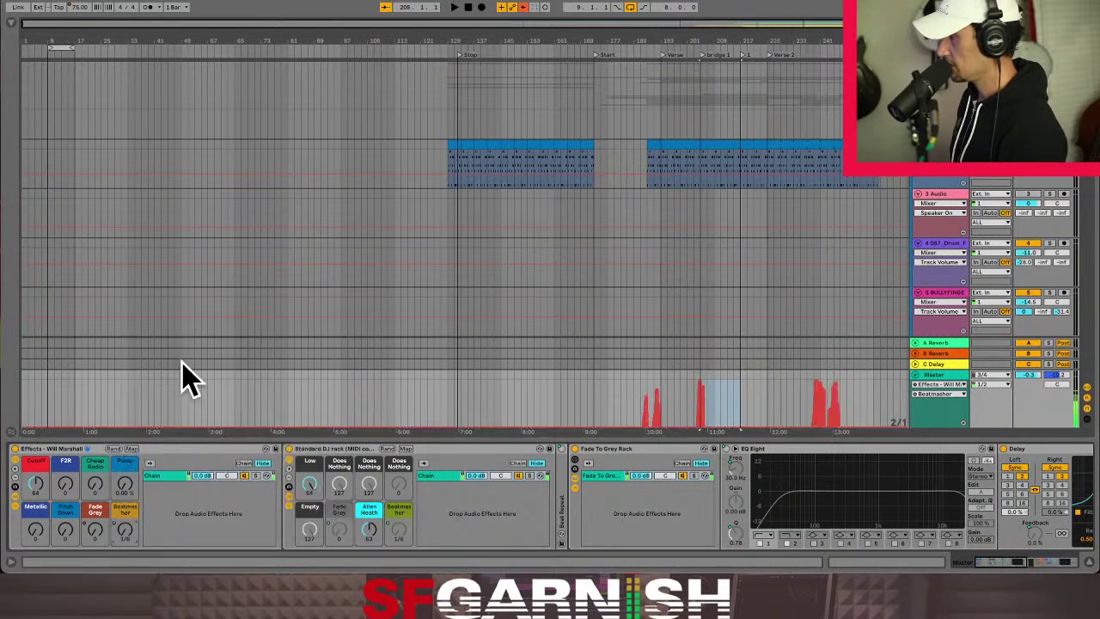
# Copy the master's Beatmasher automation from bars 205 to 217 into the Beatmasher envelope of scene 15's FX ALL clip.
pyautogui.click(721, 417)
pyautogui.press('z')
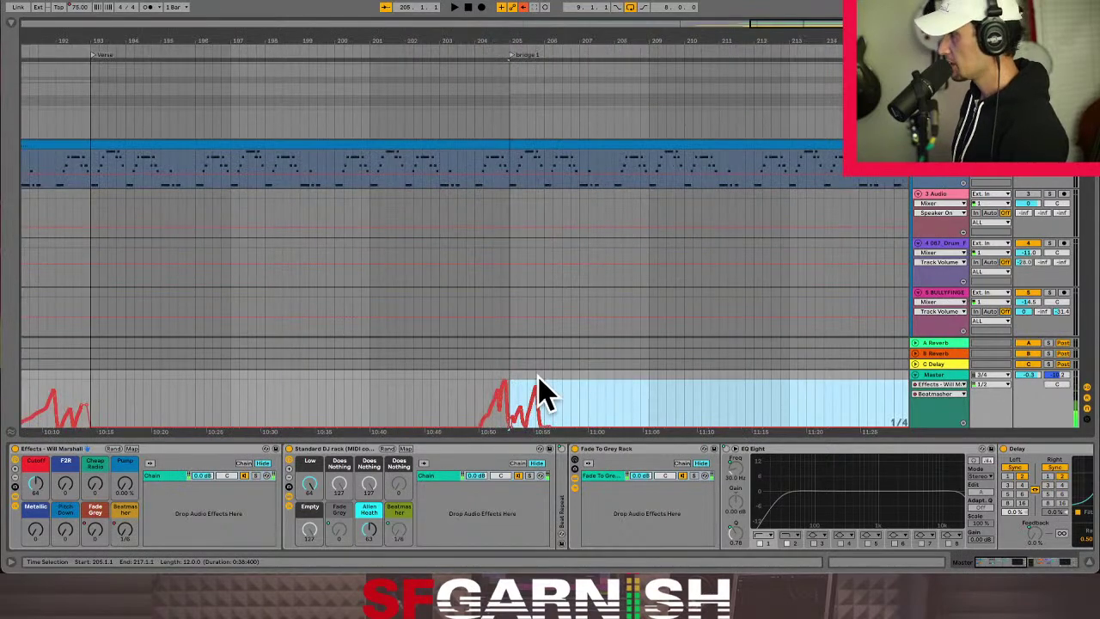
pyautogui.click(513, 400)
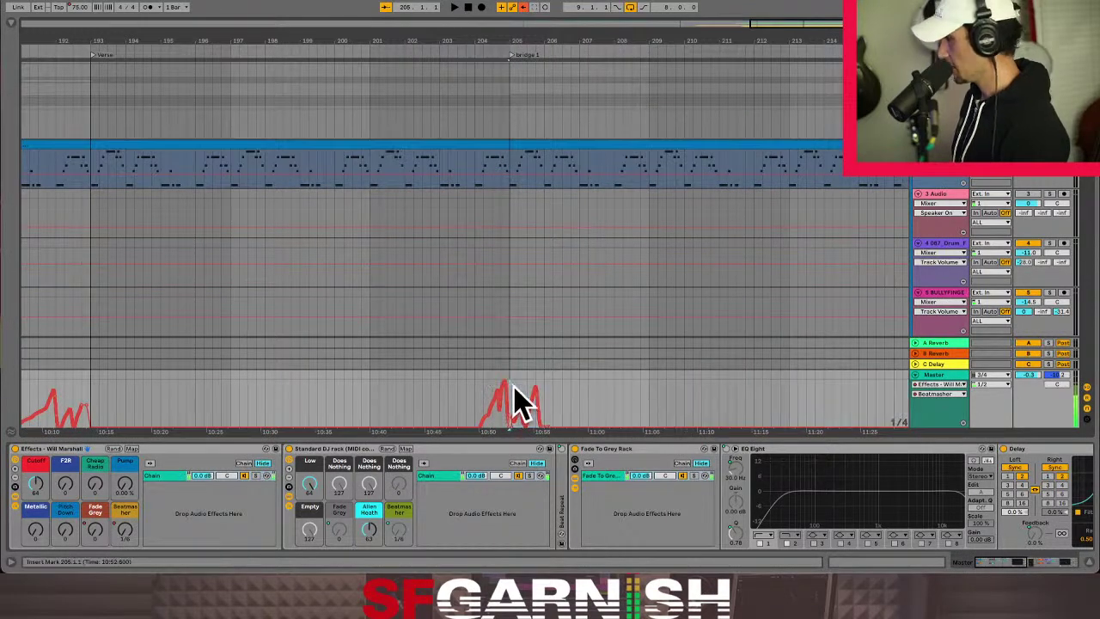
pyautogui.moveTo(780, 25); pyautogui.dragTo(808, 24)
pyautogui.keyDown('shift'); pyautogui.click(743, 413); pyautogui.keyUp('shift')
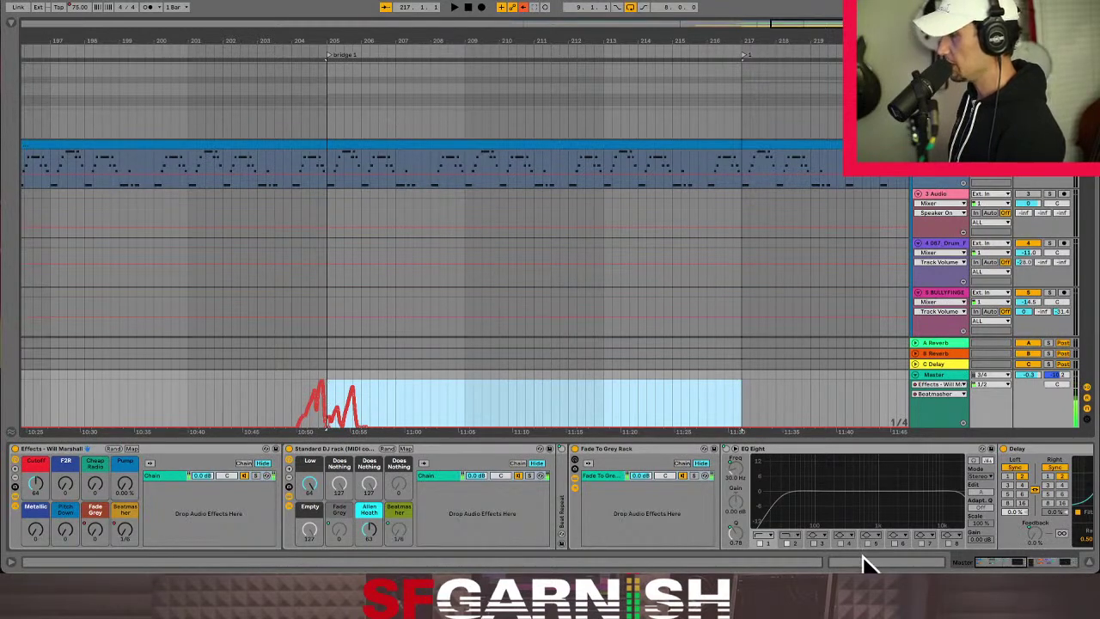
pyautogui.press('Tab')
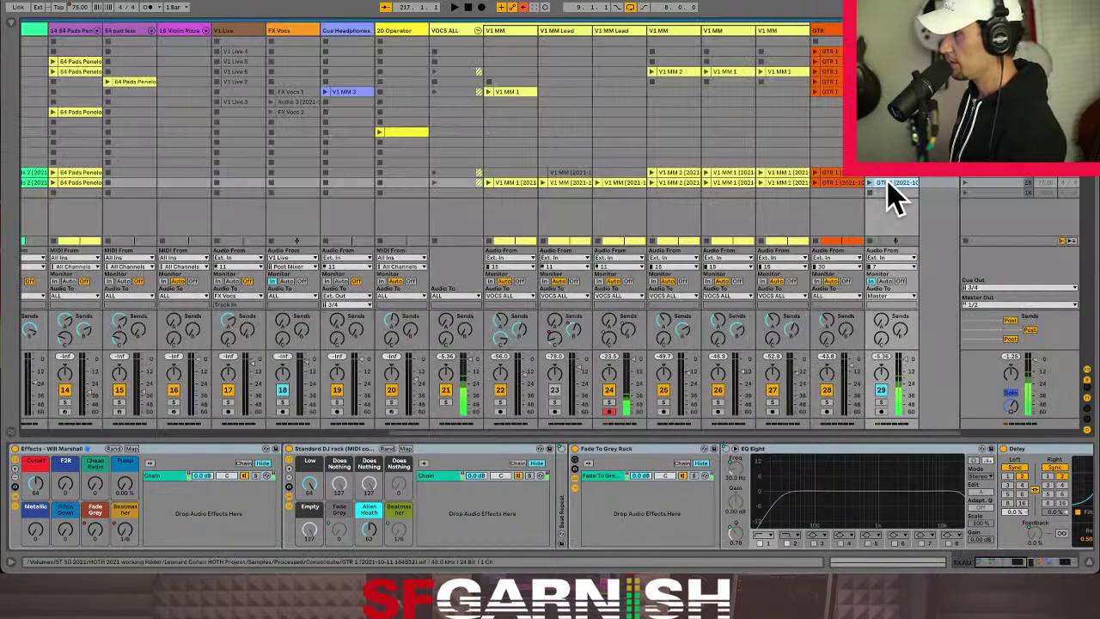
pyautogui.hotkey('shift', 'Tab')
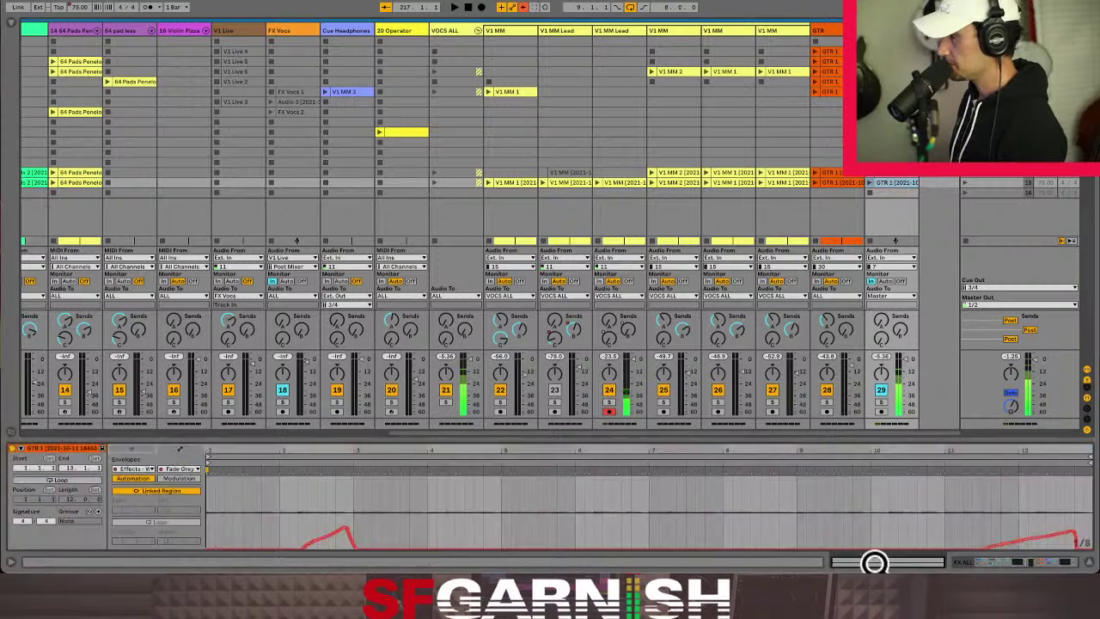
pyautogui.click(188, 469)
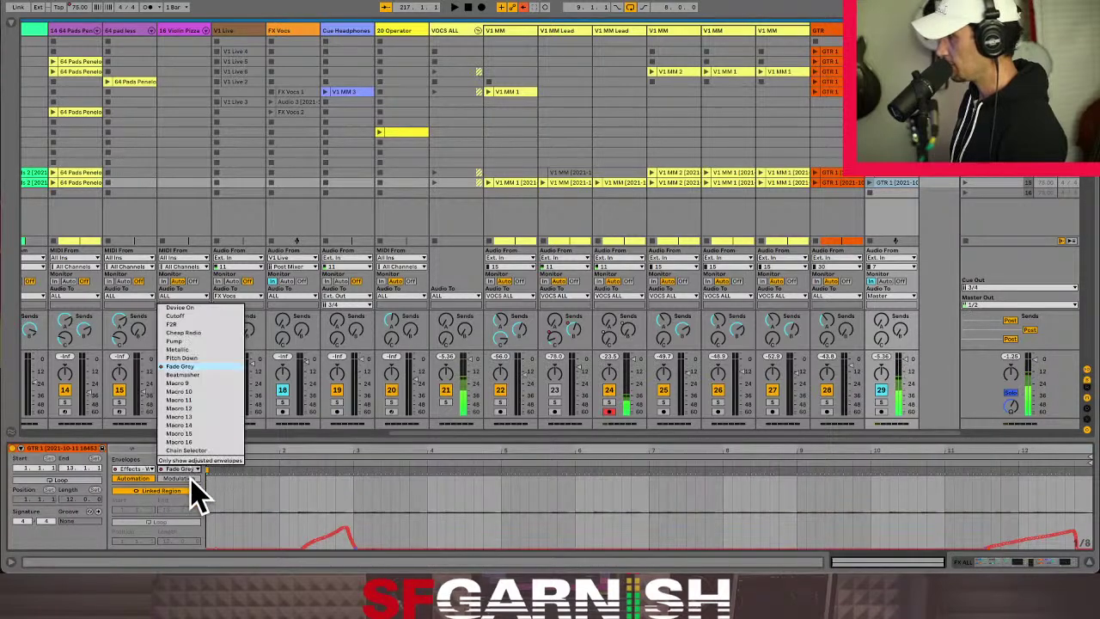
pyautogui.click(200, 374)
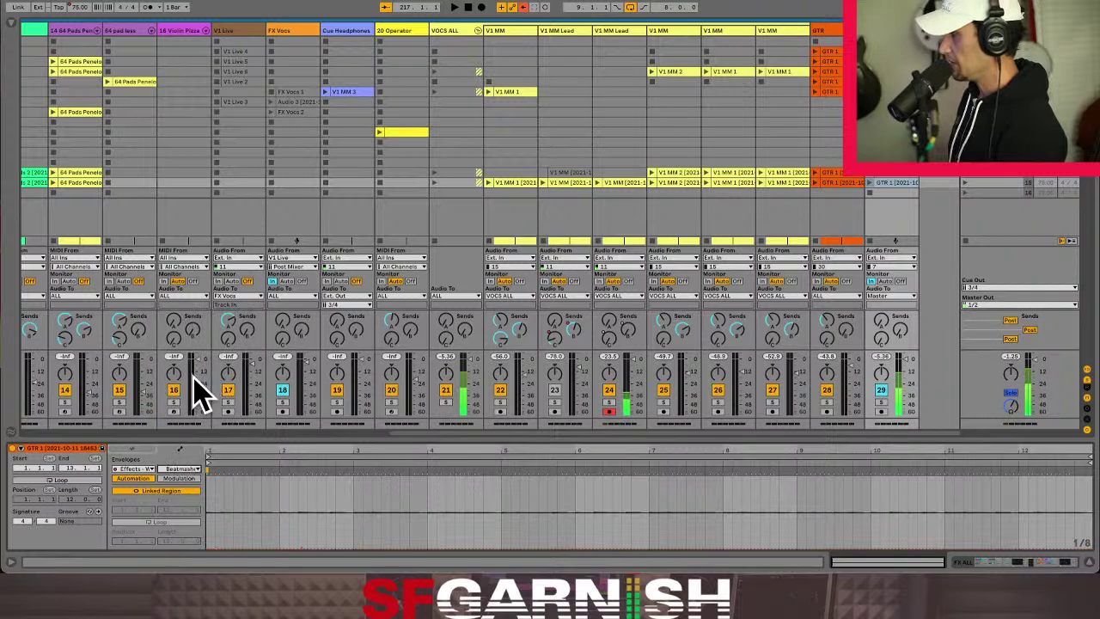
pyautogui.click(214, 511)
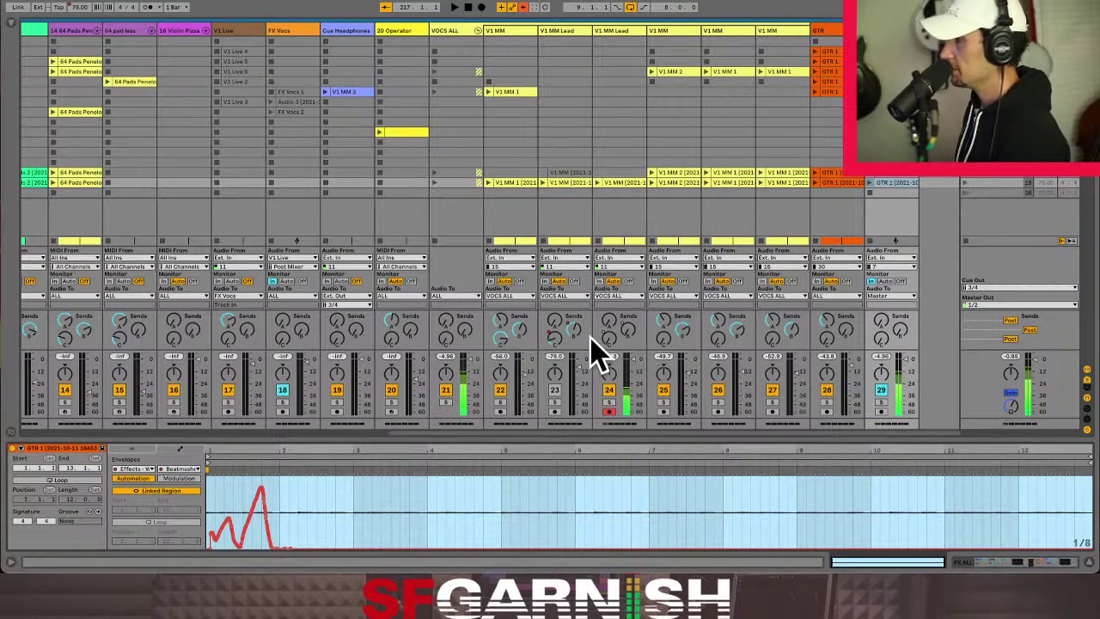
# Re-enable the B-Reverb and C-Delay send automation on V1 MM Lead track 24 and set its A-Reverb send to about -21.6 dB.
pyautogui.rightClick(633, 341)
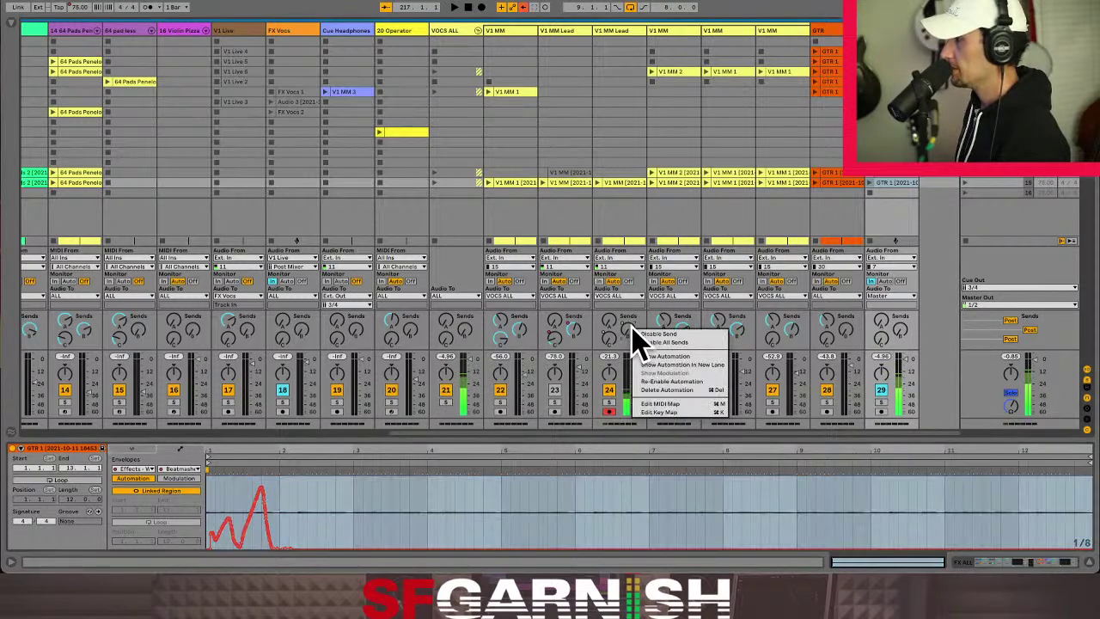
pyautogui.click(625, 330)
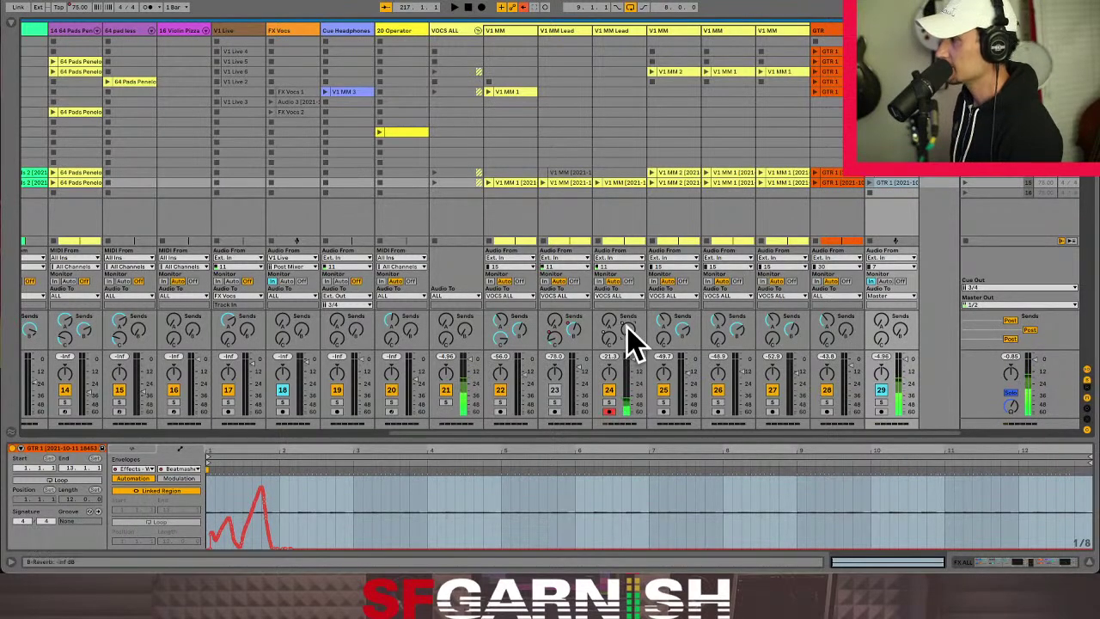
pyautogui.rightClick(628, 342)
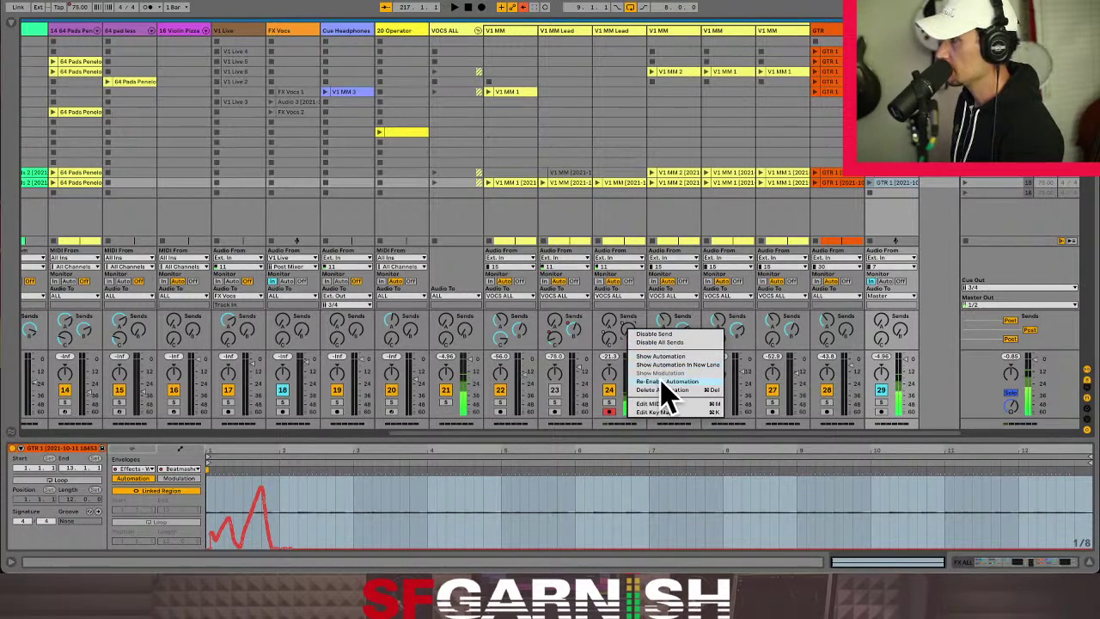
pyautogui.click(660, 381)
pyautogui.rightClick(609, 340)
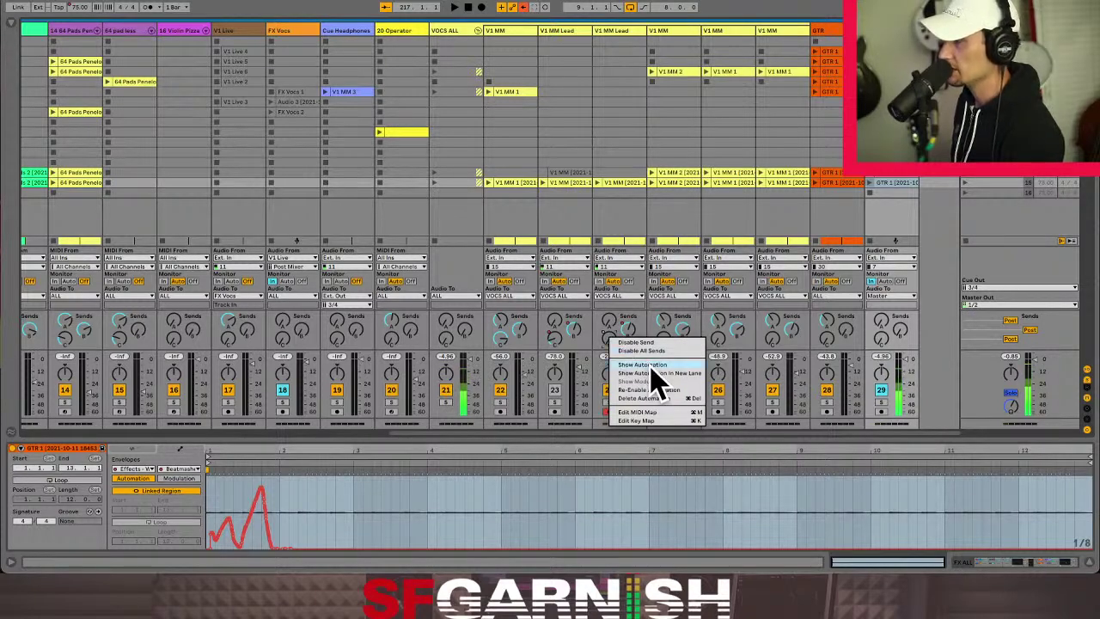
pyautogui.click(659, 391)
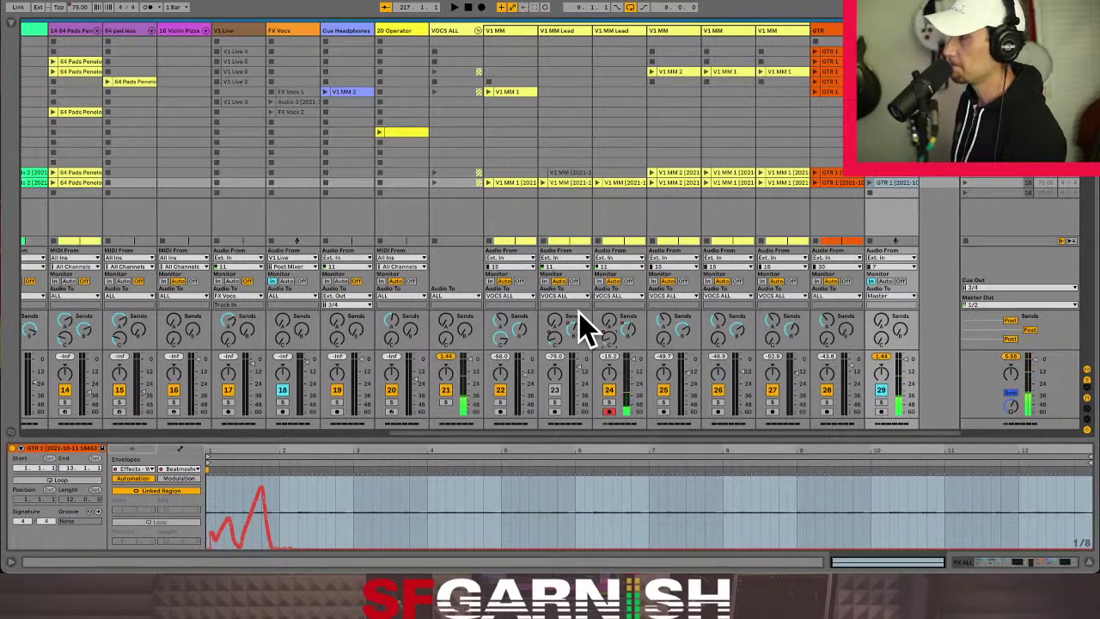
pyautogui.moveTo(607, 335); pyautogui.dragTo(612, 330)
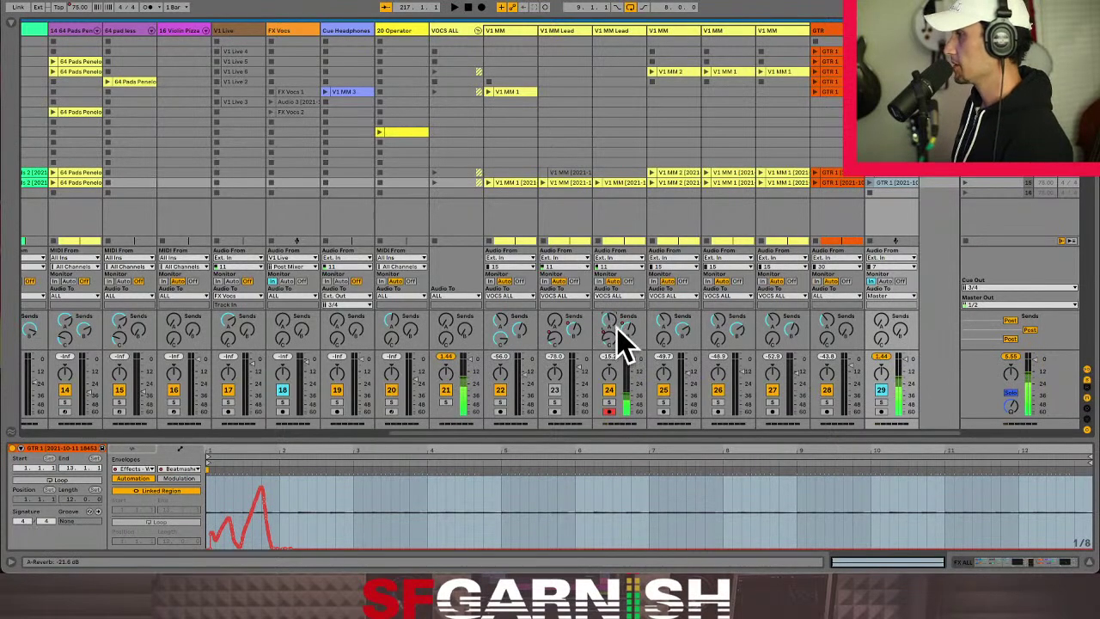
# Name scene 15 Bridge and move the arrangement's start position to bar 9.
pyautogui.click(994, 183)
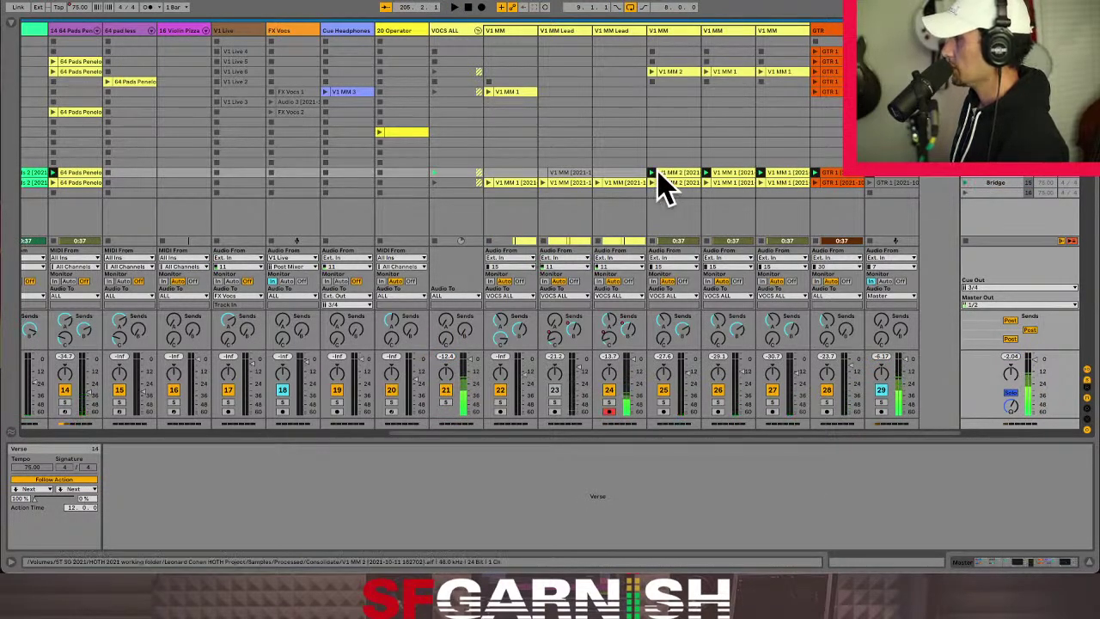
pyautogui.press('Tab')
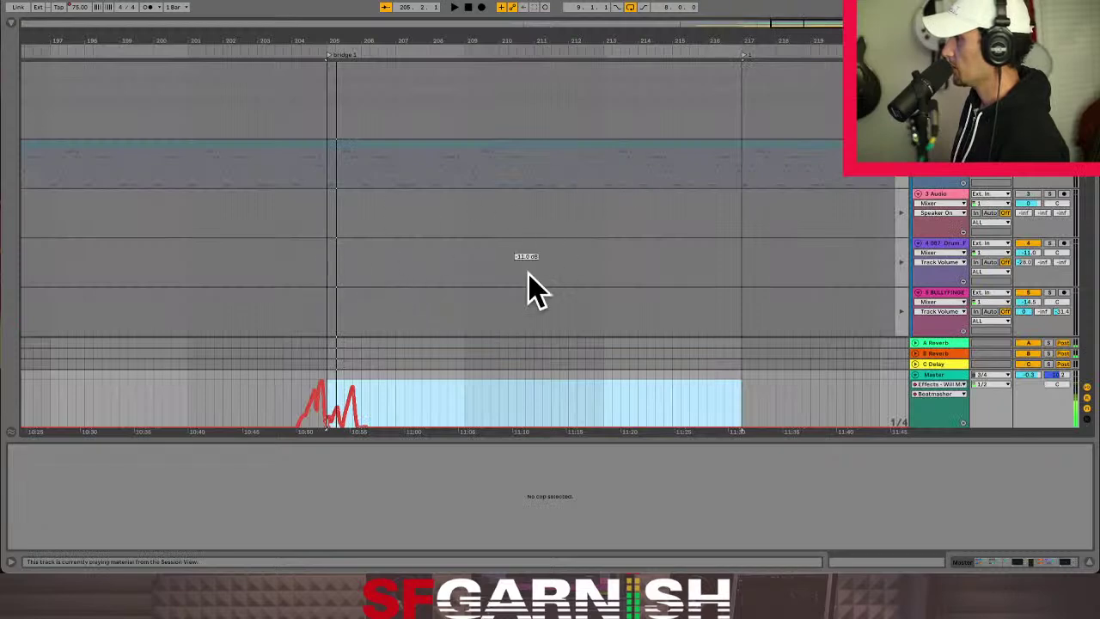
pyautogui.click(289, 275)
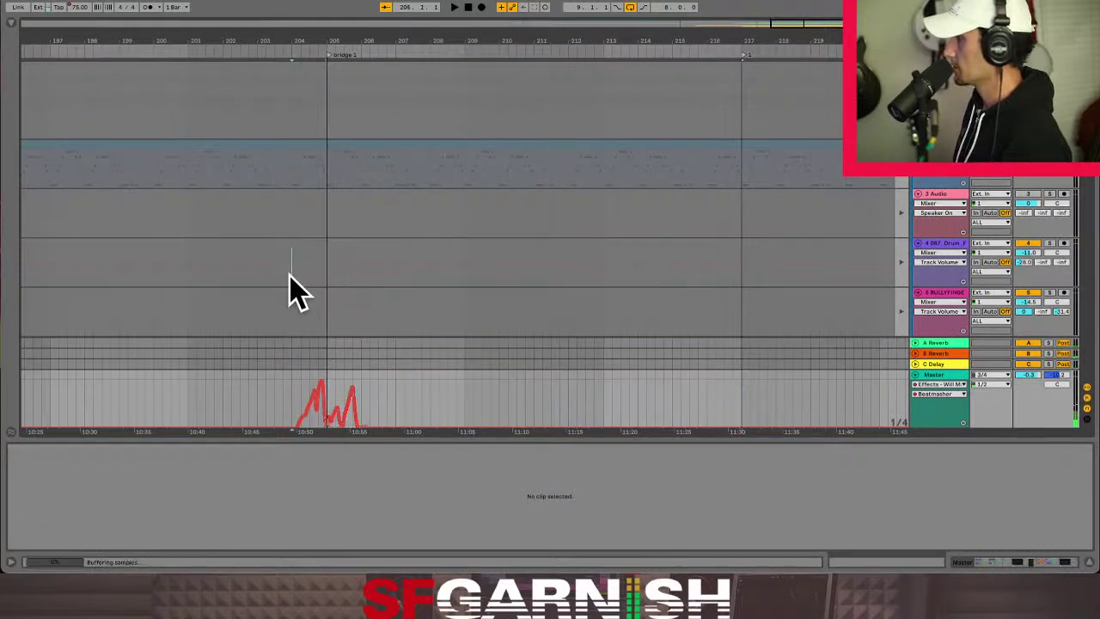
pyautogui.press('-')
pyautogui.press('-')
pyautogui.press('-')
pyautogui.press('-')
pyautogui.press('-')
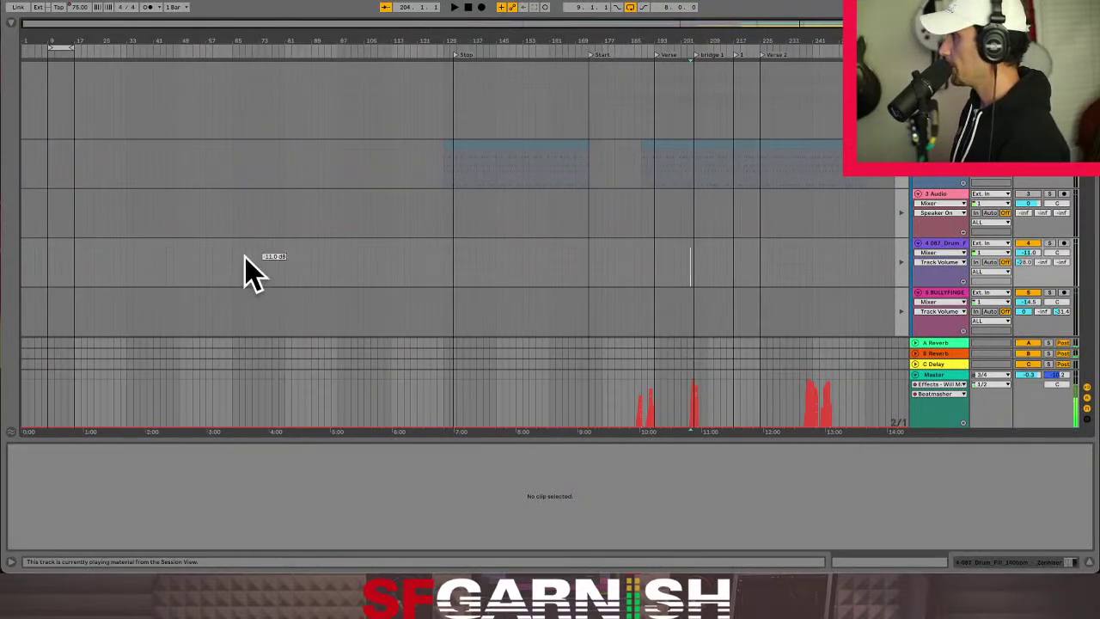
pyautogui.click(48, 90)
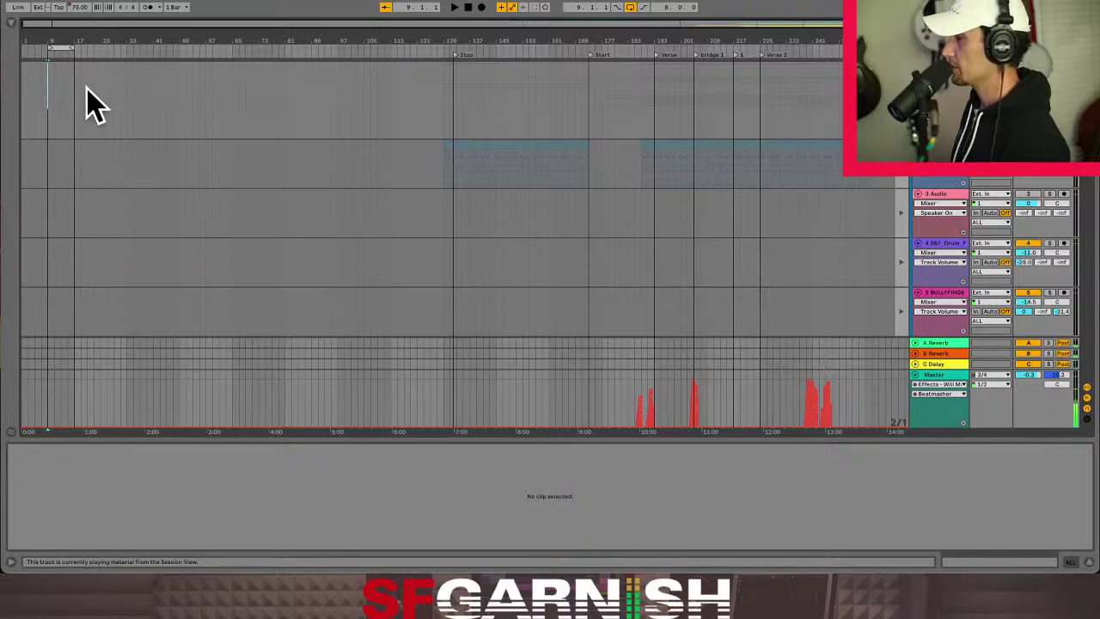
pyautogui.press('Tab')
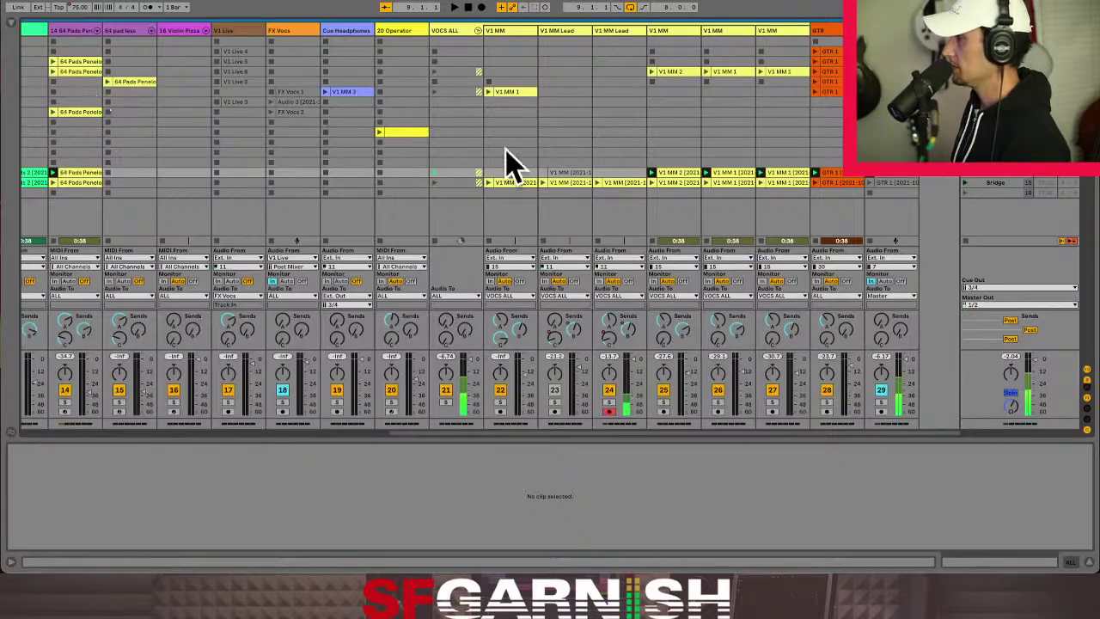
# Move the Bridge scene's lead vocal clip from track 24 to track 23 and deactivate the Bridge clips on tracks 22 and 23.
pyautogui.click(963, 177)
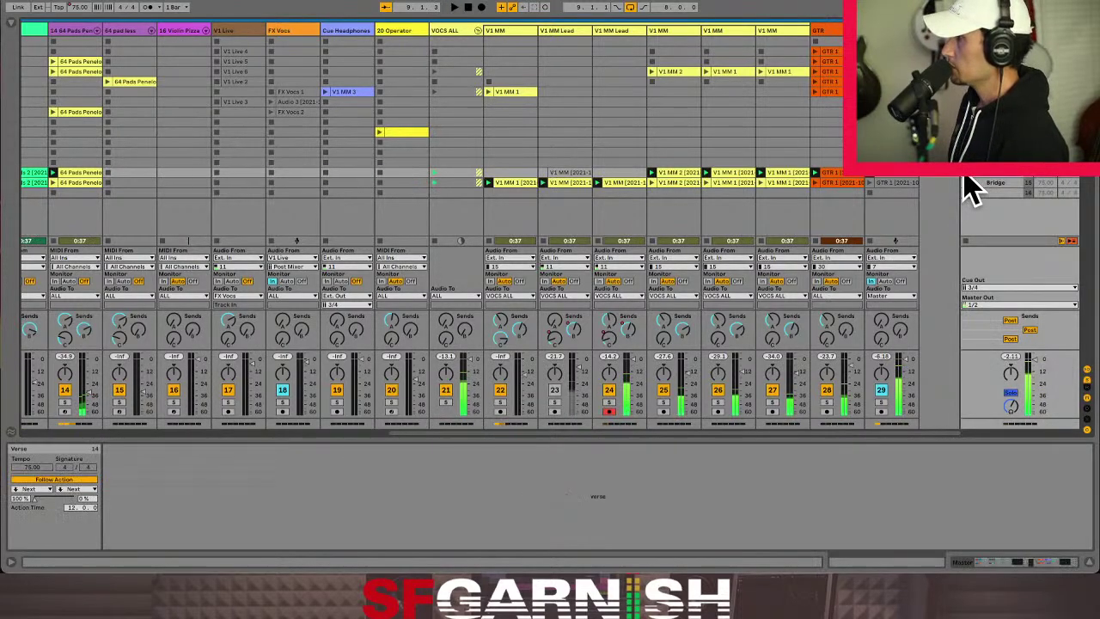
pyautogui.click(615, 183)
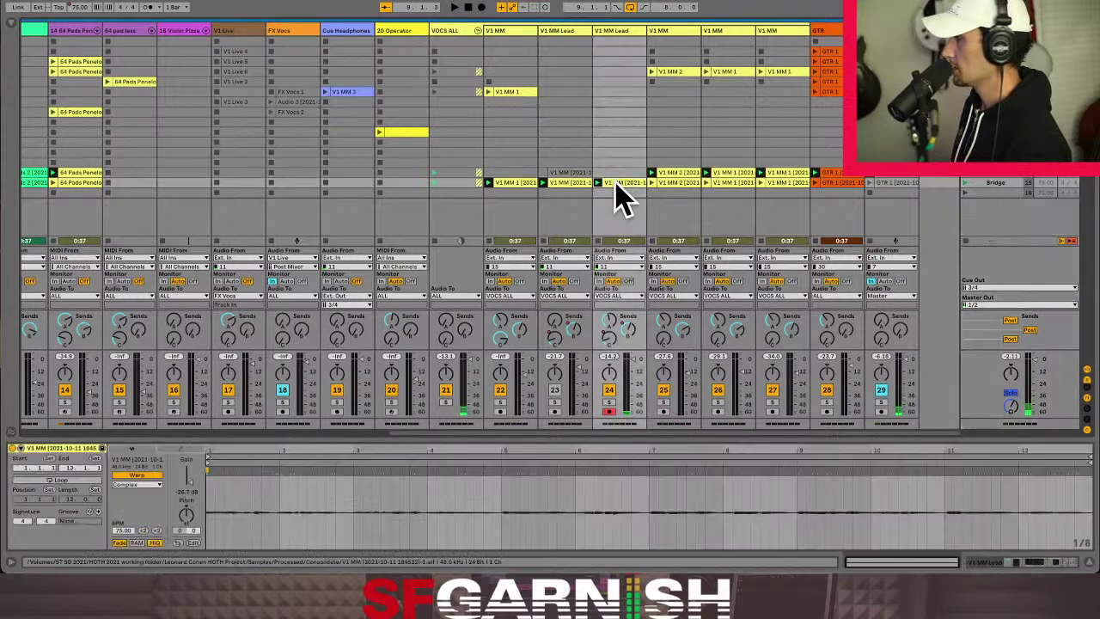
pyautogui.keyDown('shift'); pyautogui.click(520, 185); pyautogui.keyUp('shift')
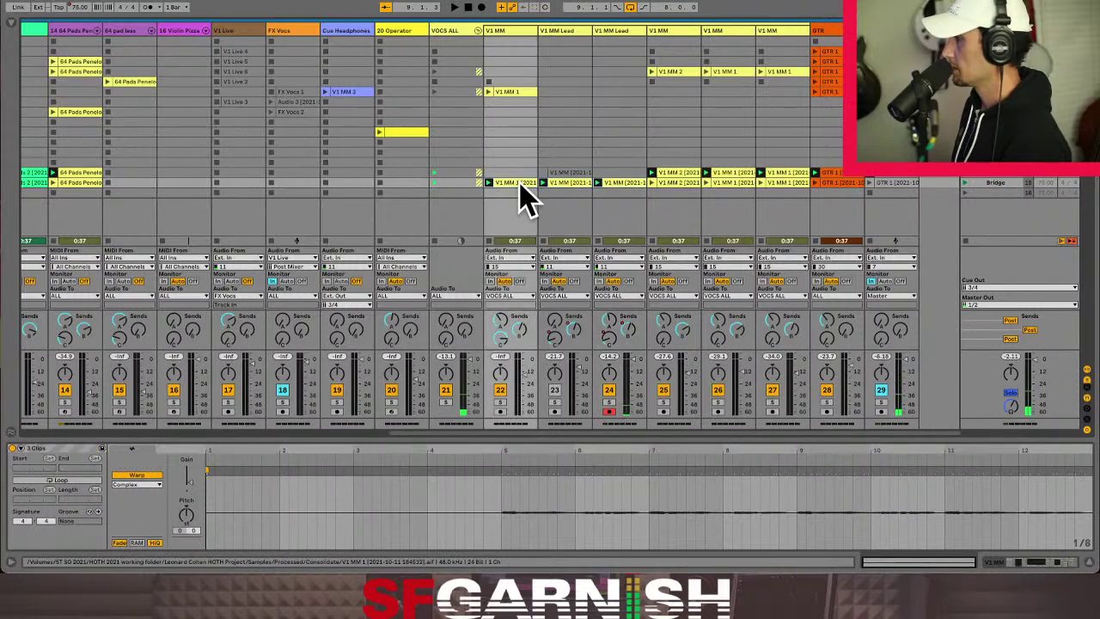
pyautogui.click(626, 182)
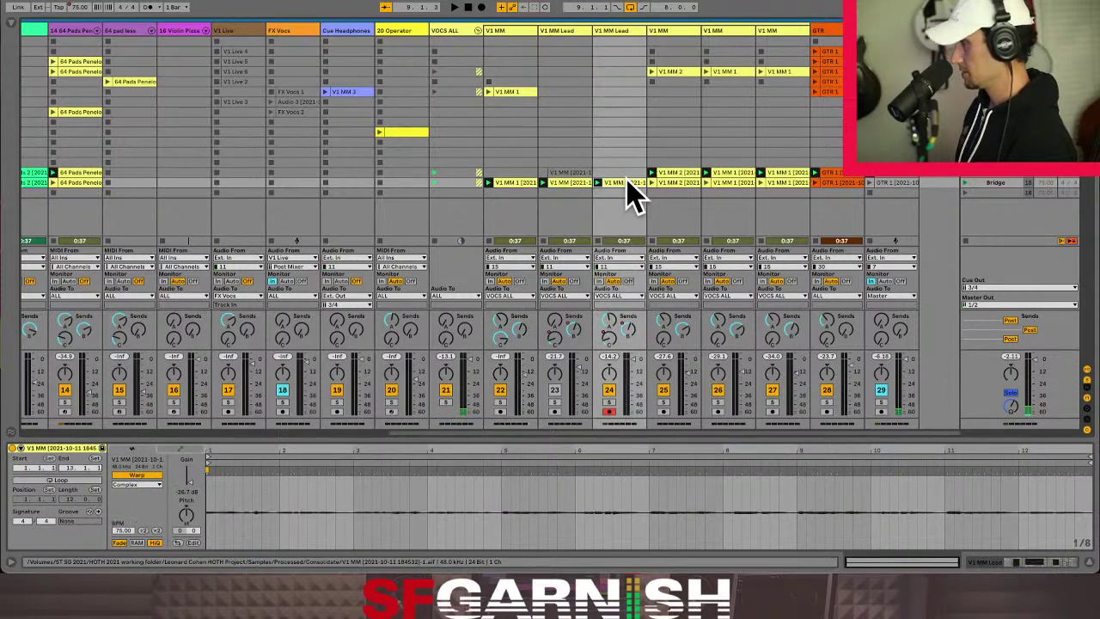
pyautogui.moveTo(628, 181); pyautogui.dragTo(555, 183)
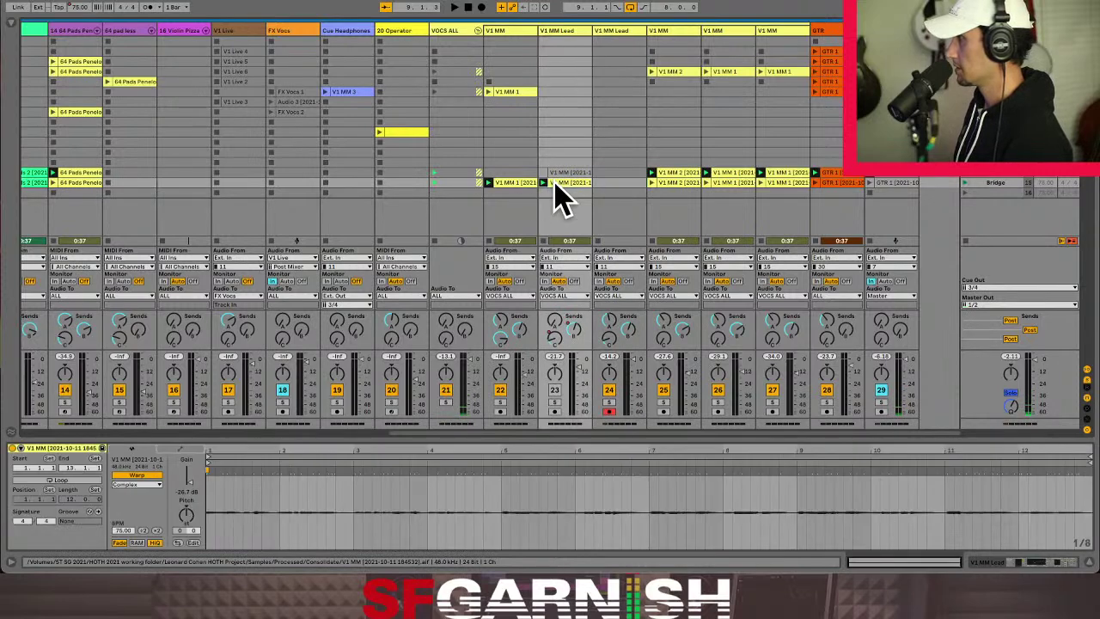
pyautogui.click(507, 183)
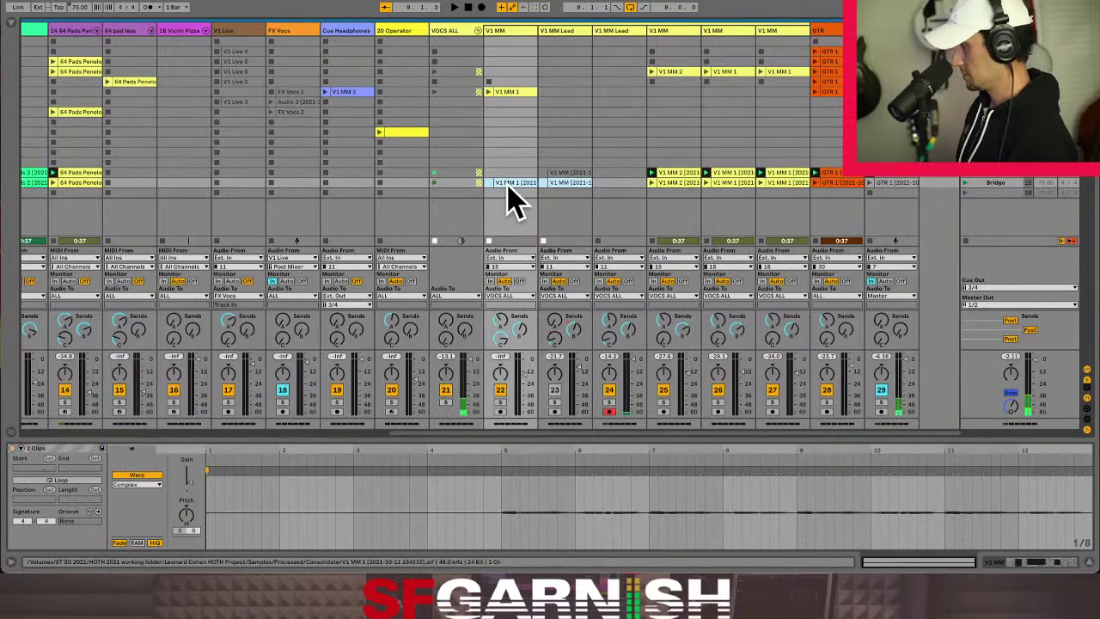
pyautogui.moveTo(507, 189); pyautogui.dragTo(589, 191)
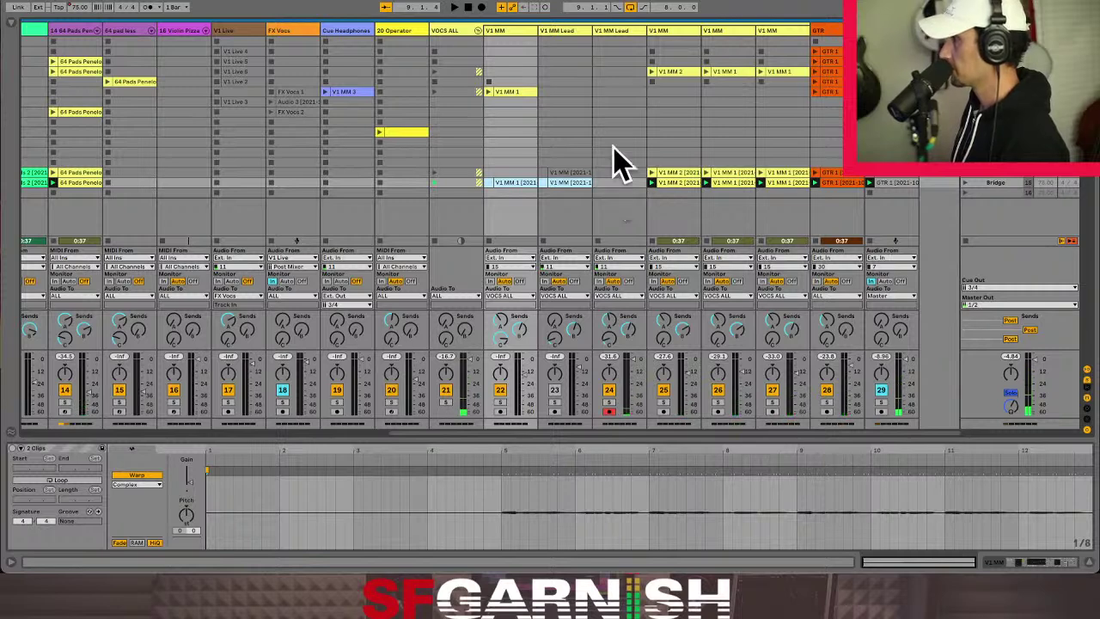
# Rename V1 MM Lead track 24 as V2 JA.
pyautogui.click(617, 32)
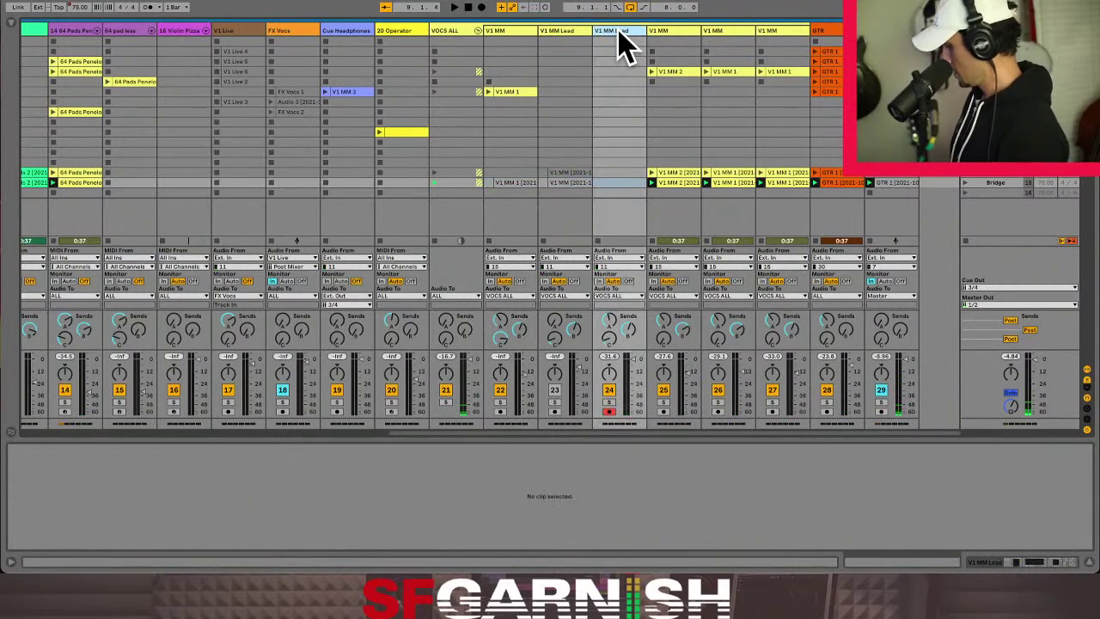
pyautogui.hotkey('ctrl', 'r')
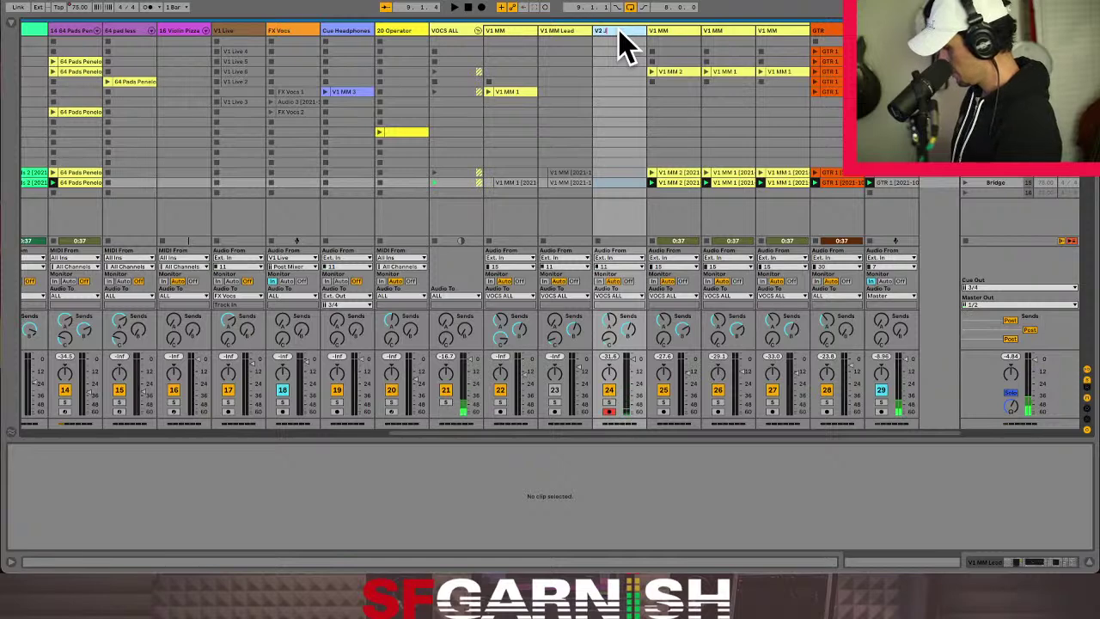
pyautogui.press('Return')
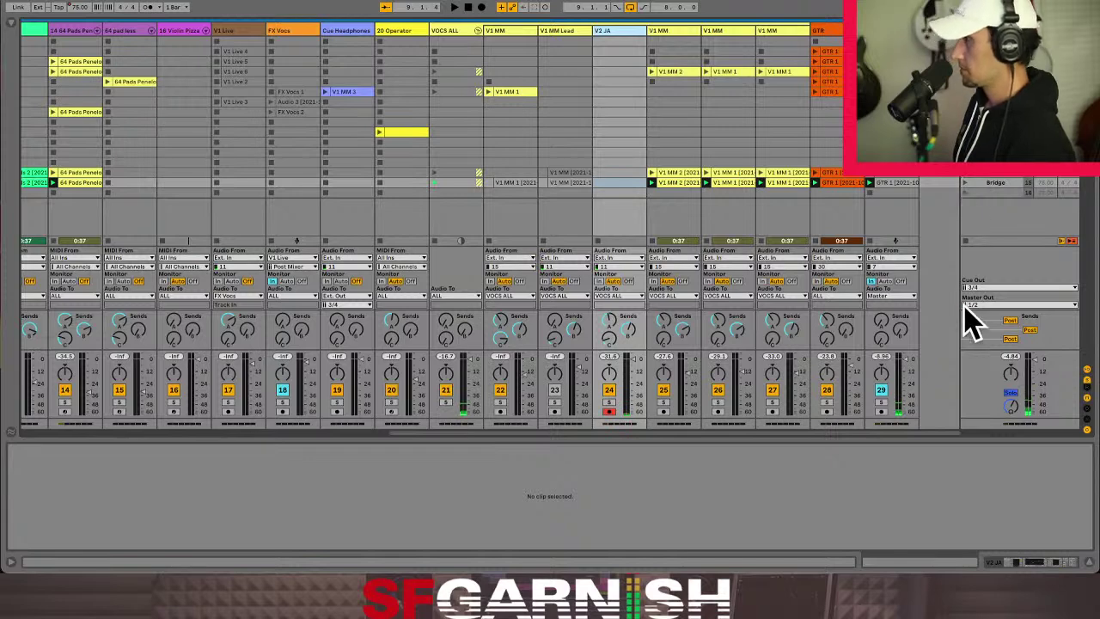
# Stop all clips and restart playback from the Verse scene.
pyautogui.click(965, 241)
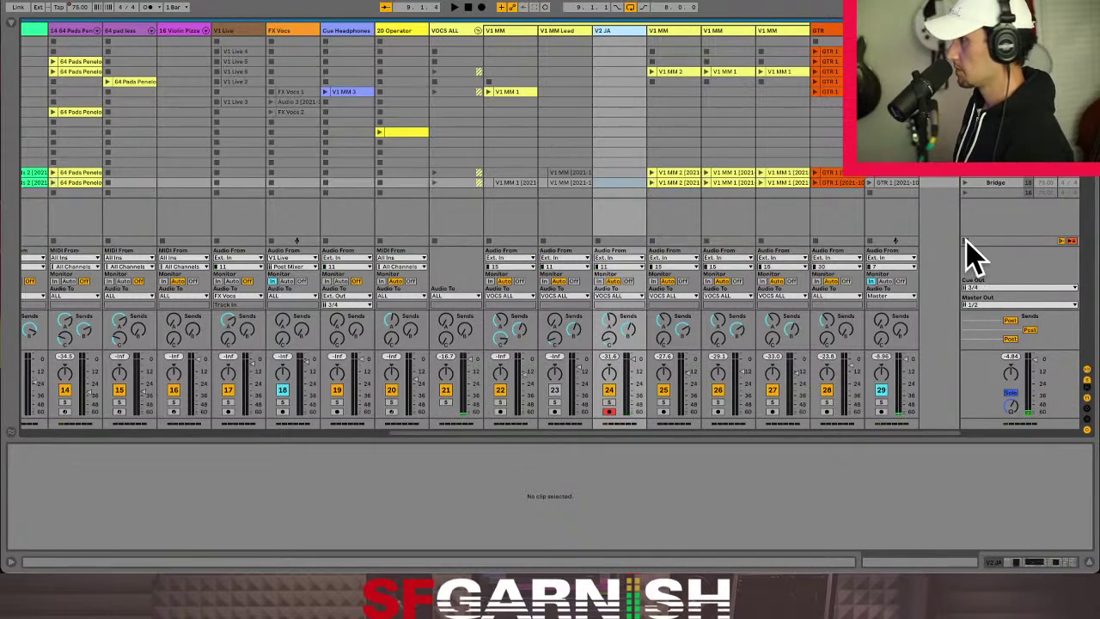
pyautogui.click(966, 178)
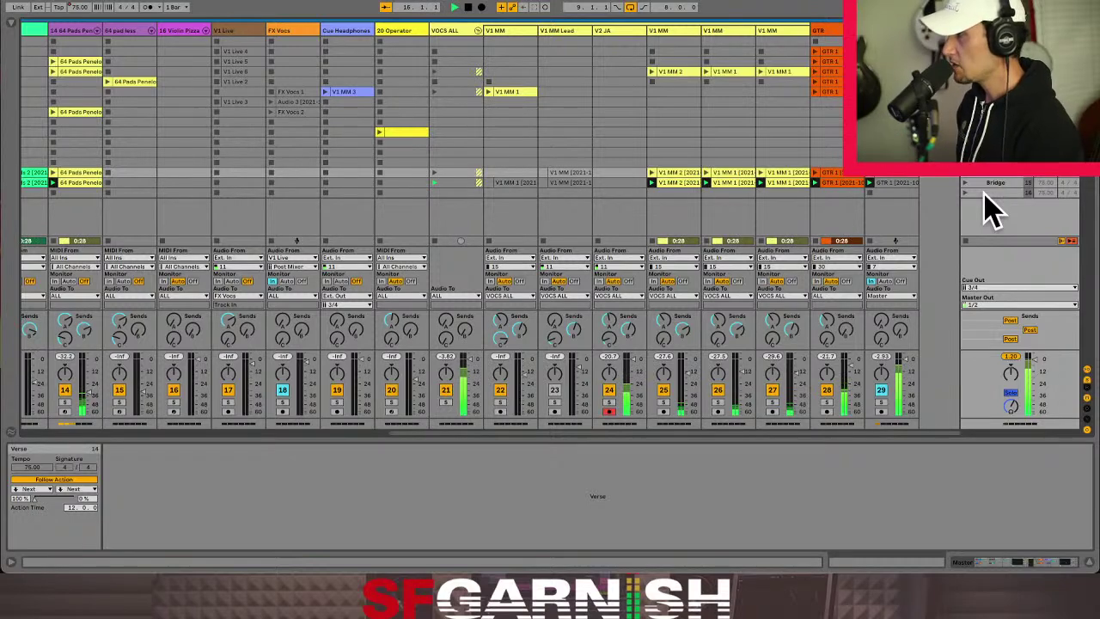
# Add raised Beatmasher sections around bars 6, 8 and 9 in the envelope of the Bridge scene's FX ALL clip and loop the clip.
pyautogui.click(885, 182)
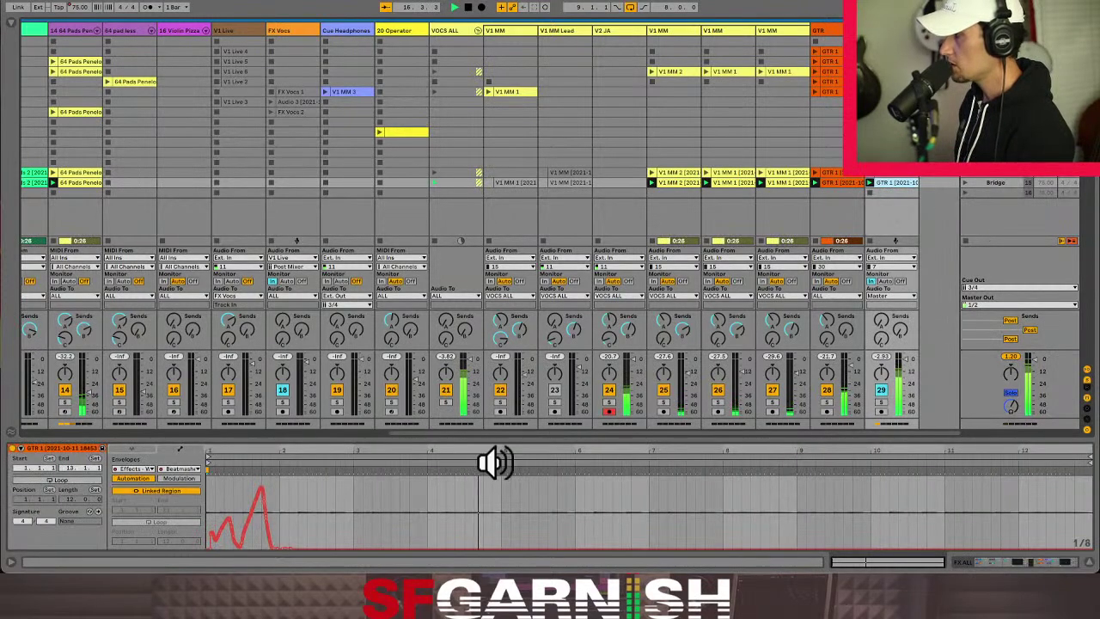
pyautogui.click(513, 516)
pyautogui.moveTo(591, 518); pyautogui.dragTo(749, 508)
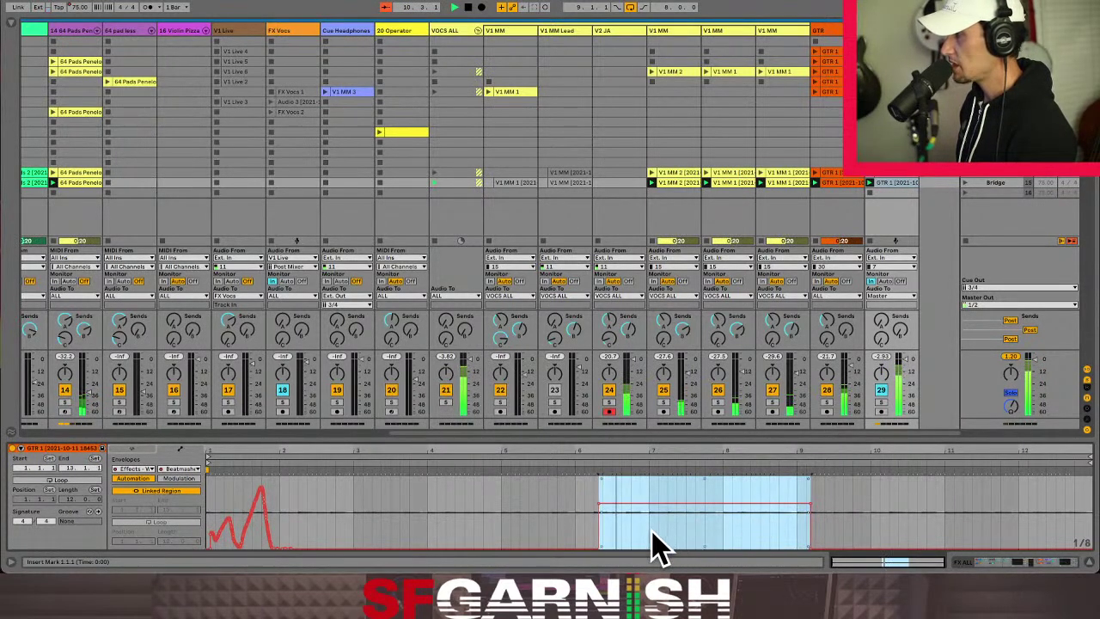
pyautogui.moveTo(658, 545); pyautogui.dragTo(787, 549)
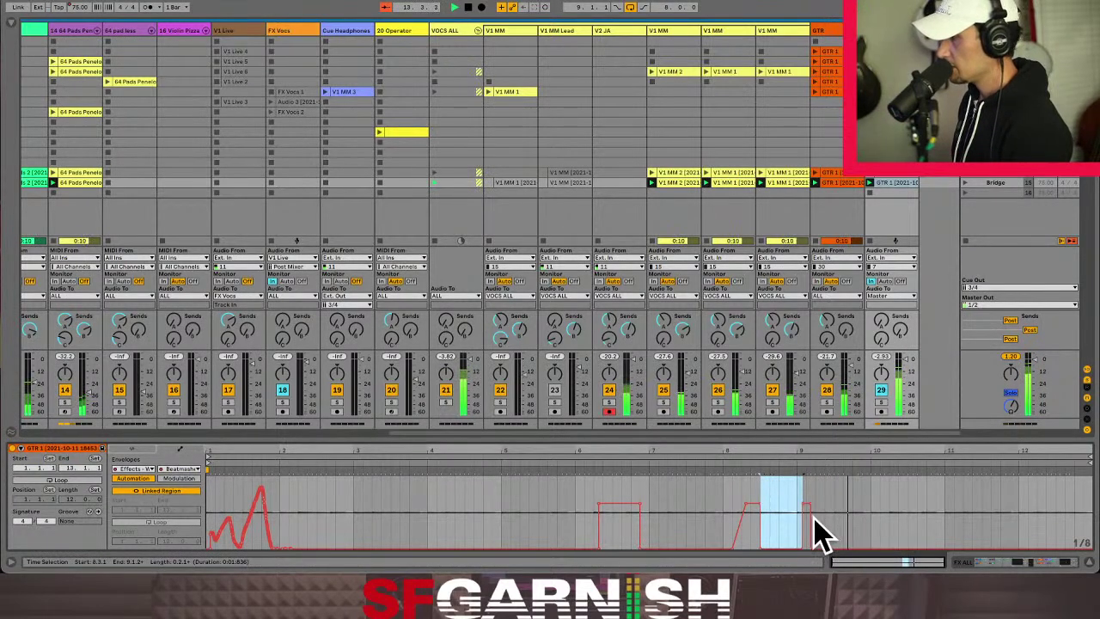
pyautogui.moveTo(814, 517); pyautogui.dragTo(854, 520)
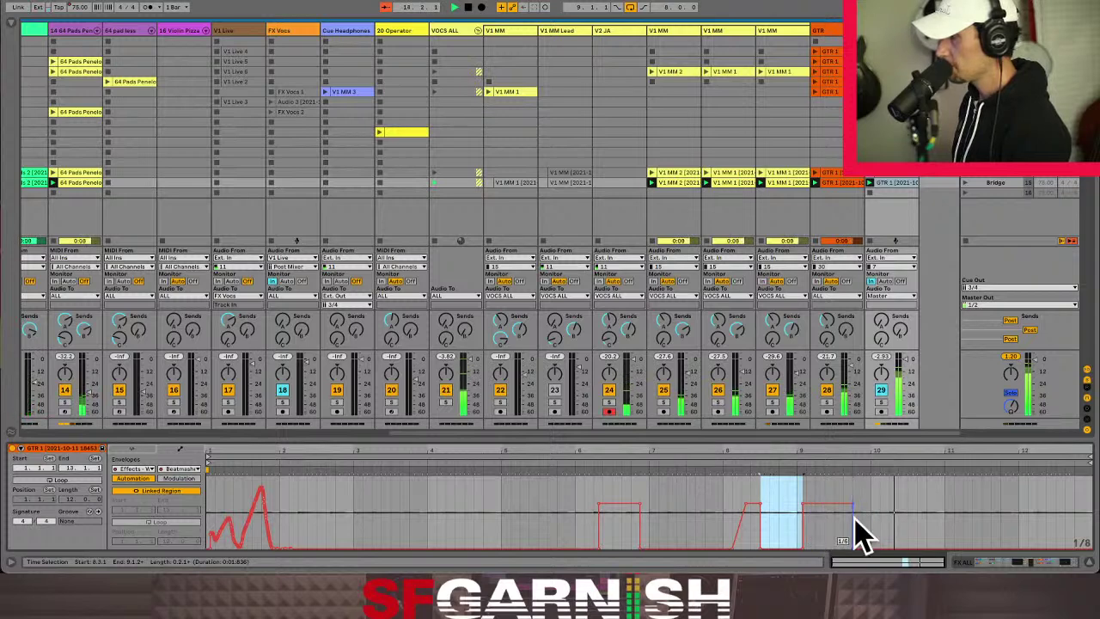
pyautogui.moveTo(1013, 520); pyautogui.dragTo(1087, 513)
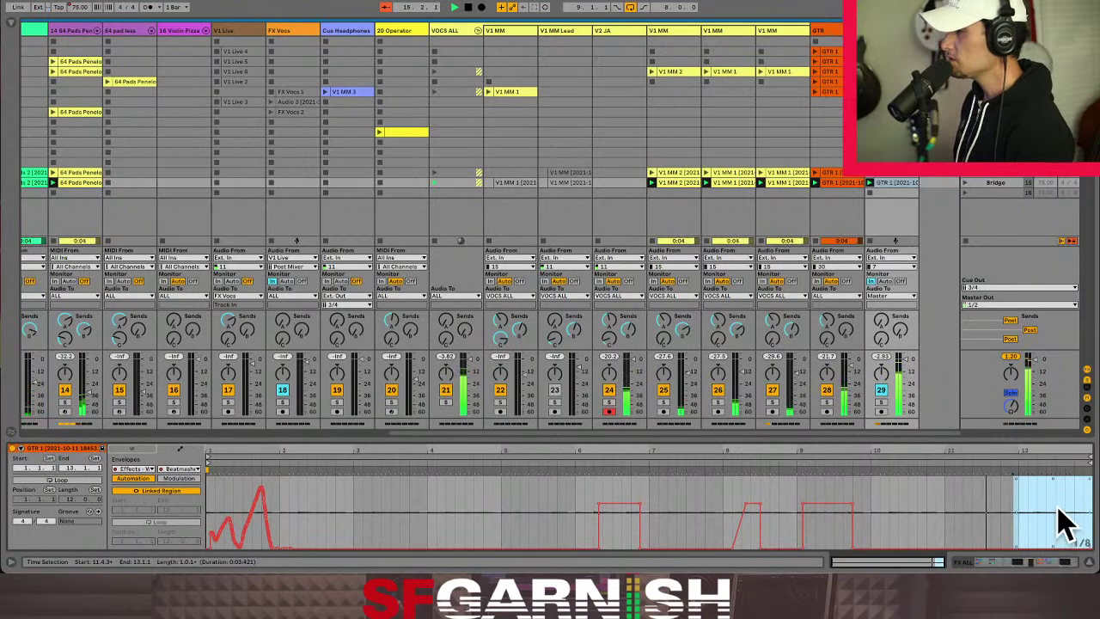
pyautogui.click(86, 481)
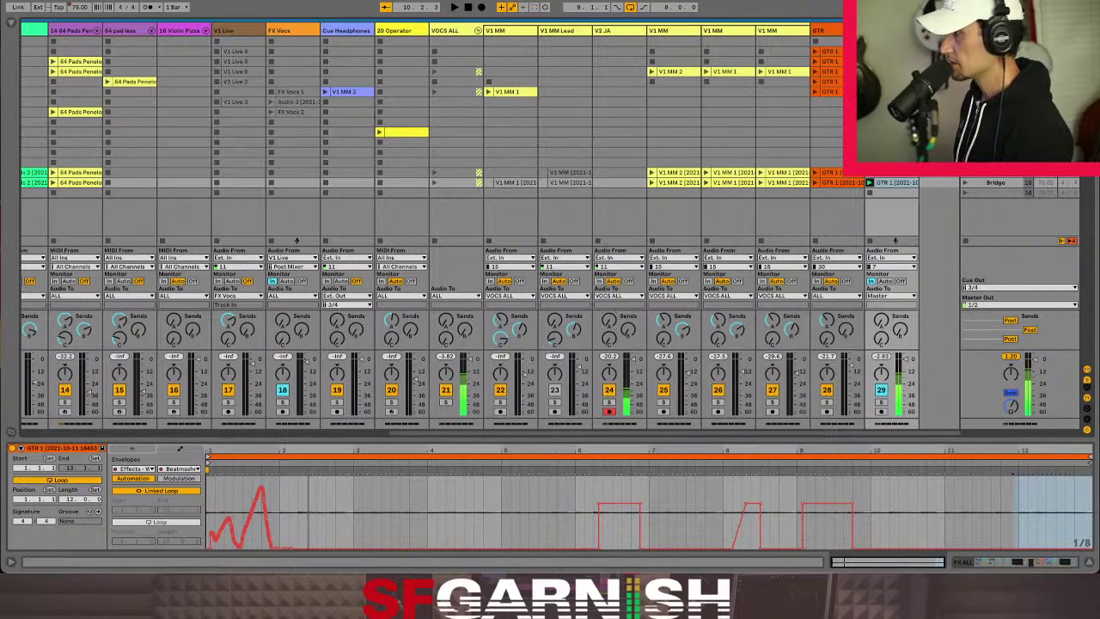
# Turn FX ALL's Fade Grey macro down to 0 and select the very end of the Bridge clip's Fade Grey envelope.
pyautogui.click(994, 562)
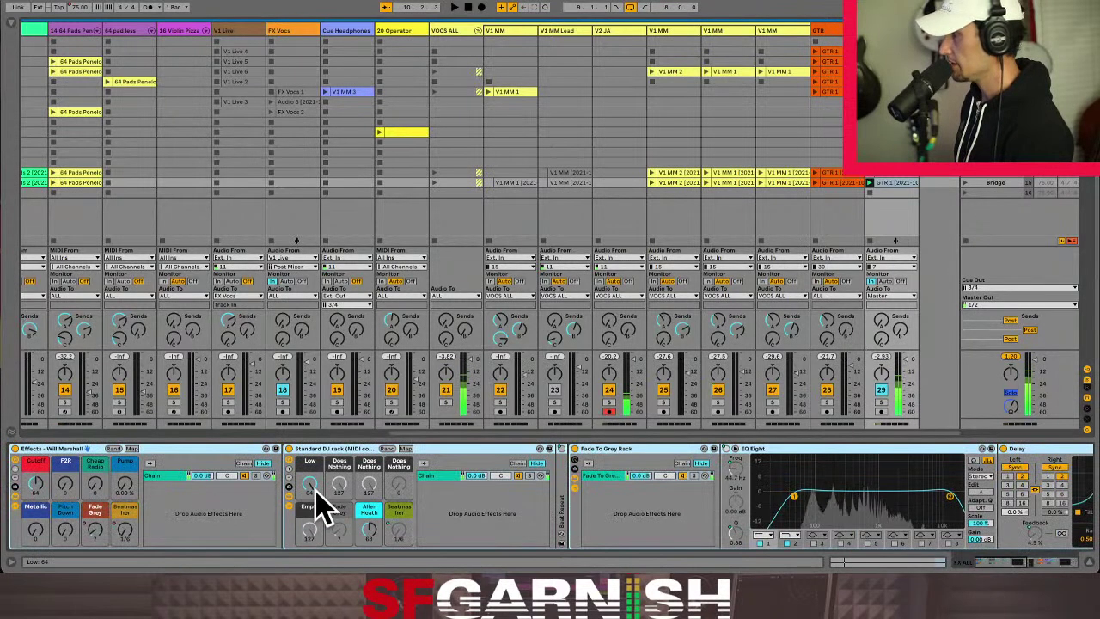
pyautogui.moveTo(94, 526); pyautogui.dragTo(95, 550)
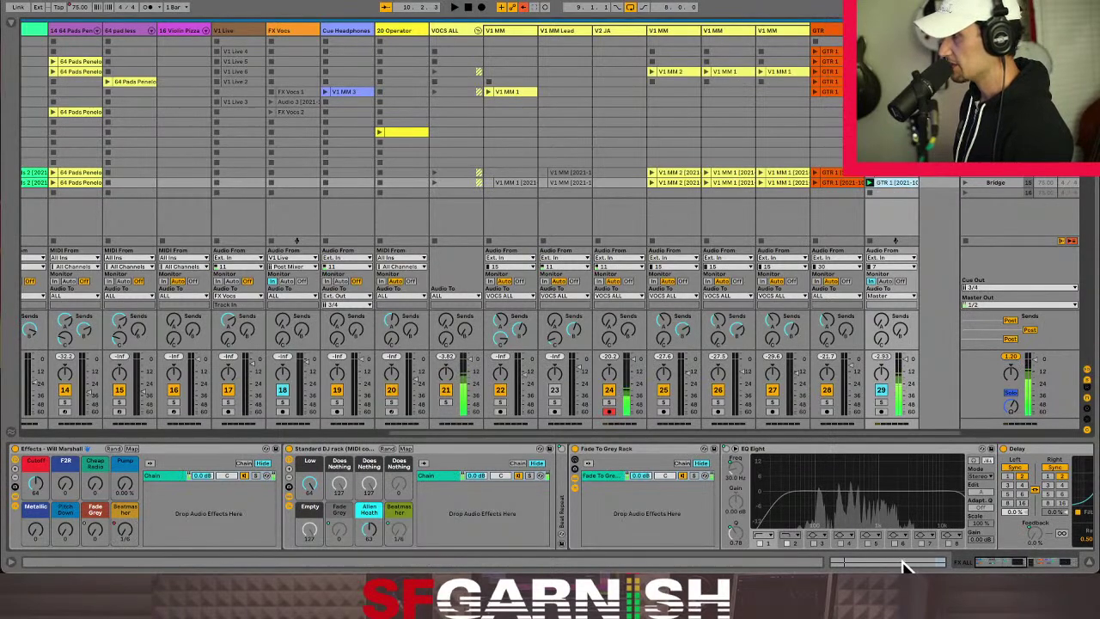
pyautogui.hotkey('shift', 'Tab')
pyautogui.click(177, 470)
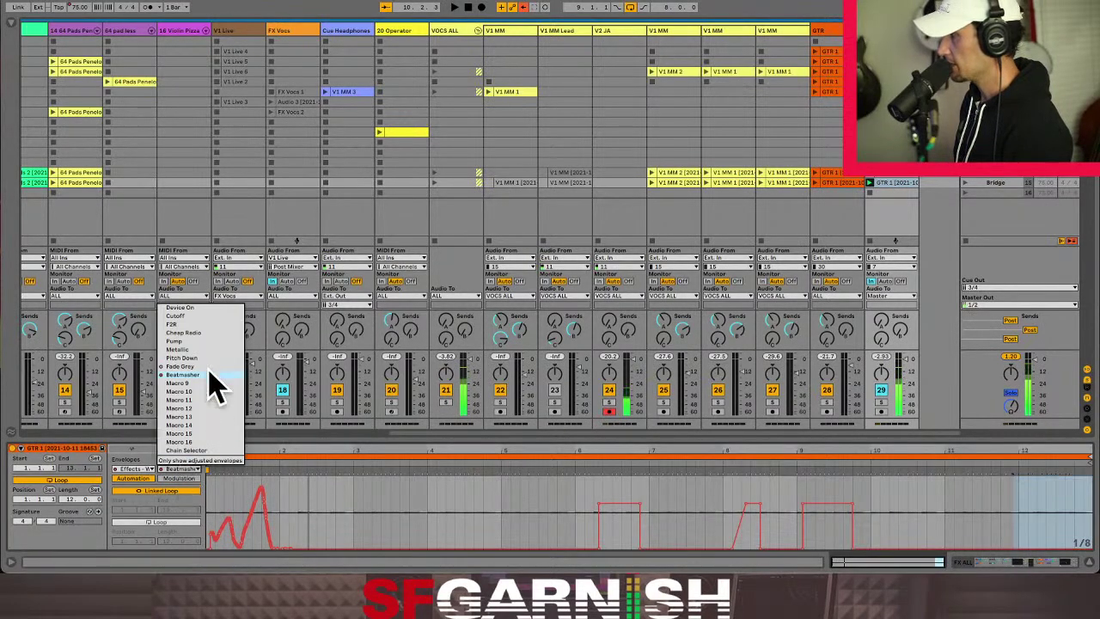
pyautogui.click(211, 367)
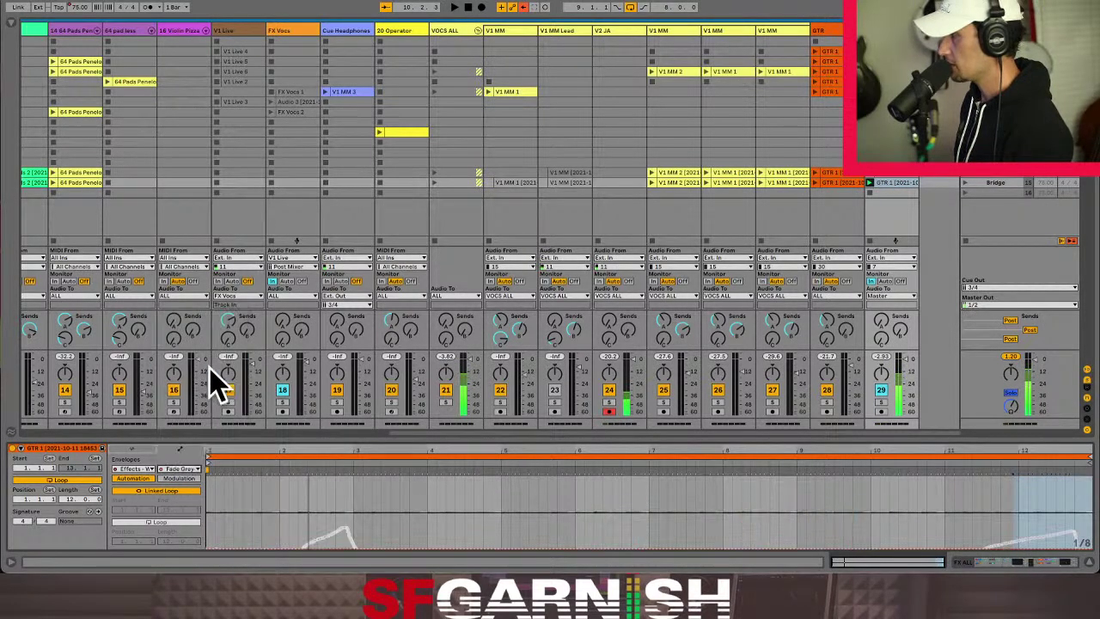
pyautogui.click(1084, 522)
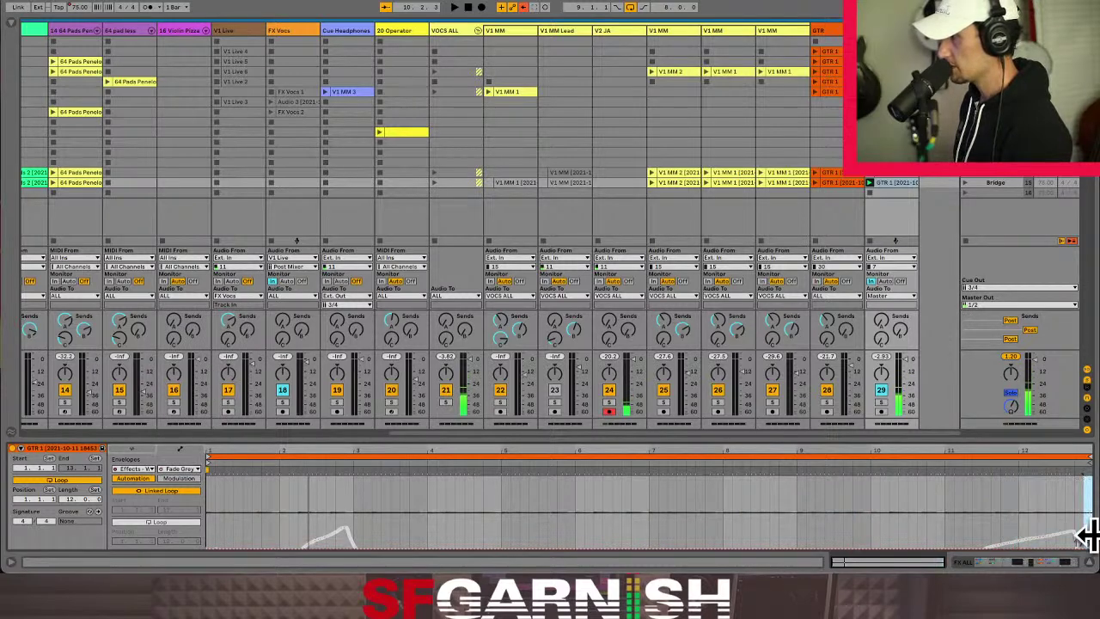
pyautogui.click(1088, 537)
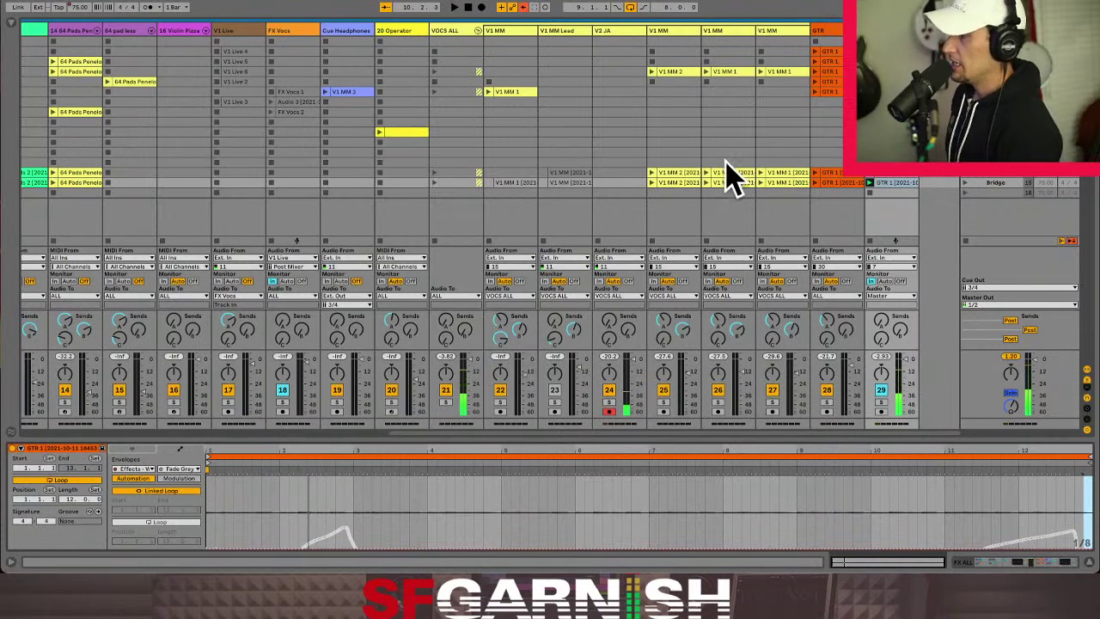
# Enable looping on the Bridge scene's FX ALL, V3 BeatBox OD and Sub Bass clips.
pyautogui.click(63, 484)
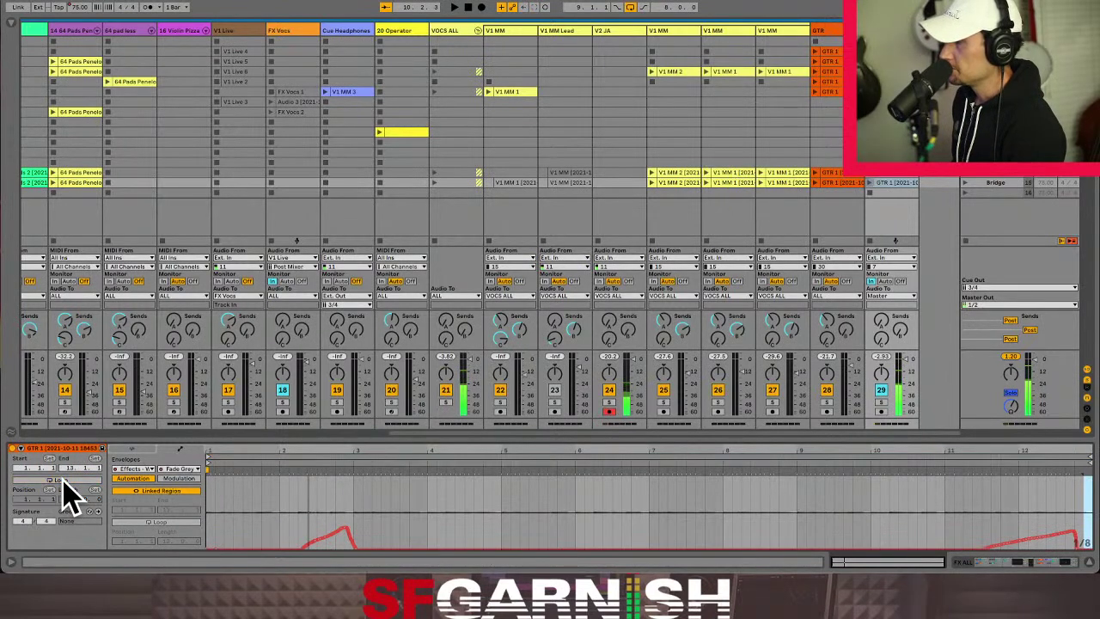
pyautogui.click(63, 481)
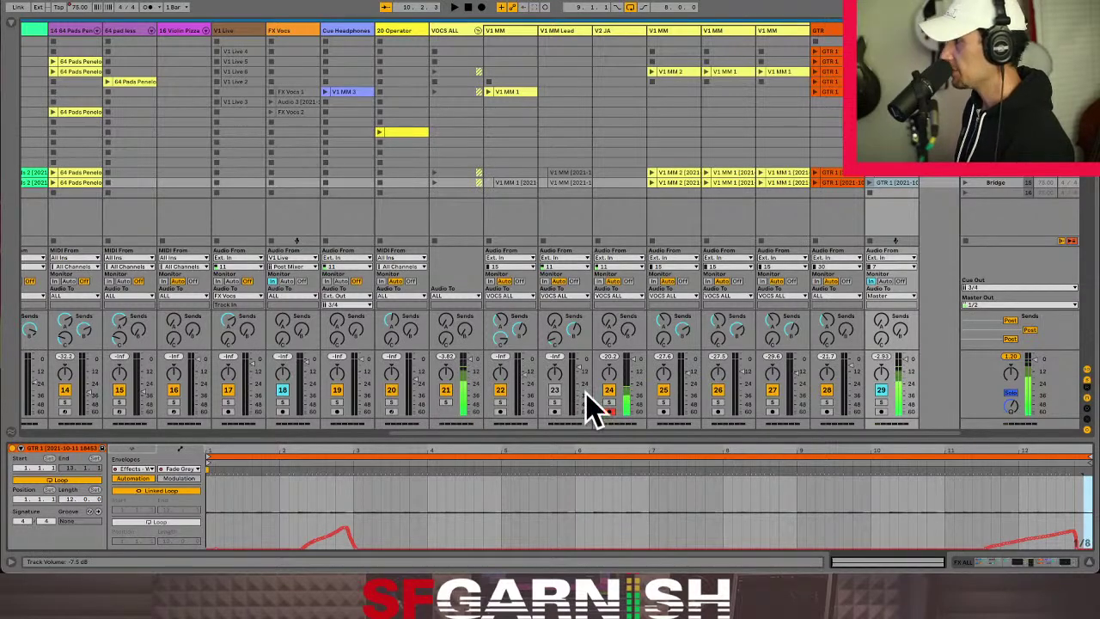
pyautogui.moveTo(584, 433); pyautogui.dragTo(157, 466)
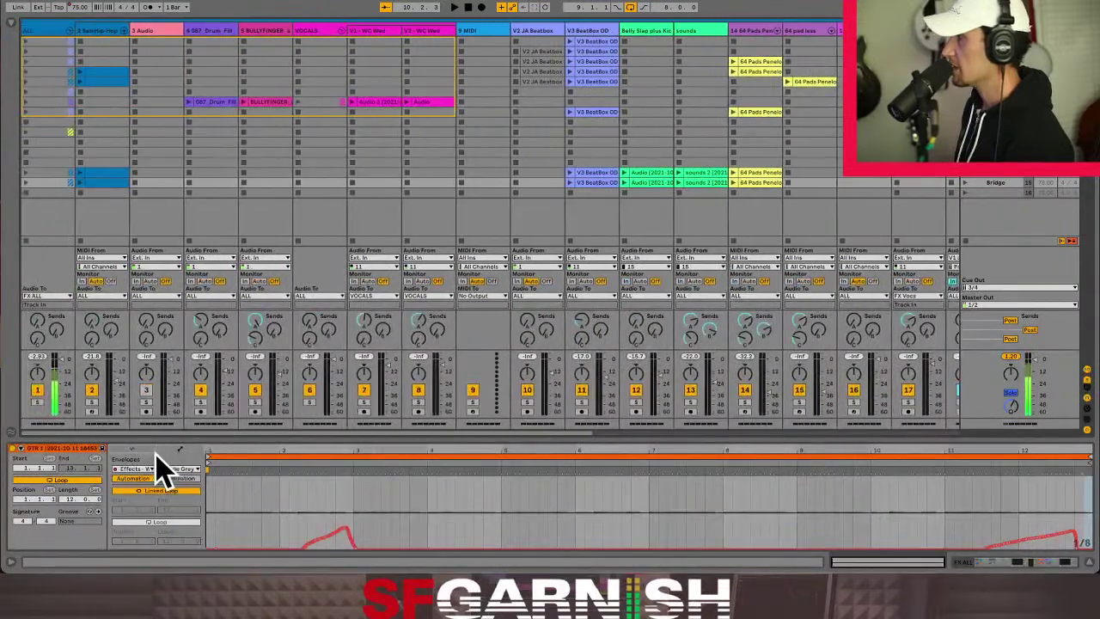
pyautogui.click(596, 183)
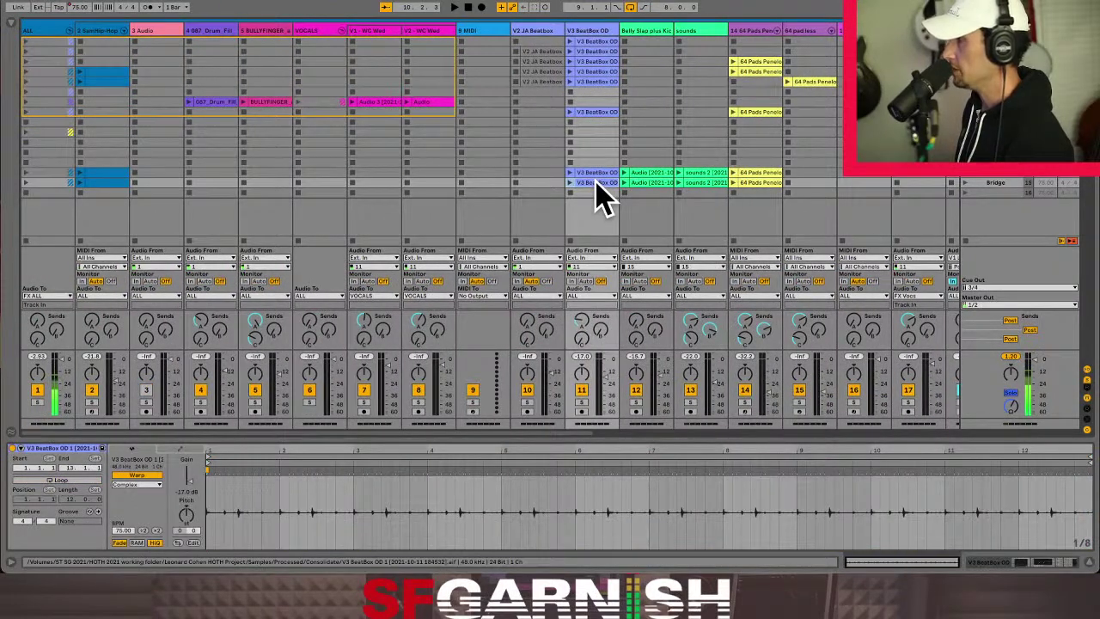
pyautogui.click(62, 480)
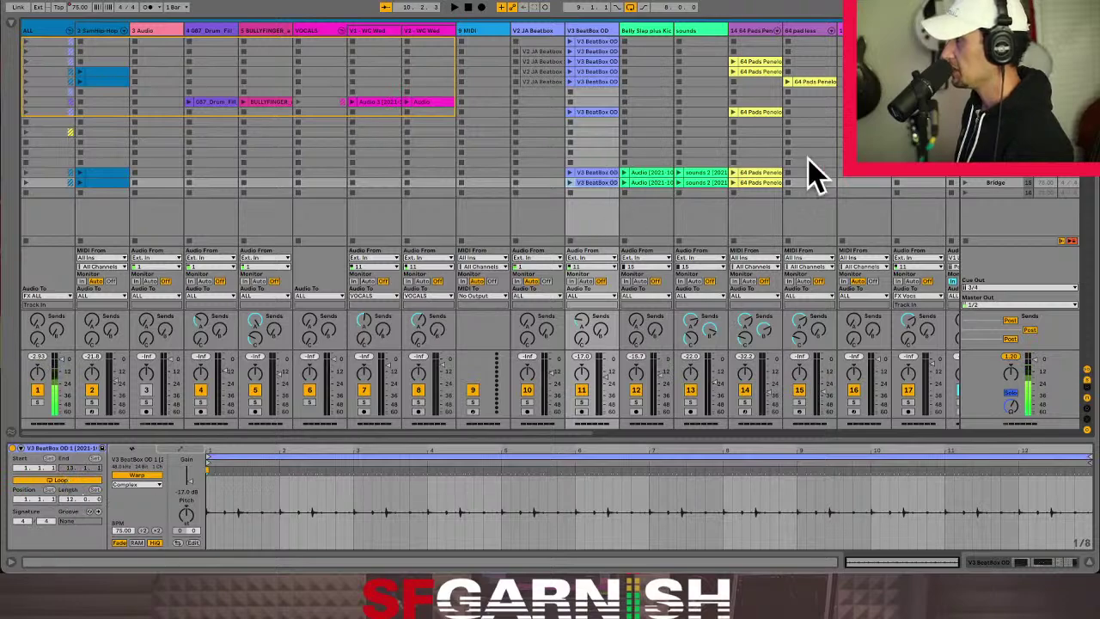
pyautogui.click(760, 183)
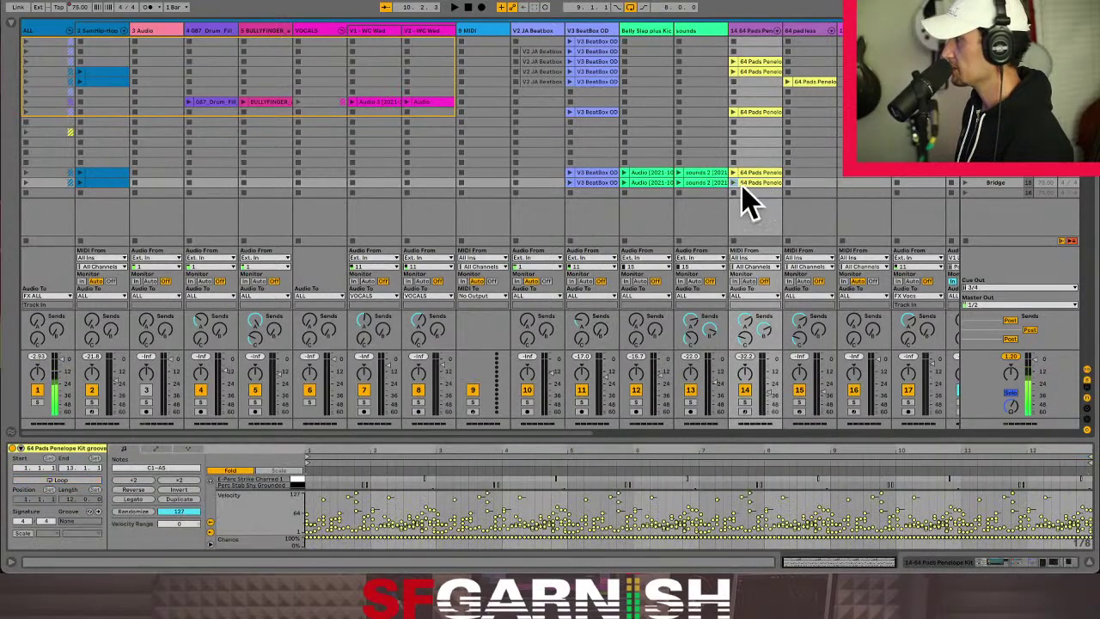
pyautogui.click(101, 182)
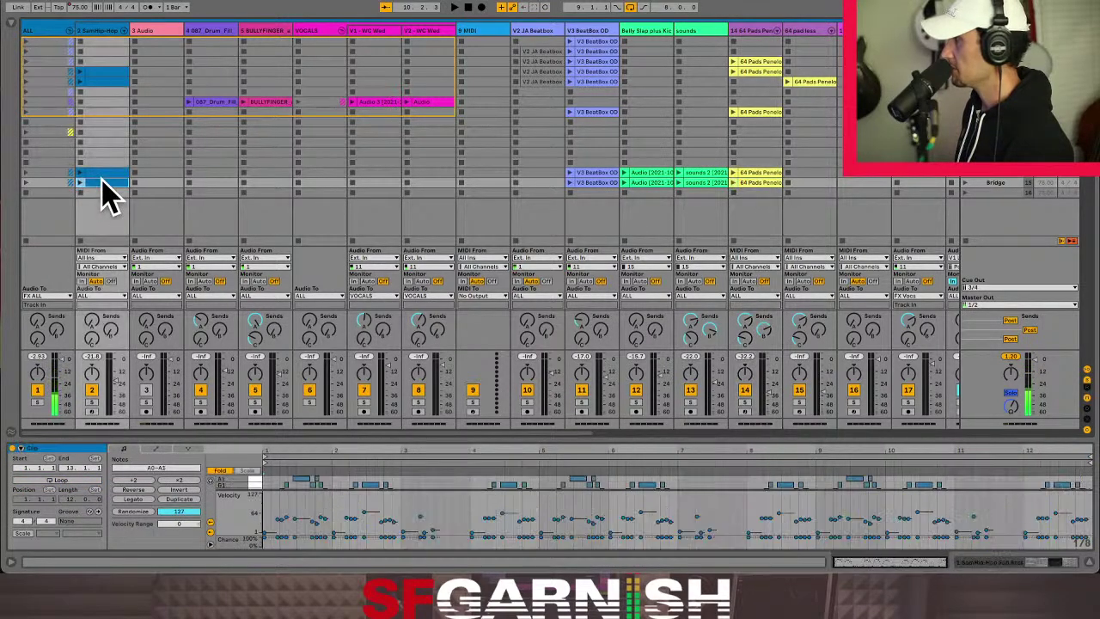
pyautogui.click(67, 481)
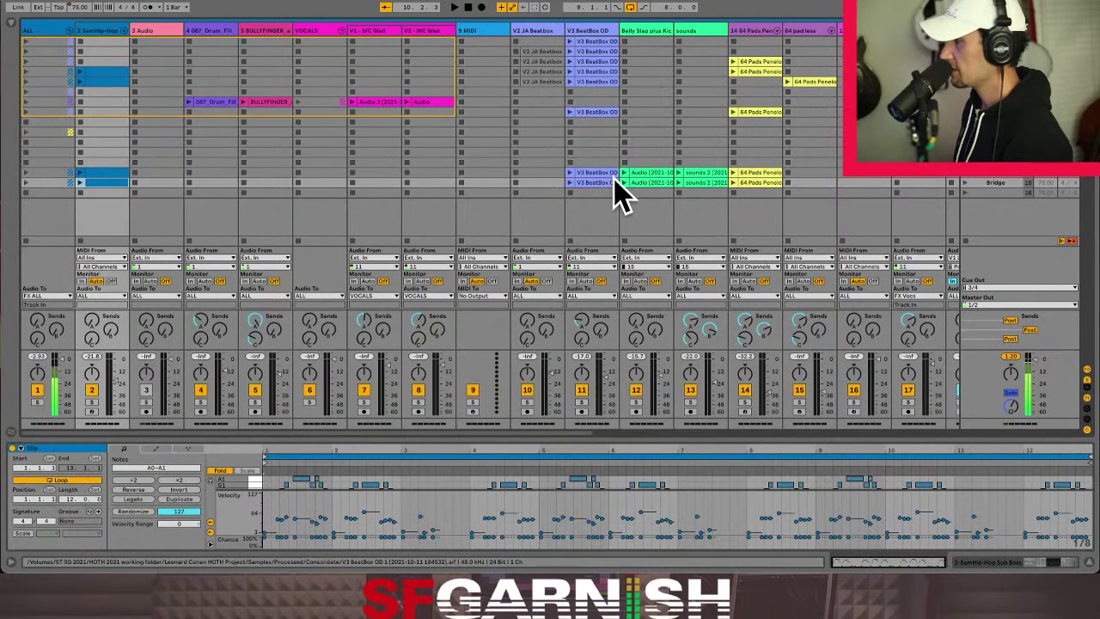
# Enable looping on the Bridge scene's GTR clip.
pyautogui.moveTo(457, 432); pyautogui.dragTo(894, 413)
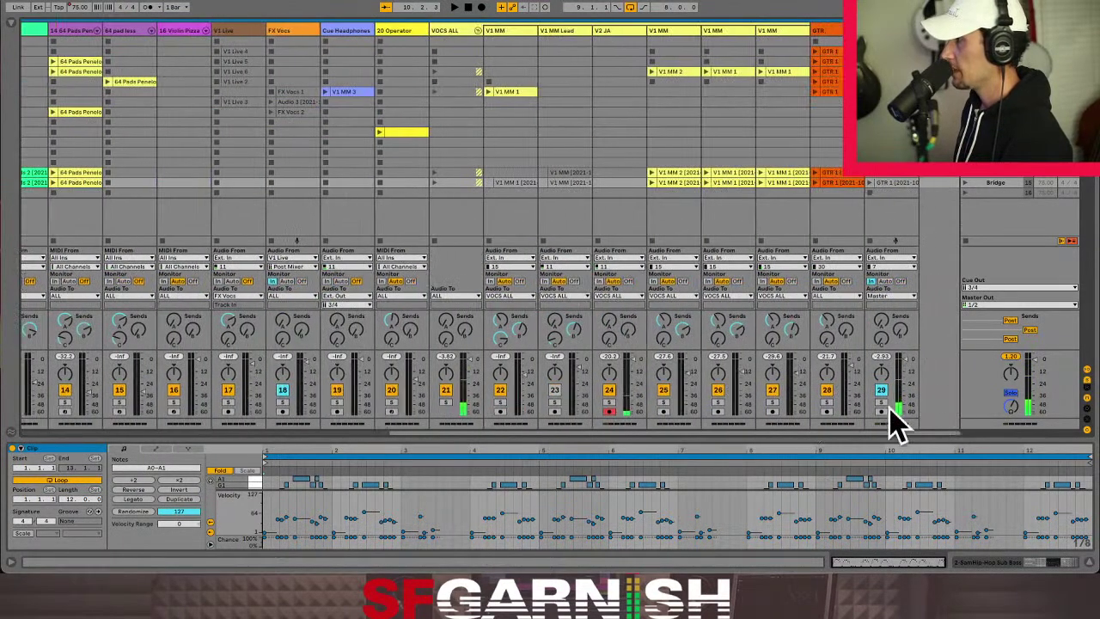
pyautogui.click(901, 183)
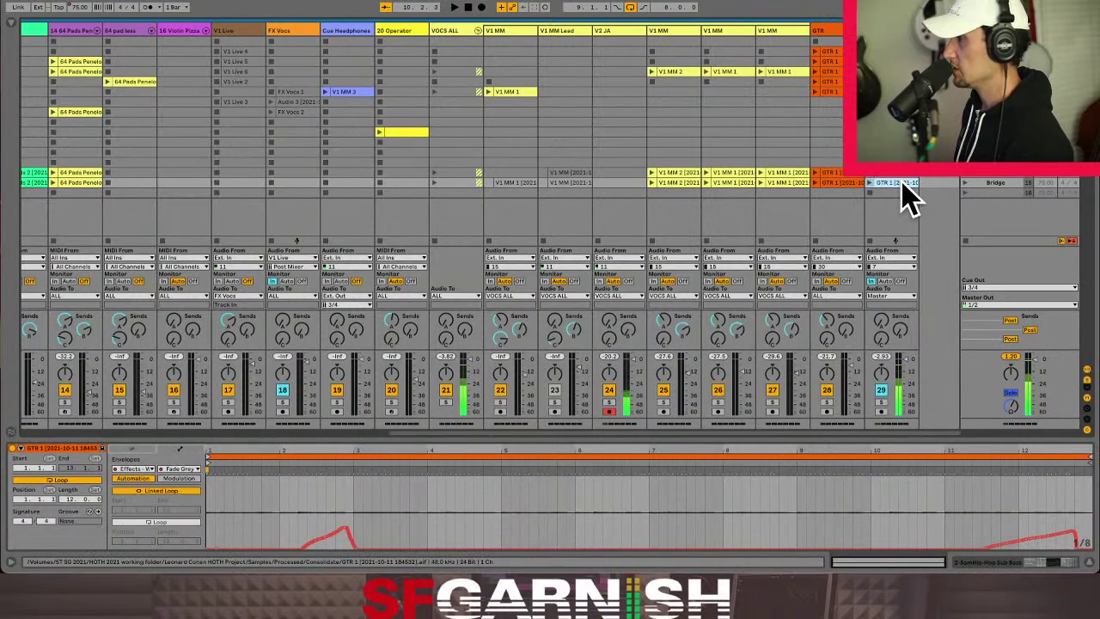
pyautogui.click(837, 183)
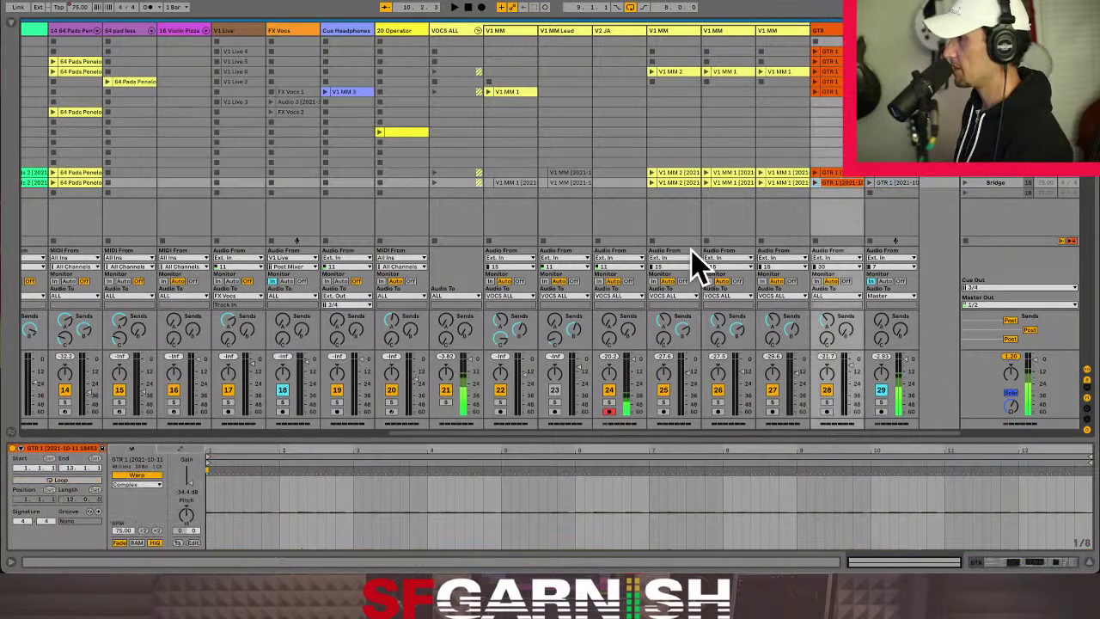
pyautogui.click(59, 480)
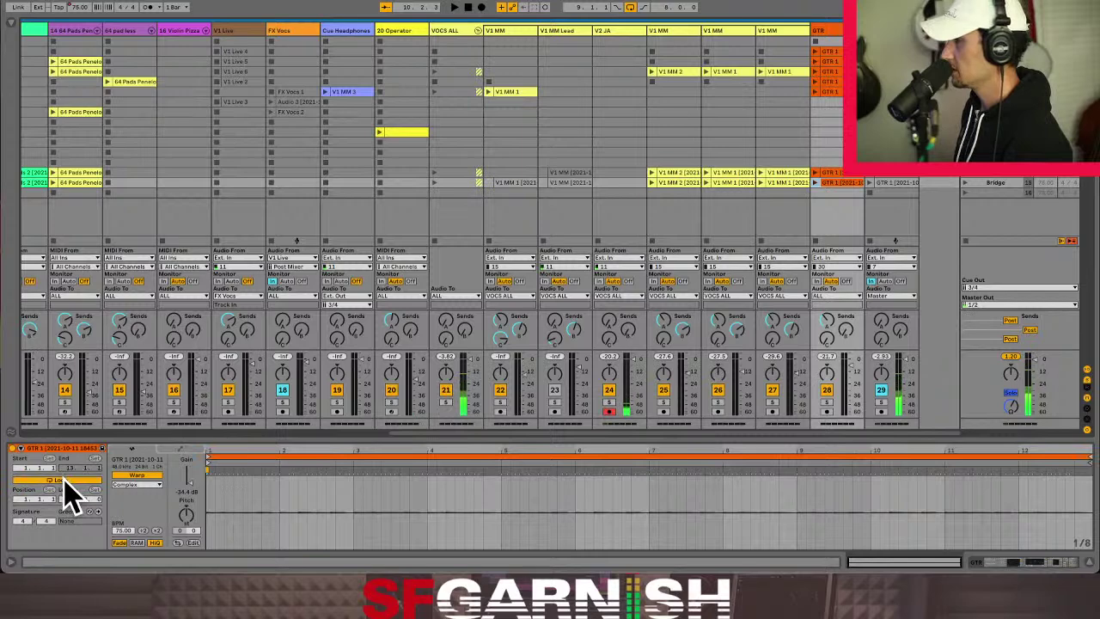
pyautogui.click(675, 193)
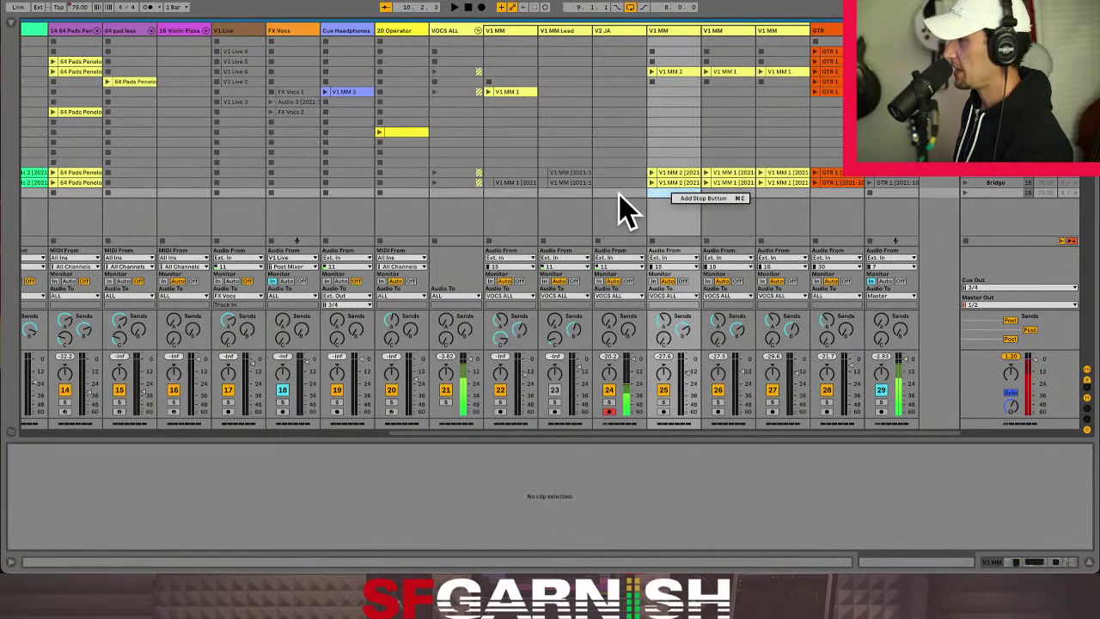
pyautogui.click(617, 182)
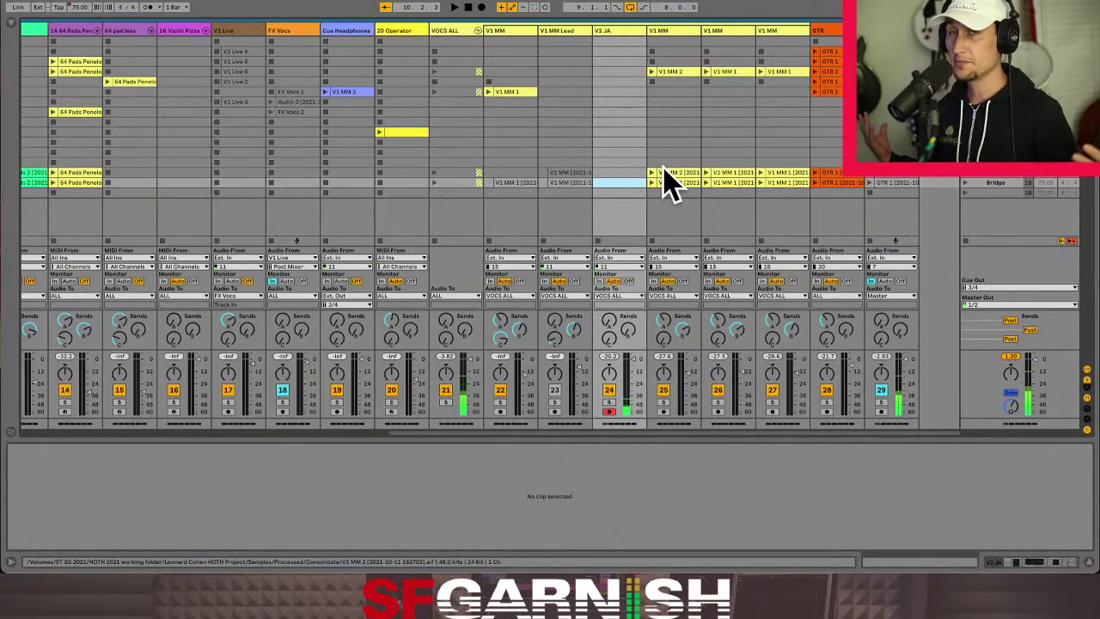
# Rename the Bridge scene to "Bridge - Breakdown" and raise the send levels of the VOCS ALL group.
pyautogui.click(997, 182)
pyautogui.hotkey('ctrl', 'r')
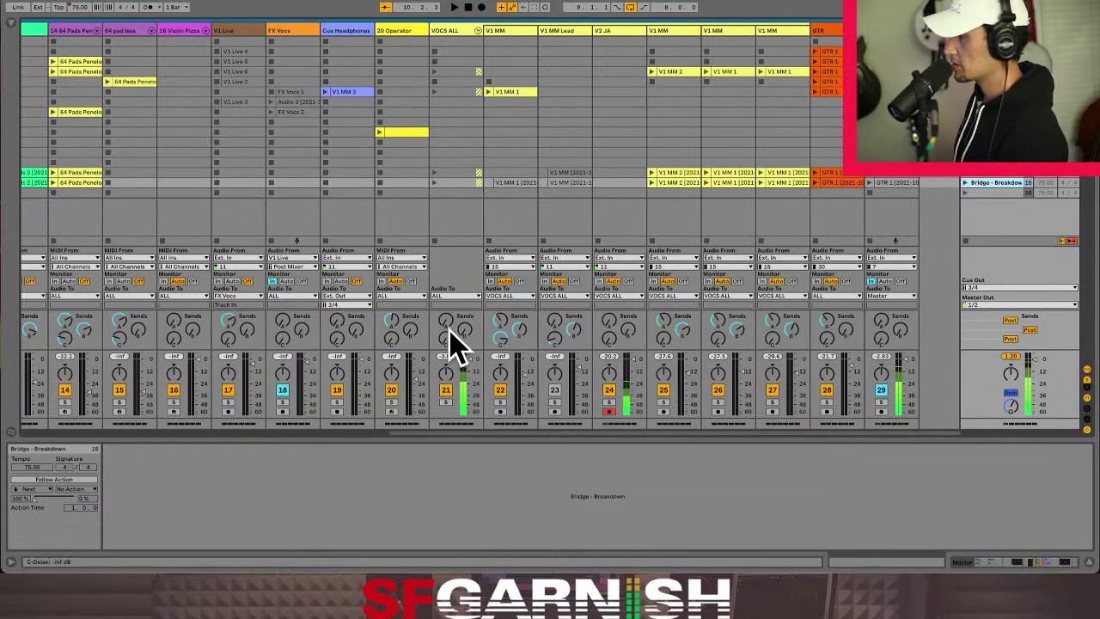
pyautogui.moveTo(446, 322); pyautogui.dragTo(450, 352)
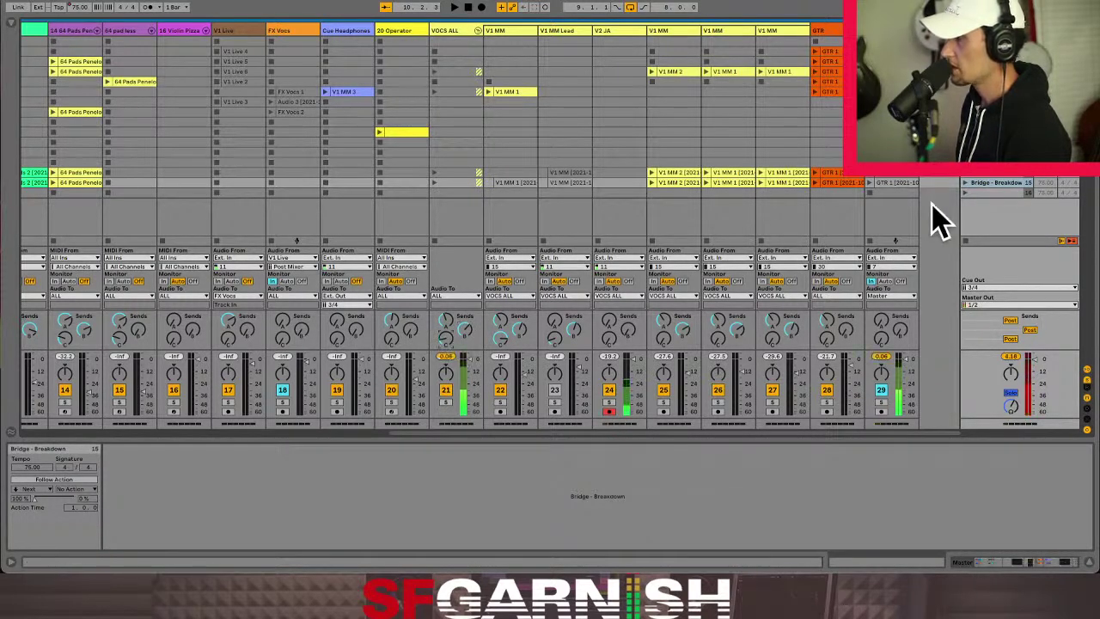
# Start playback from the Verse scene and re-enable the automation of FX ALL's Fade Grey macro.
pyautogui.click(967, 178)
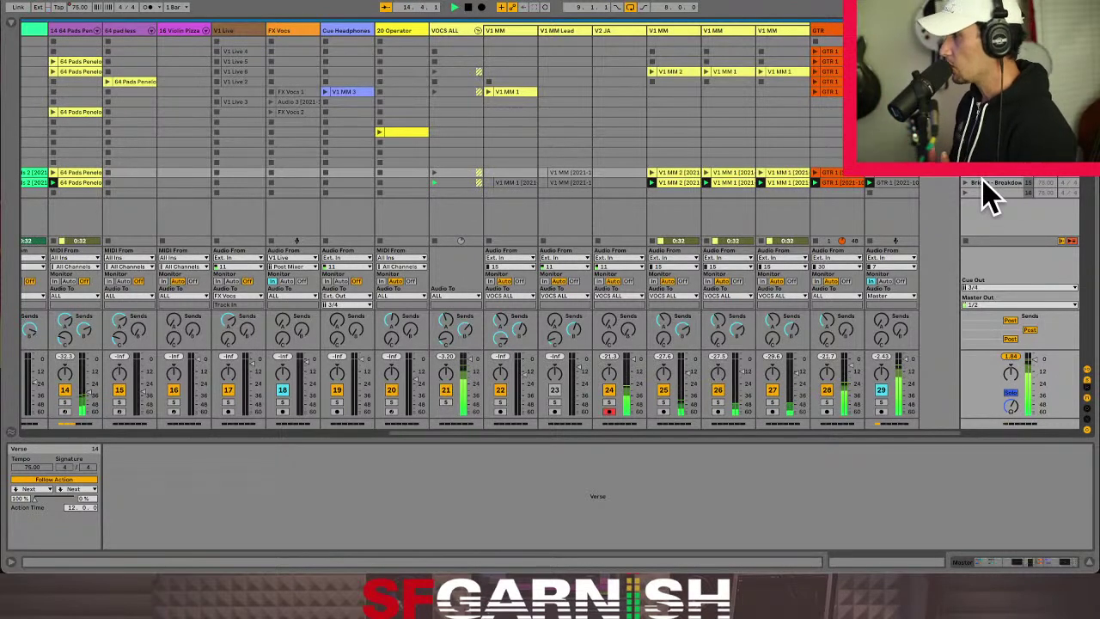
pyautogui.click(901, 184)
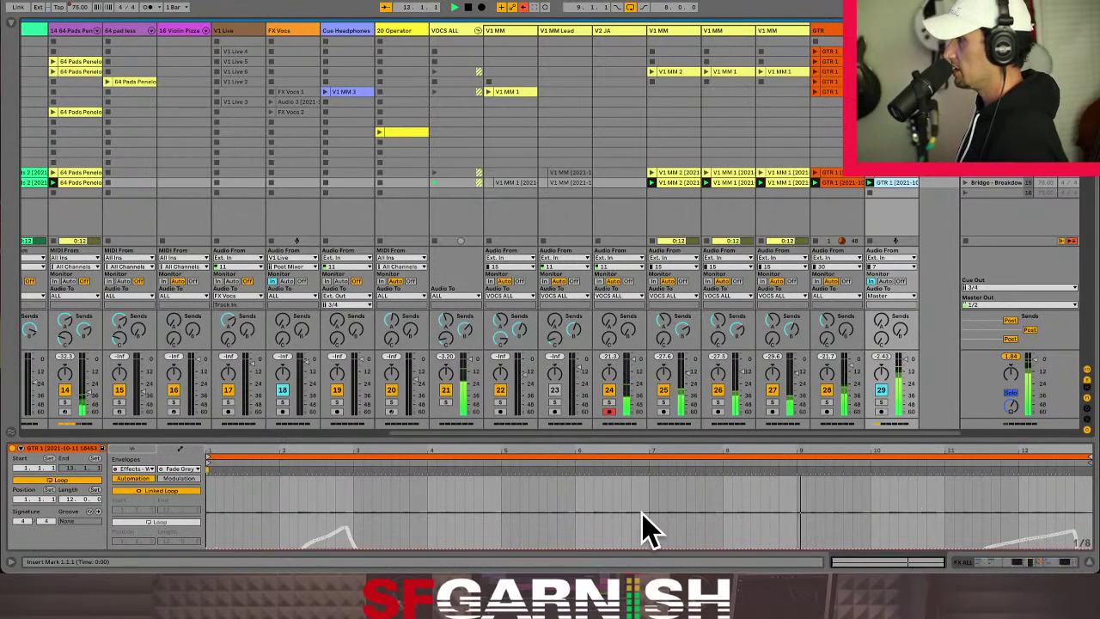
pyautogui.click(1002, 562)
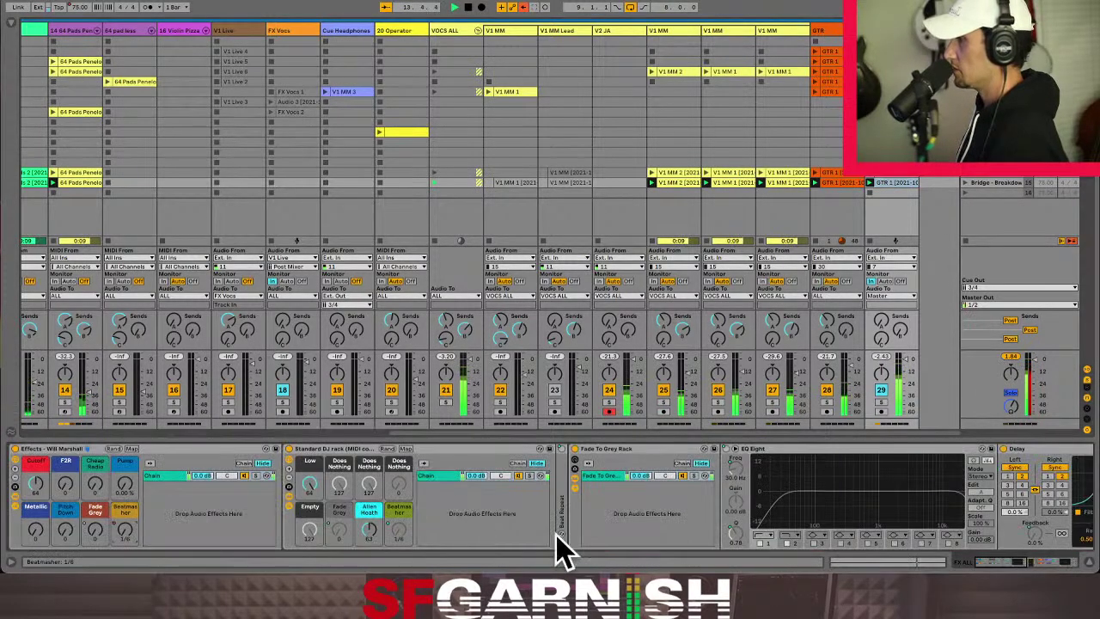
pyautogui.rightClick(94, 532)
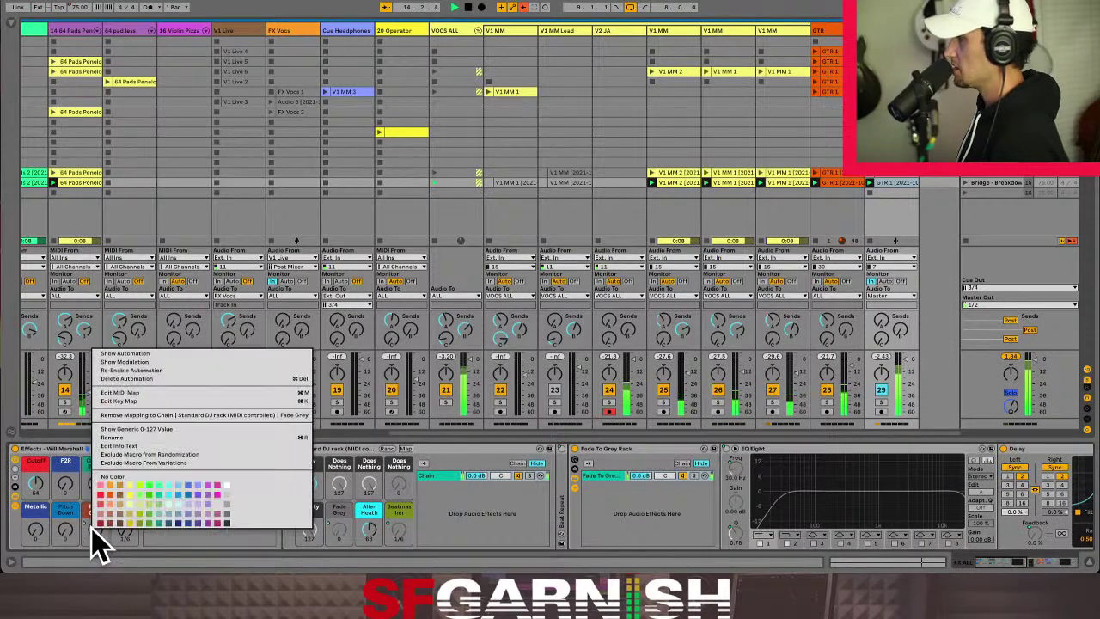
pyautogui.click(163, 362)
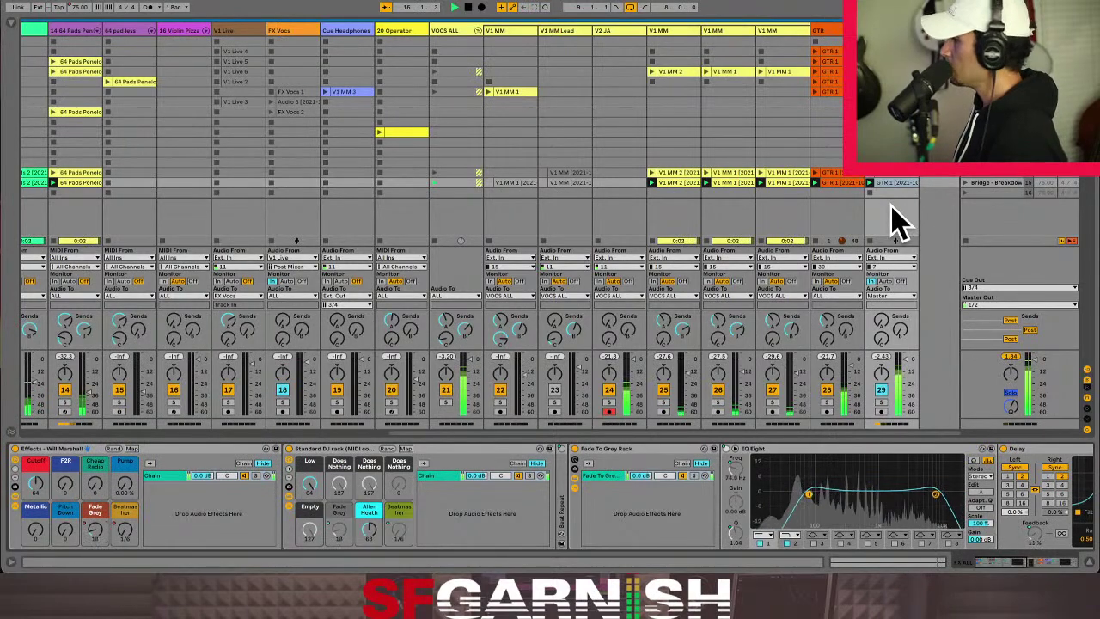
# Show the Beatmasher envelope of the Bridge - Breakdown scene's FX ALL clip.
pyautogui.click(890, 183)
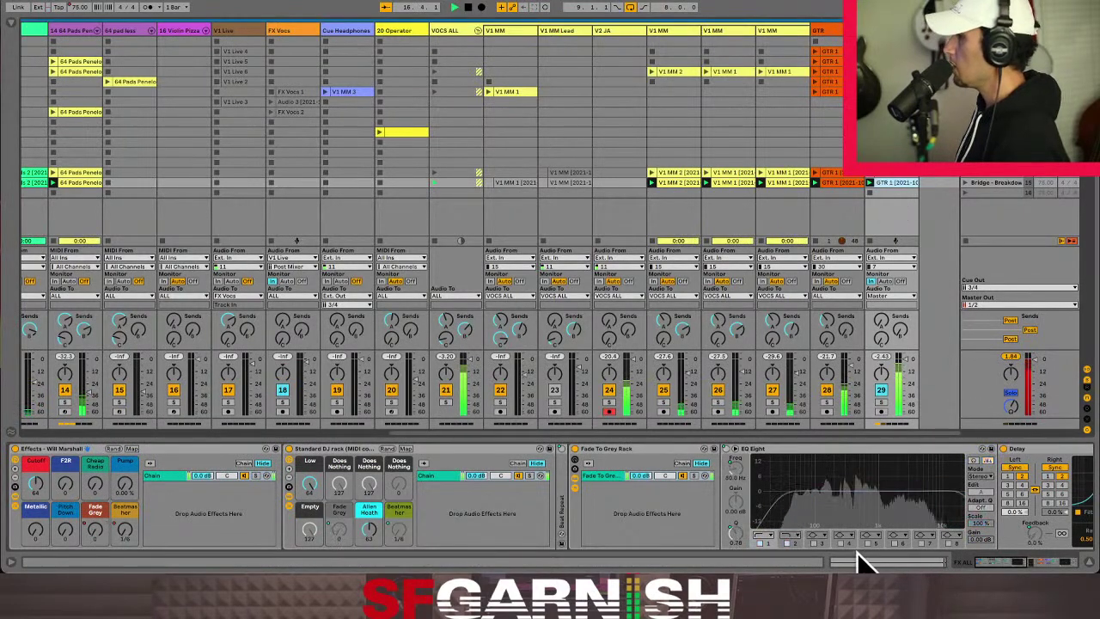
pyautogui.hotkey('shift', 'Tab')
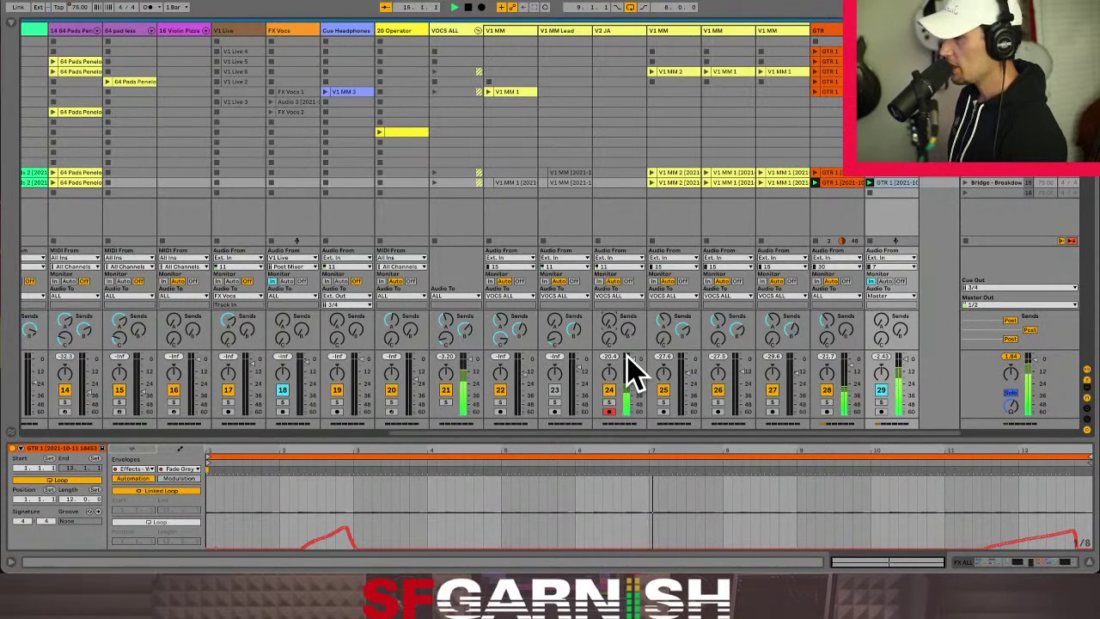
pyautogui.click(191, 468)
pyautogui.click(199, 375)
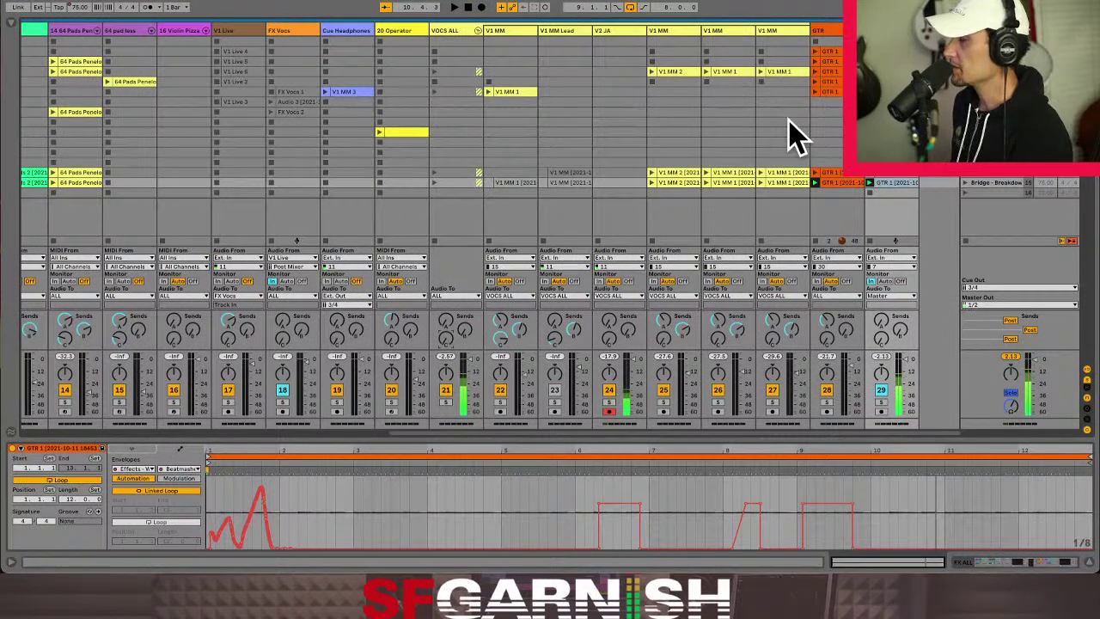
pyautogui.click(618, 172)
pyautogui.click(510, 171)
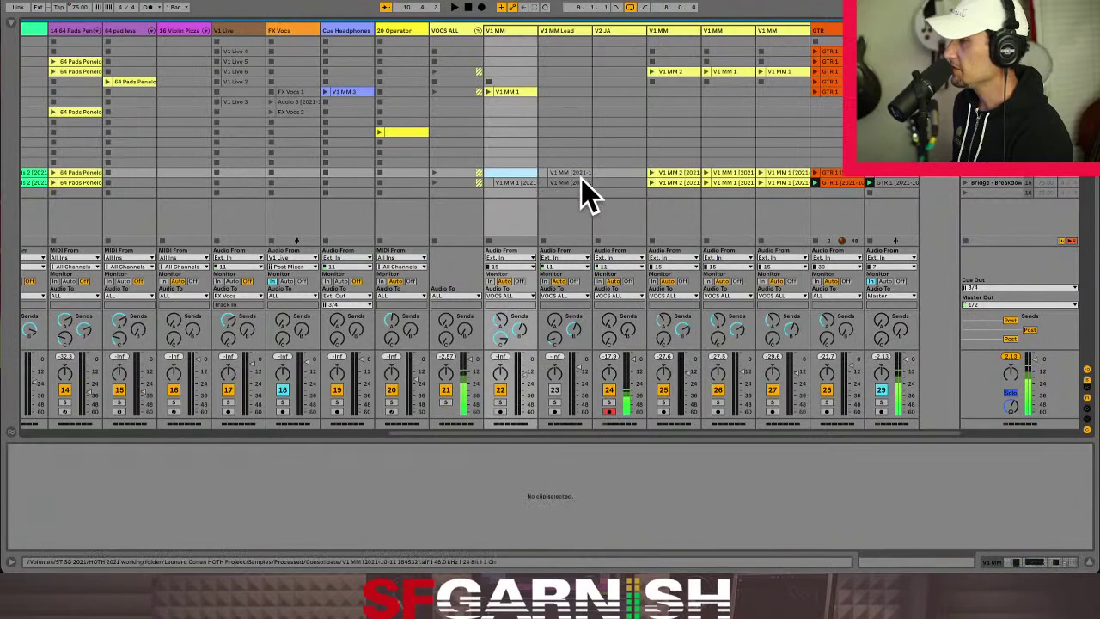
pyautogui.click(622, 172)
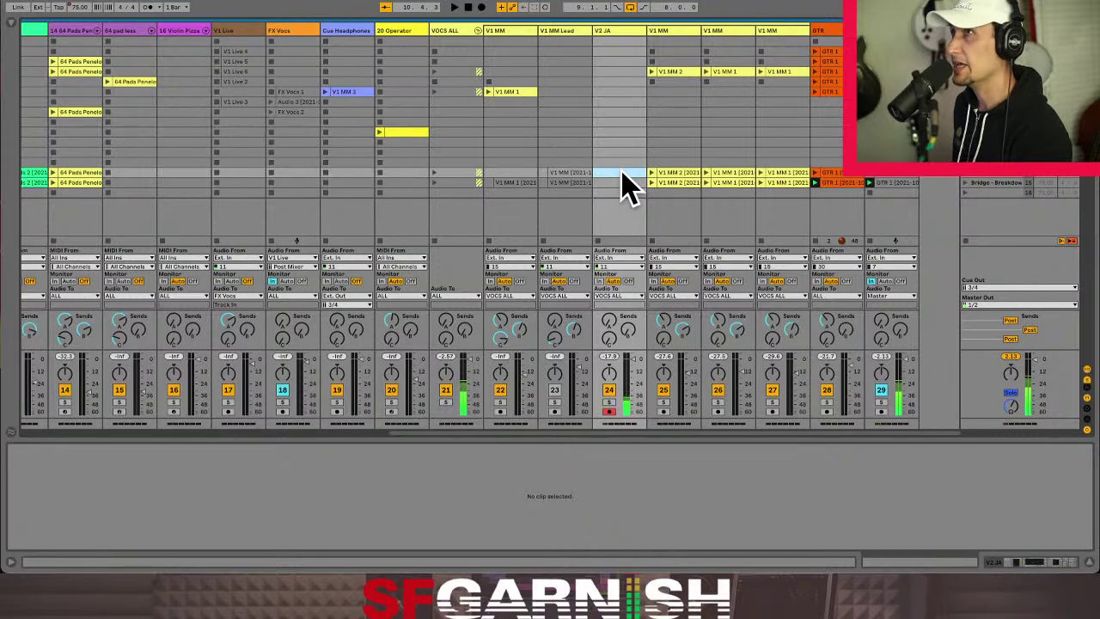
pyautogui.click(892, 184)
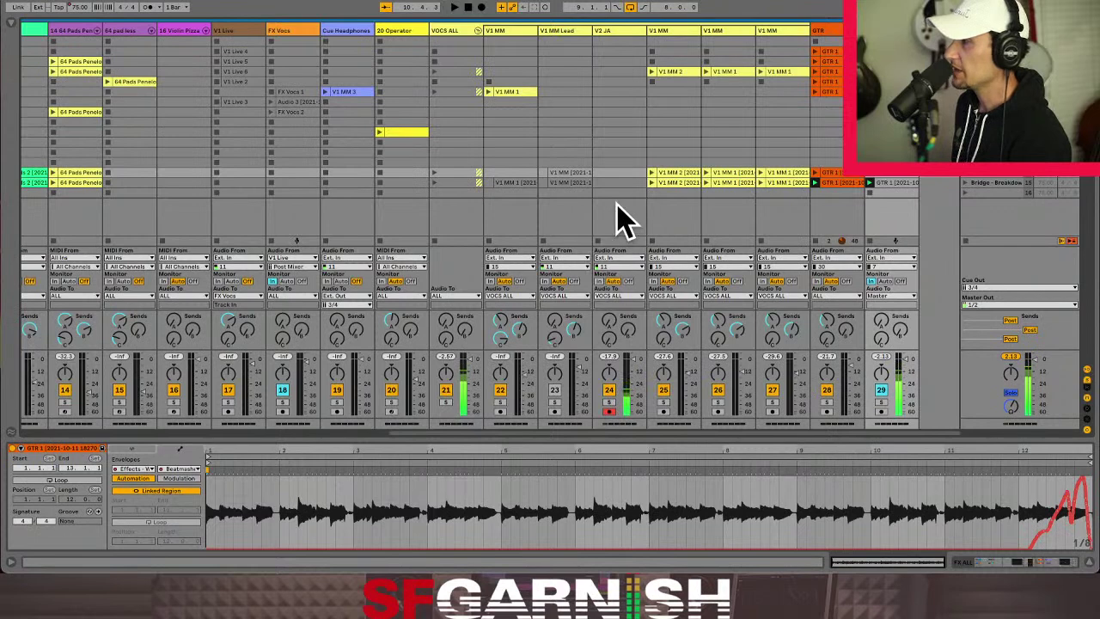
# Duplicate the V2 JA vocal track twice.
pyautogui.click(624, 34)
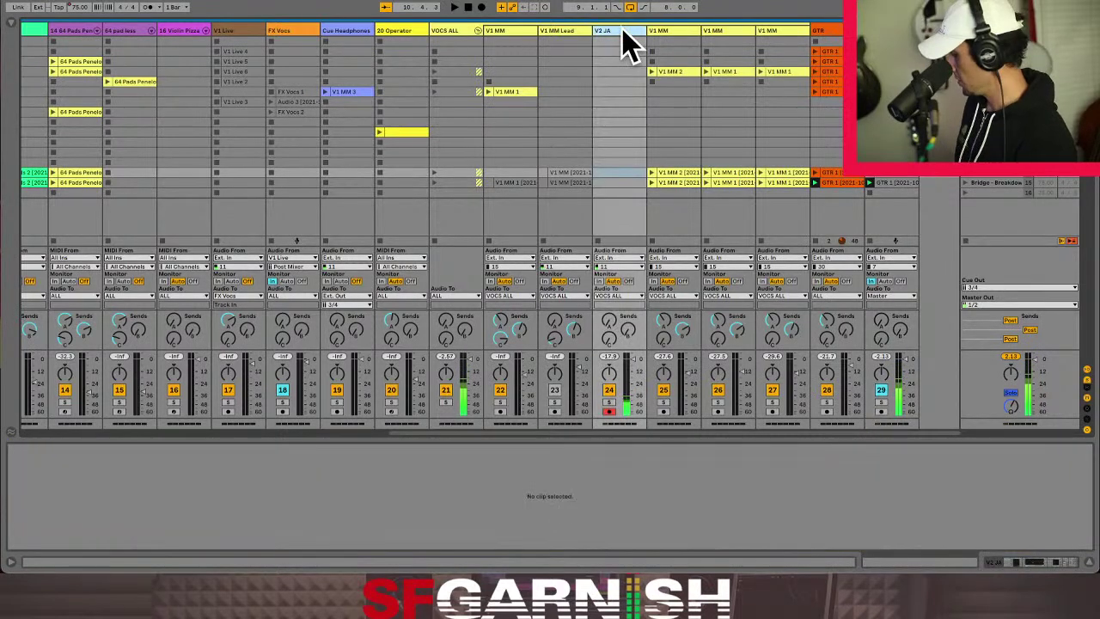
pyautogui.hotkey('ctrl', 'd')
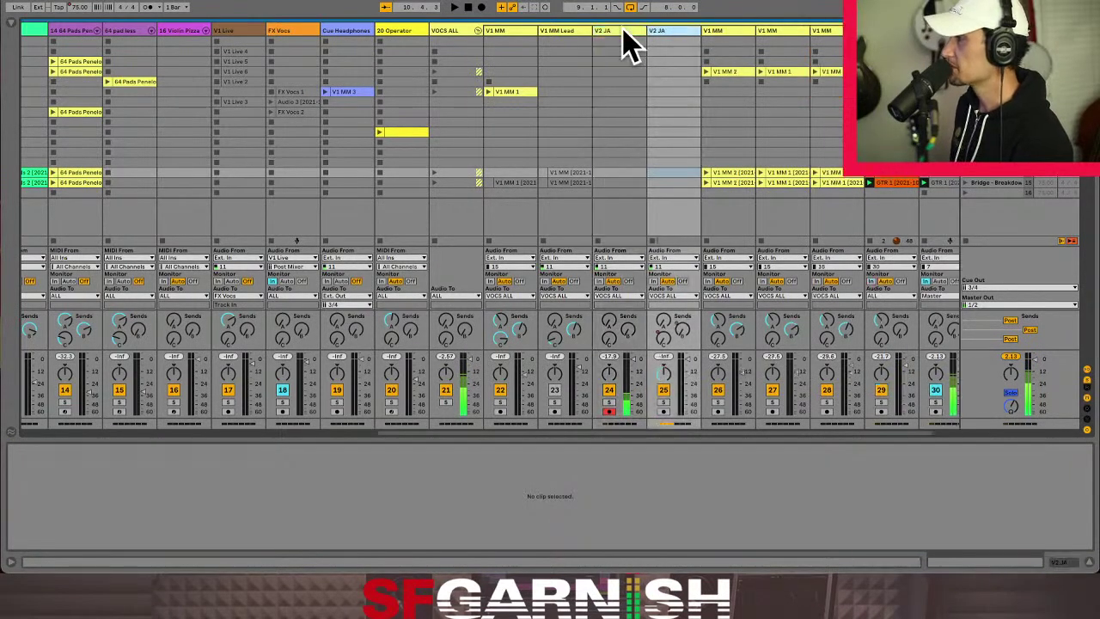
pyautogui.hotkey('ctrl', 'd')
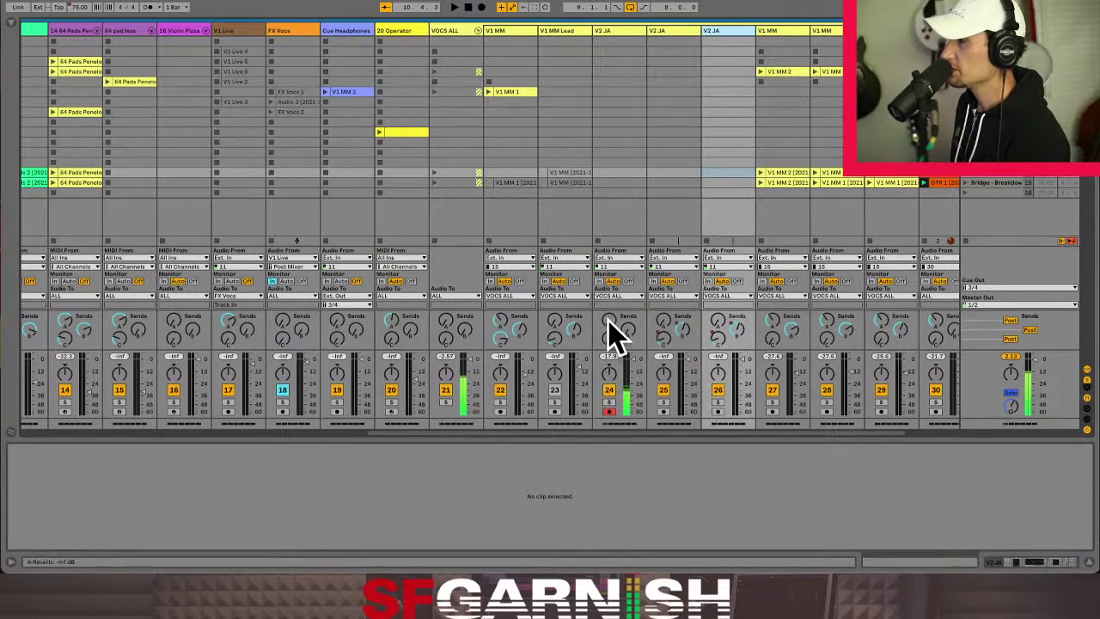
# Insert three empty scenes below scene 16.
pyautogui.click(623, 182)
pyautogui.click(625, 192)
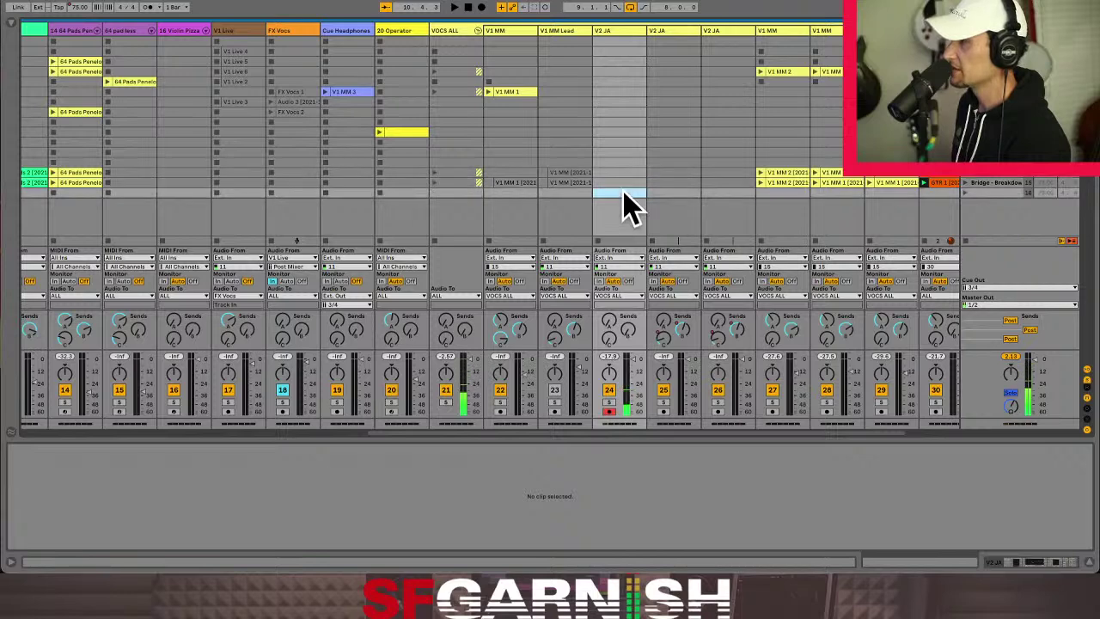
pyautogui.click(716, 194)
pyautogui.click(1006, 194)
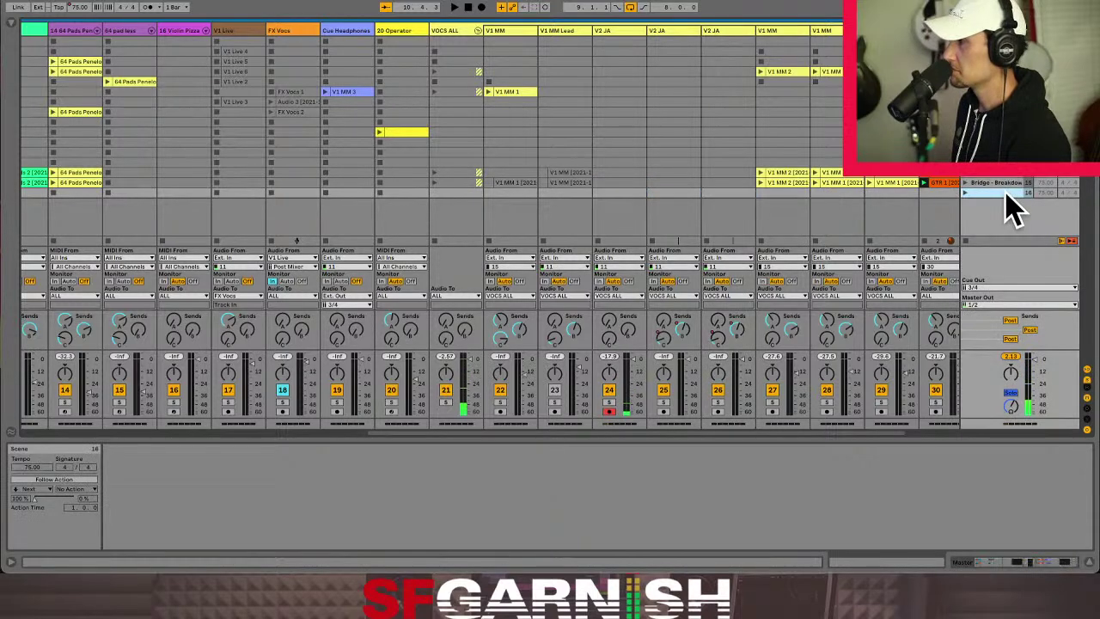
pyautogui.rightClick(1008, 194)
pyautogui.press('Escape')
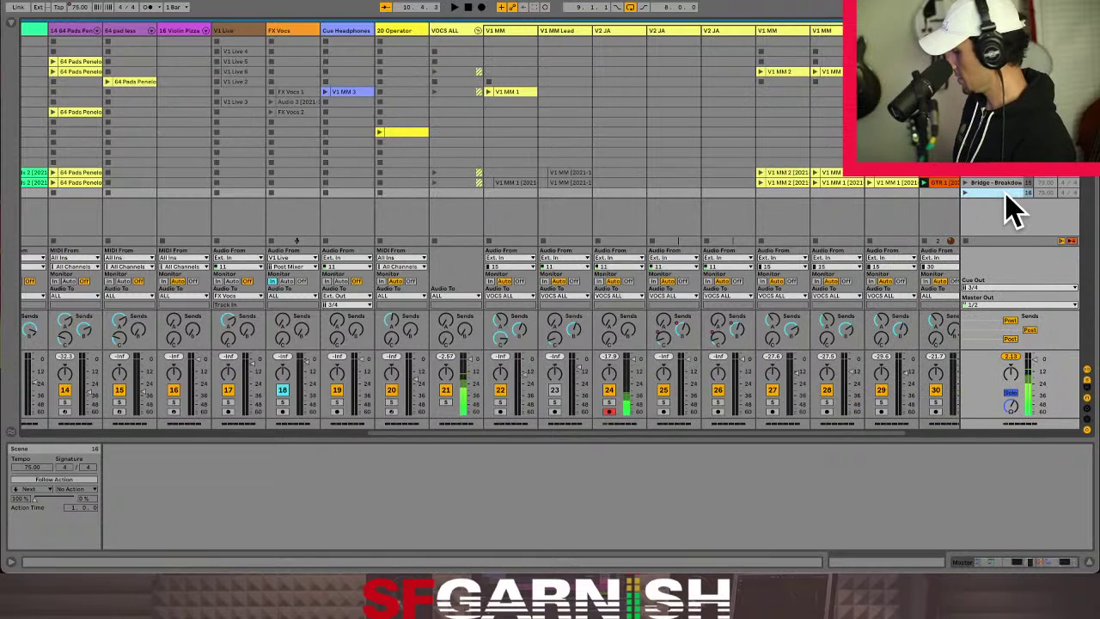
pyautogui.hotkey('ctrl', 'i')
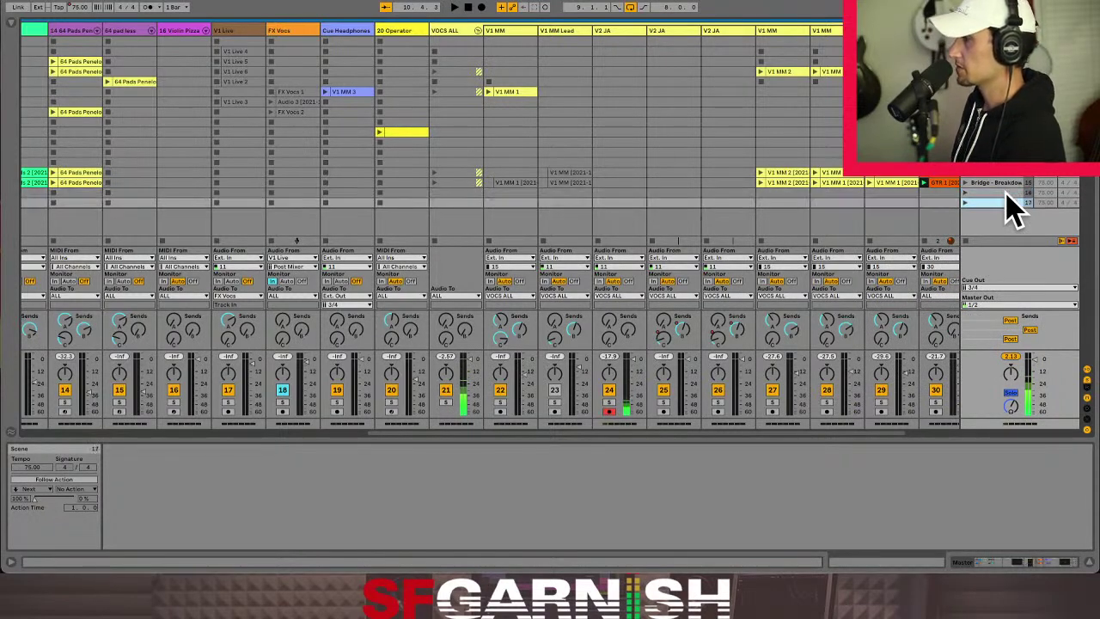
pyautogui.hotkey('ctrl', 'i')
pyautogui.hotkey('ctrl', 'i')
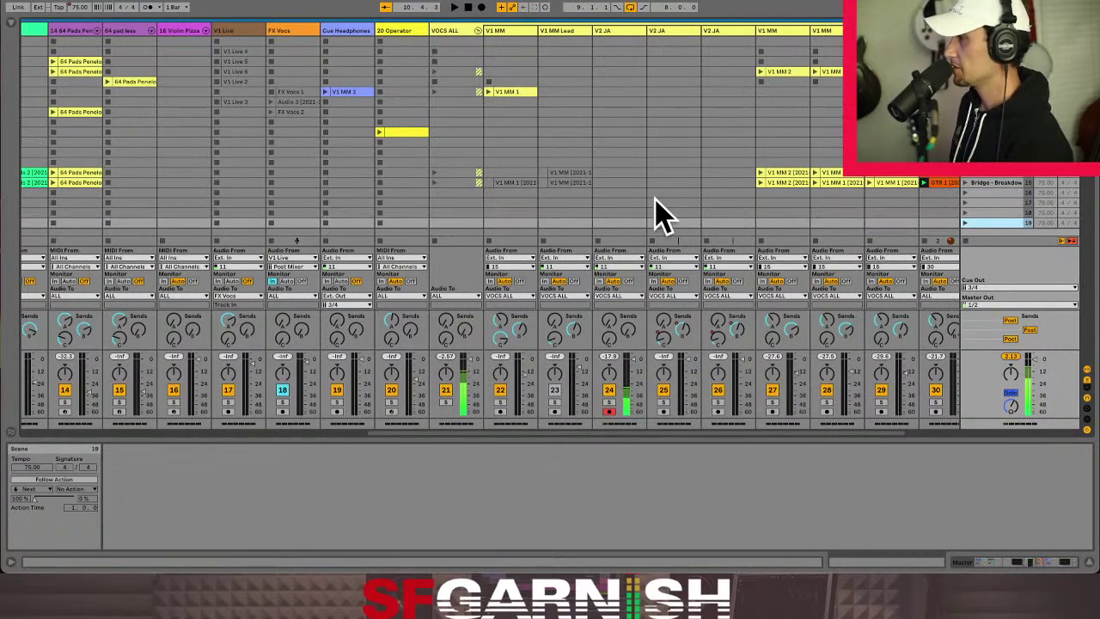
# Add stop buttons to the slots of all three V2 JA tracks in scenes 16 to 19.
pyautogui.click(628, 203)
pyautogui.moveTo(619, 174); pyautogui.dragTo(729, 183)
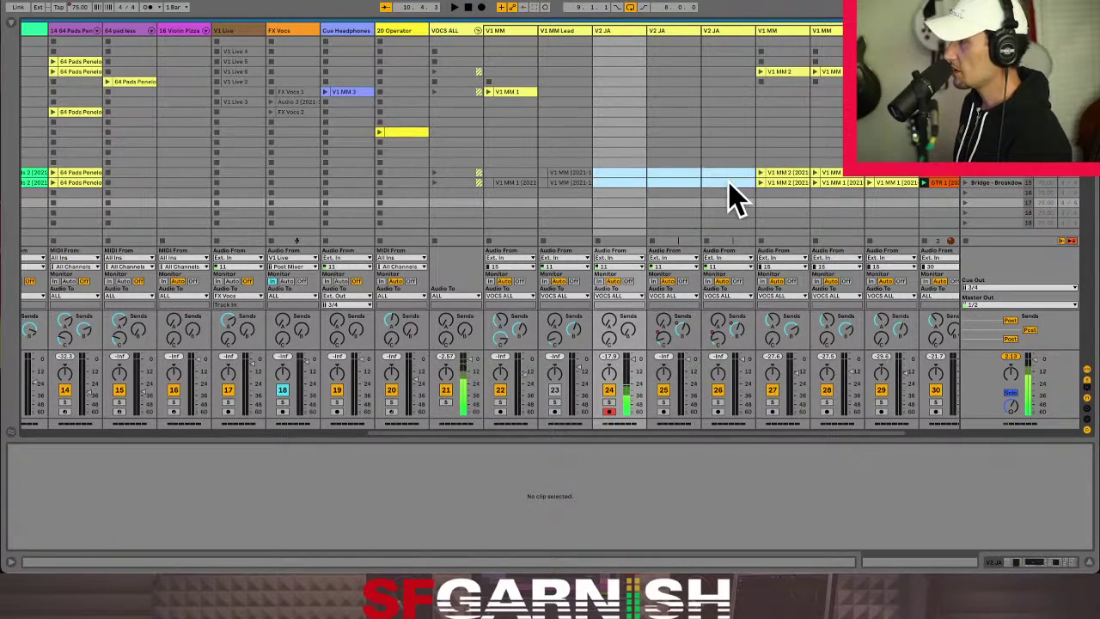
pyautogui.click(616, 195)
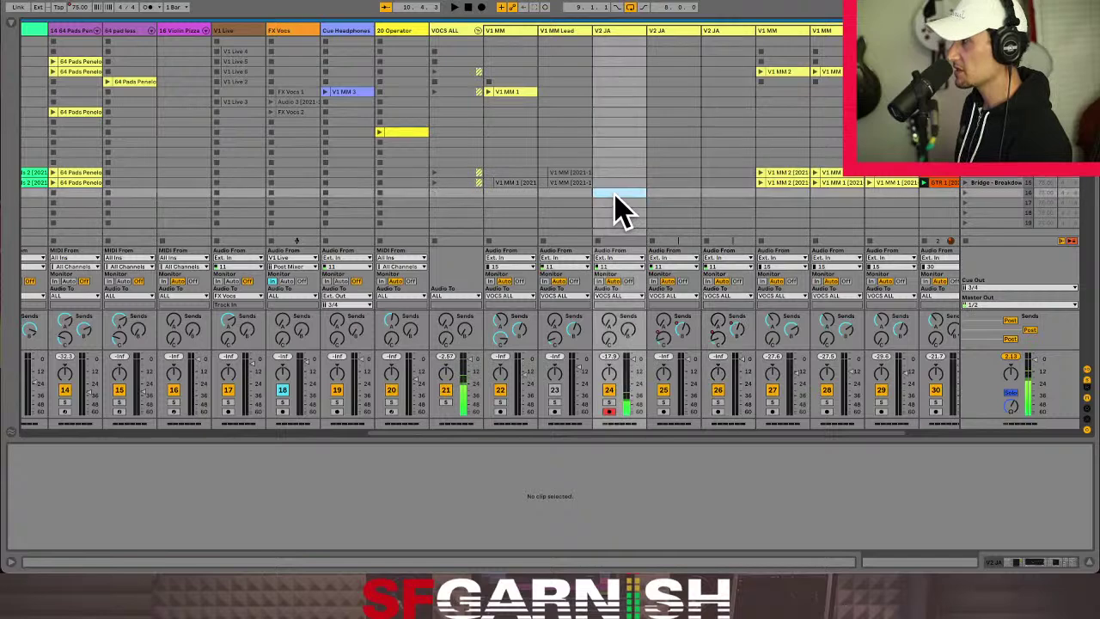
pyautogui.keyDown('shift'); pyautogui.click(737, 225); pyautogui.keyUp('shift')
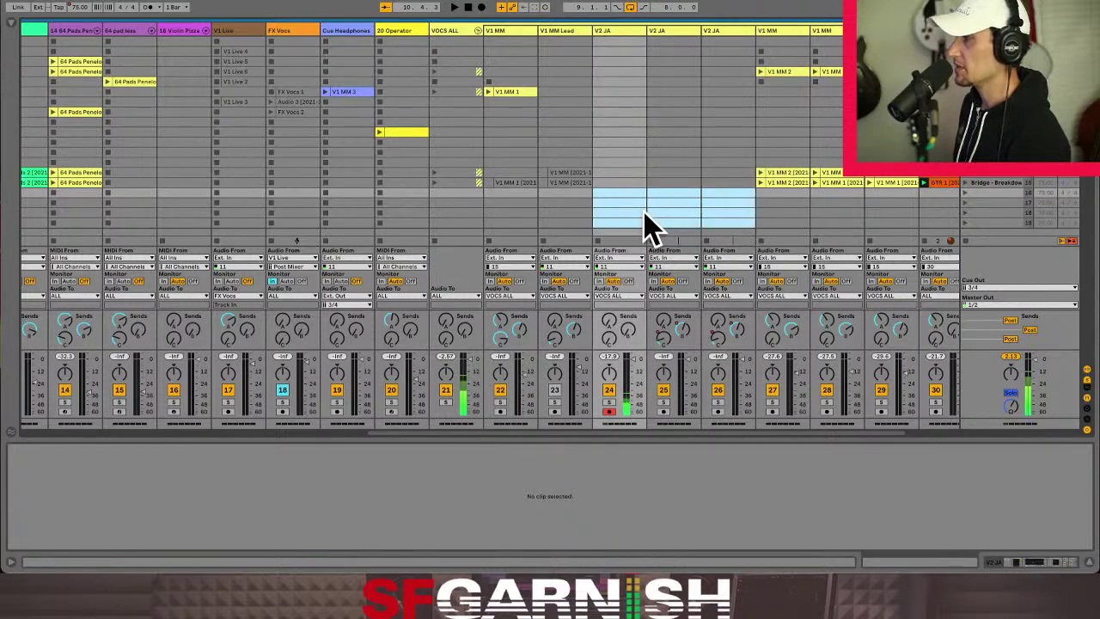
pyautogui.hotkey('ctrl', 'e')
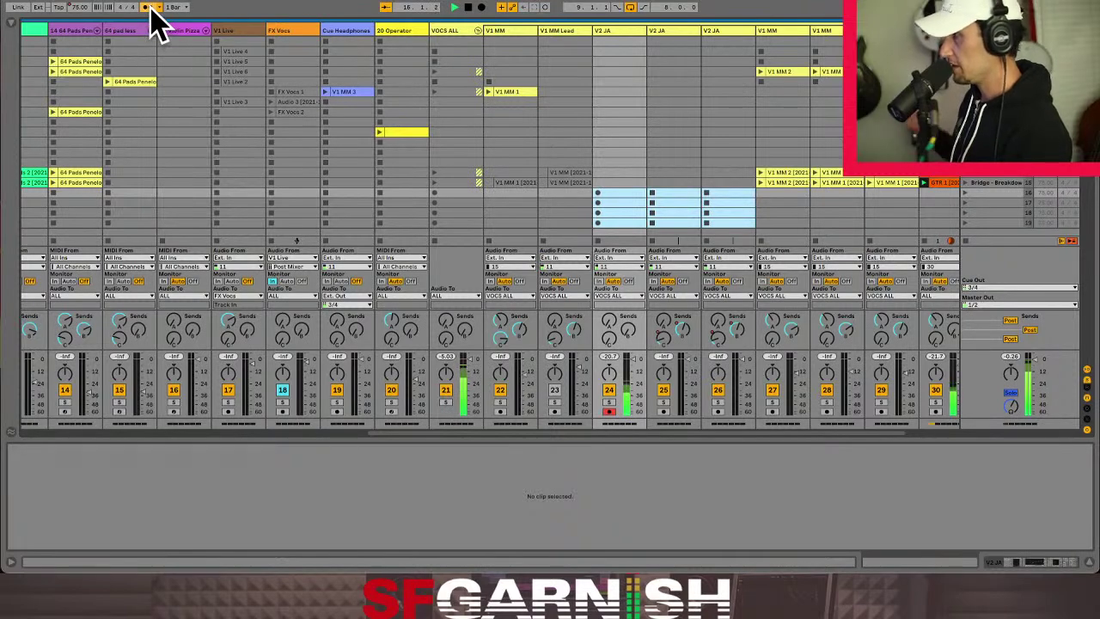
# Route the cue output to 1/2 and record a one-bar looping clip on the first V2 JA track in scene 16.
pyautogui.click(1010, 287)
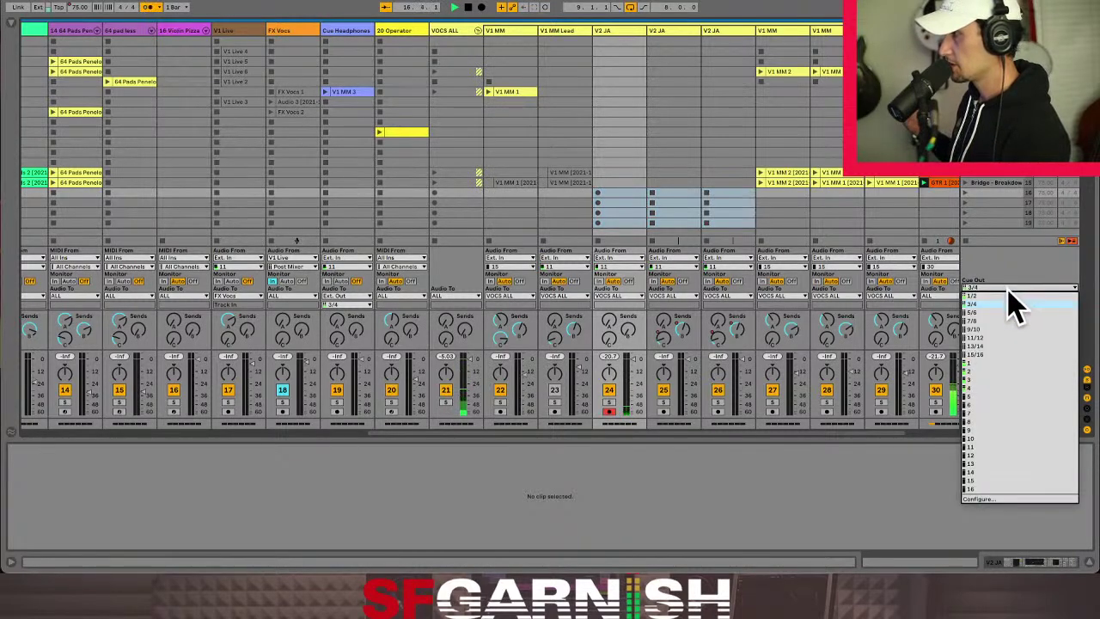
pyautogui.click(1008, 296)
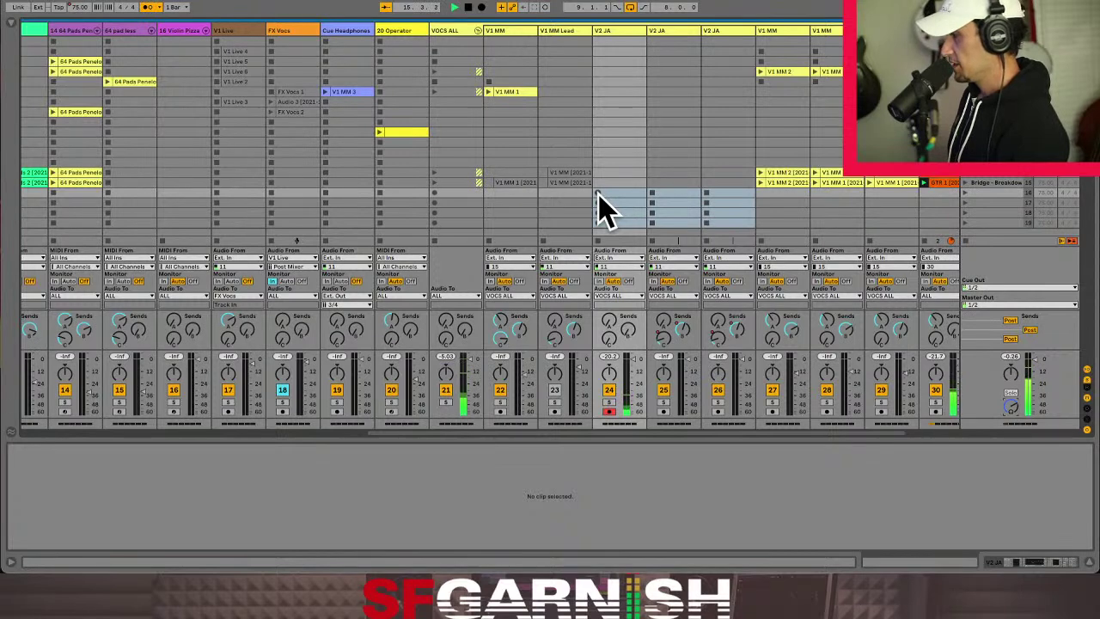
pyautogui.click(599, 193)
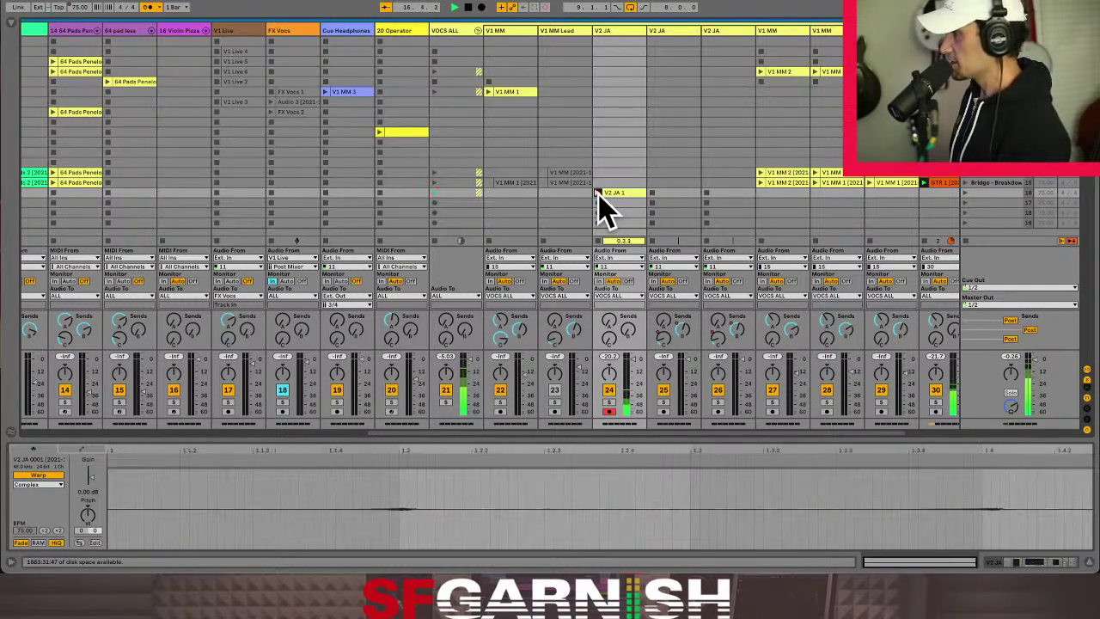
pyautogui.click(598, 193)
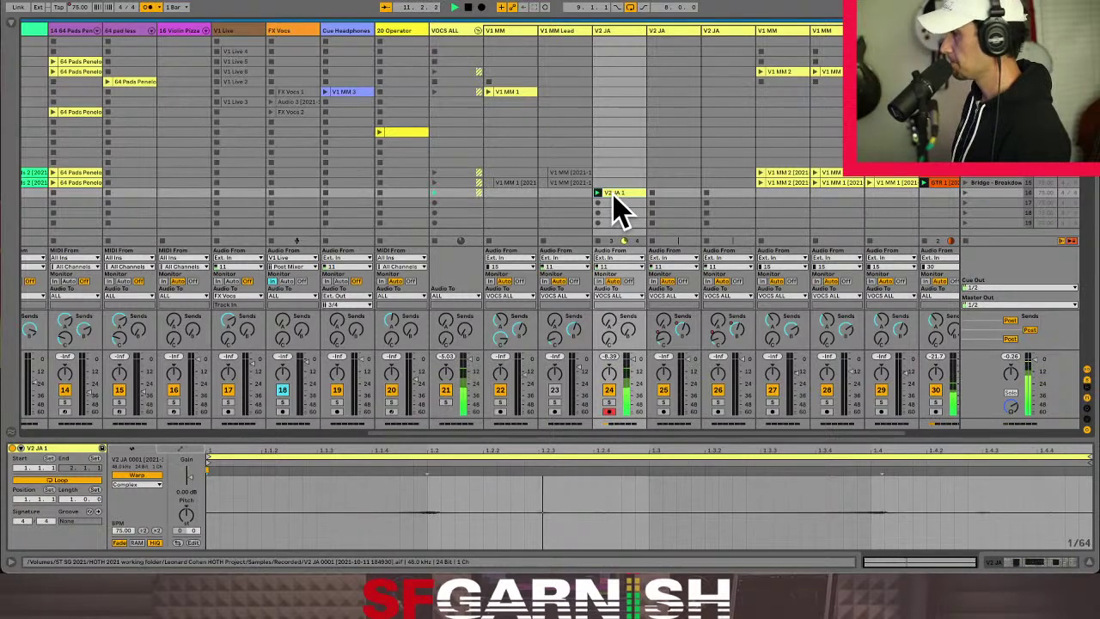
# Arm the second V2 JA track for recording and raise its first send.
pyautogui.click(664, 411)
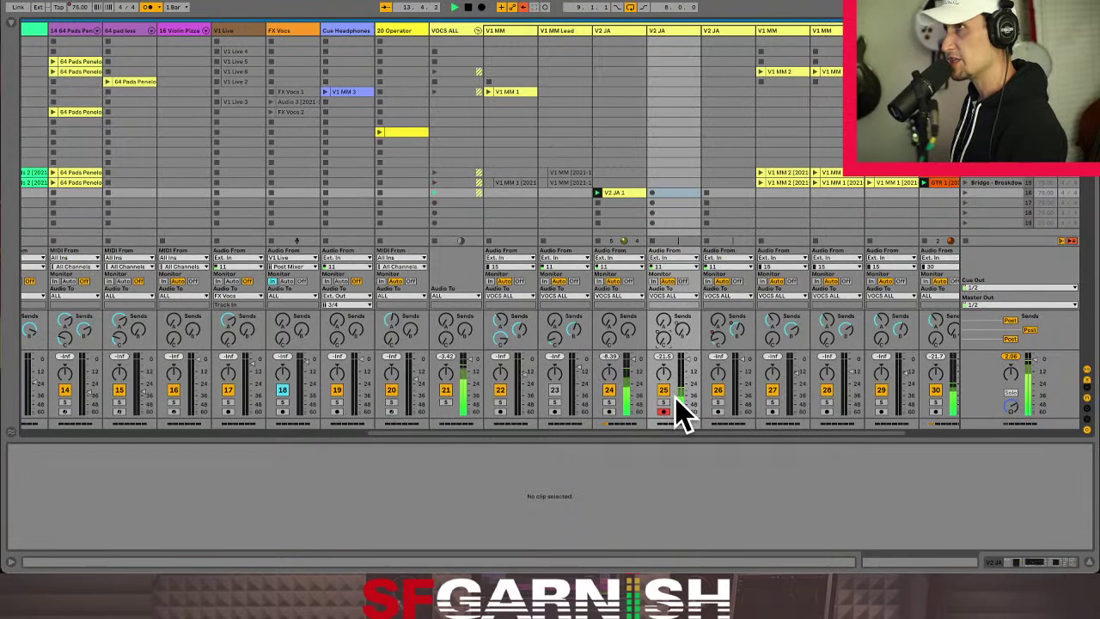
pyautogui.click(614, 195)
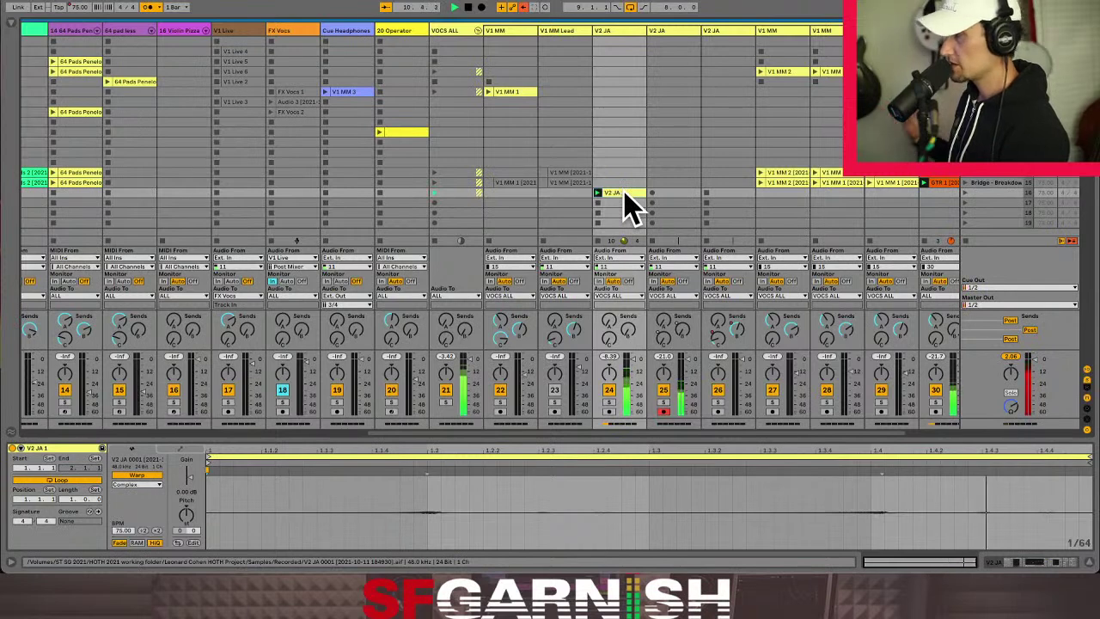
pyautogui.click(676, 193)
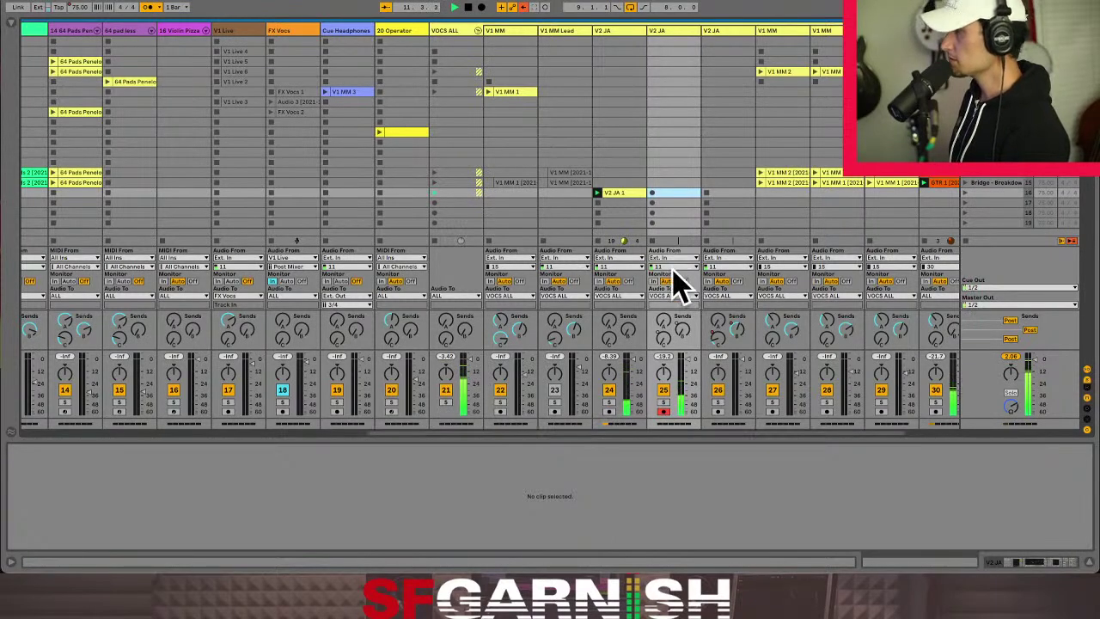
pyautogui.click(663, 322)
pyautogui.moveTo(663, 322); pyautogui.dragTo(673, 278)
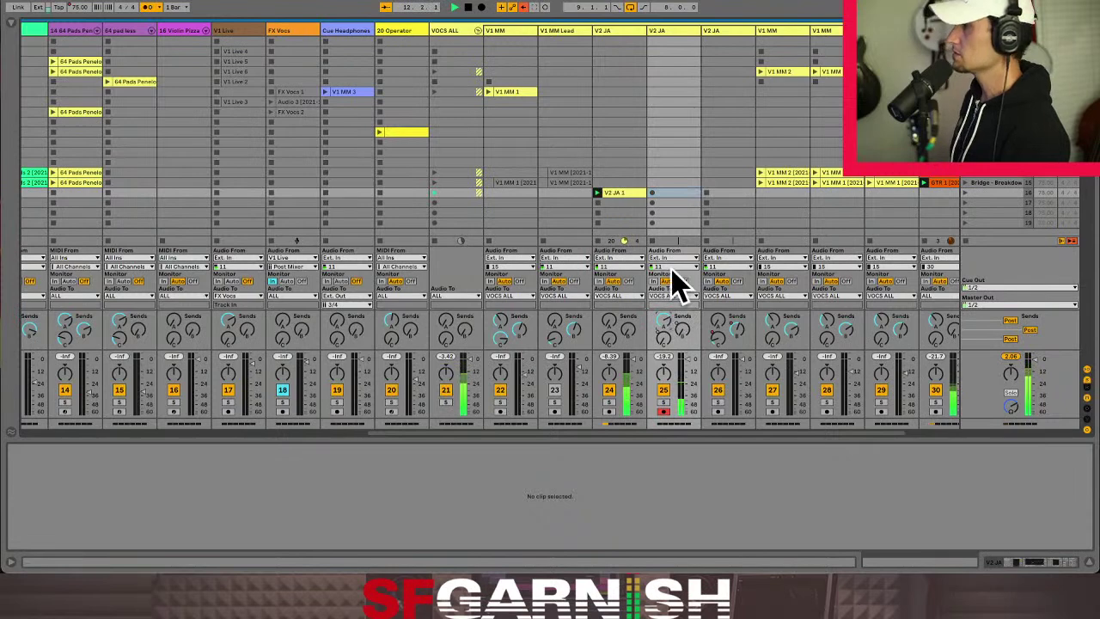
# Record a four-bar looping clip on the second V2 JA track in scene 16, and arm the third V2 JA track.
pyautogui.click(651, 194)
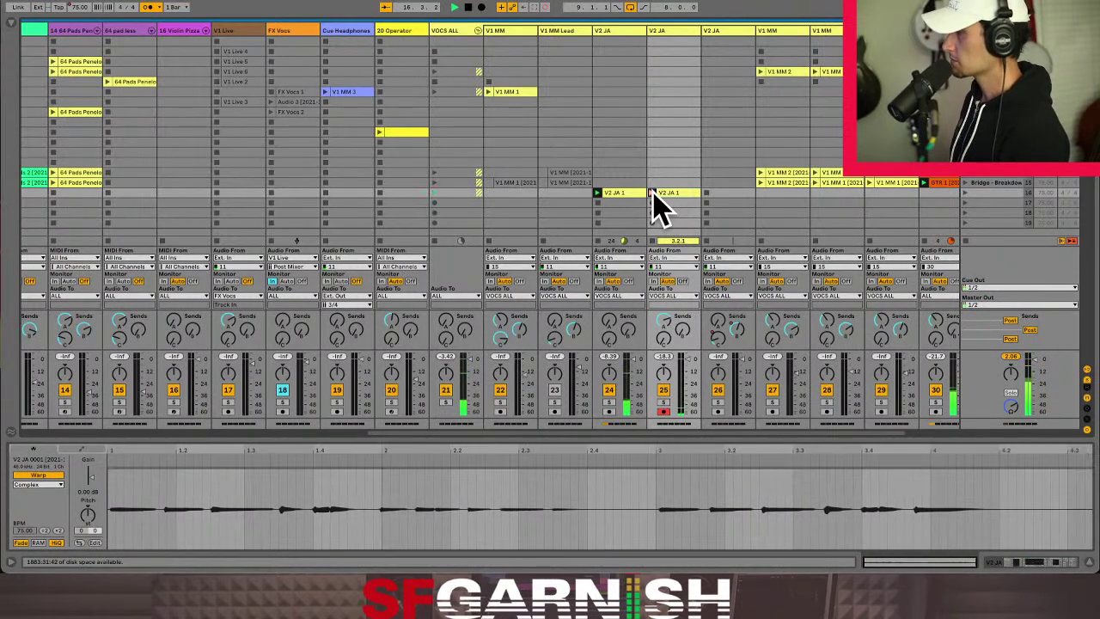
pyautogui.click(651, 192)
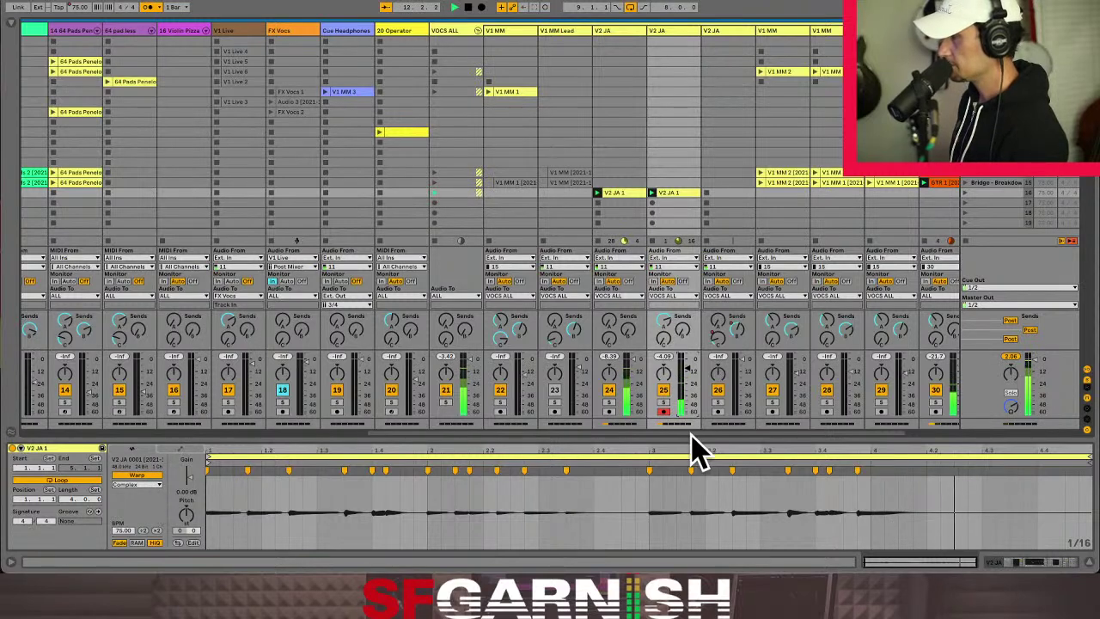
pyautogui.click(716, 411)
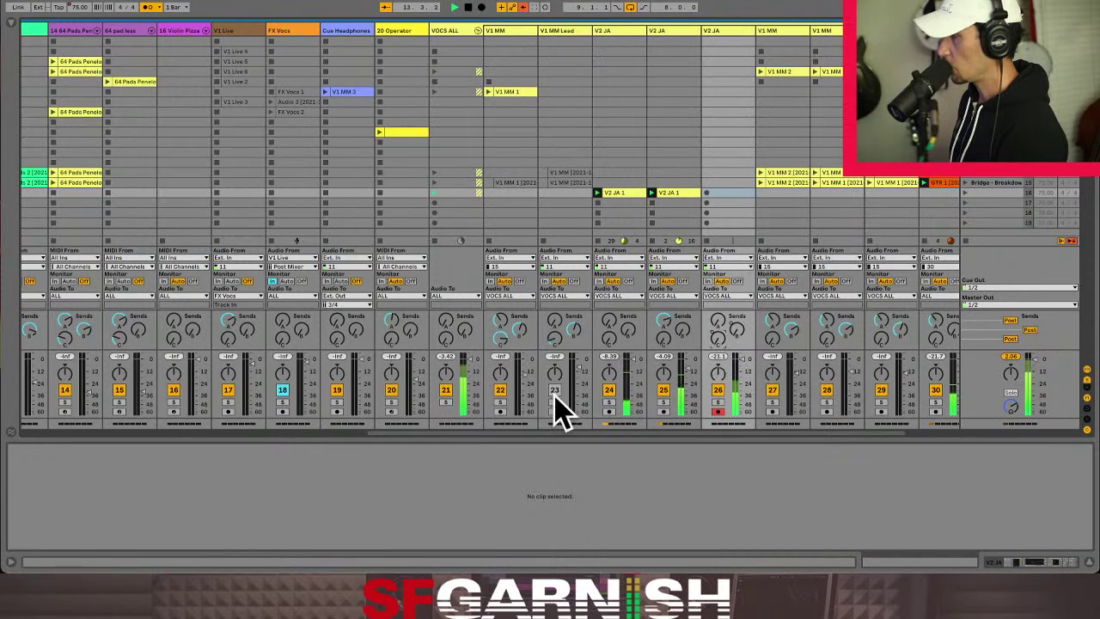
# Review the warp mode choices for the scene 16 clip on the second V2 JA track.
pyautogui.click(674, 192)
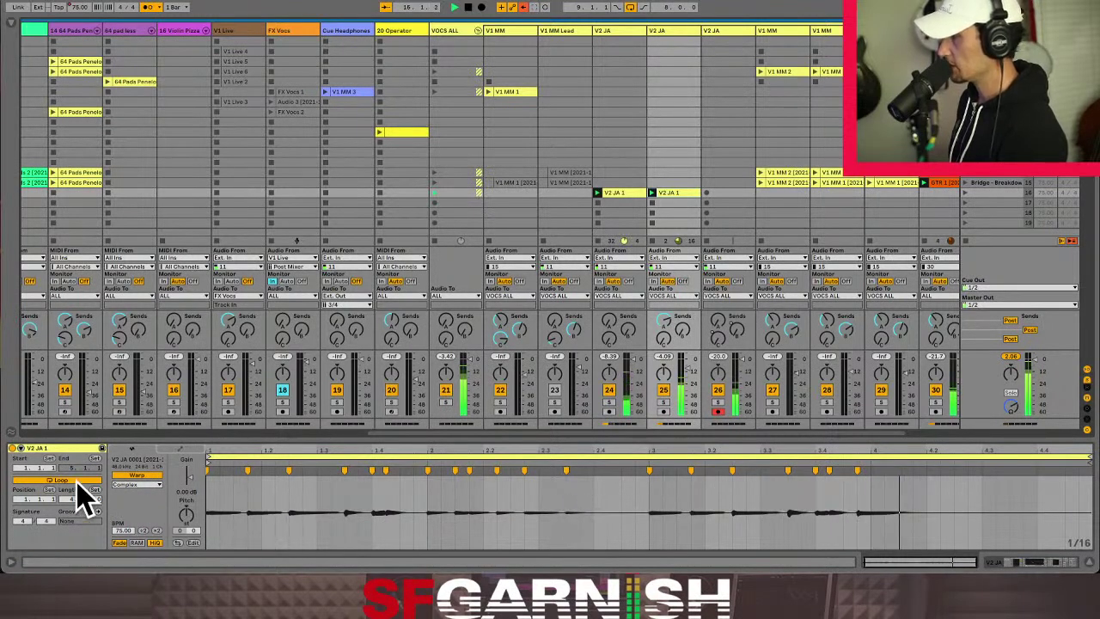
pyautogui.click(151, 485)
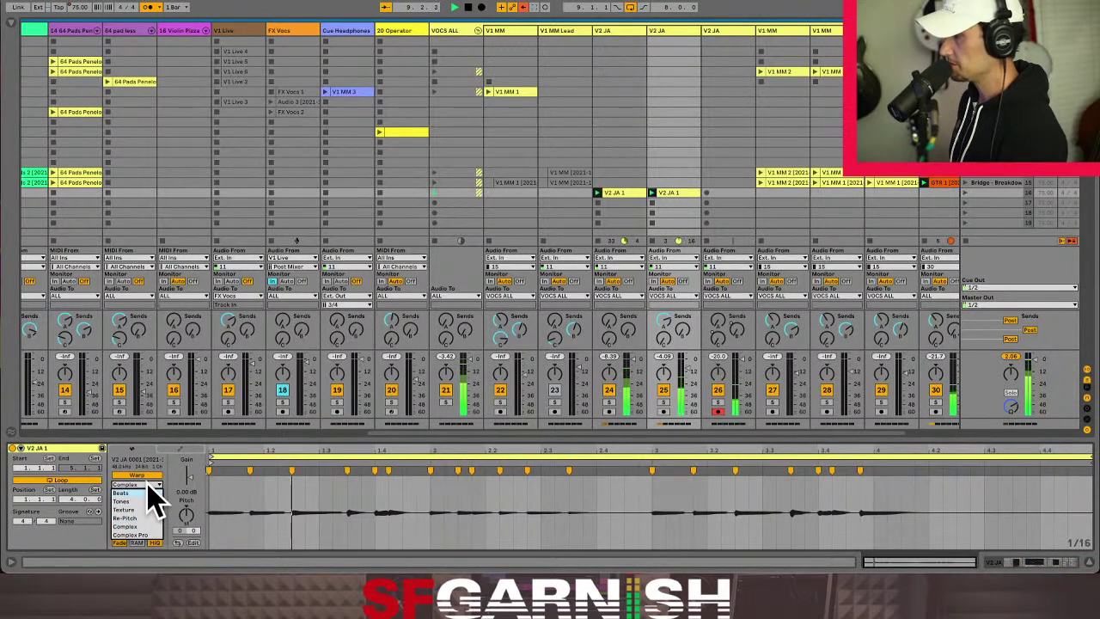
pyautogui.click(148, 487)
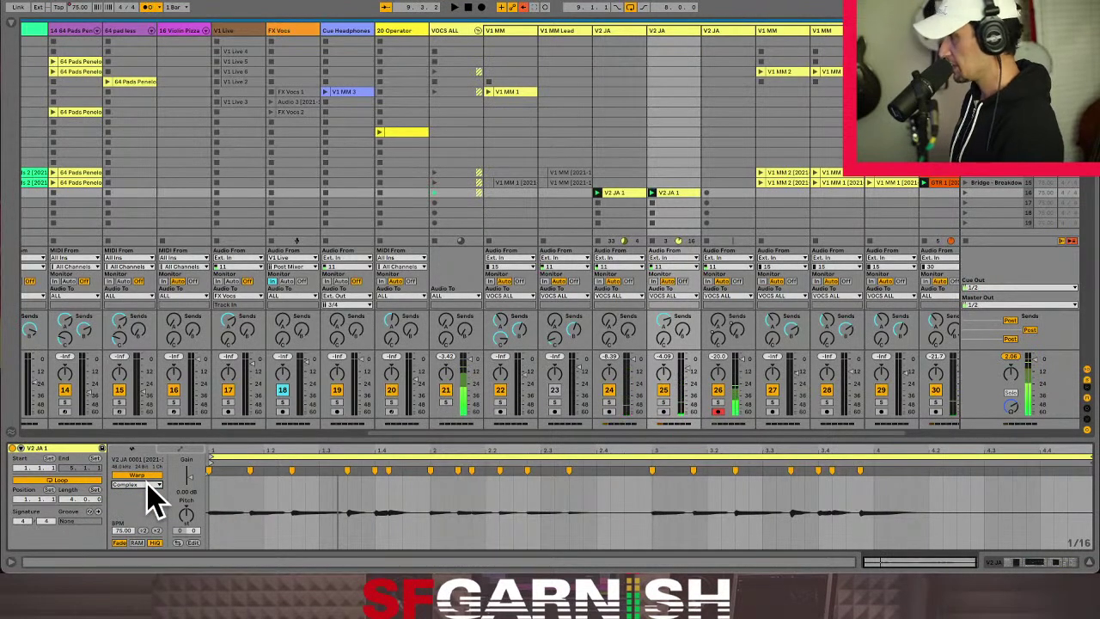
# Check the default warp mode options in the recording and warping preferences, keeping Complex.
pyautogui.press('super+comma')
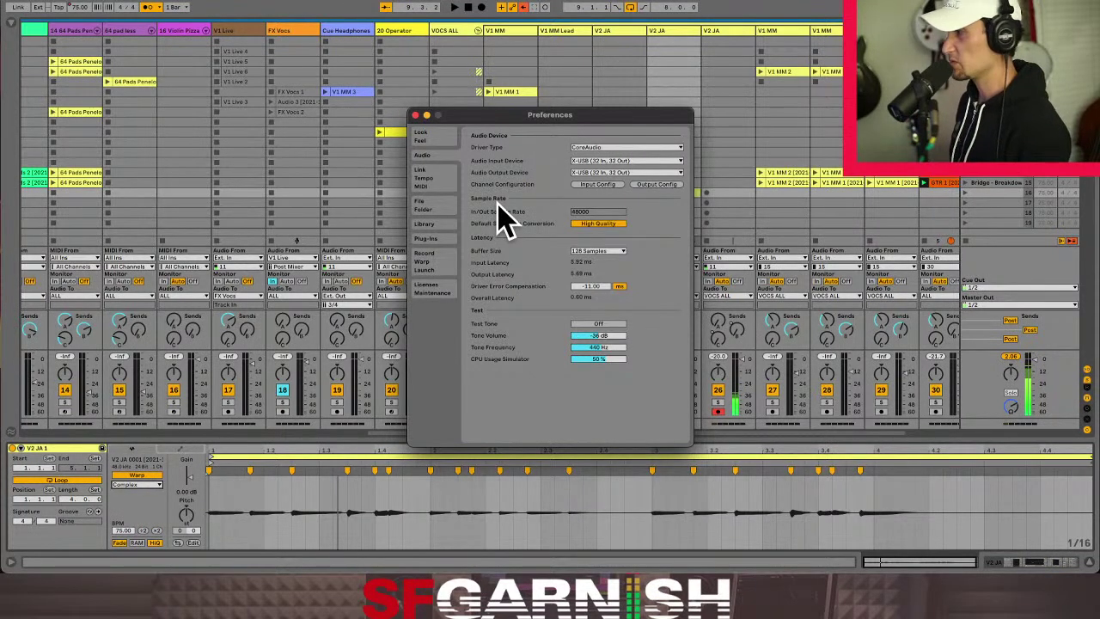
pyautogui.click(445, 257)
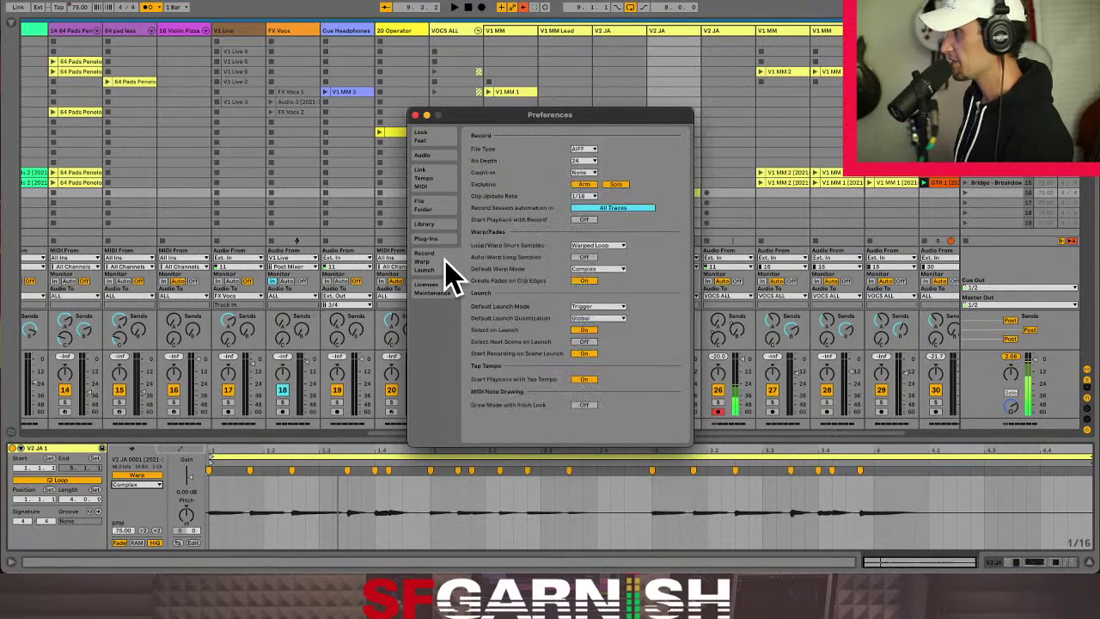
pyautogui.click(617, 269)
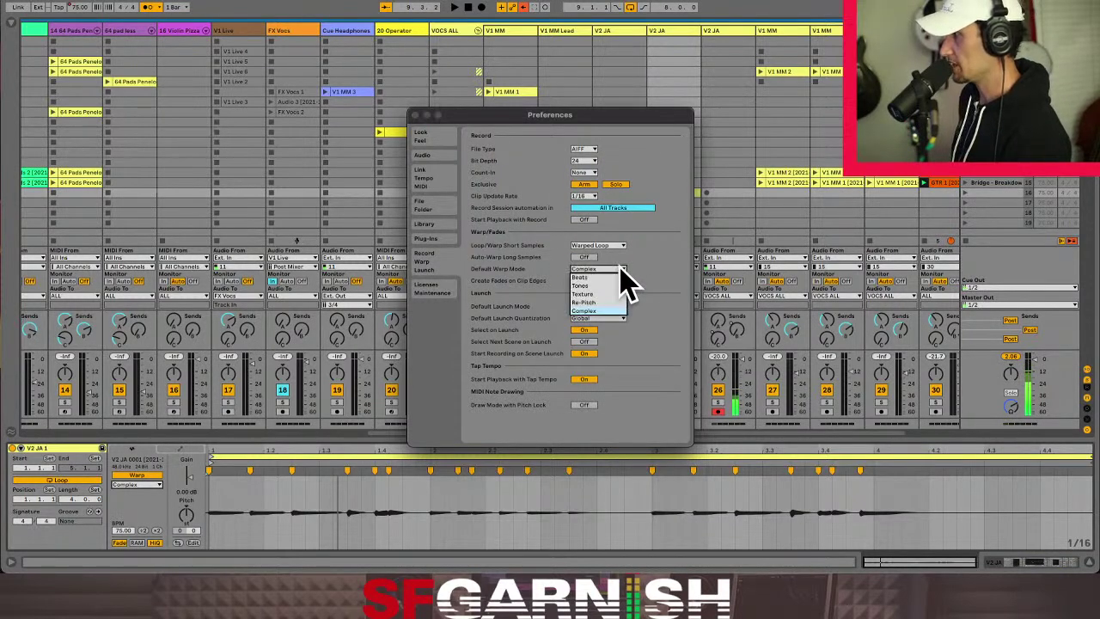
pyautogui.click(608, 313)
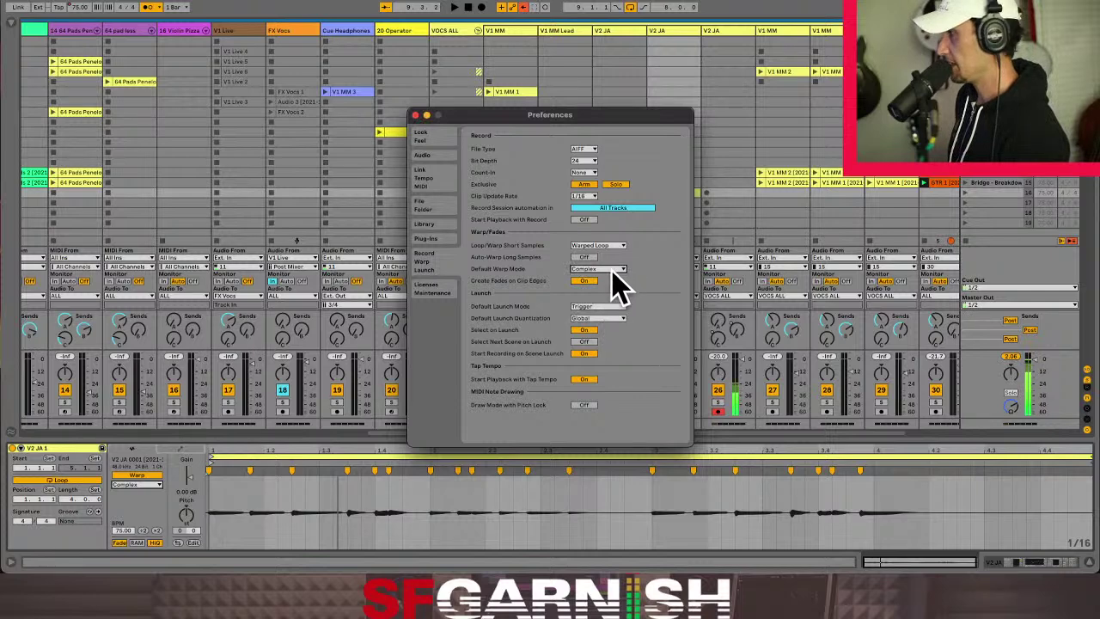
pyautogui.click(415, 115)
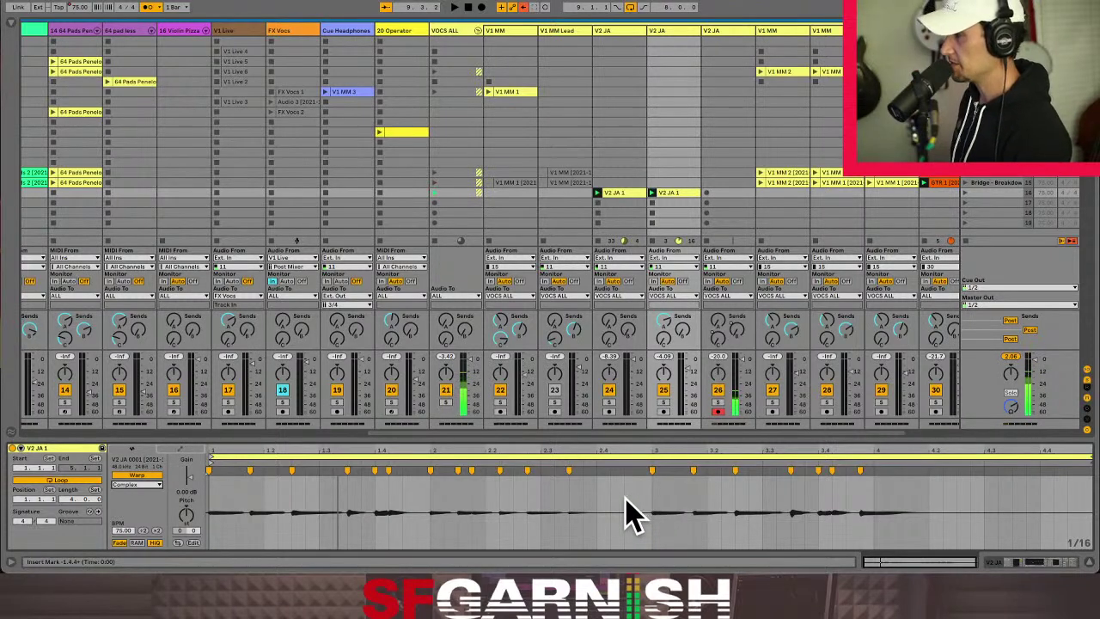
# Launch scene 16 with the third V2 JA track armed, and delete the clip it records.
pyautogui.click(965, 193)
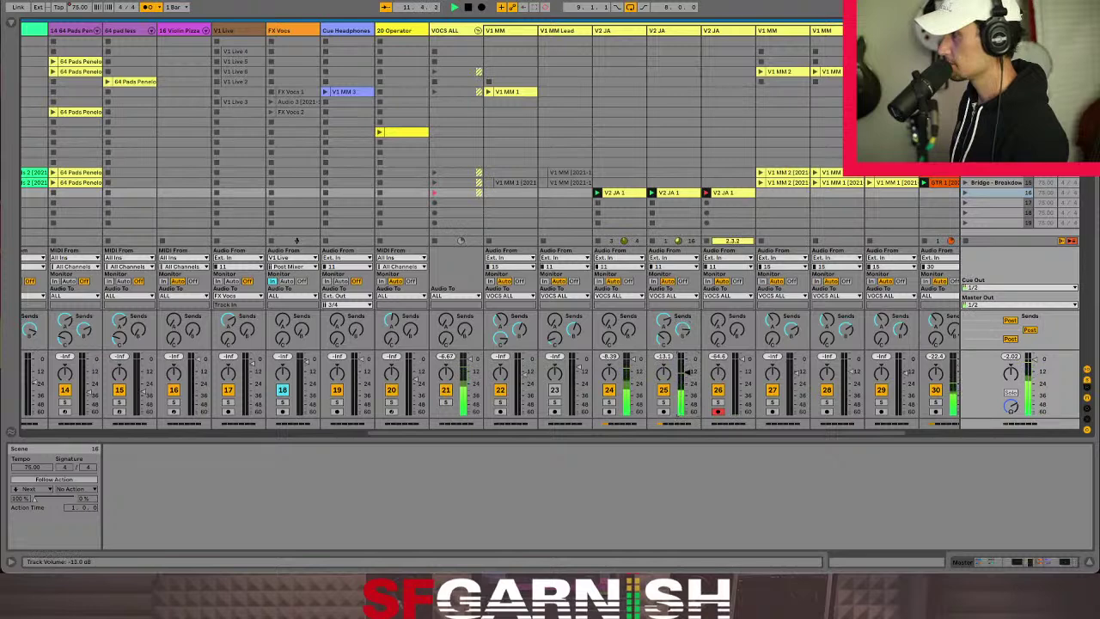
pyautogui.click(728, 192)
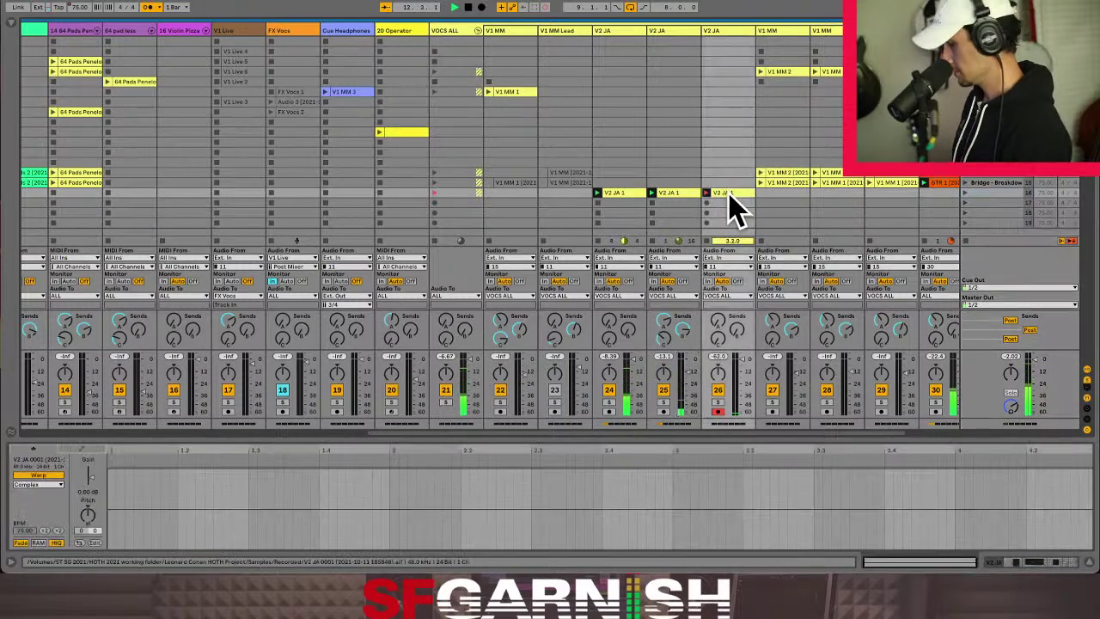
pyautogui.press('Delete')
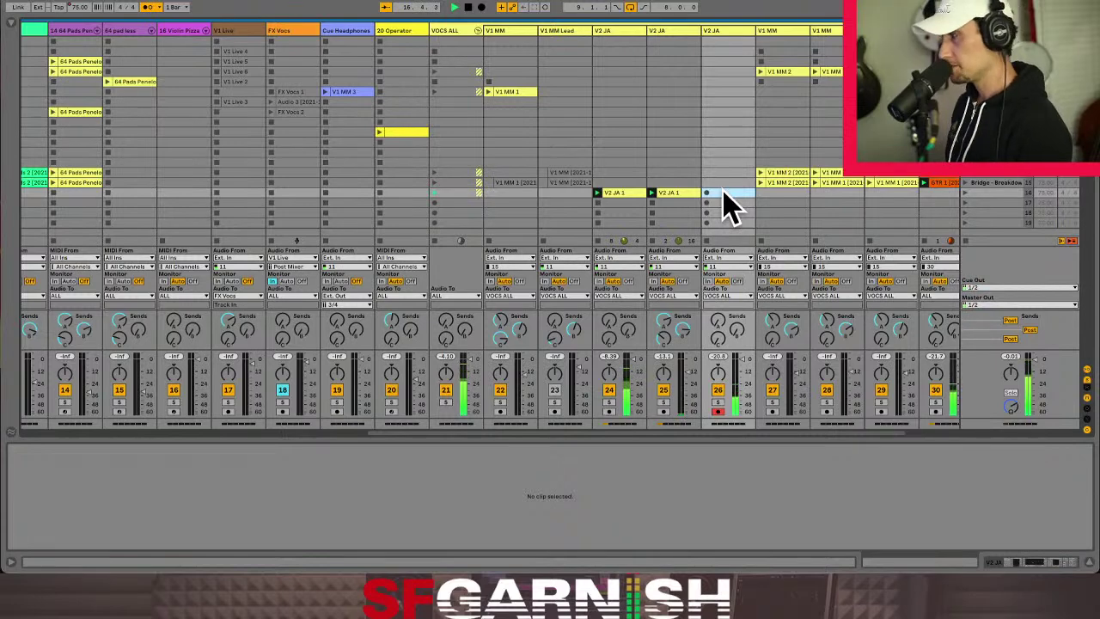
# Review the recording and scene launch settings in the preferences.
pyautogui.press('super+comma')
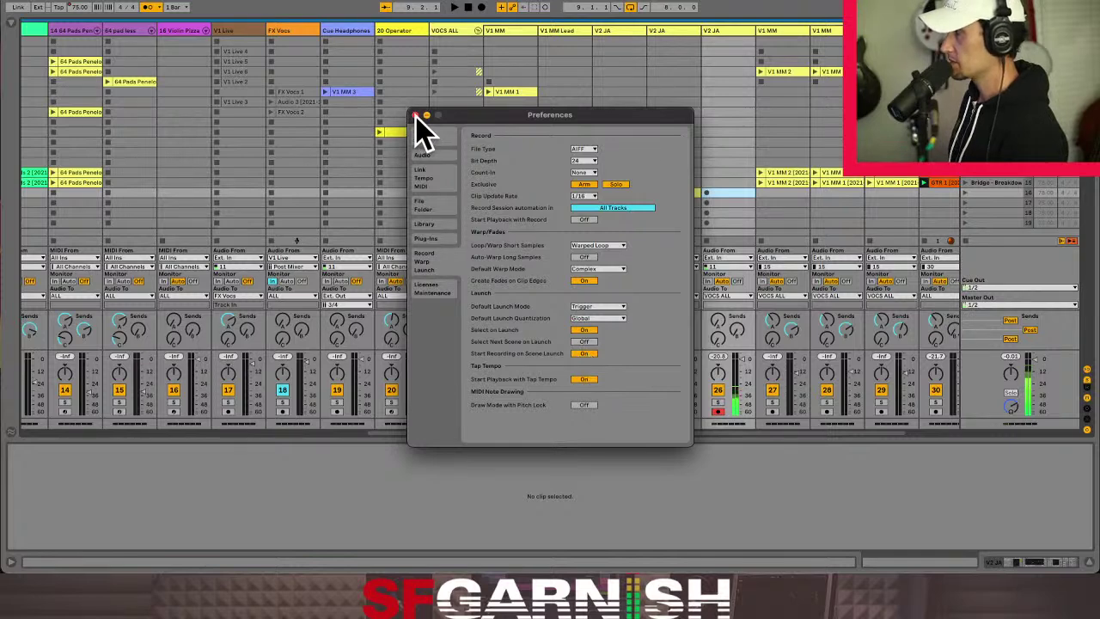
pyautogui.click(416, 115)
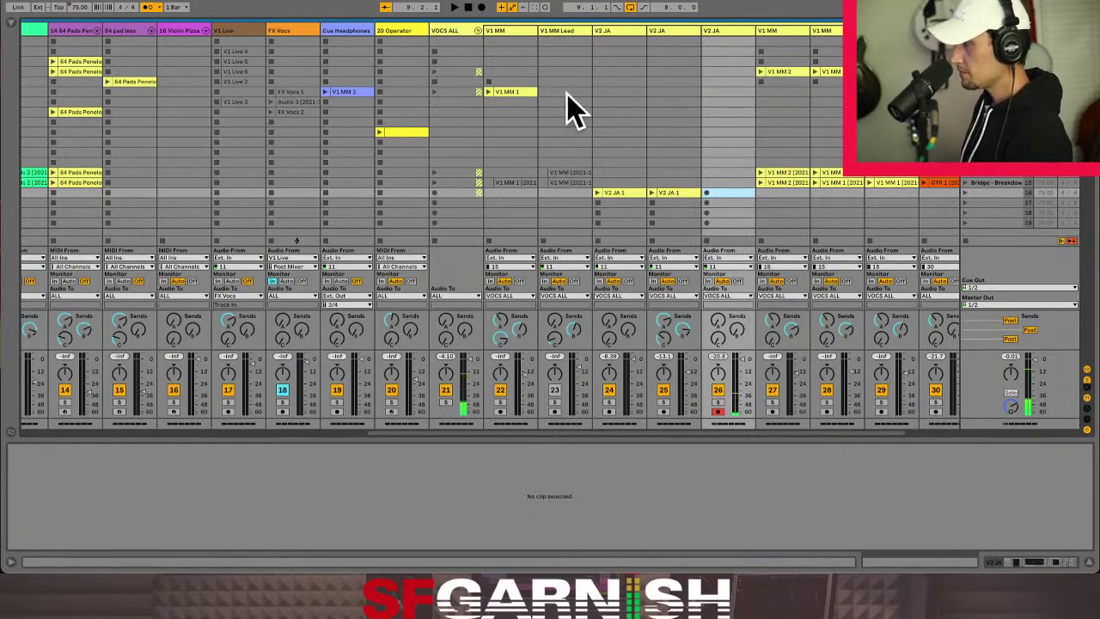
pyautogui.click(989, 180)
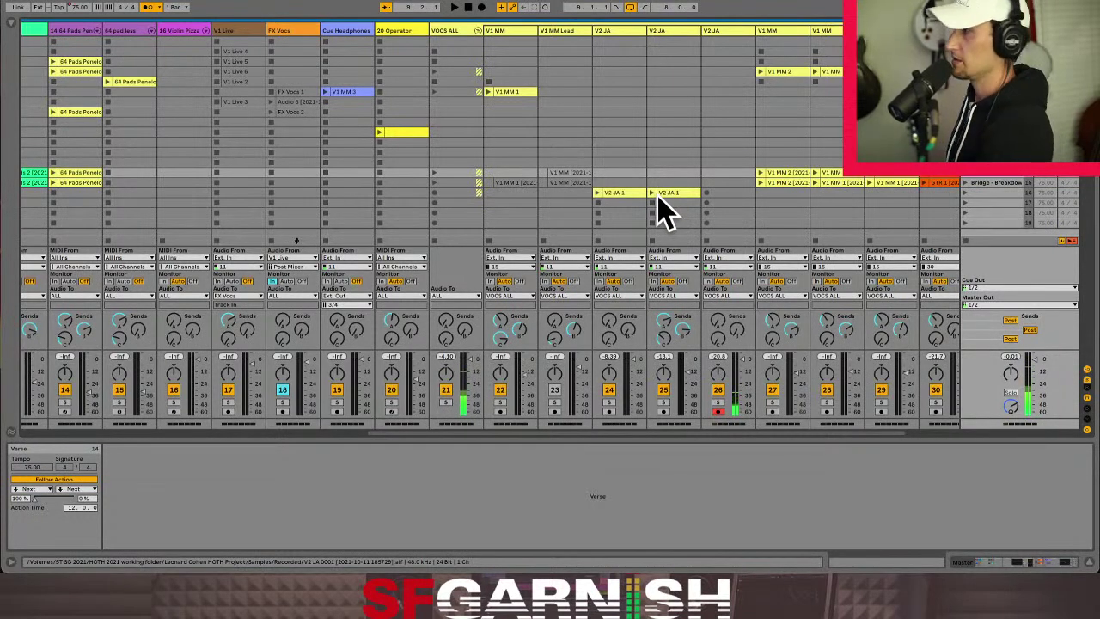
pyautogui.hscroll(-10, 666, 210)
pyautogui.hscroll(3, 666, 210)
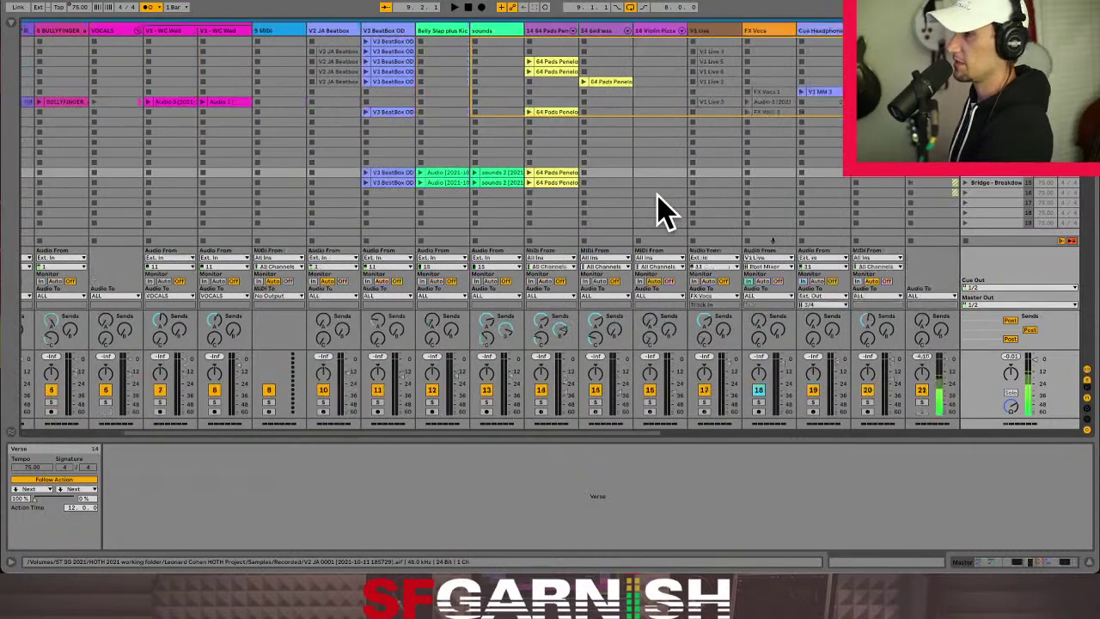
pyautogui.hscroll(6, 666, 210)
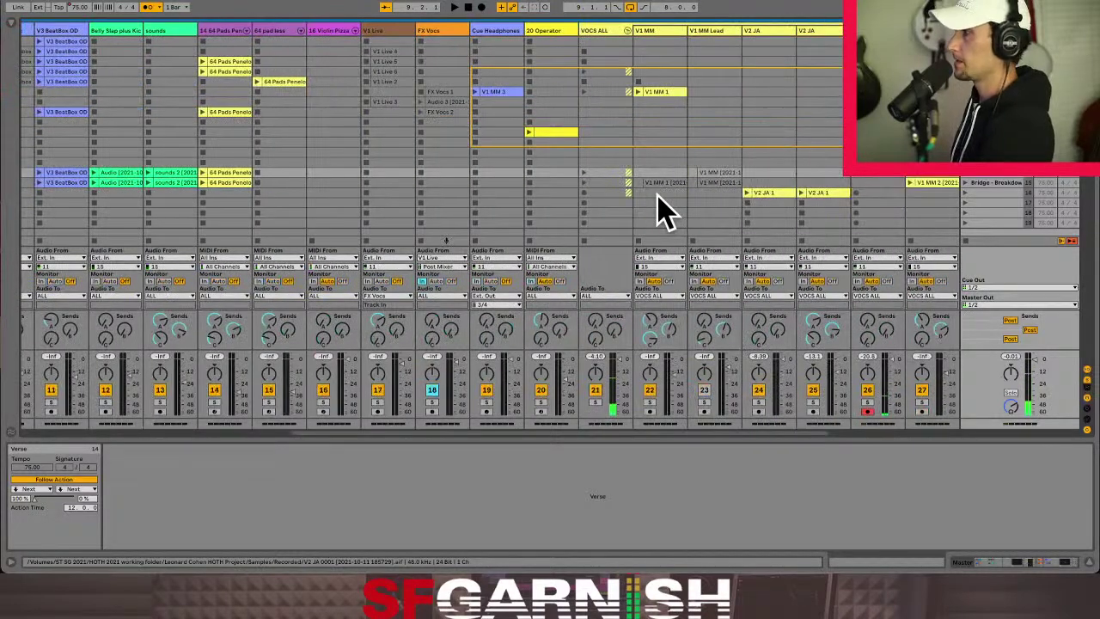
pyautogui.hscroll(1, 666, 210)
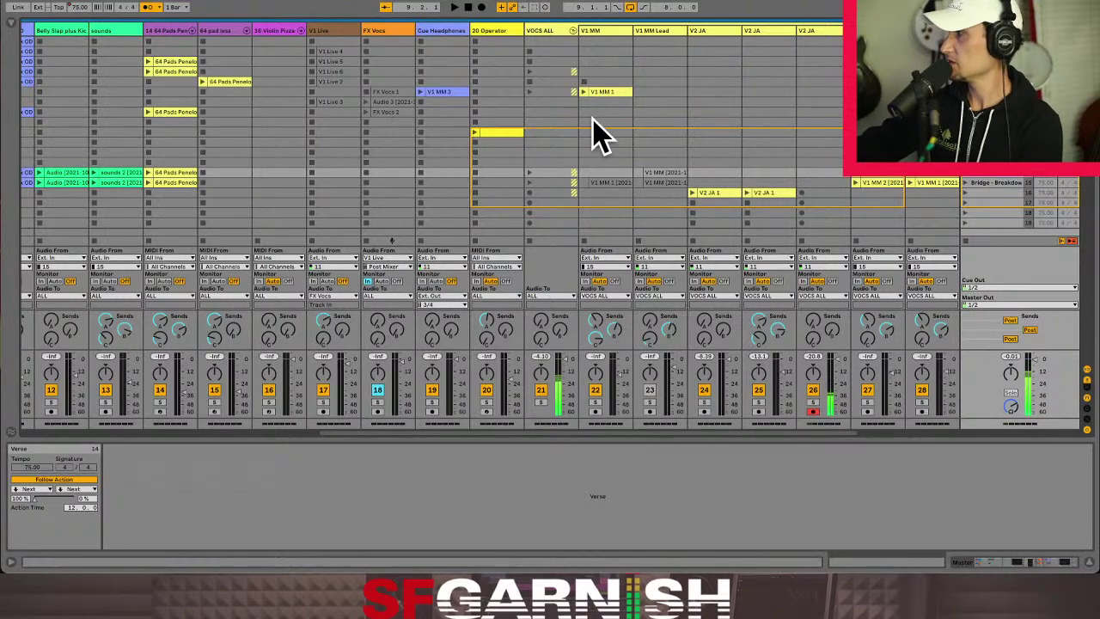
# Fold the VOCS ALL group to examine its combined clip slots, check the options of its scene 16 slot, and unfold the group.
pyautogui.click(574, 31)
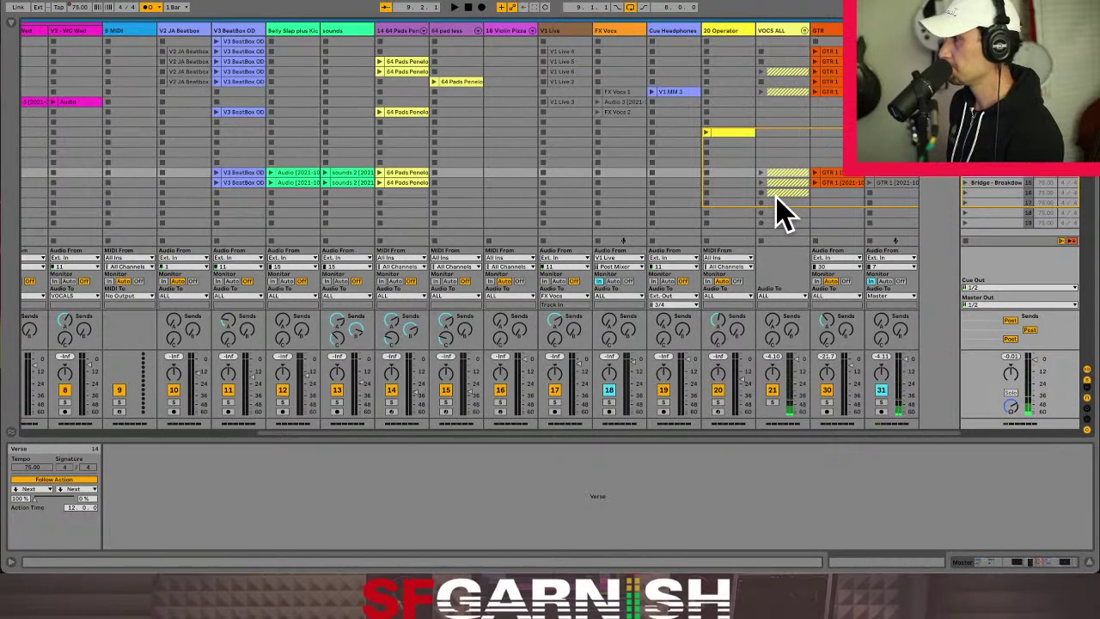
pyautogui.click(805, 31)
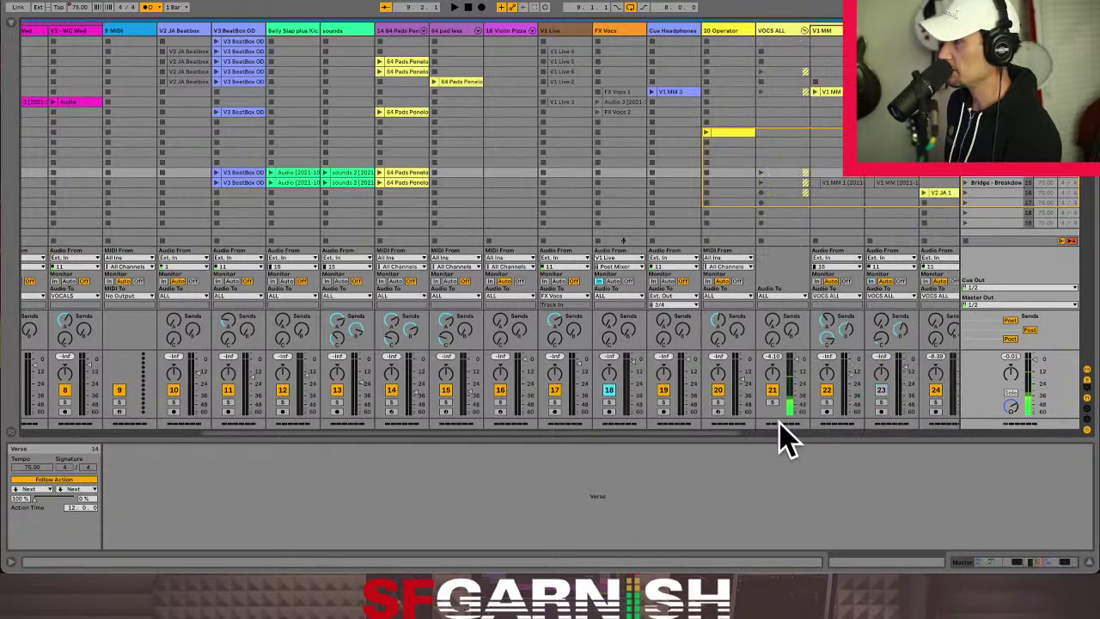
pyautogui.moveTo(726, 432); pyautogui.dragTo(941, 430)
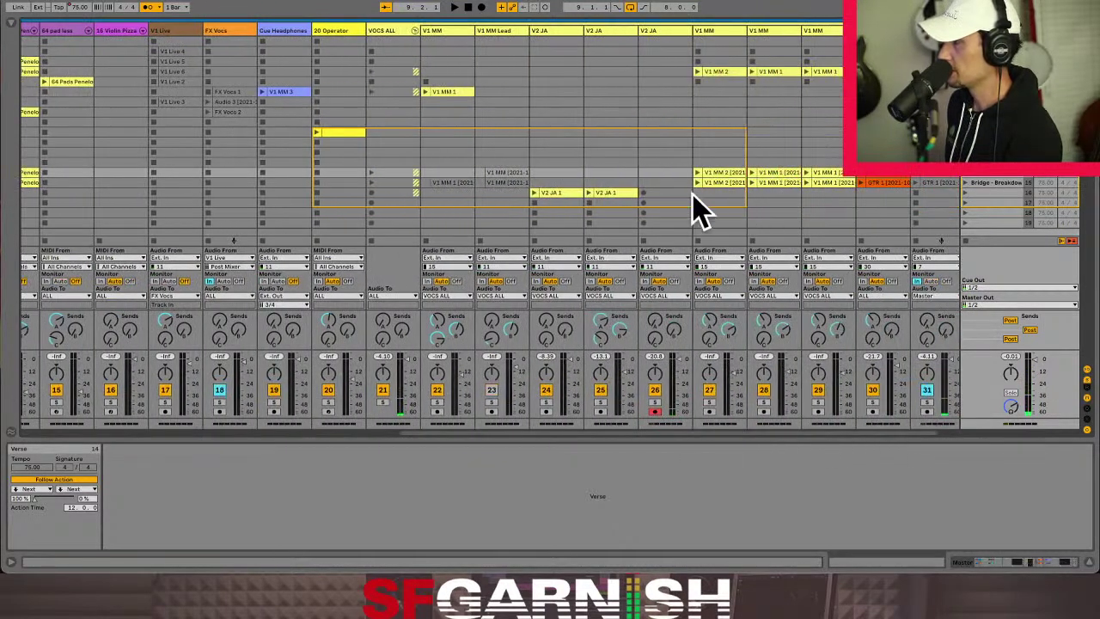
pyautogui.click(670, 195)
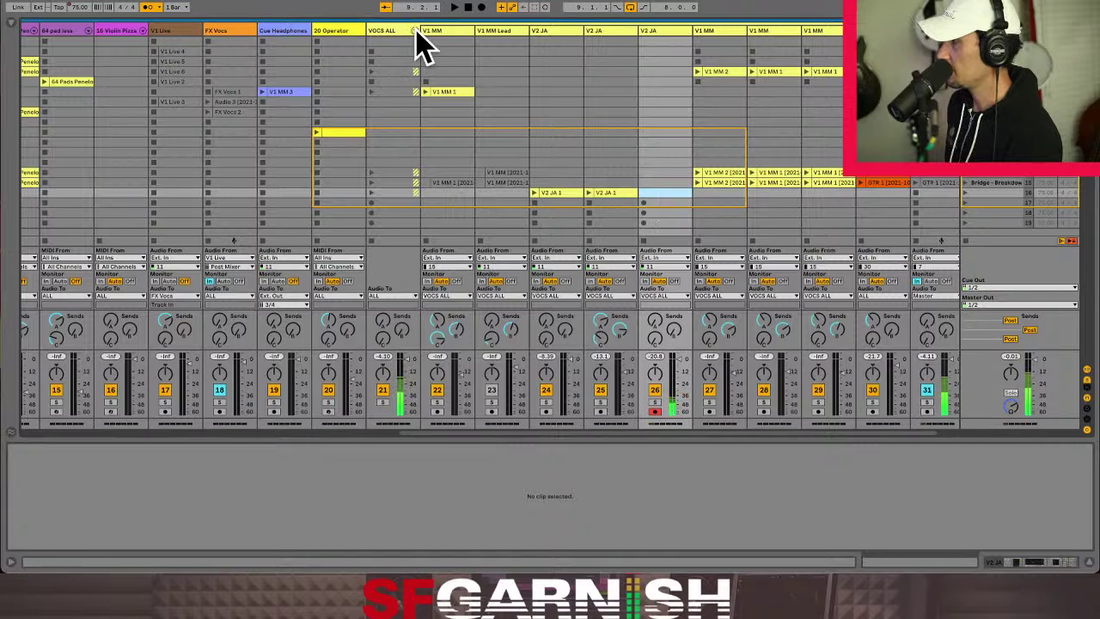
pyautogui.hscroll(-5, 446, 129)
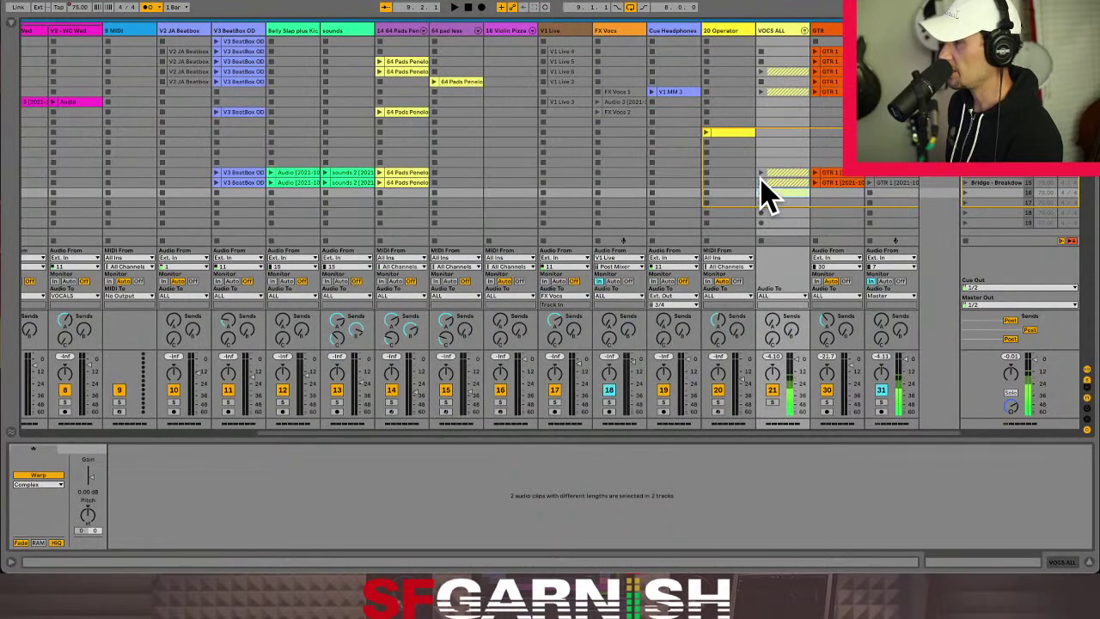
pyautogui.rightClick(792, 192)
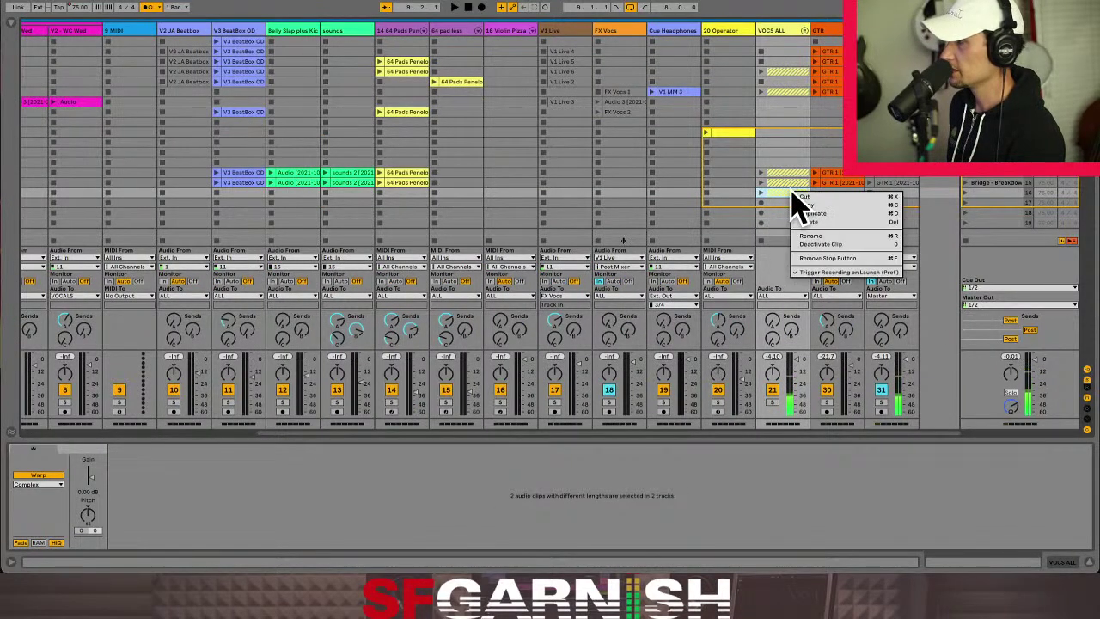
pyautogui.click(795, 204)
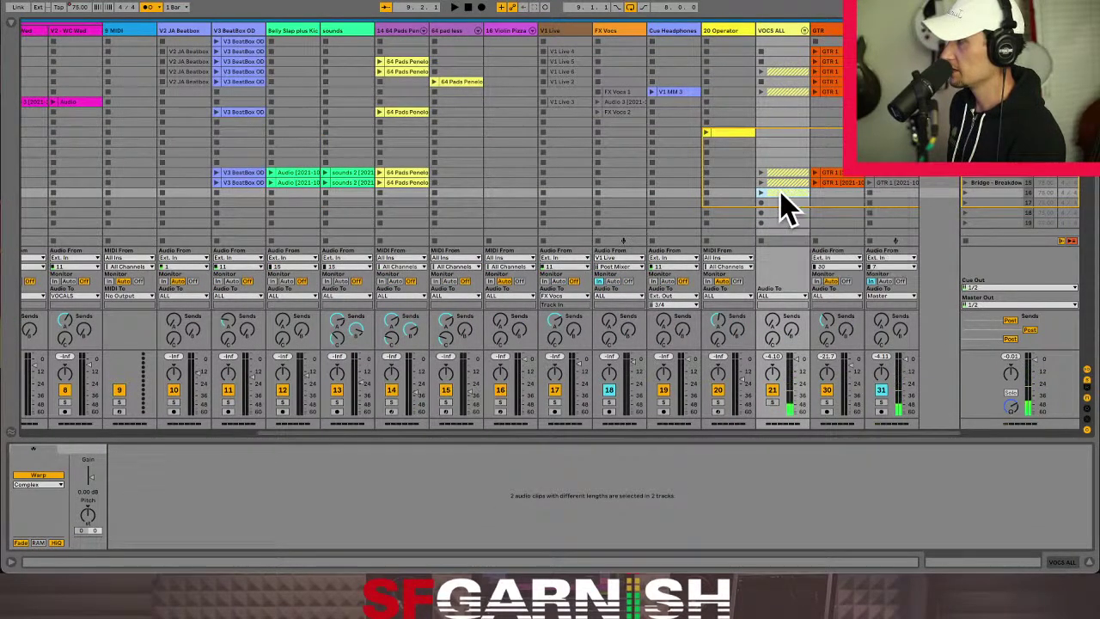
pyautogui.click(805, 31)
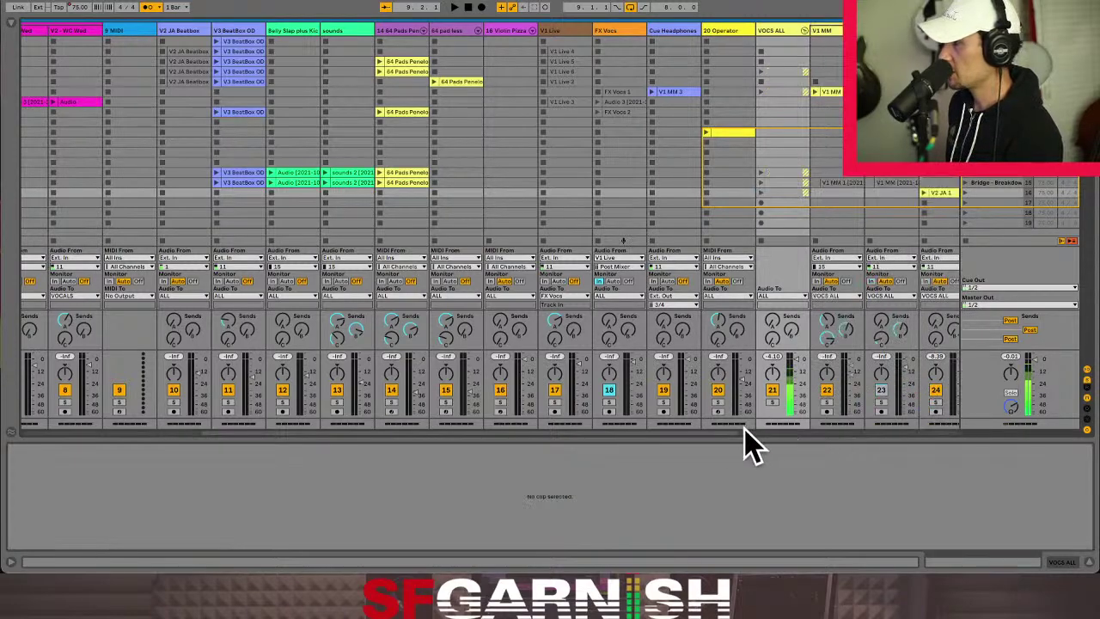
# Color the first V2 JA clip in scene 16 red and the second one blue, and fold the VOCS ALL group.
pyautogui.moveTo(724, 432); pyautogui.dragTo(824, 432)
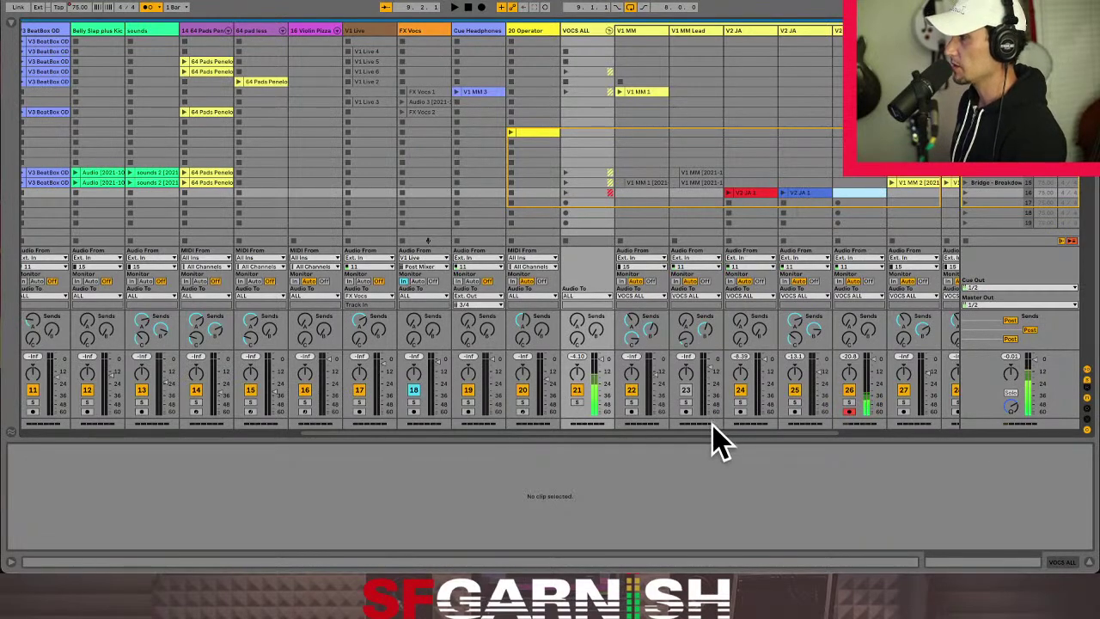
pyautogui.moveTo(714, 440); pyautogui.dragTo(840, 449)
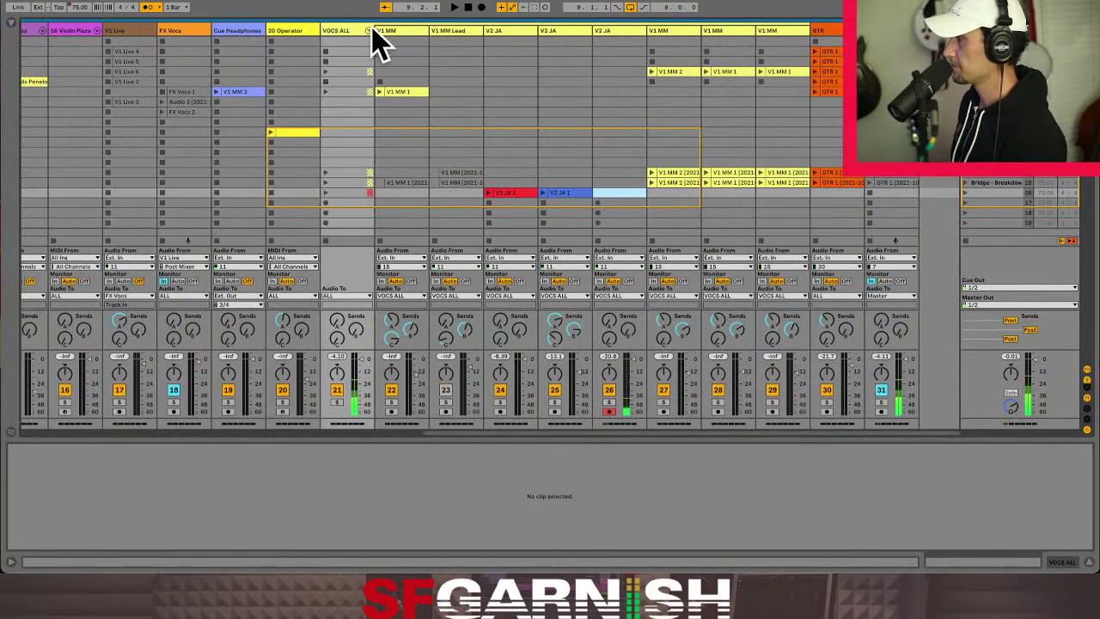
pyautogui.hscroll(-8, 373, 42)
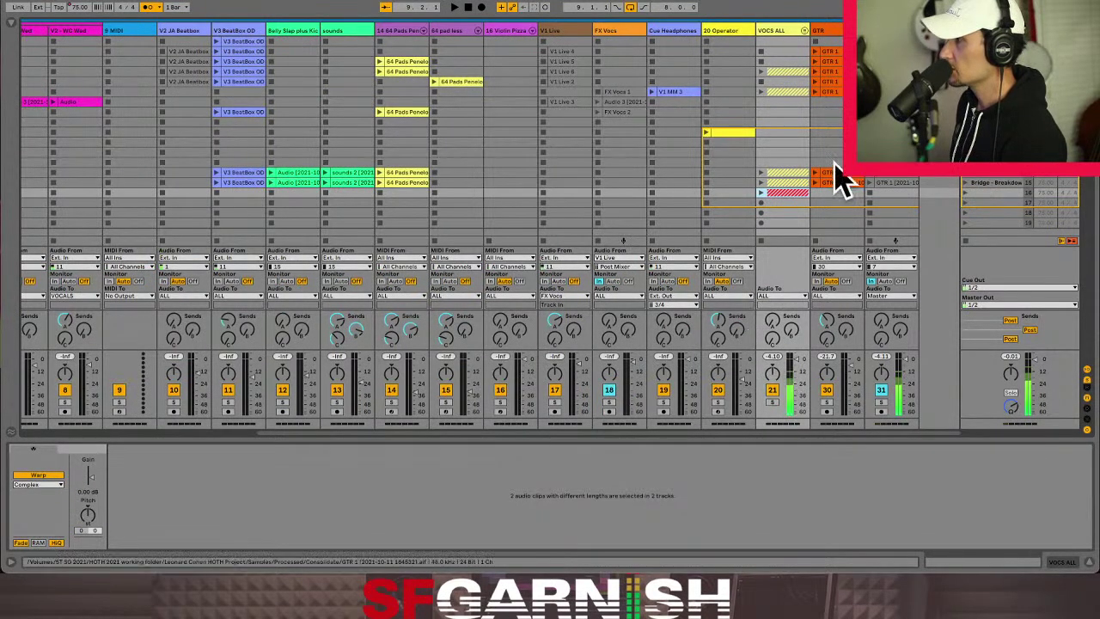
# Unfold the VOCS ALL group and launch the Verse scene.
pyautogui.click(804, 31)
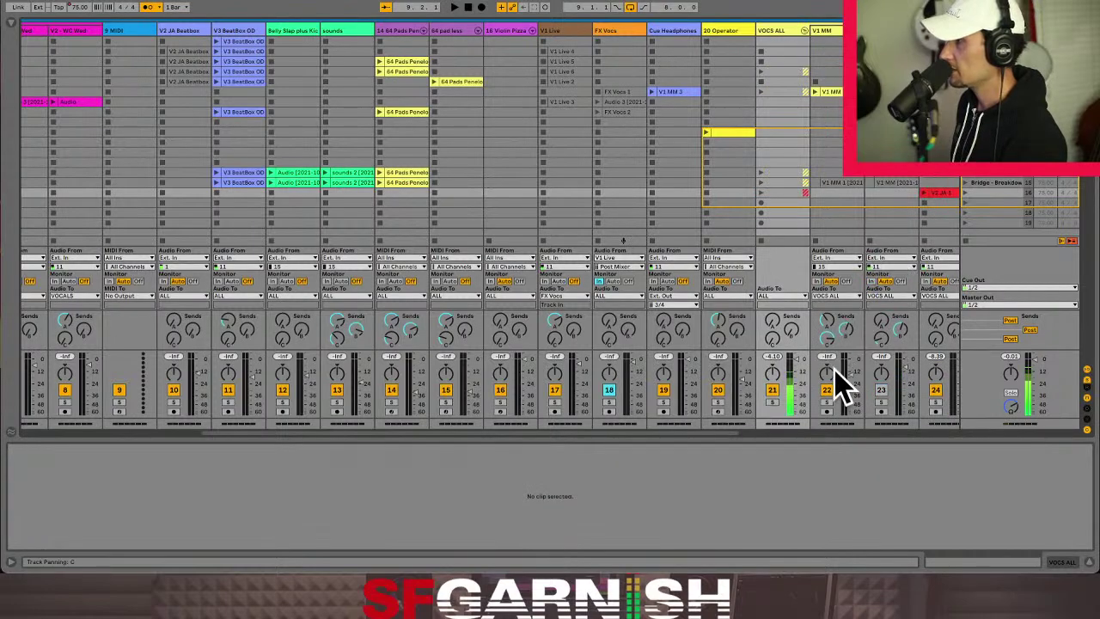
pyautogui.hscroll(5, 724, 434)
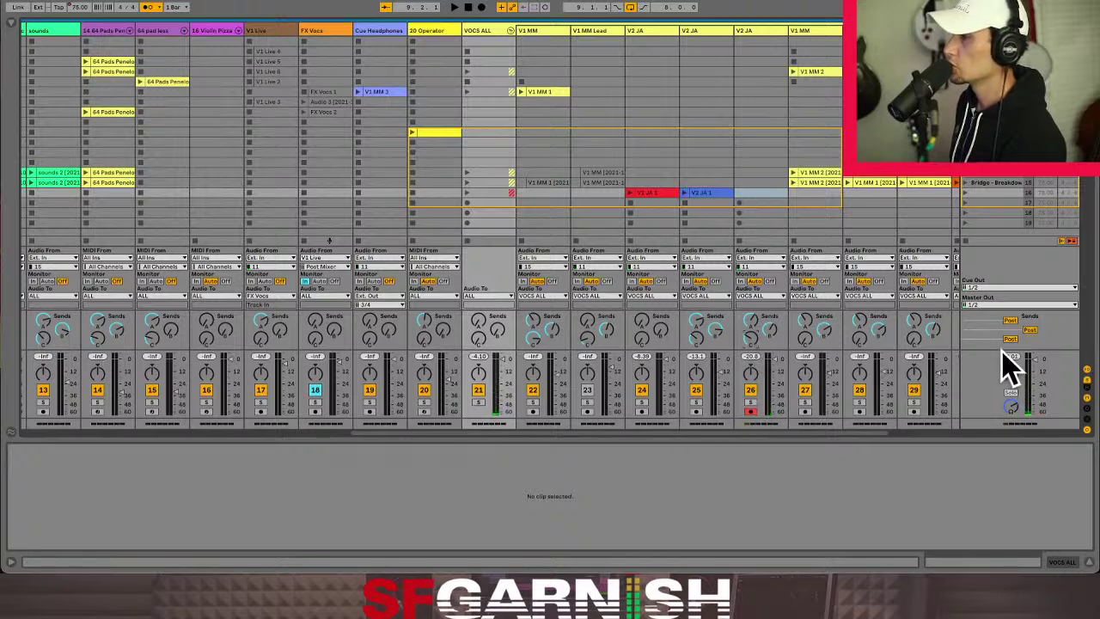
pyautogui.click(965, 178)
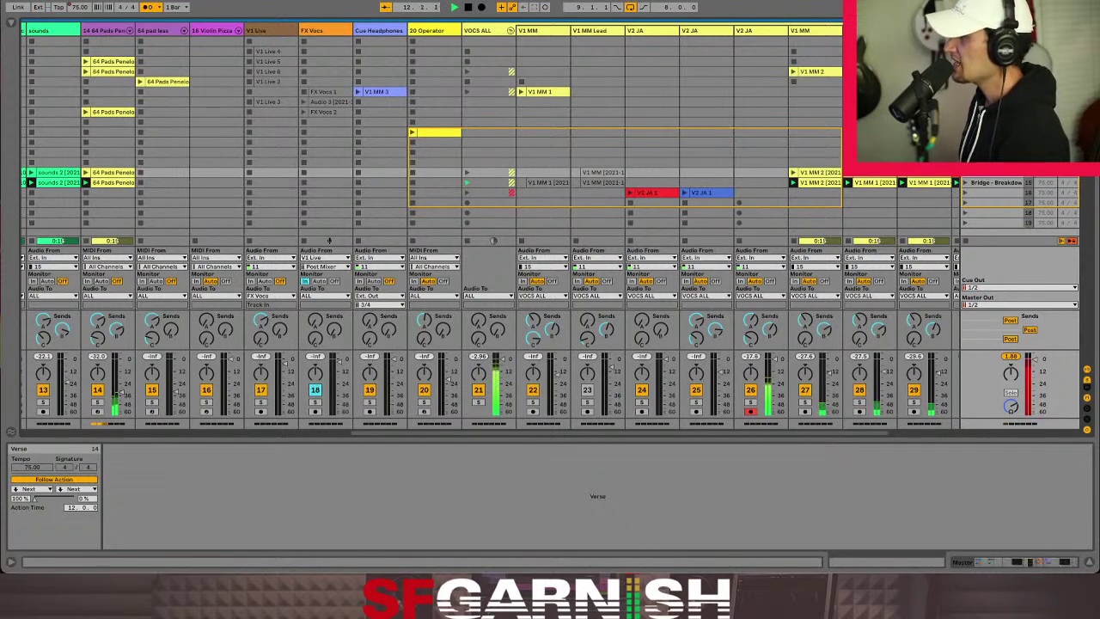
# Play the two V2 JA loops in scene 16 and launch the VOCS ALL group's scene 15 clips alongside them.
pyautogui.keyDown('shift'); pyautogui.click(606, 192); pyautogui.keyUp('shift')
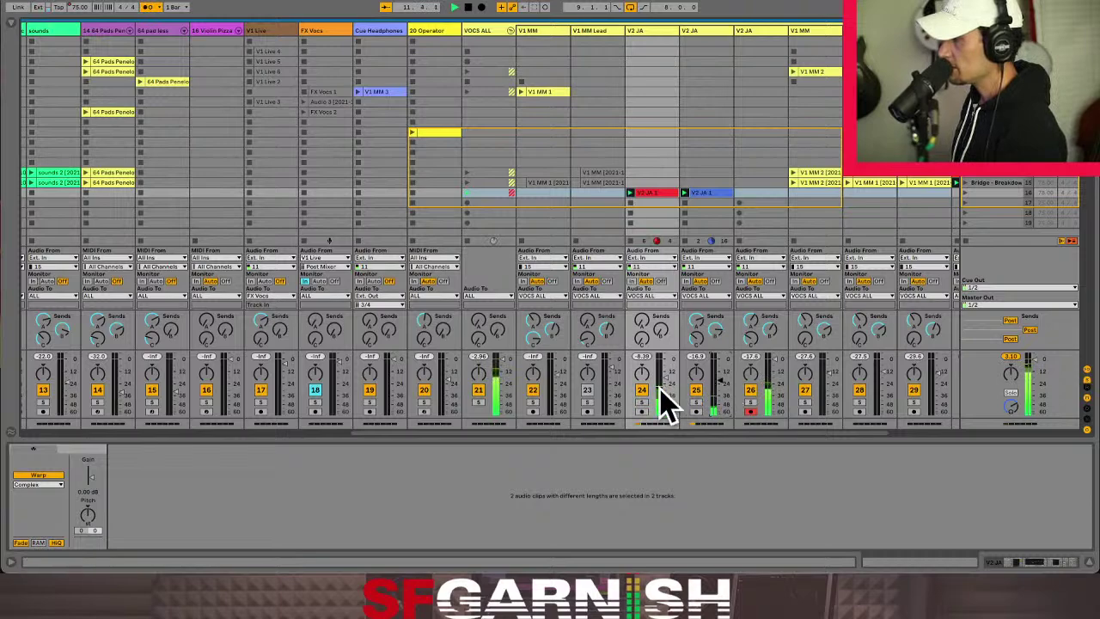
pyautogui.moveTo(636, 433); pyautogui.dragTo(774, 432)
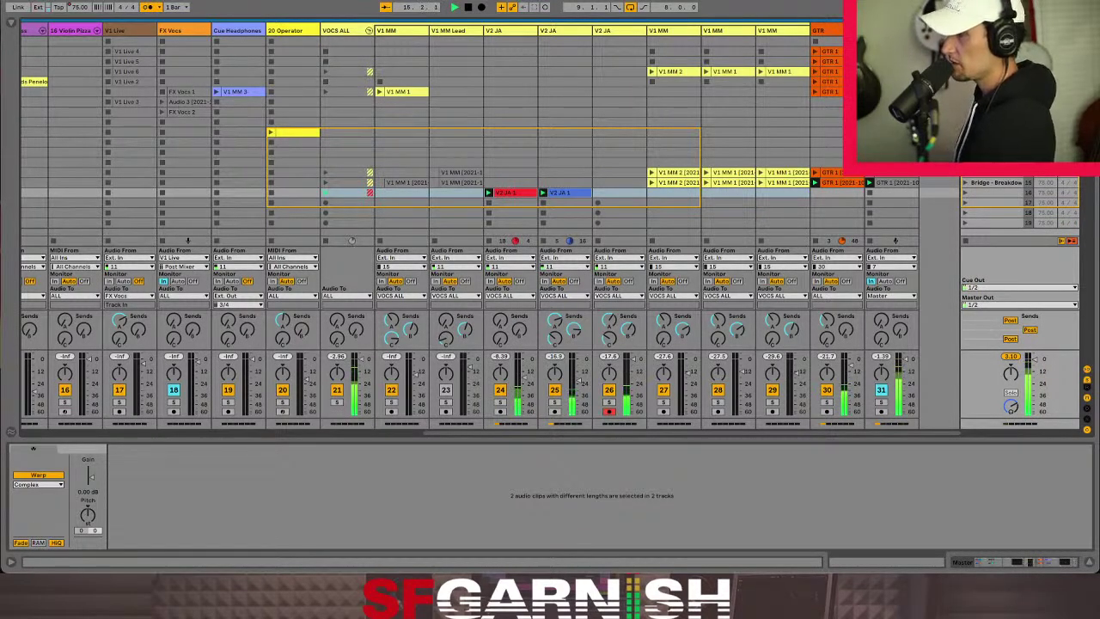
pyautogui.click(326, 182)
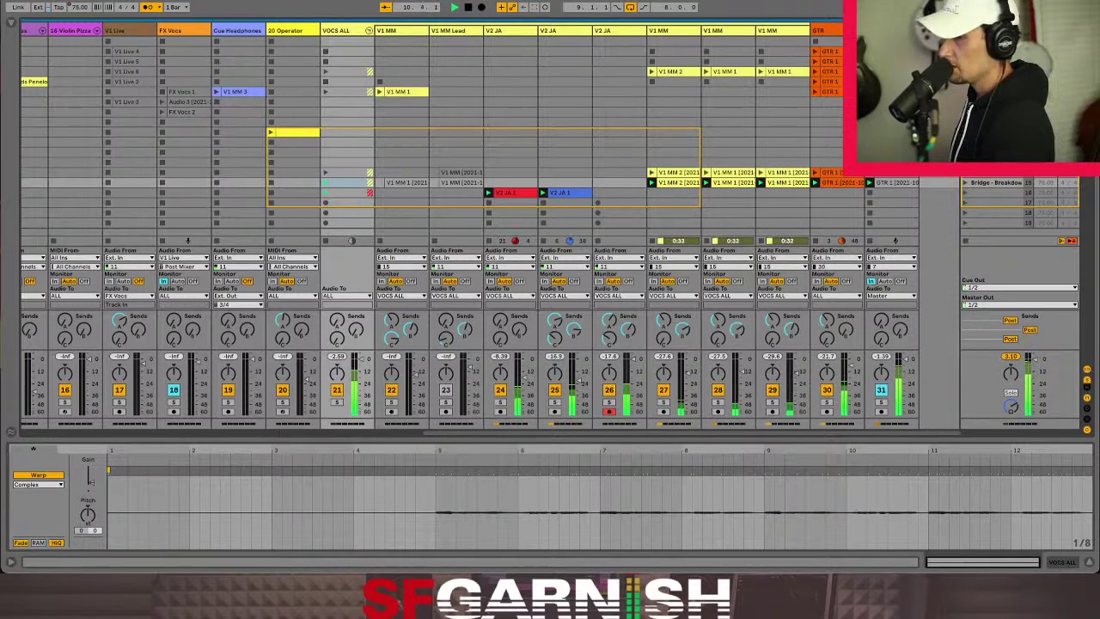
# Inspect the Beatmasher envelope of the FX ALL track's scene 15 GTR 1 clip, and copy the clip to scene 18.
pyautogui.click(1020, 338)
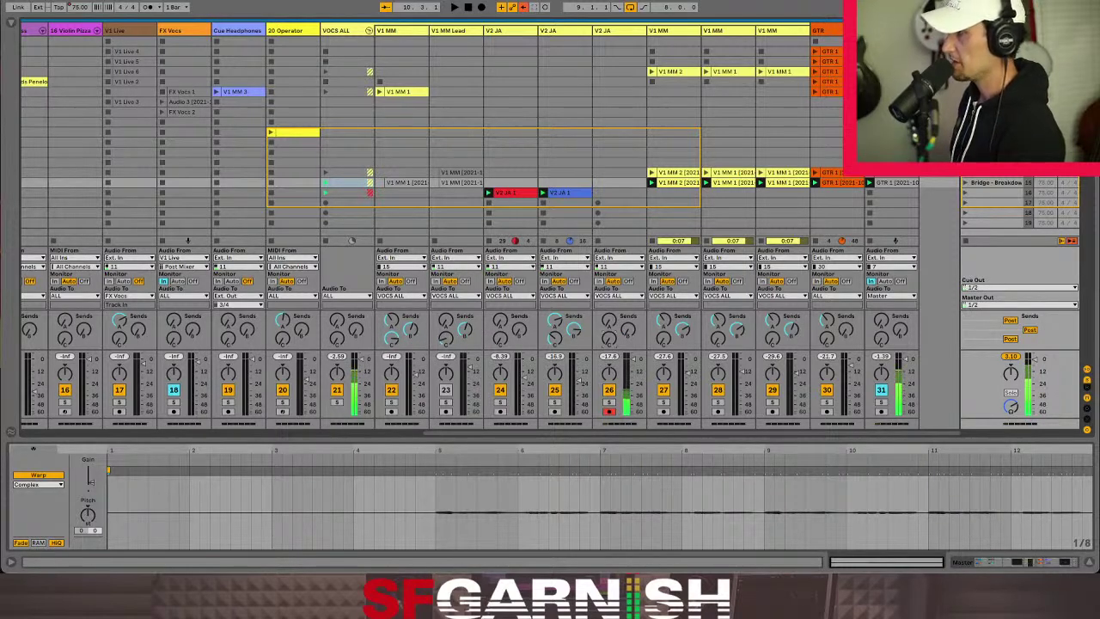
pyautogui.click(896, 183)
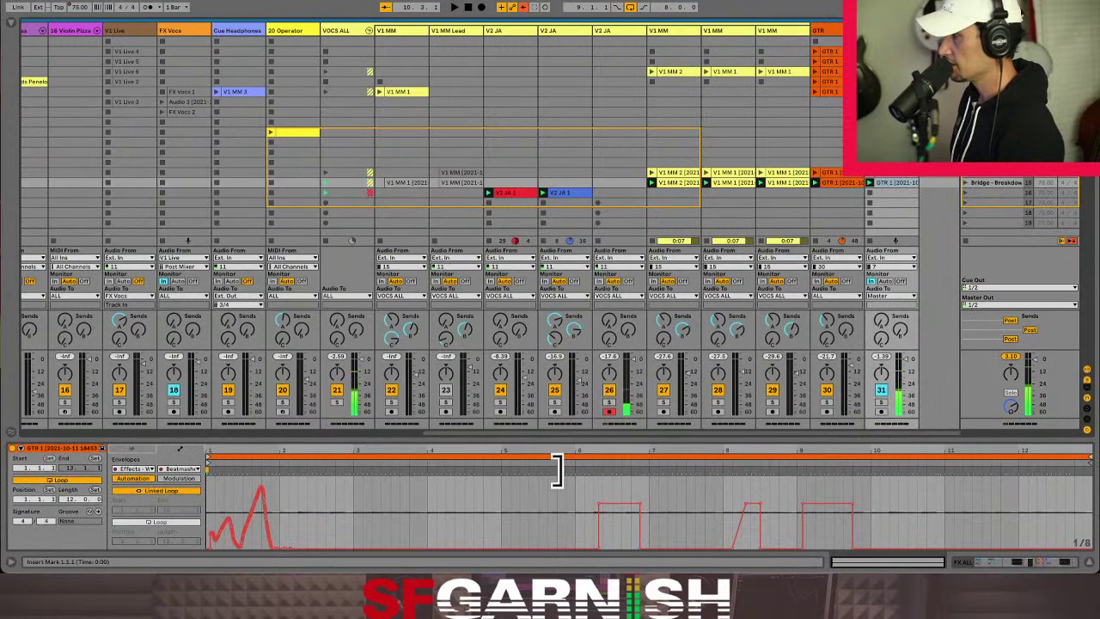
pyautogui.click(986, 563)
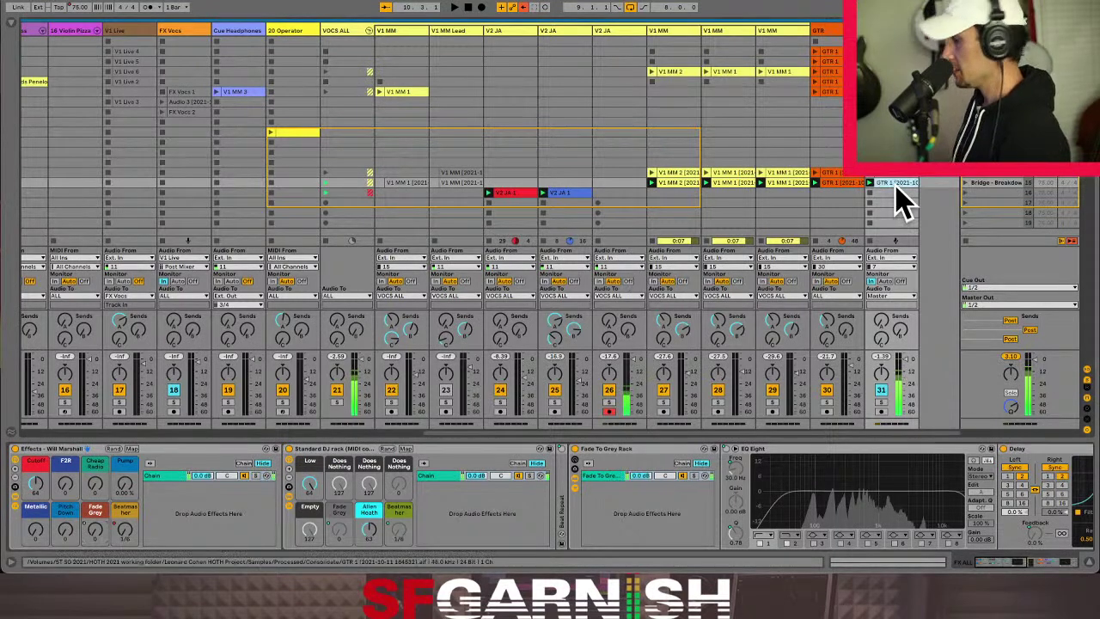
pyautogui.moveTo(894, 213); pyautogui.dragTo(898, 215)
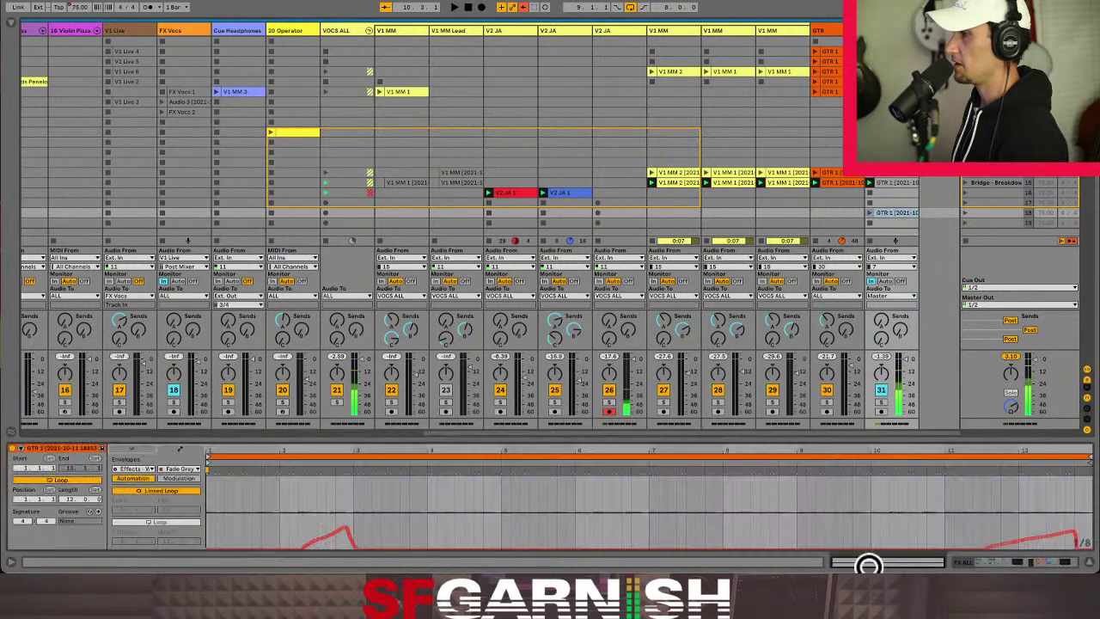
pyautogui.click(869, 564)
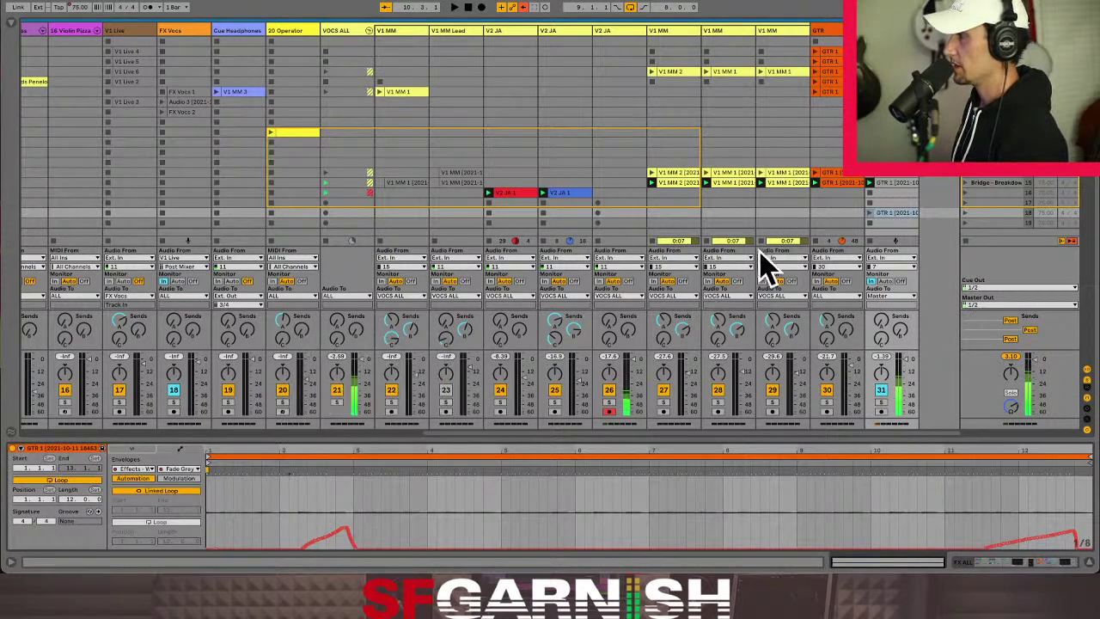
# Delete the Fade Grey automation from 1.2.3 to the end of the FX ALL clip in scene 18.
pyautogui.moveTo(242, 516); pyautogui.dragTo(1074, 531)
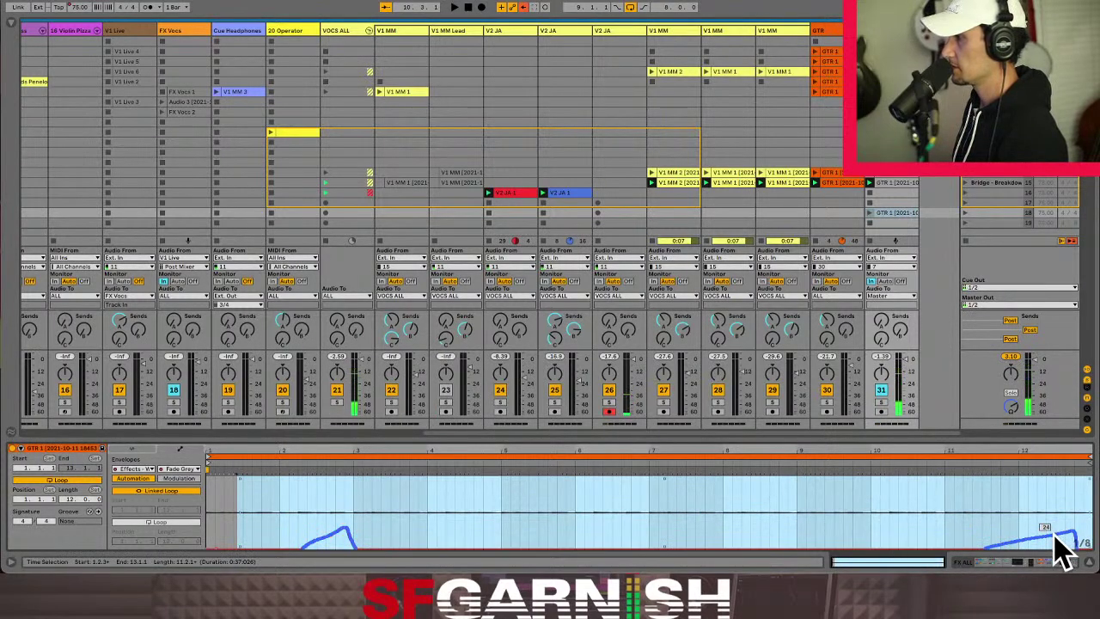
pyautogui.press('Delete')
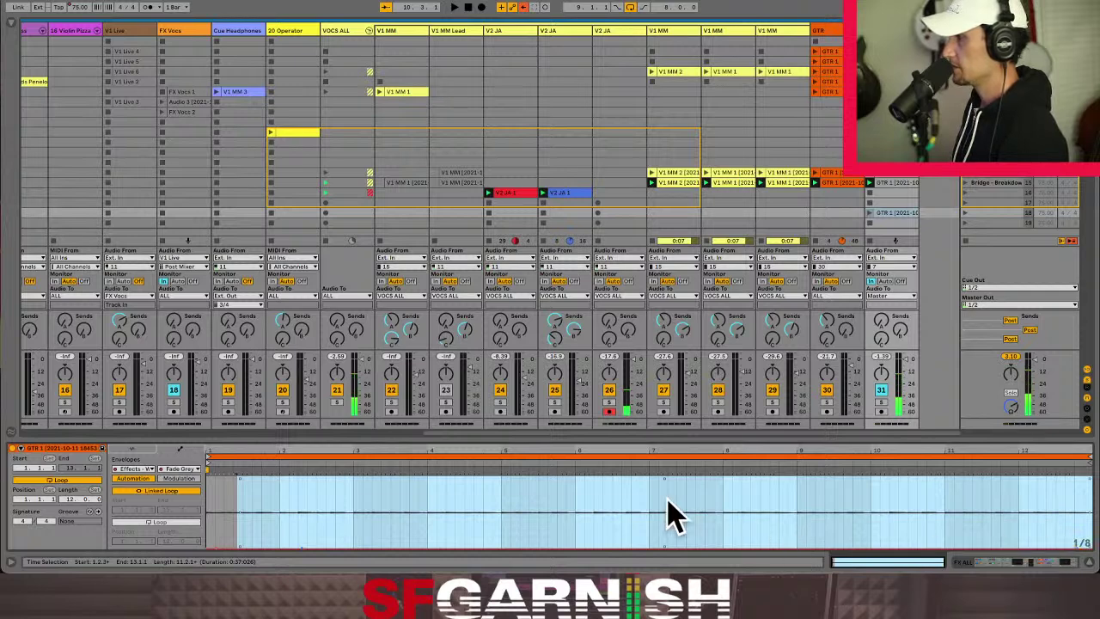
pyautogui.click(893, 211)
pyautogui.moveTo(898, 212); pyautogui.dragTo(895, 213)
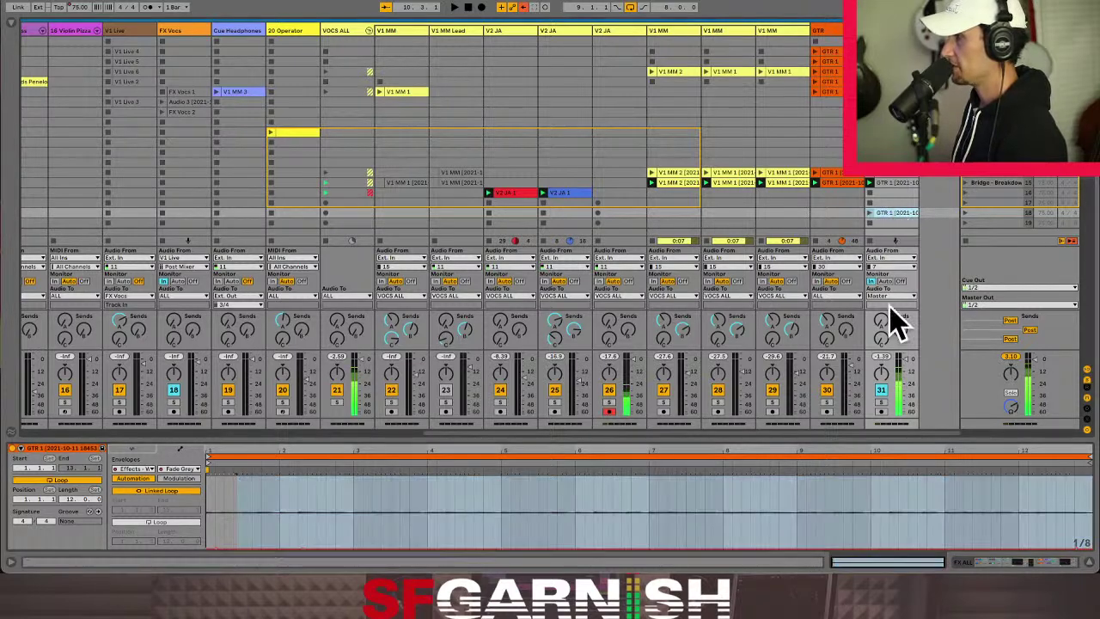
# Show the Beatmasher envelope of the scene 18 clip and delete its automation from 1.1.1 to 9.4.1.
pyautogui.click(176, 469)
pyautogui.click(190, 389)
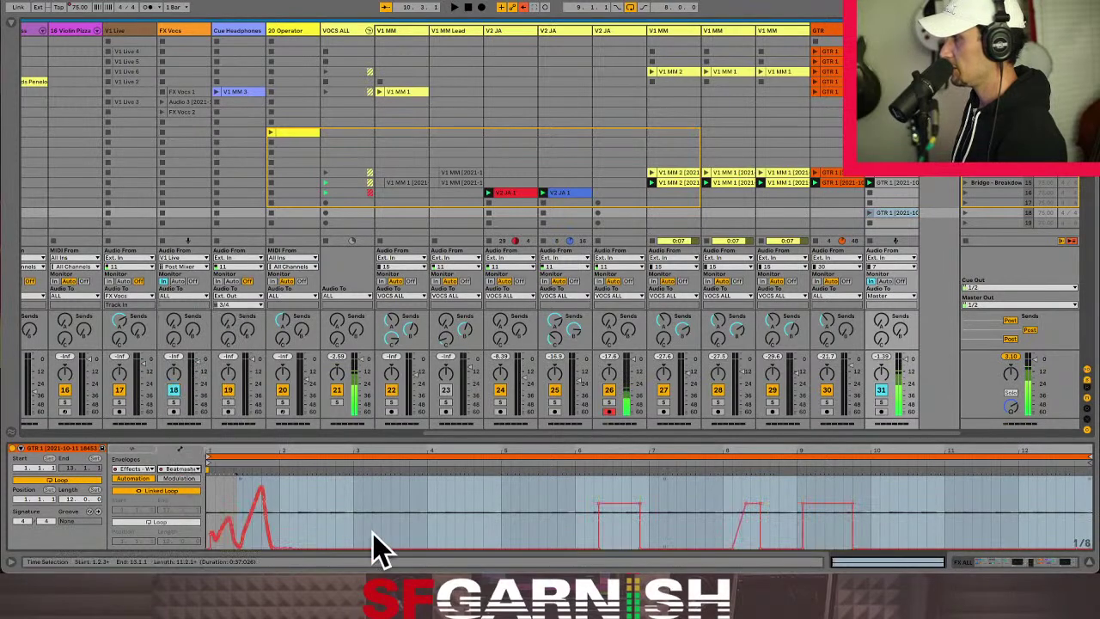
pyautogui.click(374, 541)
pyautogui.press('super+a')
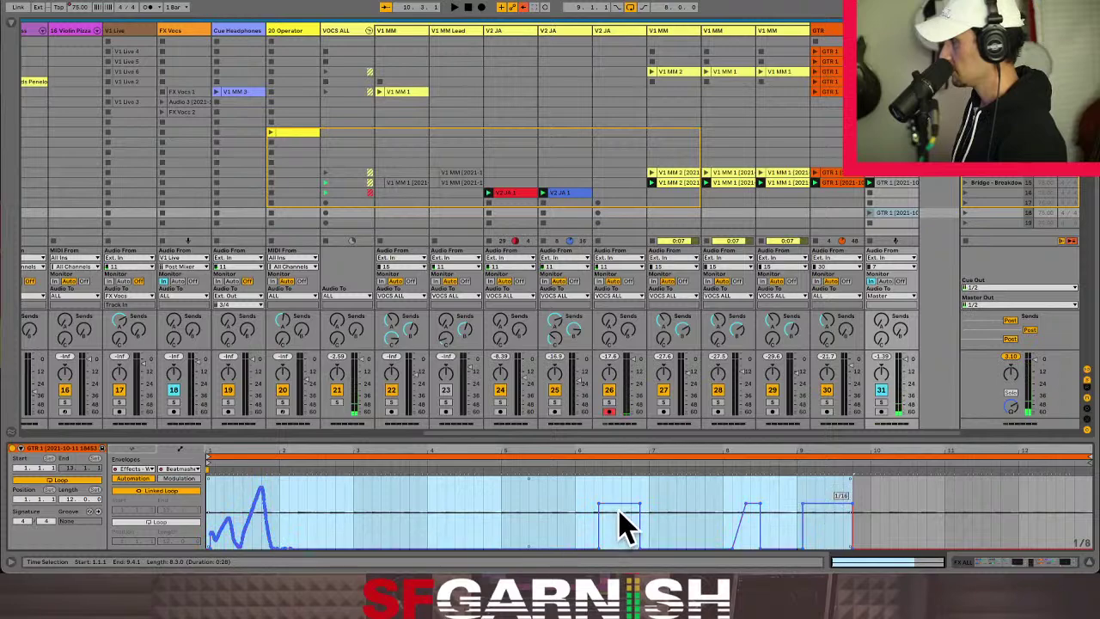
pyautogui.press('Delete')
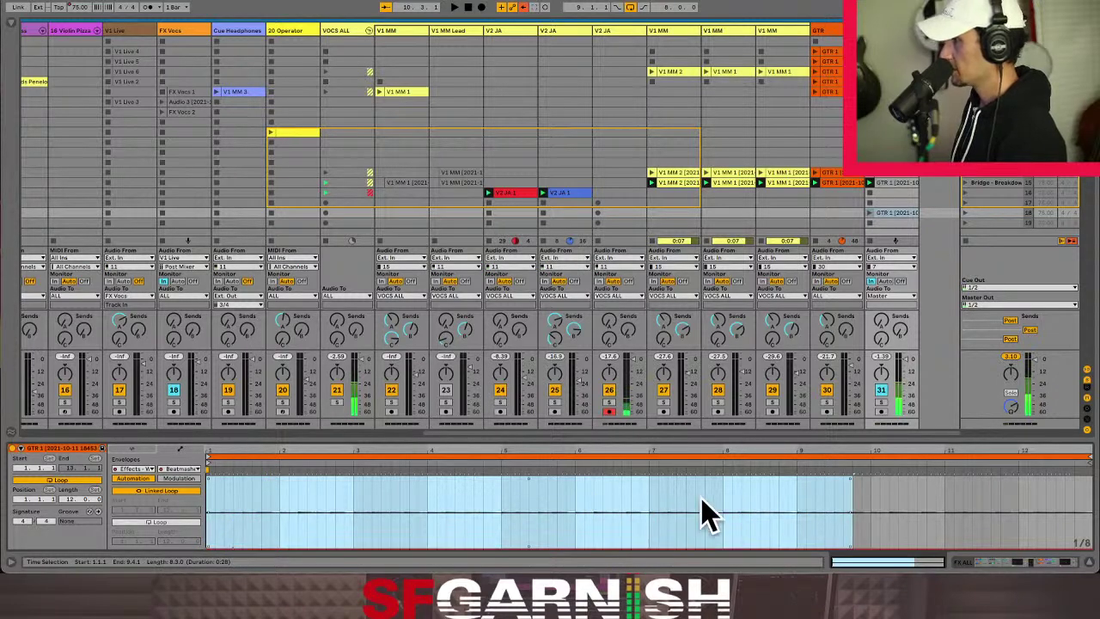
# Re-enable automation for the FX ALL effects rack's Fade Grey macro, override it by lowering the macro, and re-enable it again.
pyautogui.click(967, 562)
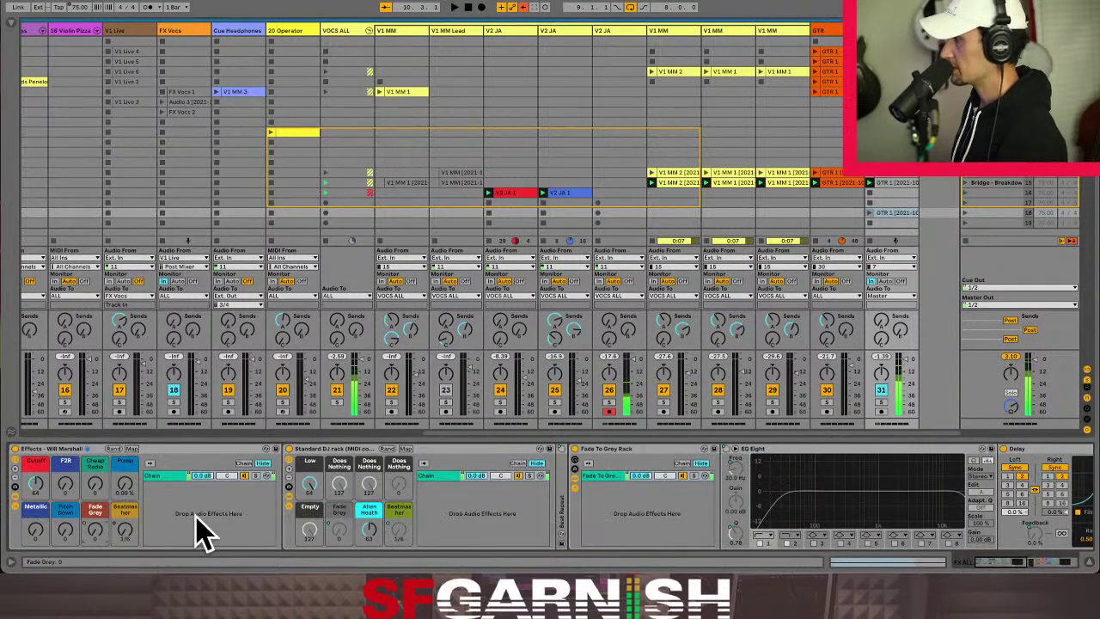
pyautogui.rightClick(96, 532)
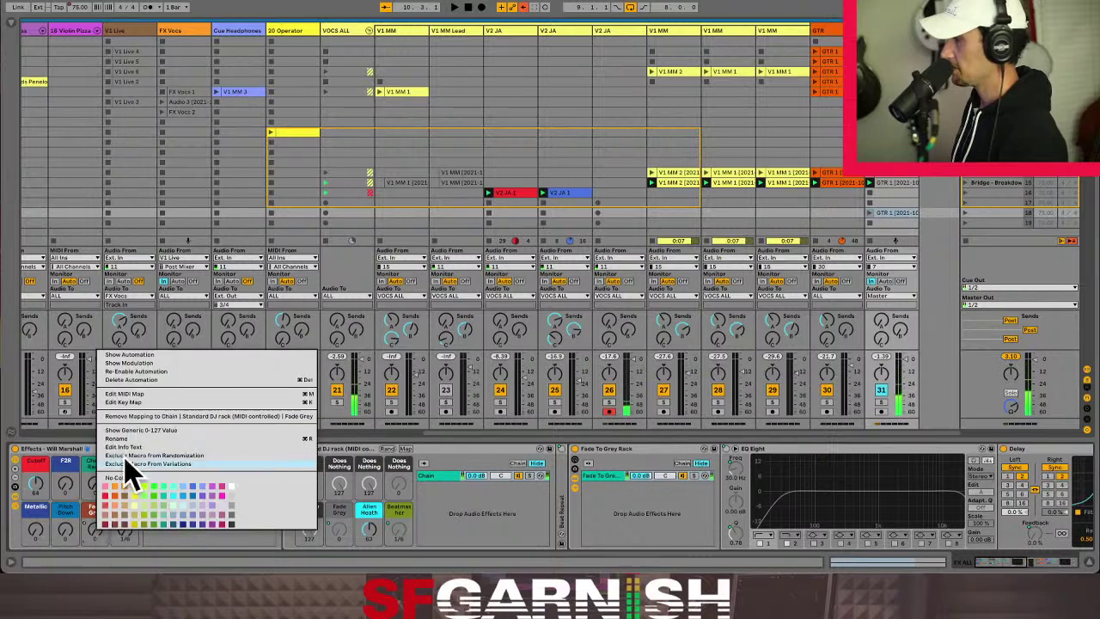
pyautogui.click(154, 371)
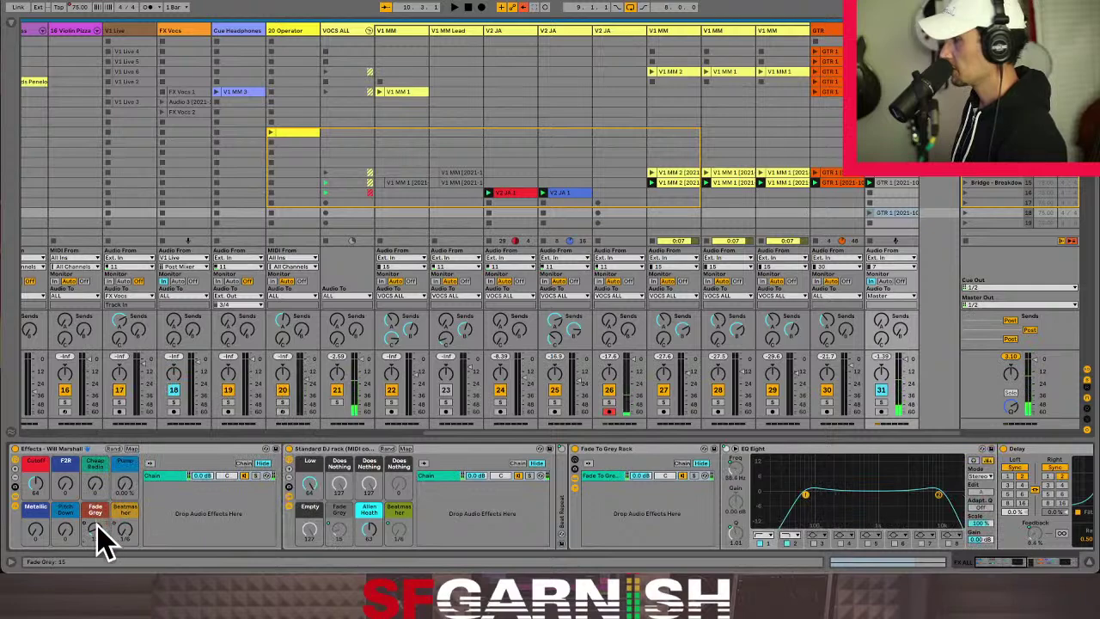
pyautogui.moveTo(98, 536); pyautogui.dragTo(98, 585)
pyautogui.rightClick(104, 531)
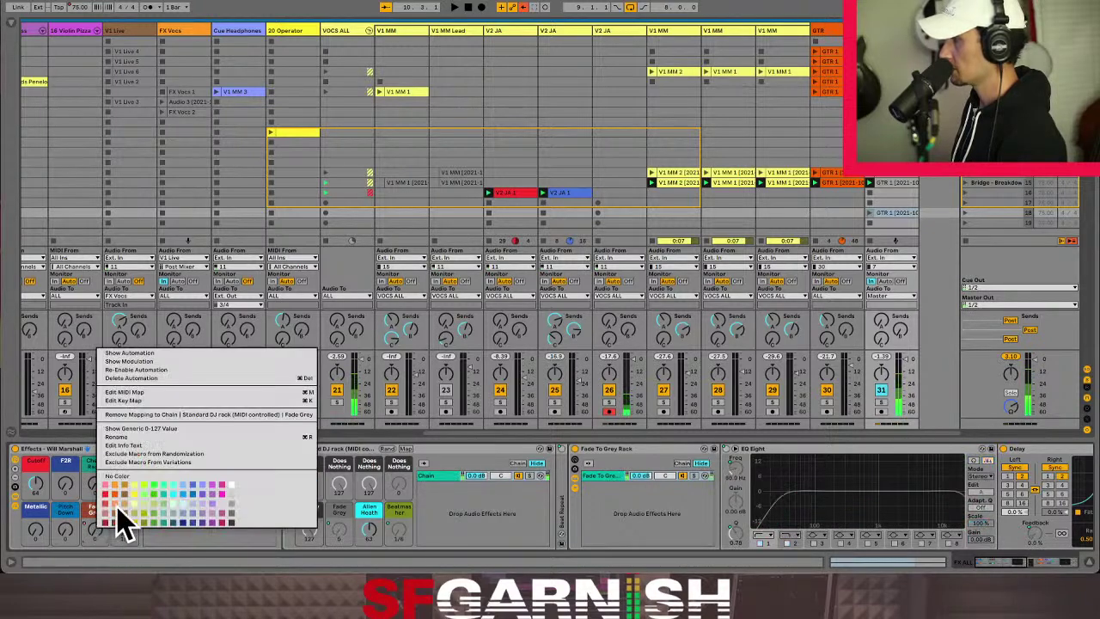
pyautogui.click(178, 371)
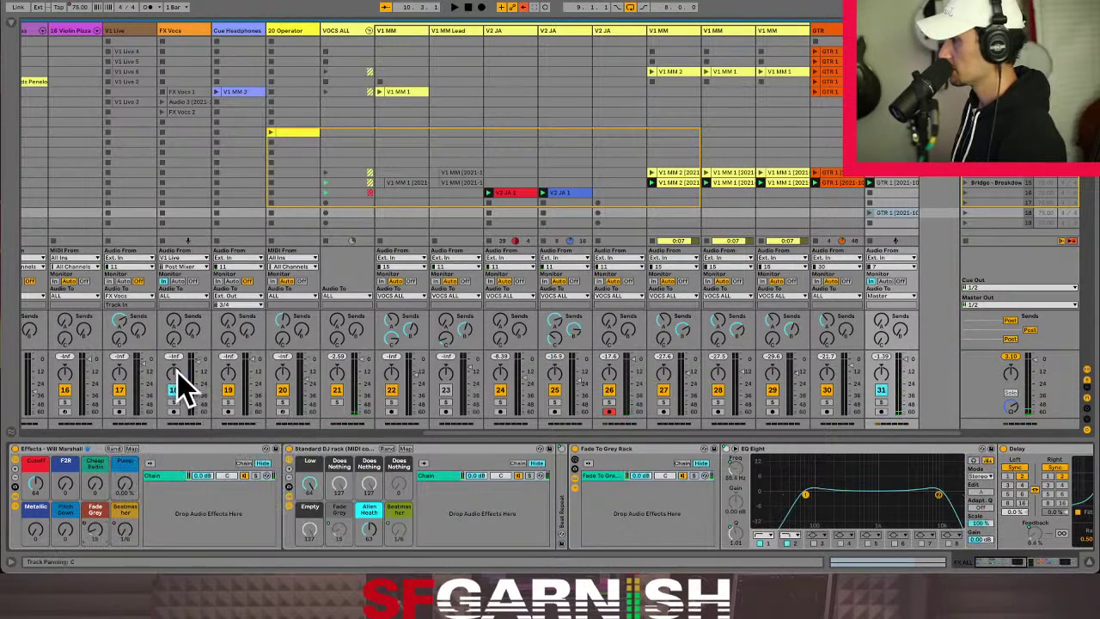
# Check the scene 18 clip's Fade Grey envelope, set the Fade Grey macro to 0, and launch the clip.
pyautogui.hotkey('shift', 'Tab')
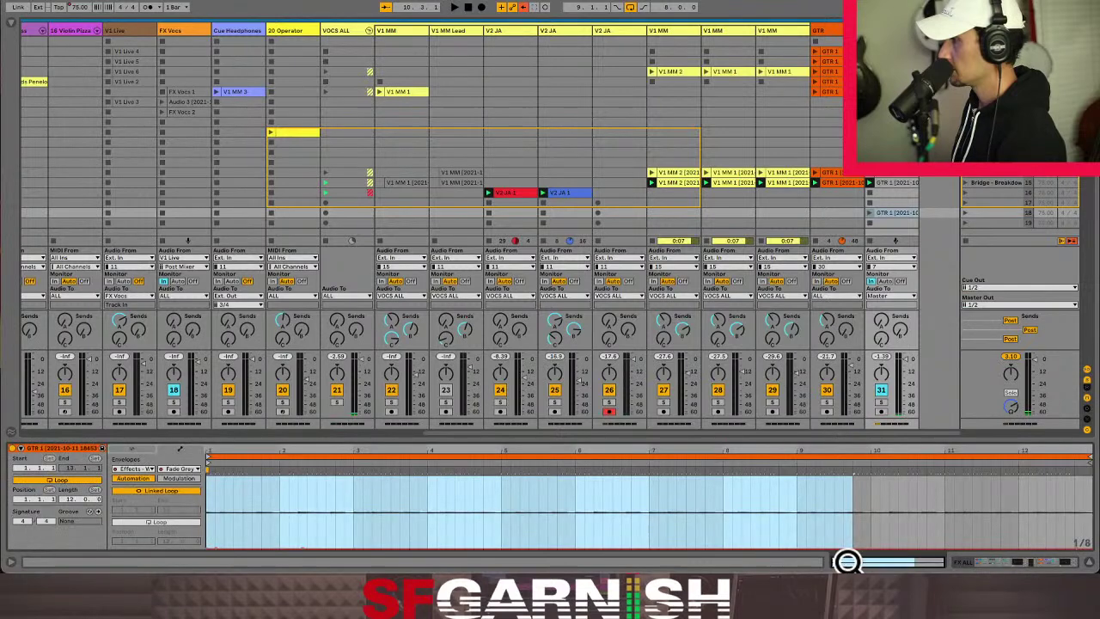
pyautogui.click(898, 213)
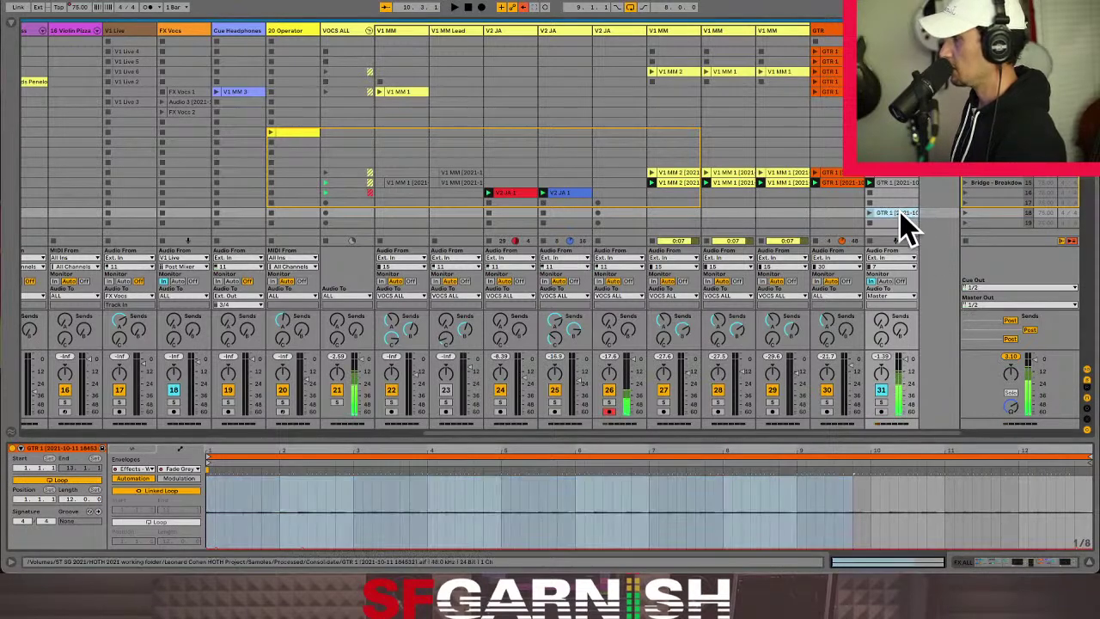
pyautogui.click(982, 563)
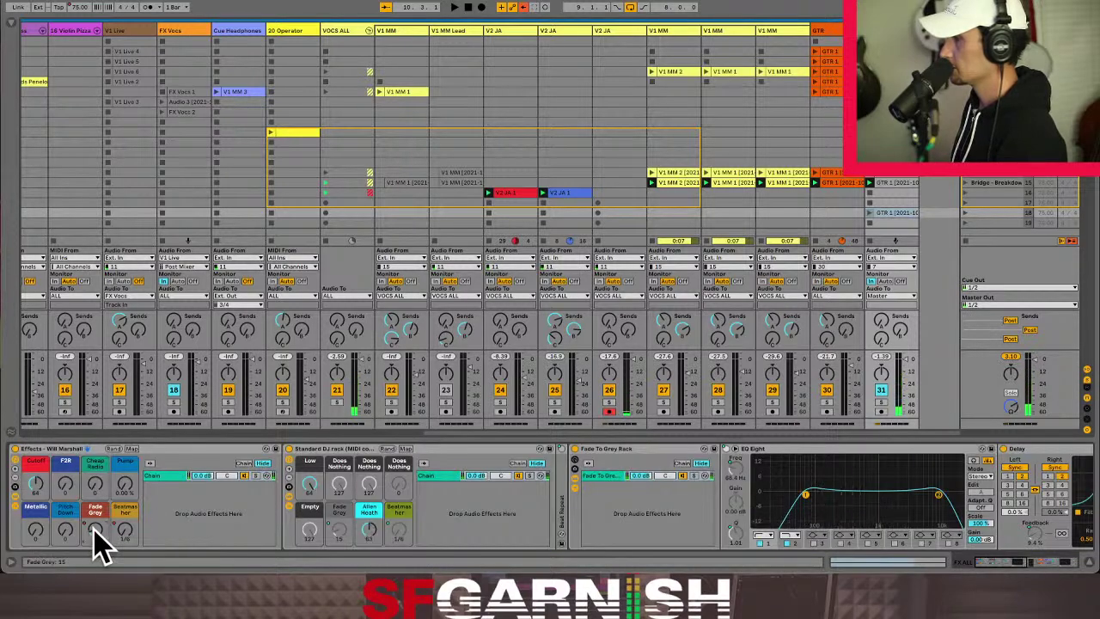
pyautogui.moveTo(94, 529); pyautogui.dragTo(94, 538)
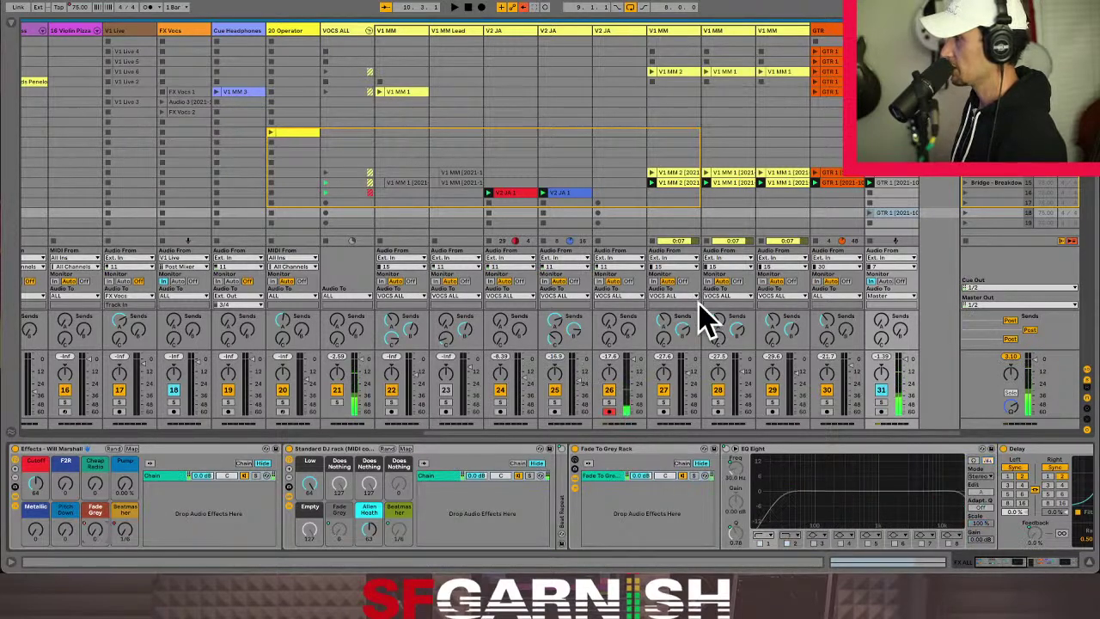
pyautogui.click(869, 212)
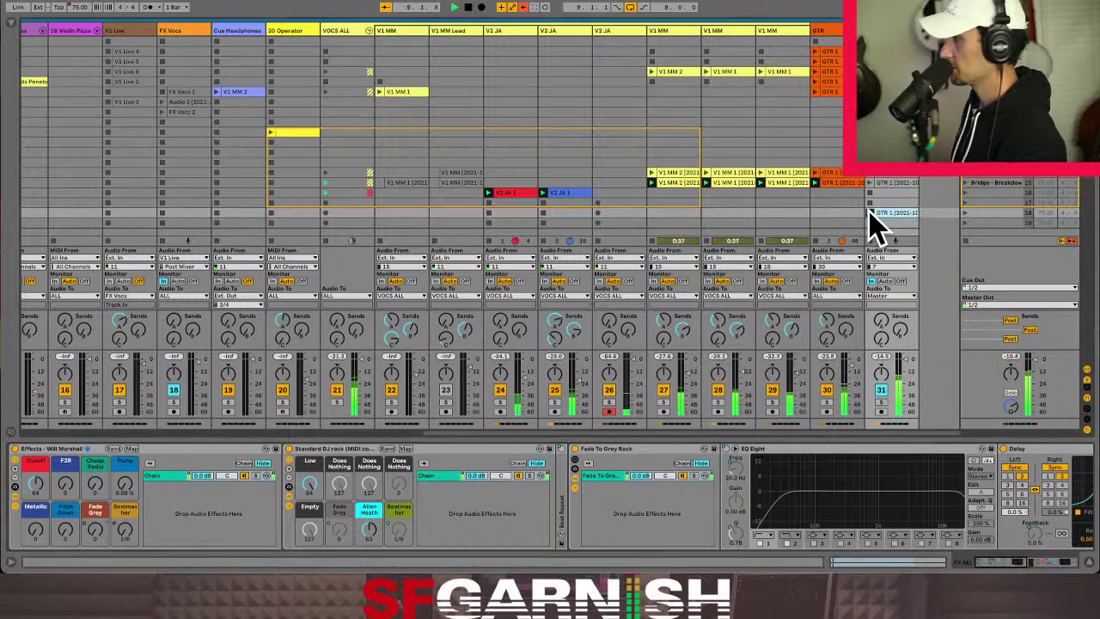
pyautogui.click(882, 215)
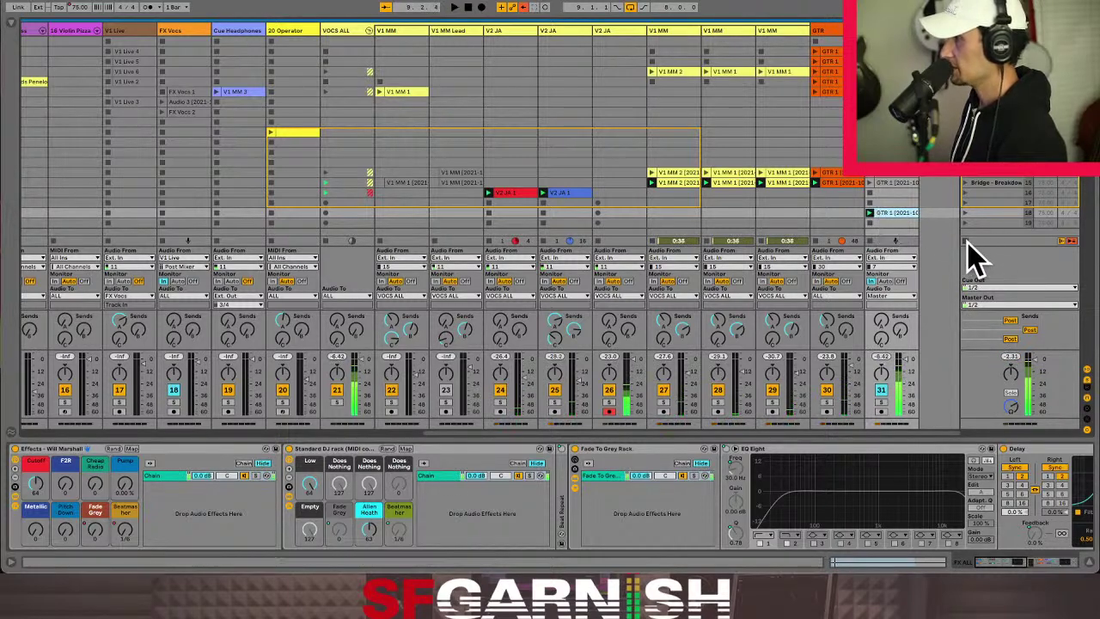